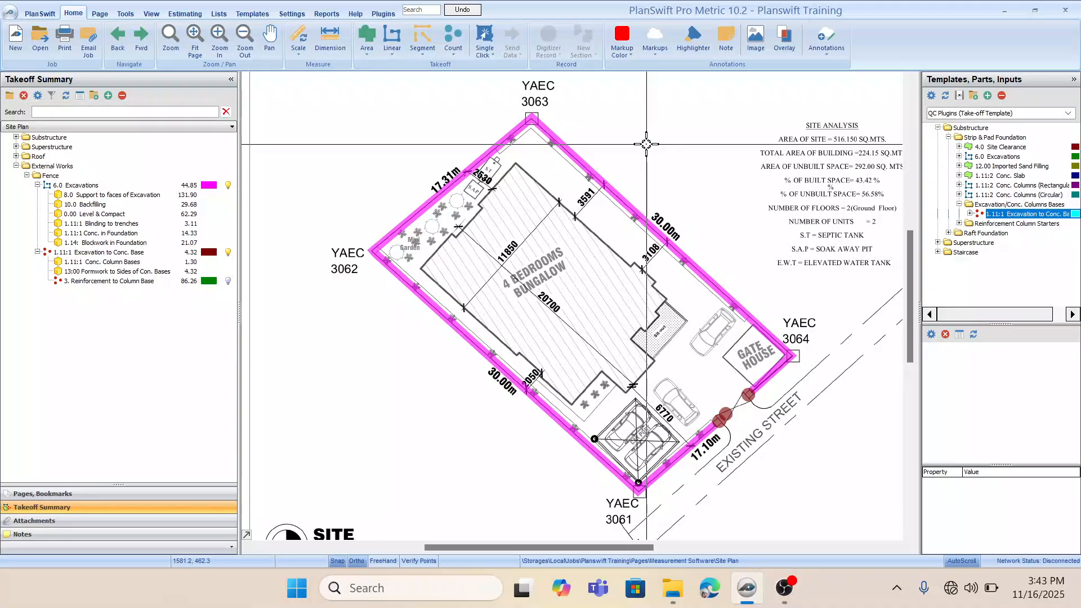
# Examine the measured fence excavation line and the column base counts around the gate on the site plan.
pyautogui.moveTo(640, 158); pyautogui.dragTo(652, 163)
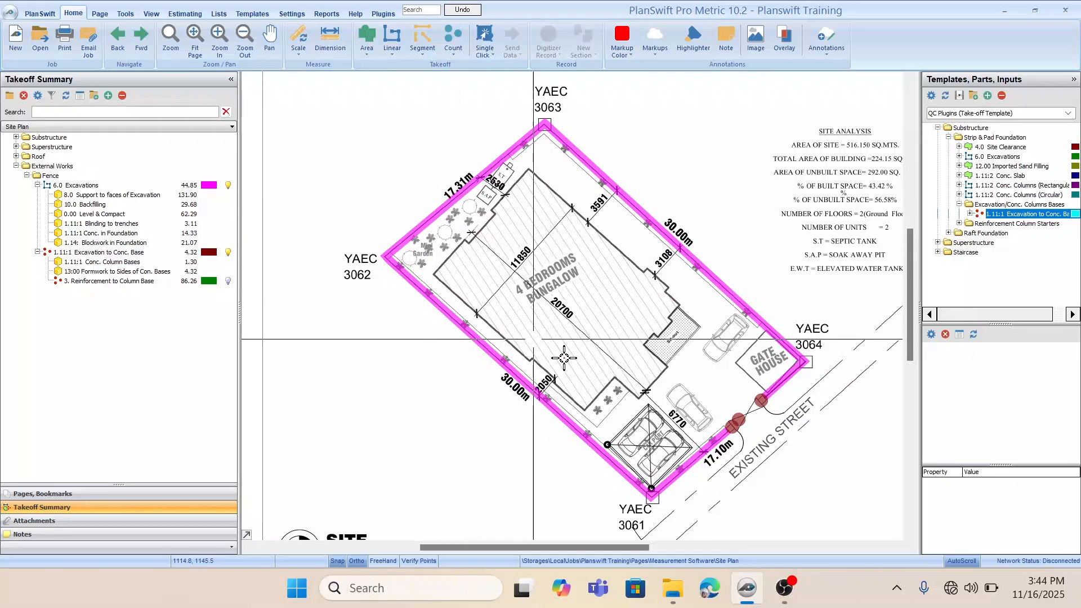
pyautogui.moveTo(607, 384); pyautogui.dragTo(587, 363)
pyautogui.moveTo(733, 421)
pyautogui.mouseDown()
pyautogui.moveTo(718, 395)
pyautogui.moveTo(721, 363)
pyautogui.mouseUp()
pyautogui.scroll(3, 715, 400)
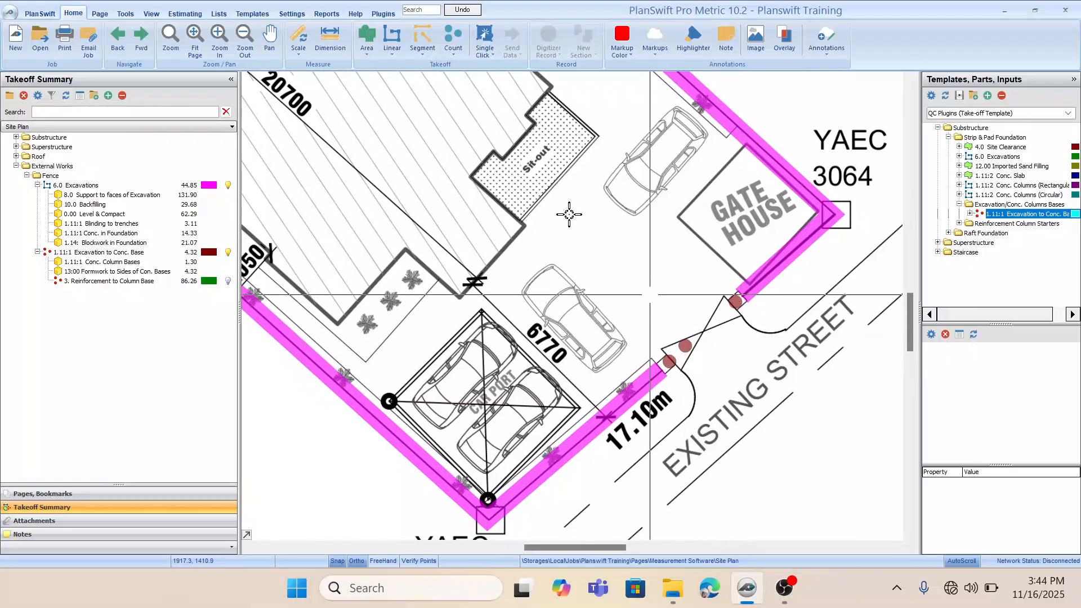
pyautogui.moveTo(535, 175); pyautogui.dragTo(675, 354)
pyautogui.scroll(-1, 662, 225)
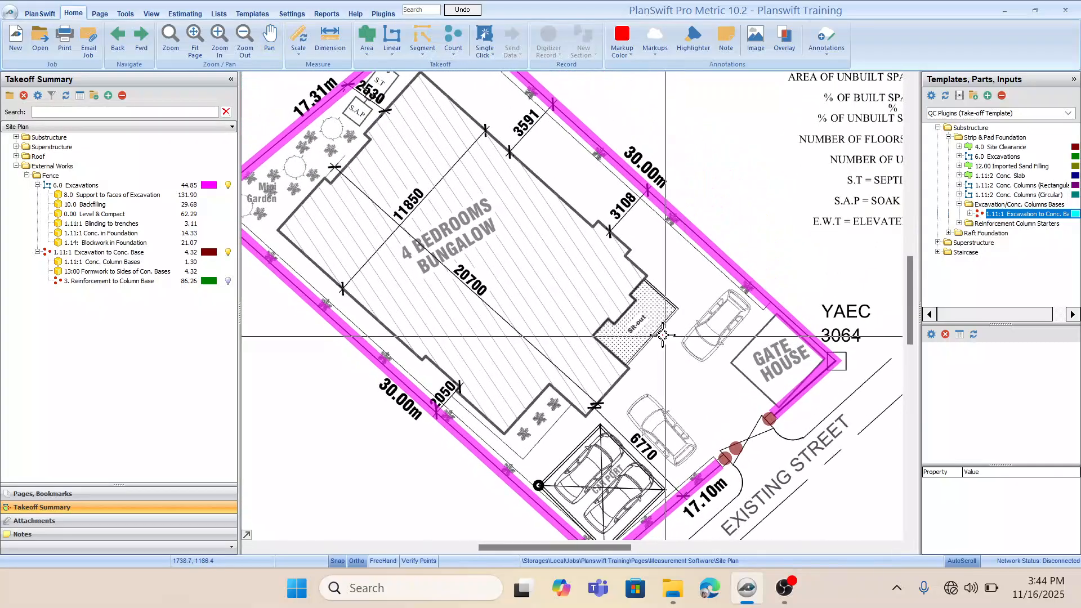
pyautogui.scroll(-2, 663, 335)
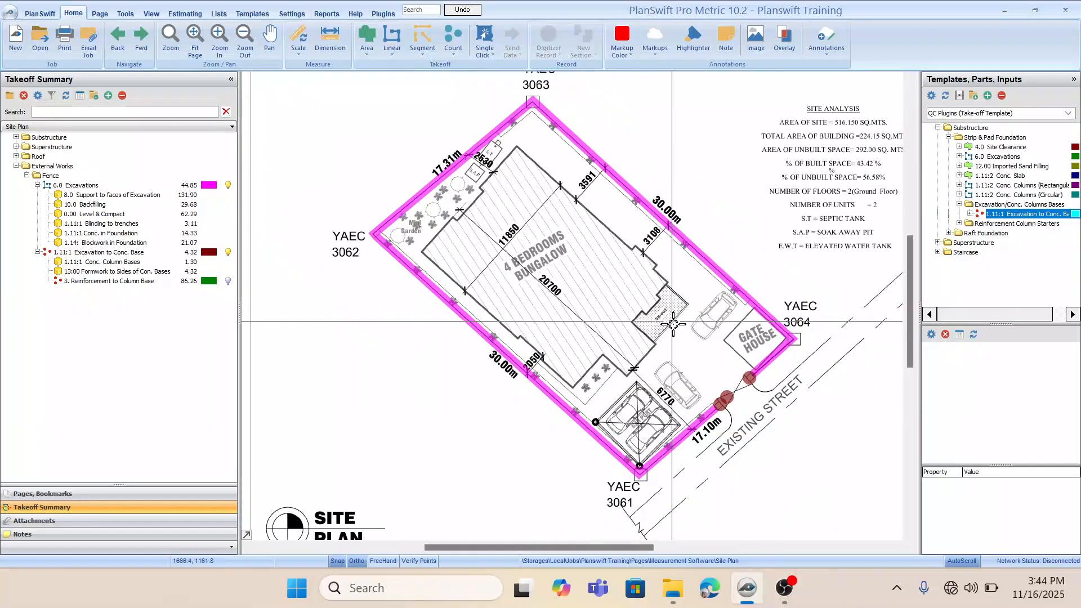
pyautogui.moveTo(674, 331); pyautogui.dragTo(669, 325)
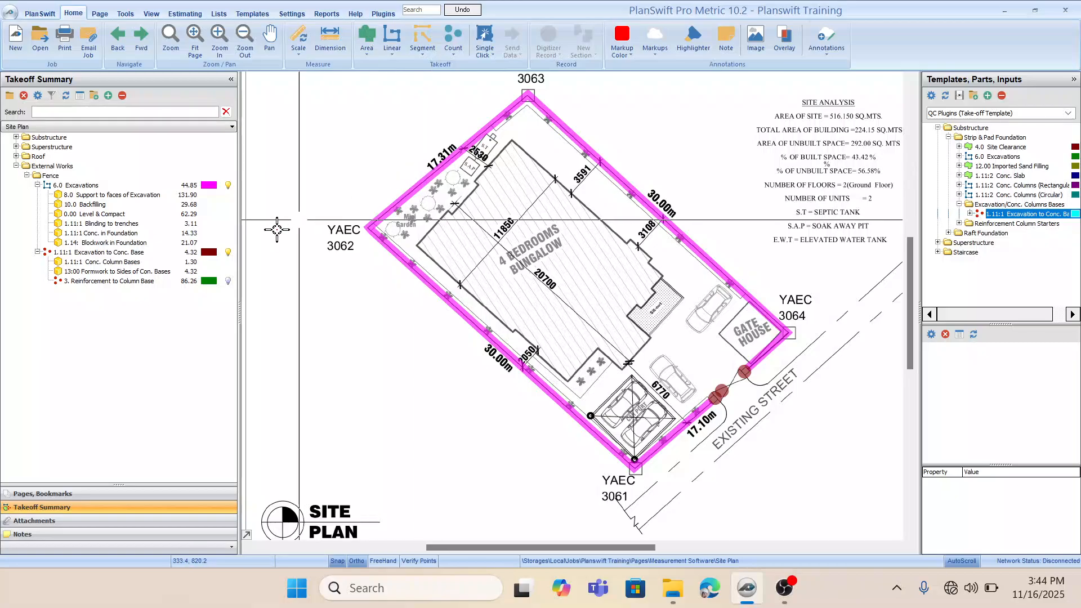
# Hide the fence's 6.0 Excavations and 1.11:1 Excavation to Conc. Base takeoffs on the site plan.
pyautogui.click(228, 251)
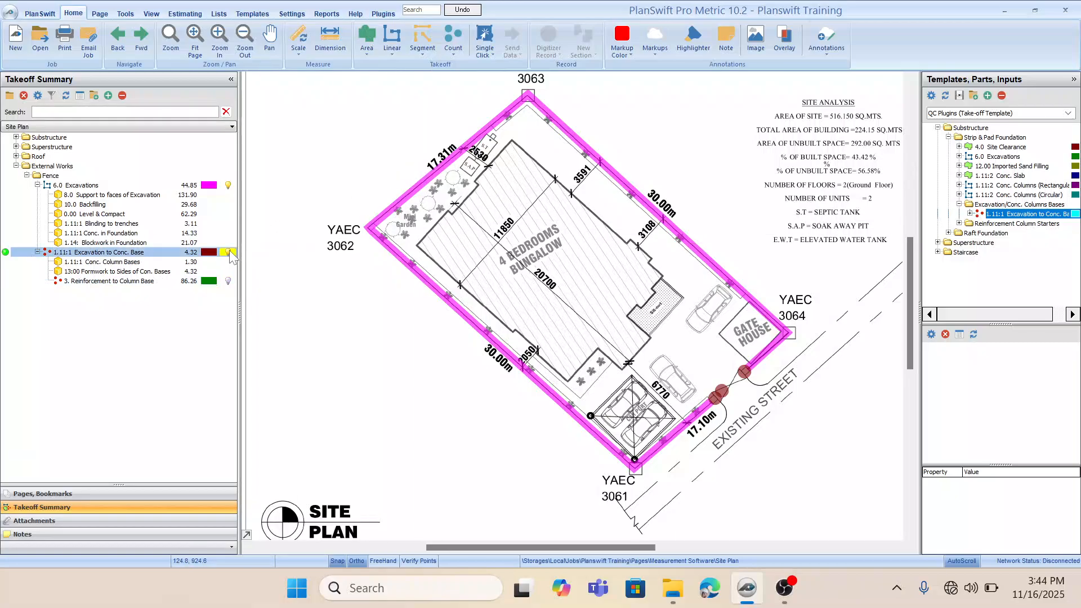
pyautogui.click(229, 185)
pyautogui.moveTo(565, 362); pyautogui.dragTo(550, 367)
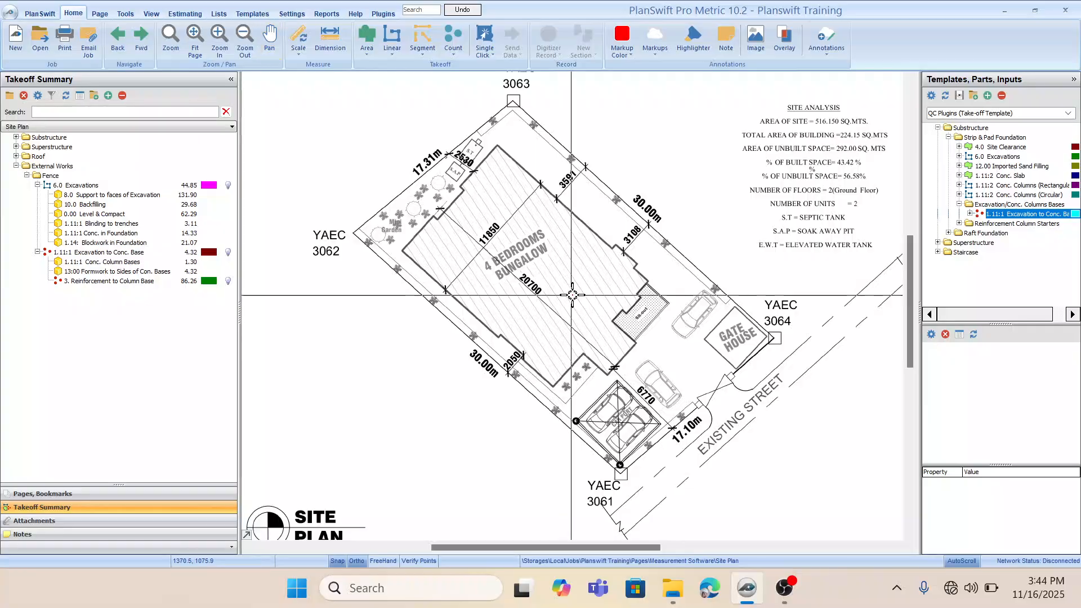
# Examine the height dimensions on the Fence Elevation page and return to the Site Plan page.
pyautogui.click(118, 47)
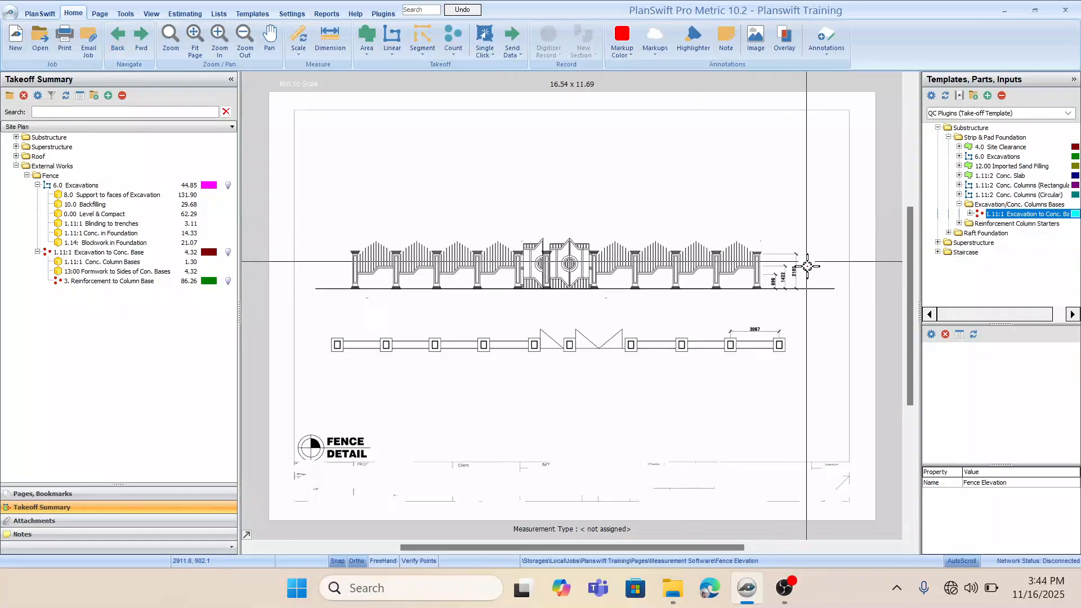
pyautogui.scroll(2, 807, 270)
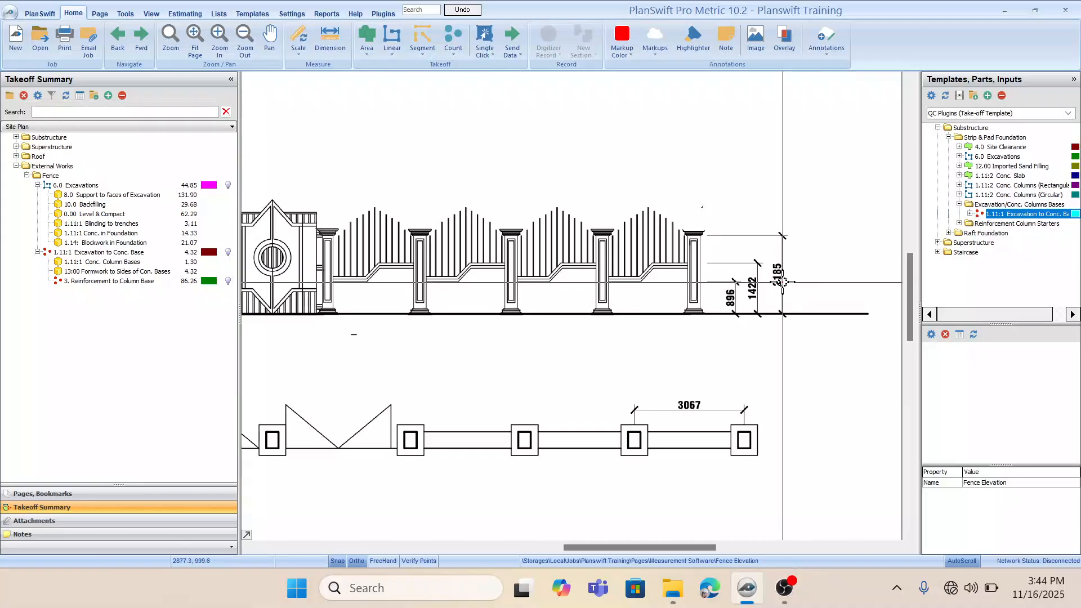
pyautogui.scroll(-3, 741, 281)
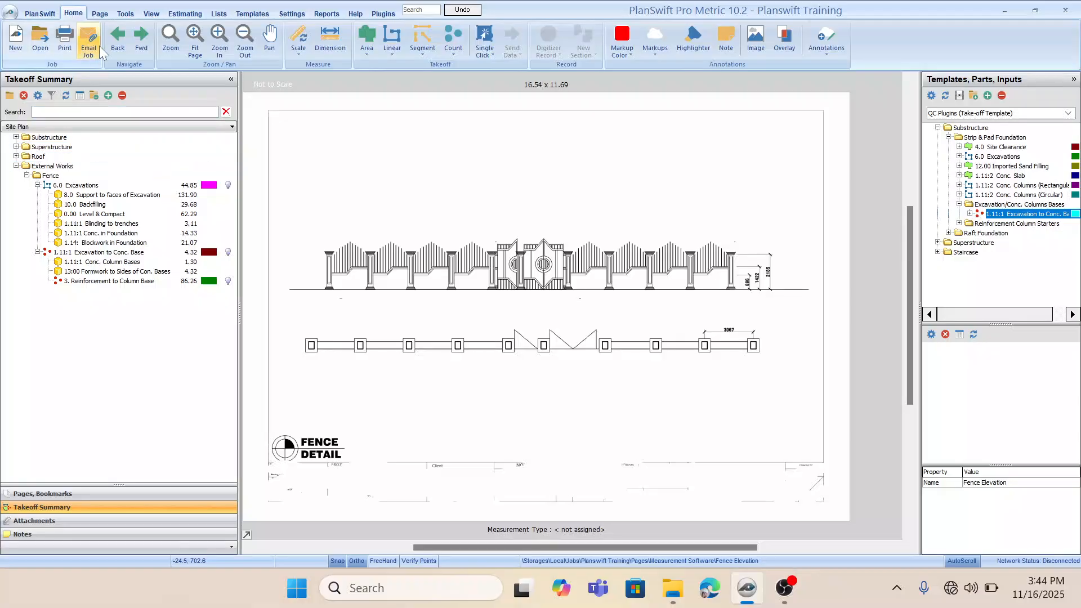
pyautogui.click(140, 35)
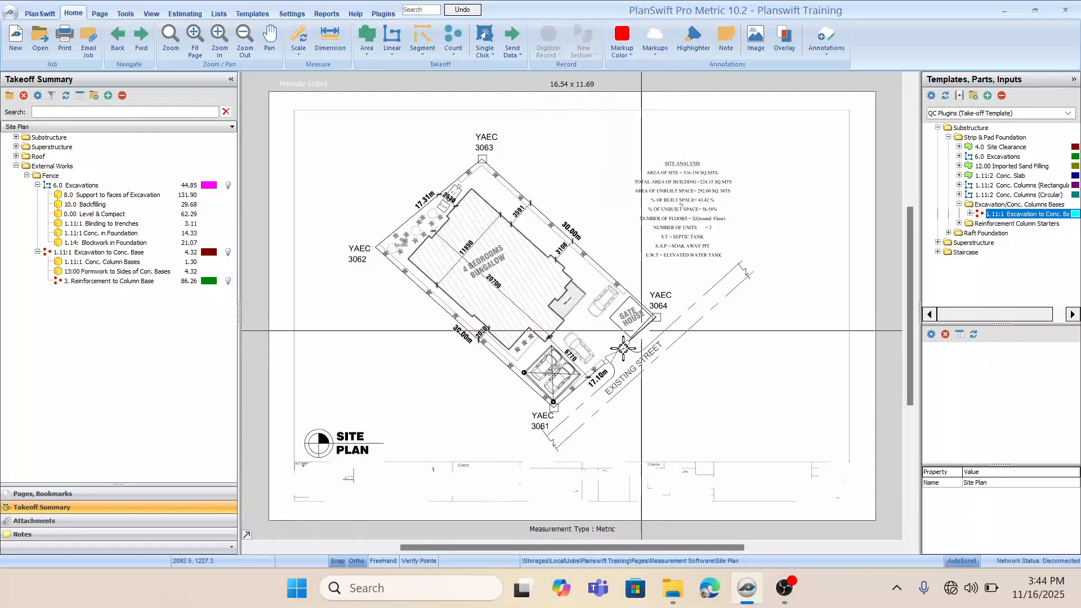
# Examine the fence boundary, gate opening and gate house sides on the site plan.
pyautogui.scroll(5, 596, 378)
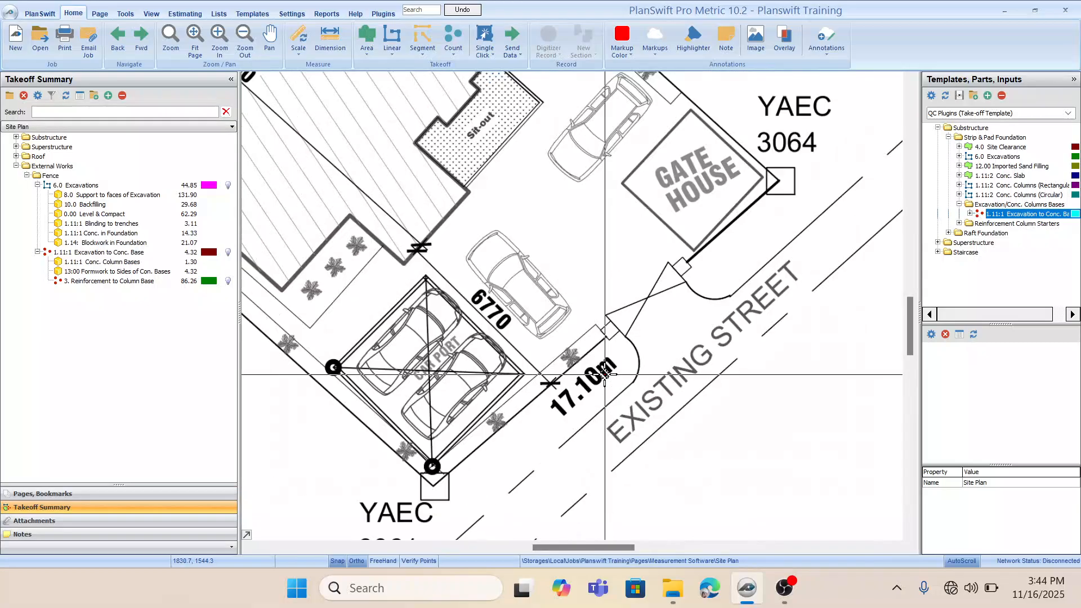
pyautogui.scroll(-2, 644, 388)
pyautogui.moveTo(646, 389); pyautogui.dragTo(652, 377)
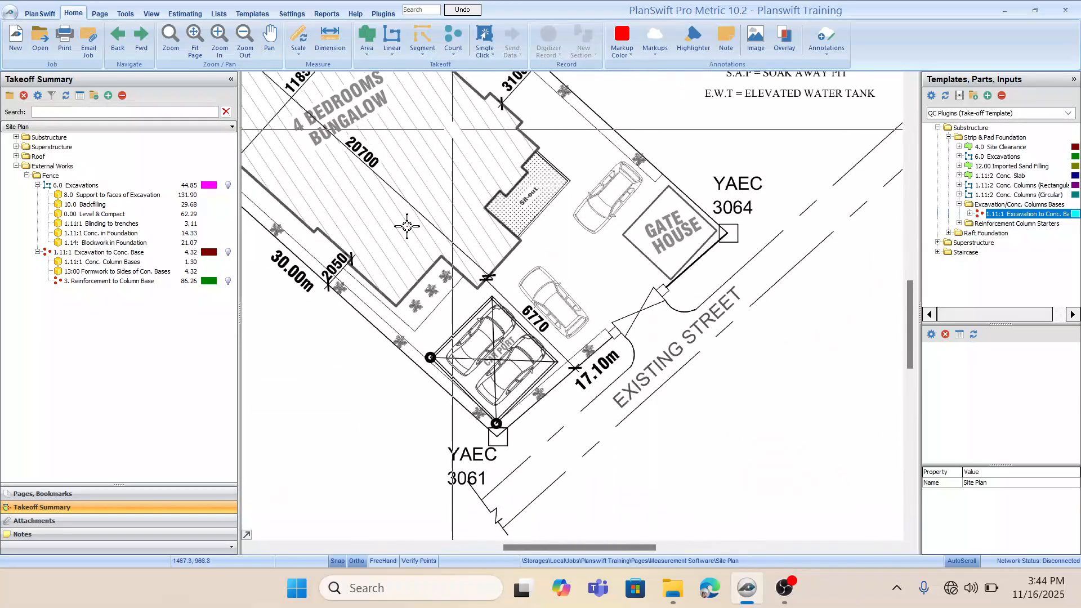
pyautogui.moveTo(605, 277); pyautogui.dragTo(675, 278)
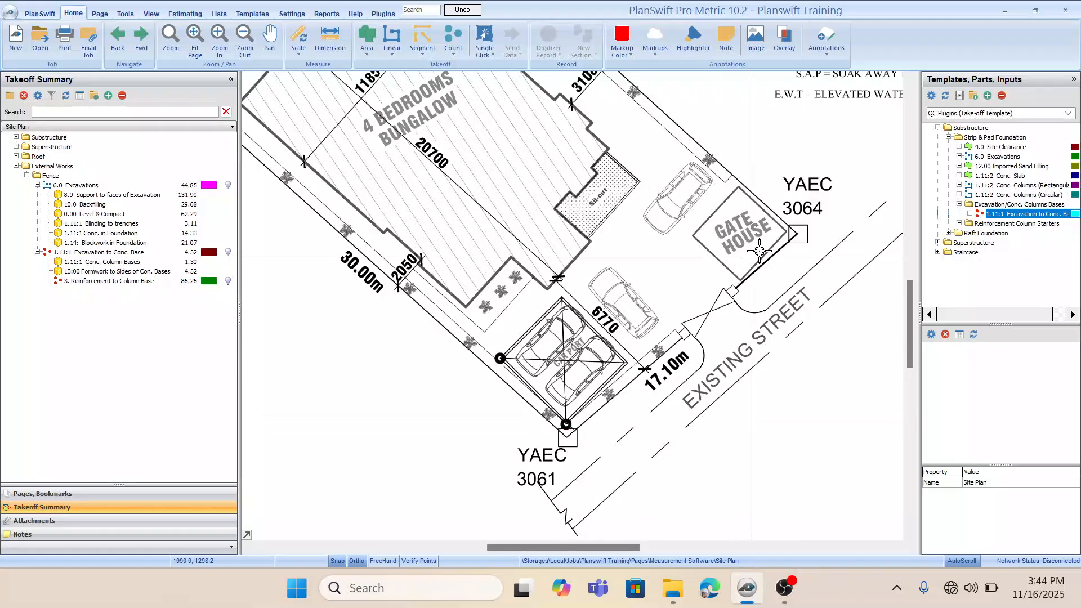
pyautogui.scroll(2, 681, 345)
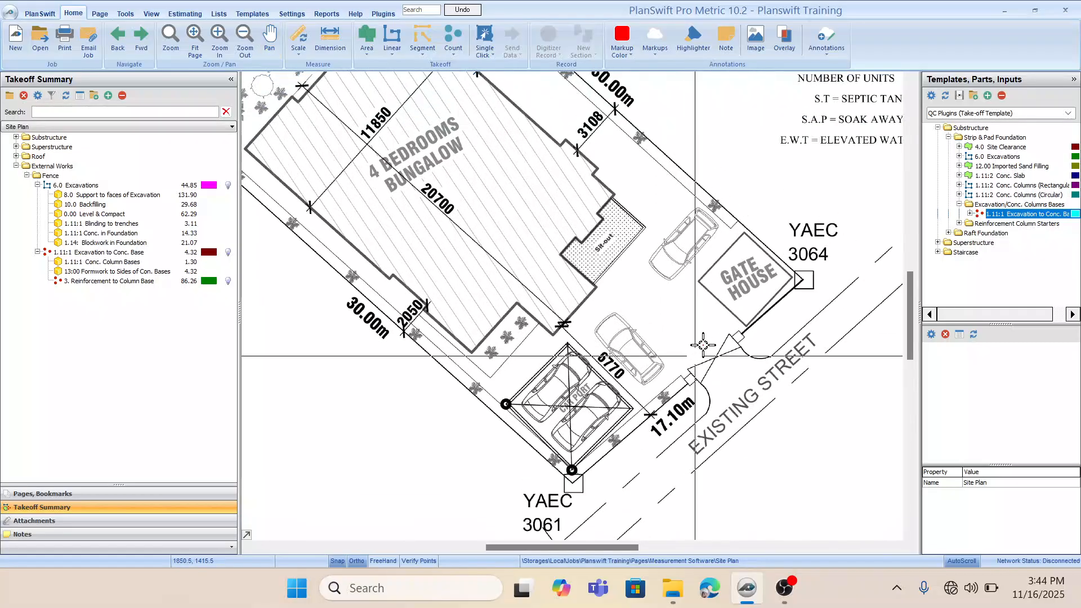
pyautogui.moveTo(689, 186); pyautogui.dragTo(696, 257)
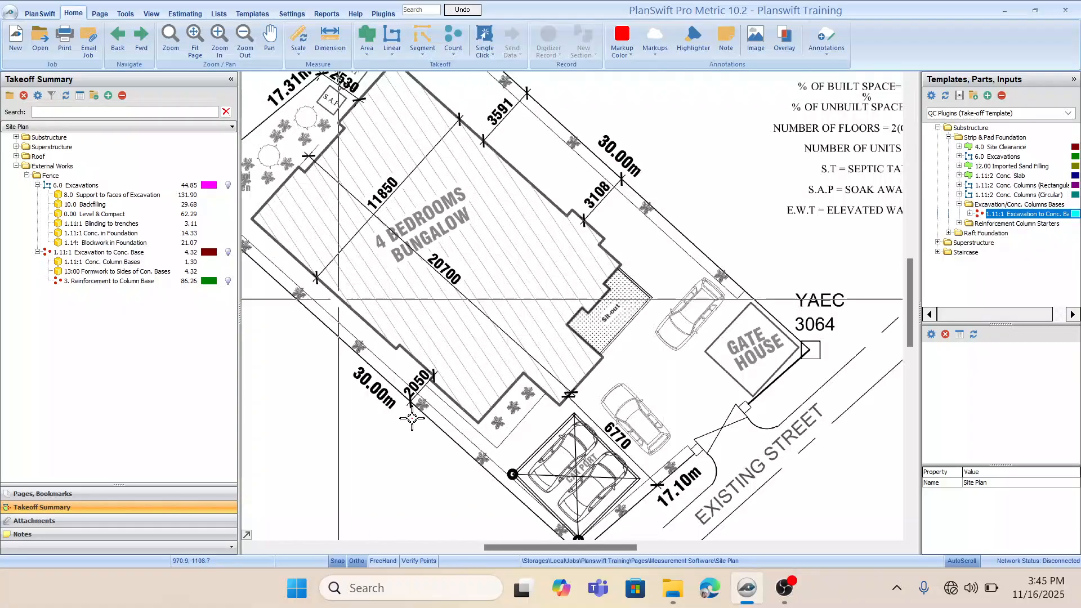
pyautogui.moveTo(630, 369); pyautogui.dragTo(568, 215)
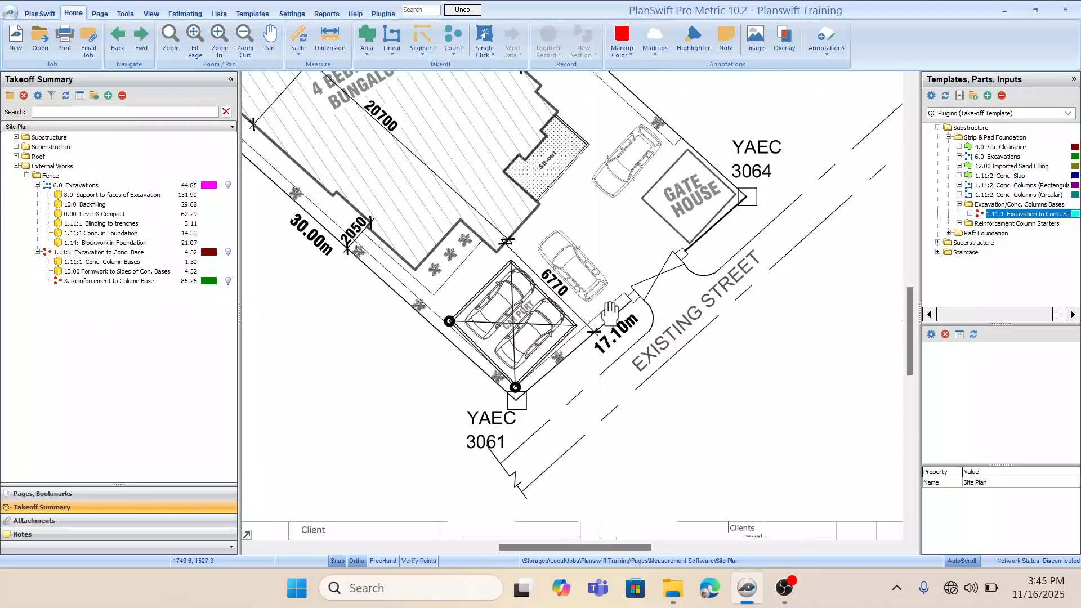
pyautogui.moveTo(608, 316); pyautogui.dragTo(626, 307)
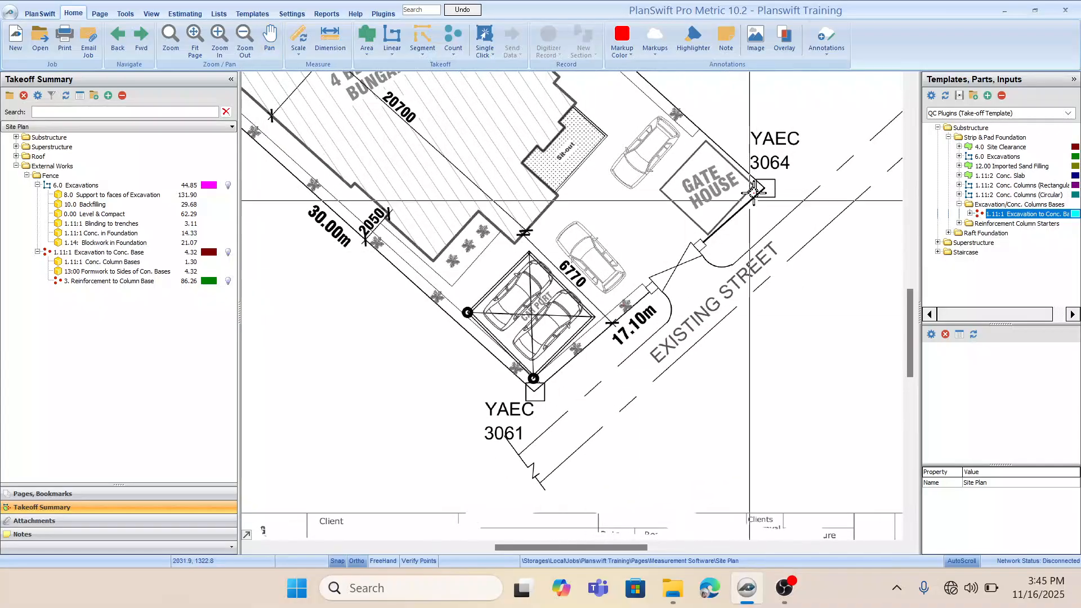
pyautogui.scroll(-5, 706, 245)
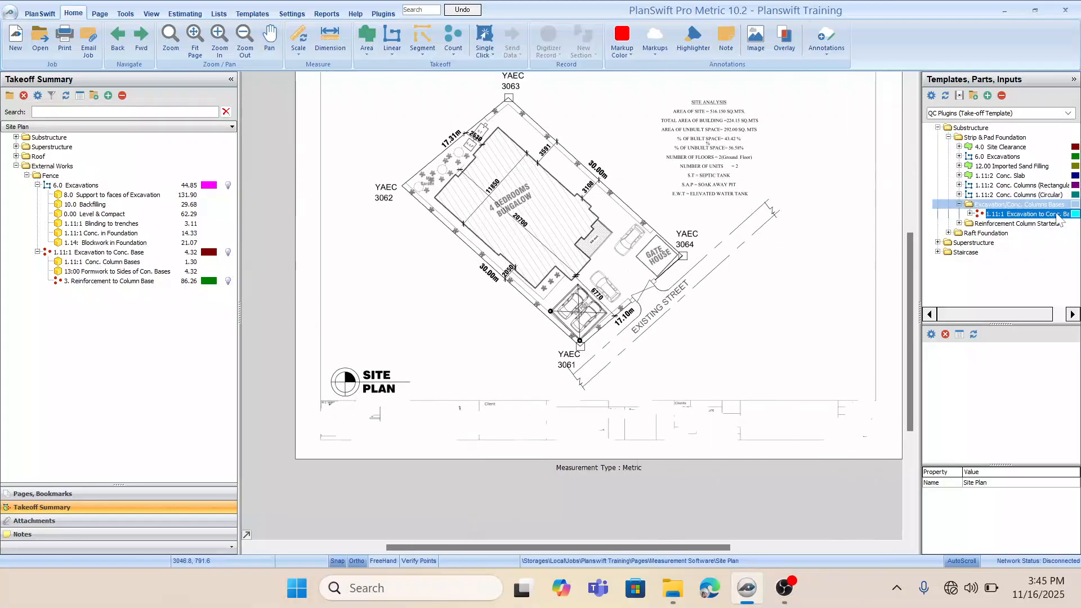
# Add the External Blockwork template from Superstructure > Finishes > Mansory & Plastering to the External Works\Fence takeoff folder.
pyautogui.click(938, 128)
pyautogui.click(937, 138)
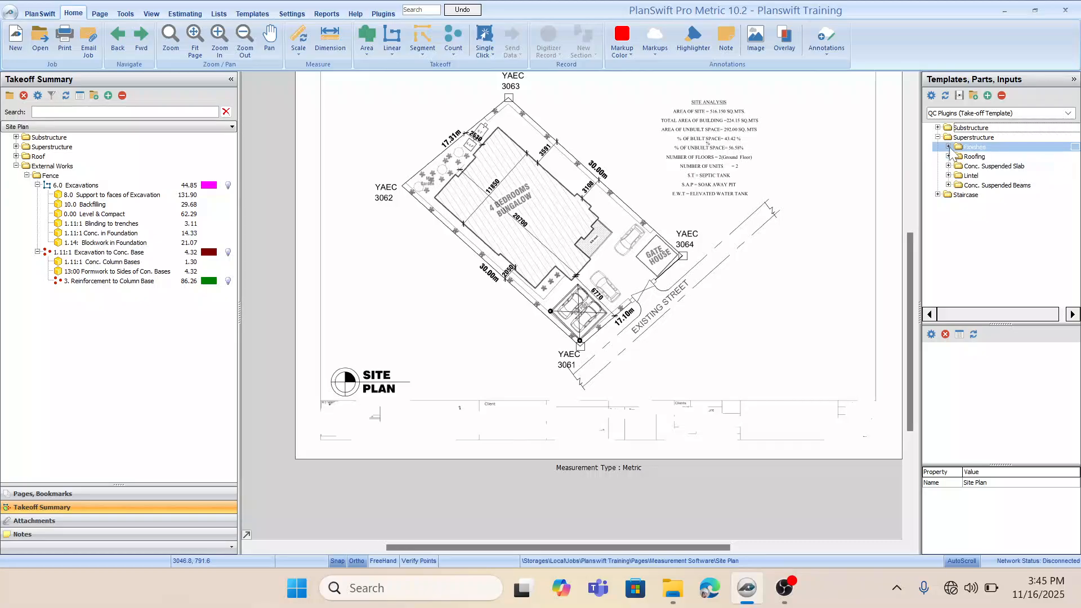
pyautogui.click(948, 147)
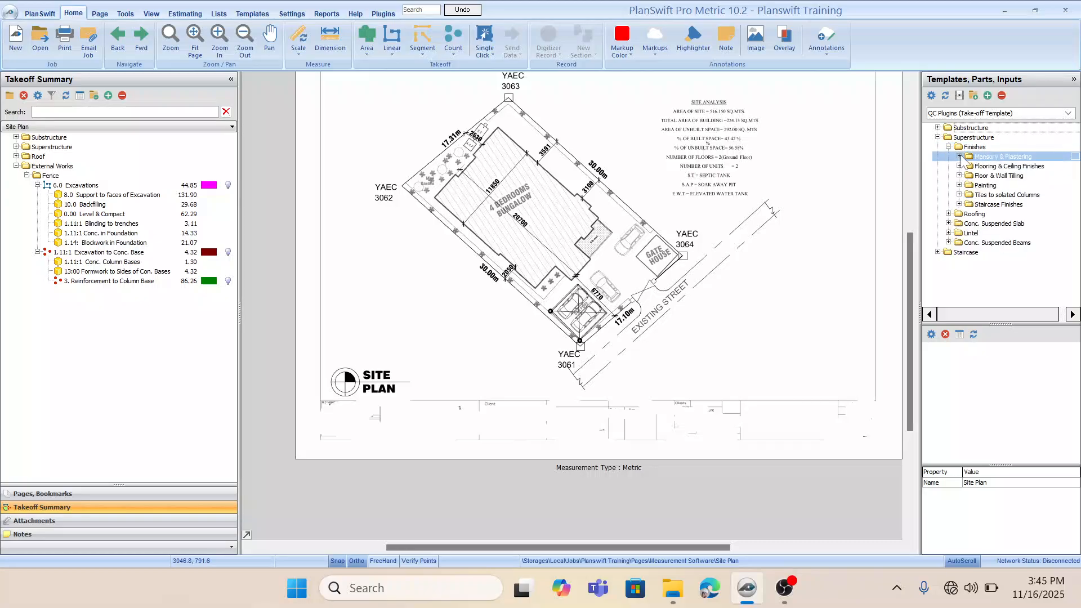
pyautogui.click(959, 156)
pyautogui.click(968, 167)
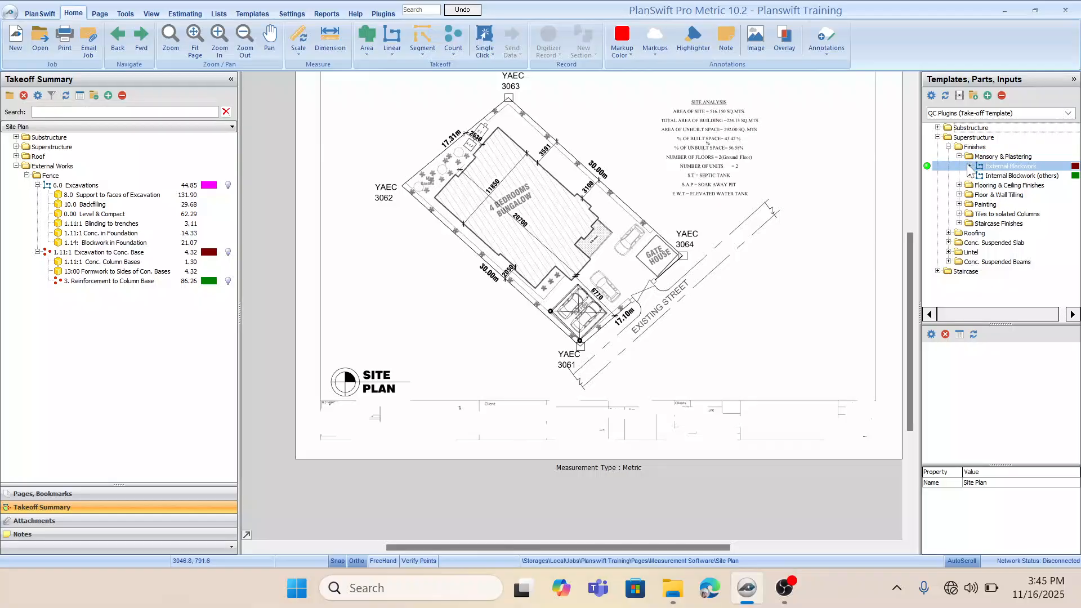
pyautogui.click(969, 166)
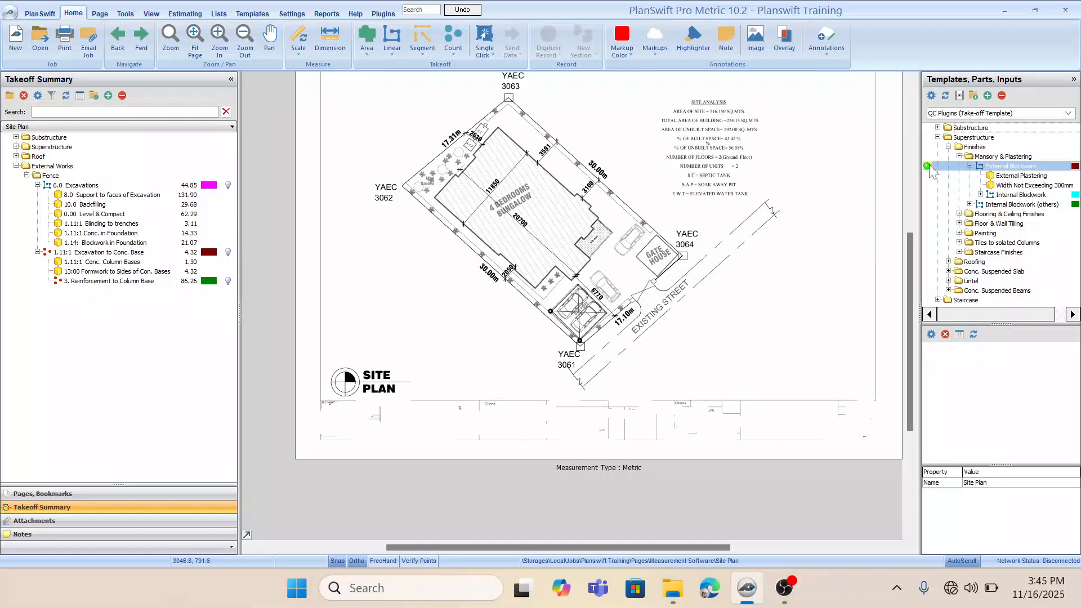
pyautogui.moveTo(931, 171); pyautogui.dragTo(113, 281)
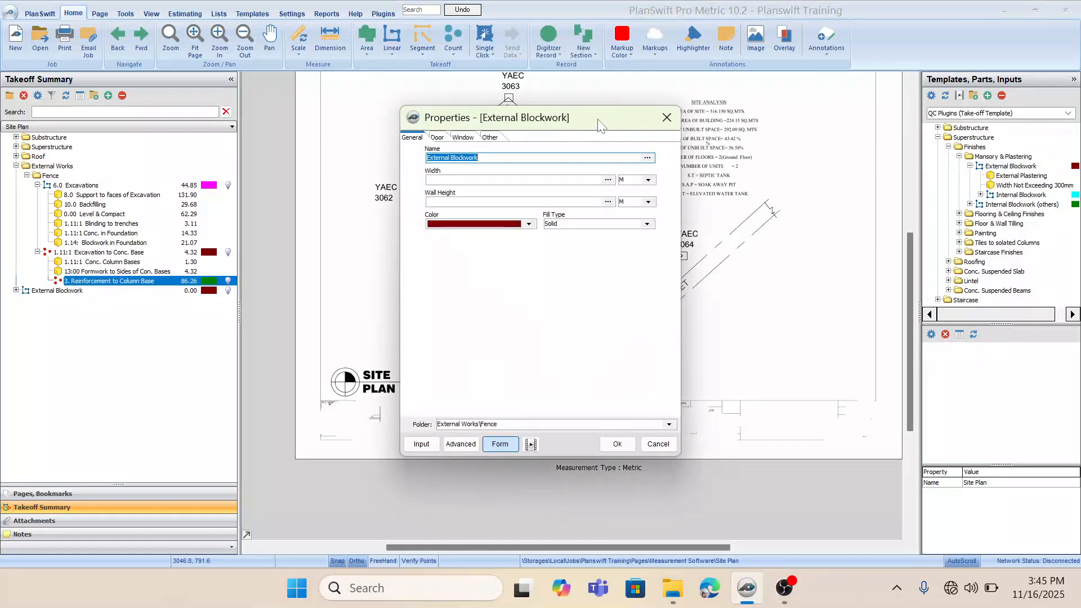
# Name the new blockwork item Fence Blockwork with width 0 and wall height 2.185 m, and accept its properties.
pyautogui.moveTo(600, 125); pyautogui.dragTo(568, 202)
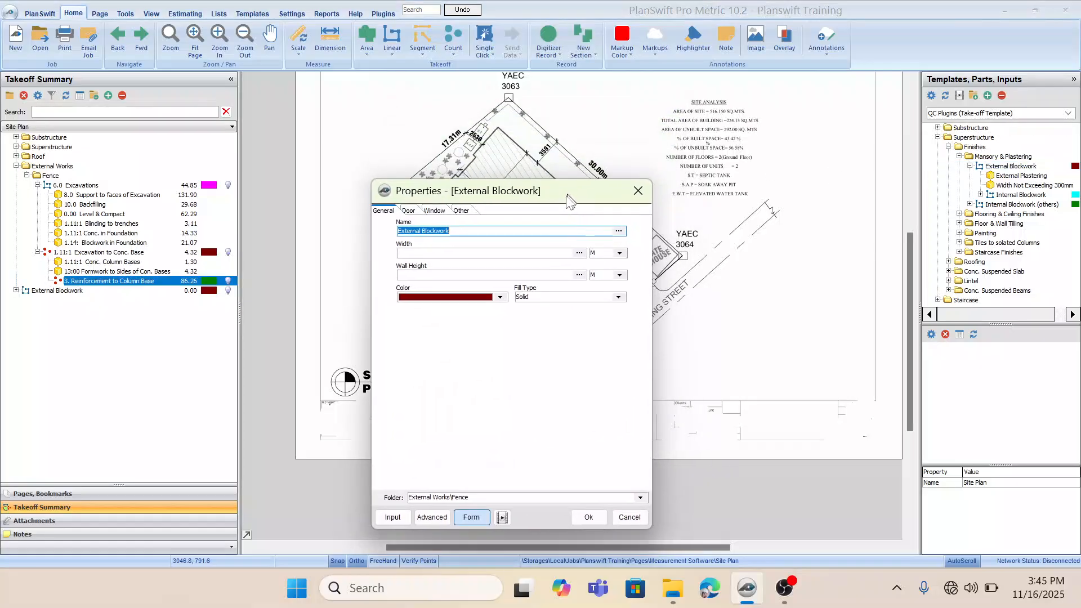
pyautogui.click(429, 278)
pyautogui.click(448, 236)
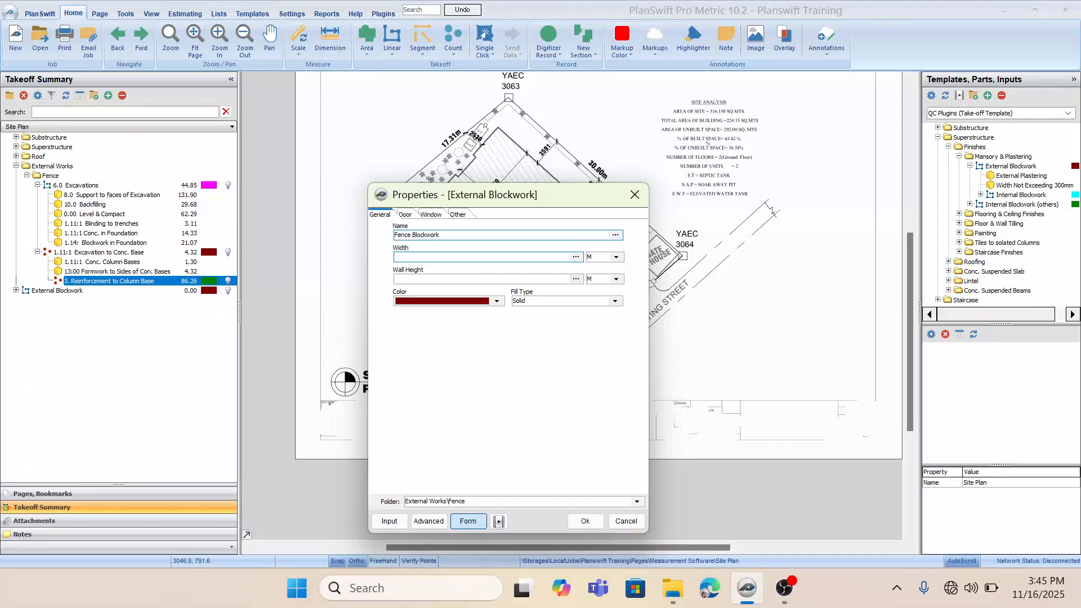
pyautogui.press('Tab')
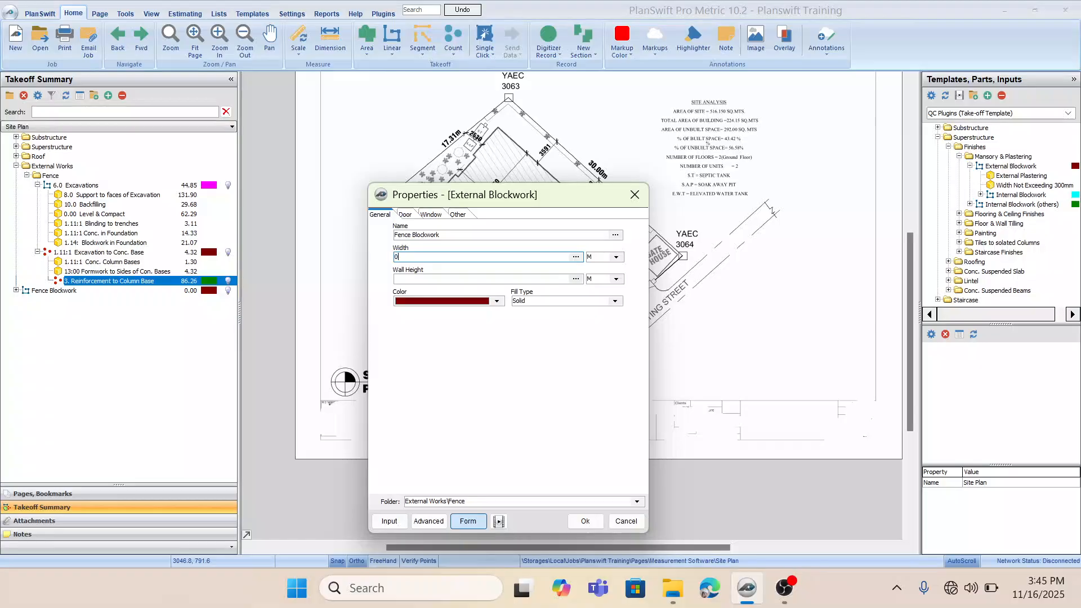
pyautogui.moveTo(569, 197); pyautogui.dragTo(833, 141)
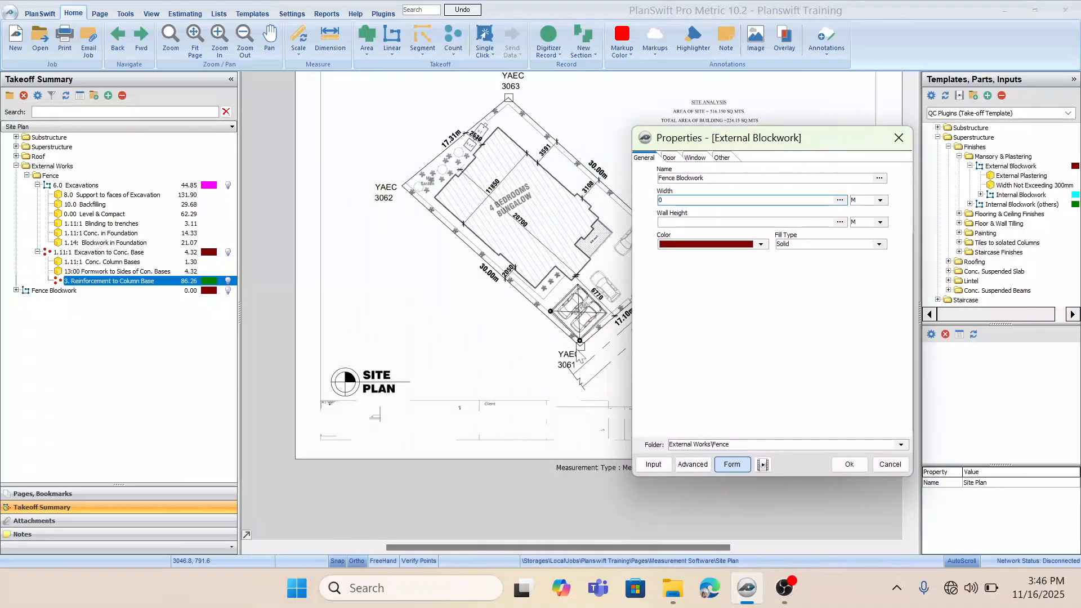
pyautogui.moveTo(822, 145); pyautogui.dragTo(776, 146)
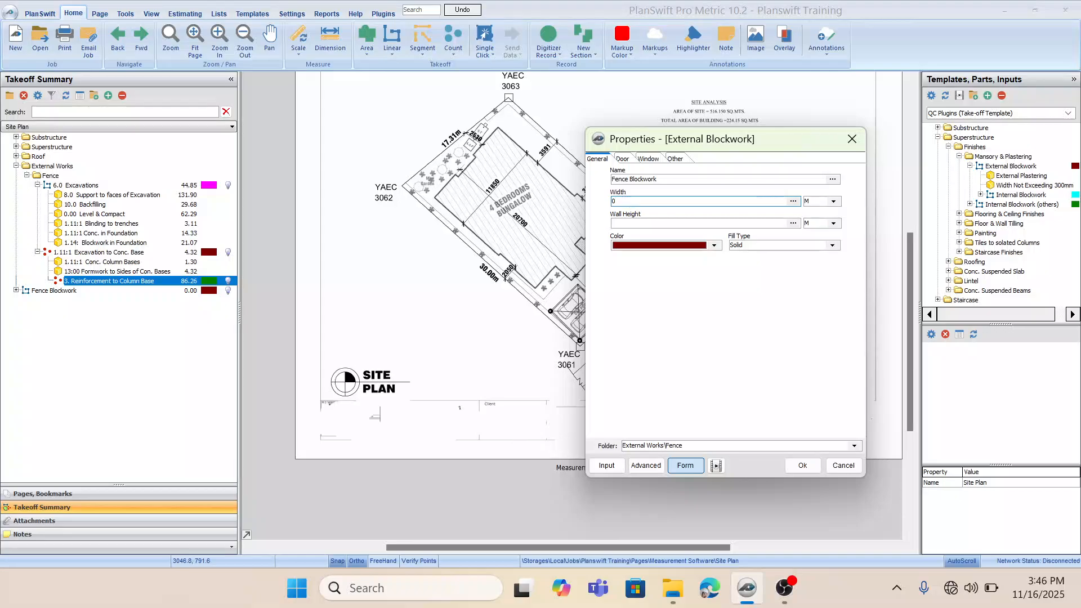
pyautogui.click(664, 223)
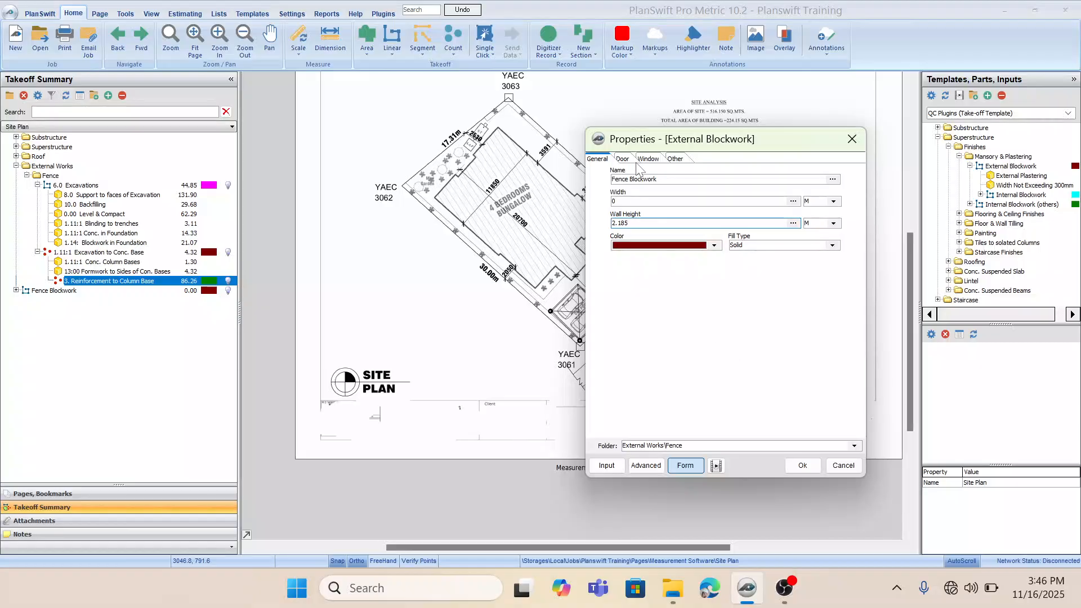
pyautogui.click(802, 466)
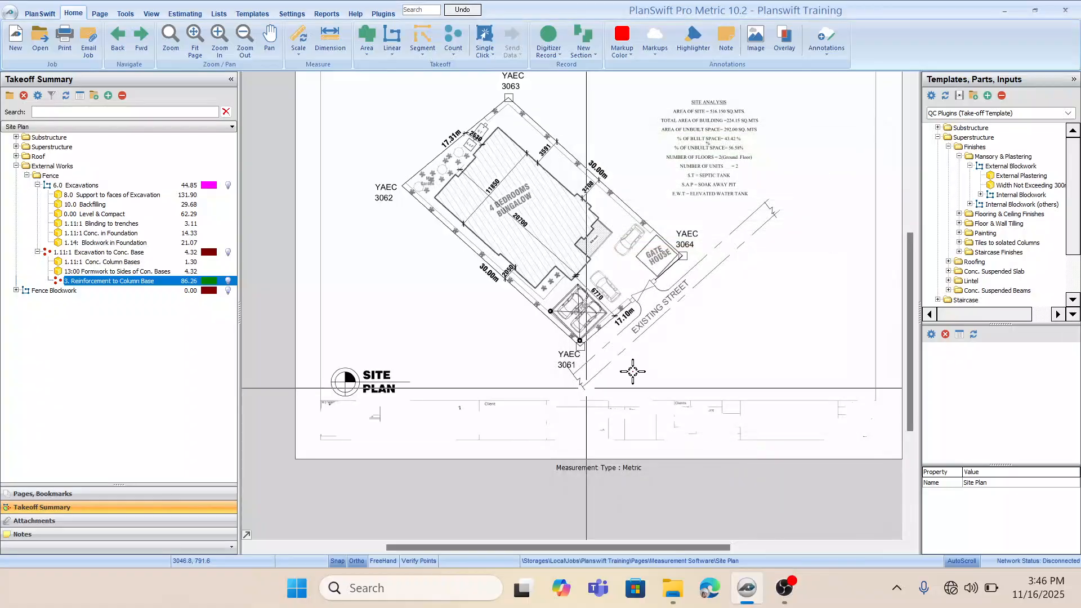
# Trace the Fence Blockwork along the site boundary from corner YAEC 3061 through YAEC 3062 to YAEC 3063.
pyautogui.scroll(3, 670, 315)
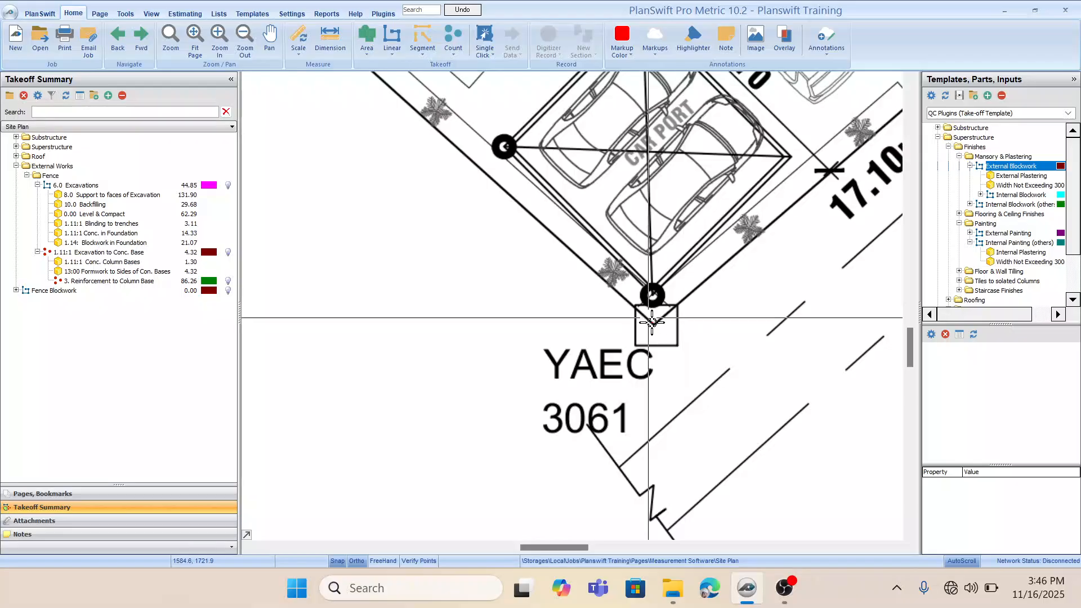
pyautogui.click(652, 323)
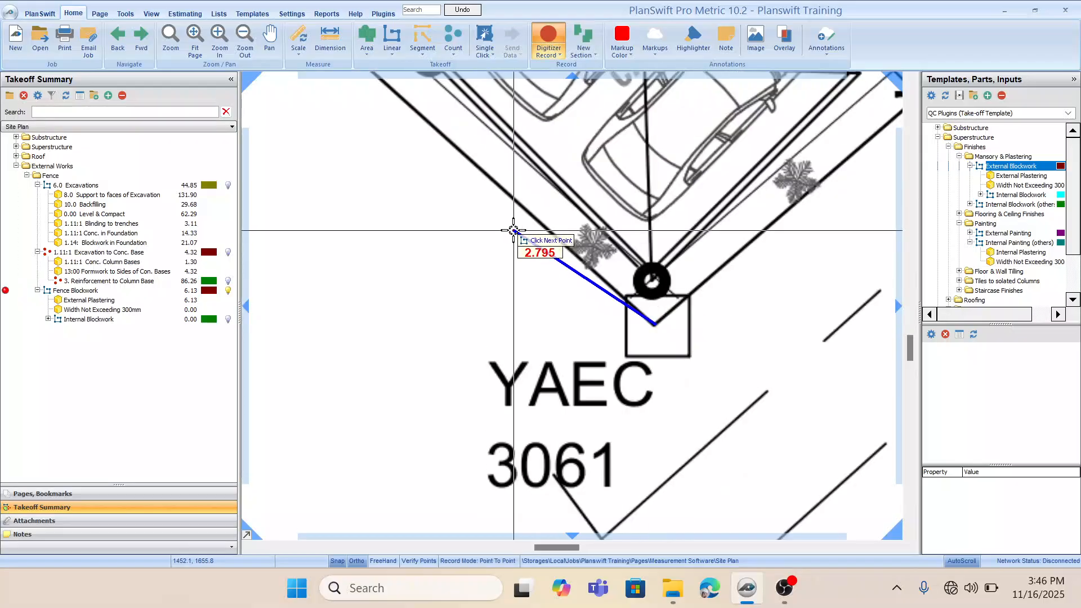
pyautogui.scroll(-4, 481, 201)
pyautogui.scroll(-1, 482, 201)
pyautogui.scroll(4, 490, 241)
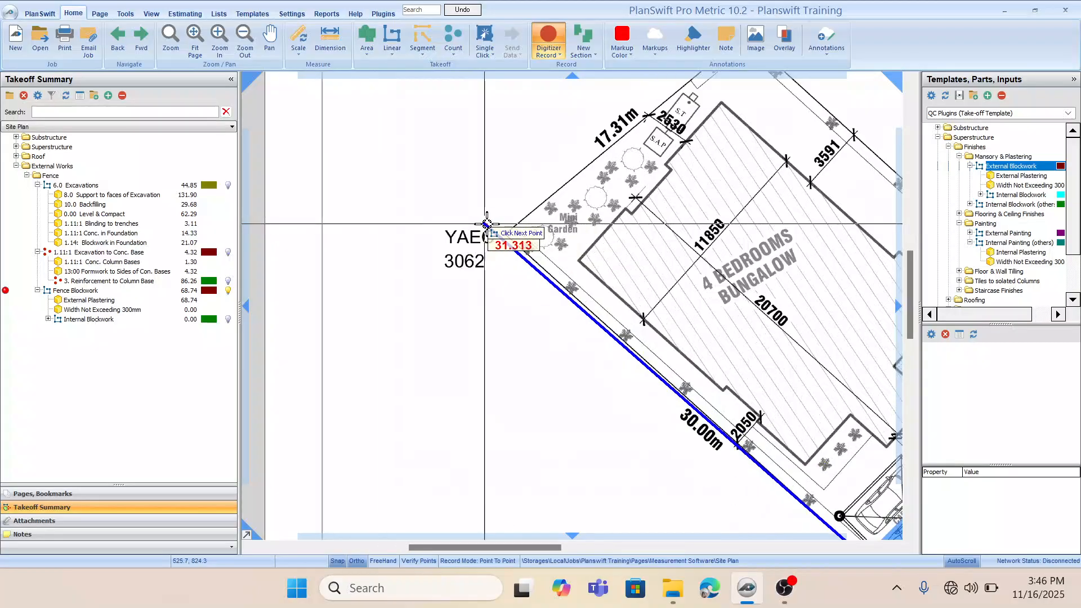
pyautogui.click(537, 255)
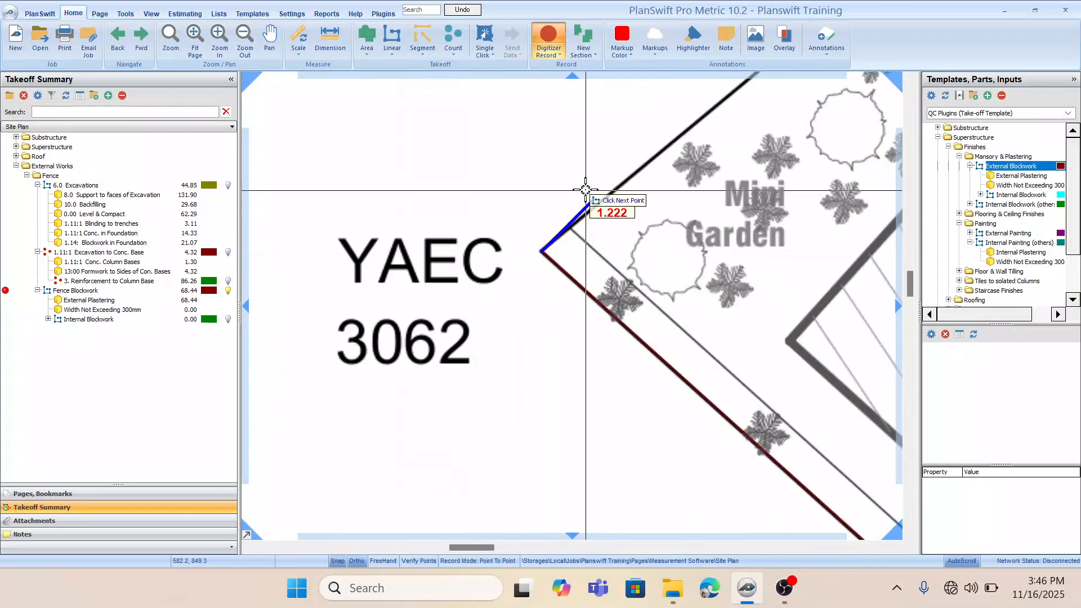
pyautogui.scroll(-3, 672, 185)
pyautogui.scroll(-3, 671, 184)
pyautogui.scroll(5, 529, 265)
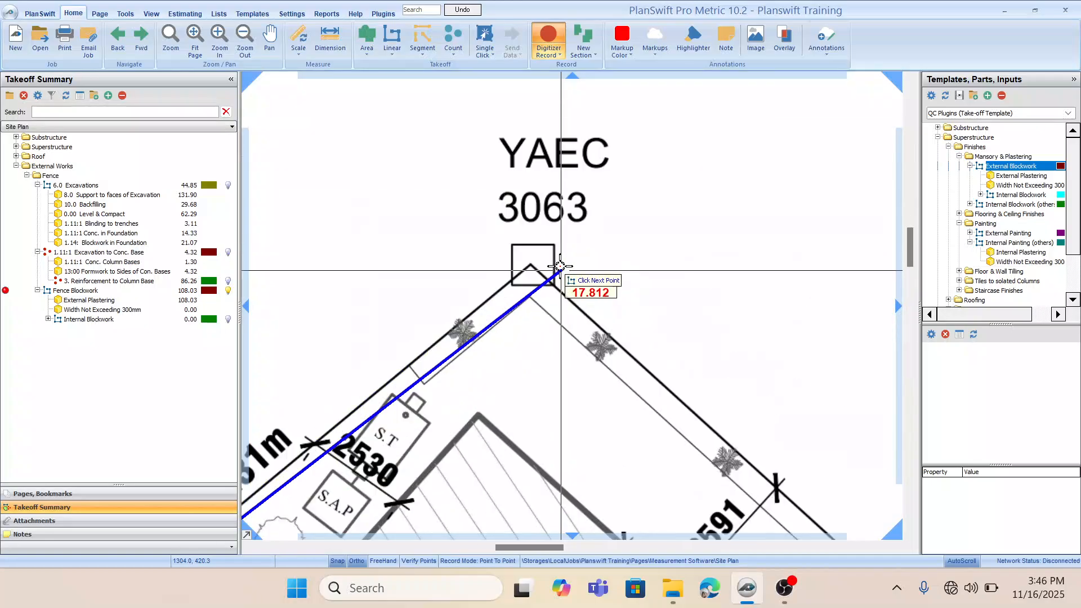
pyautogui.scroll(1, 524, 263)
pyautogui.click(523, 265)
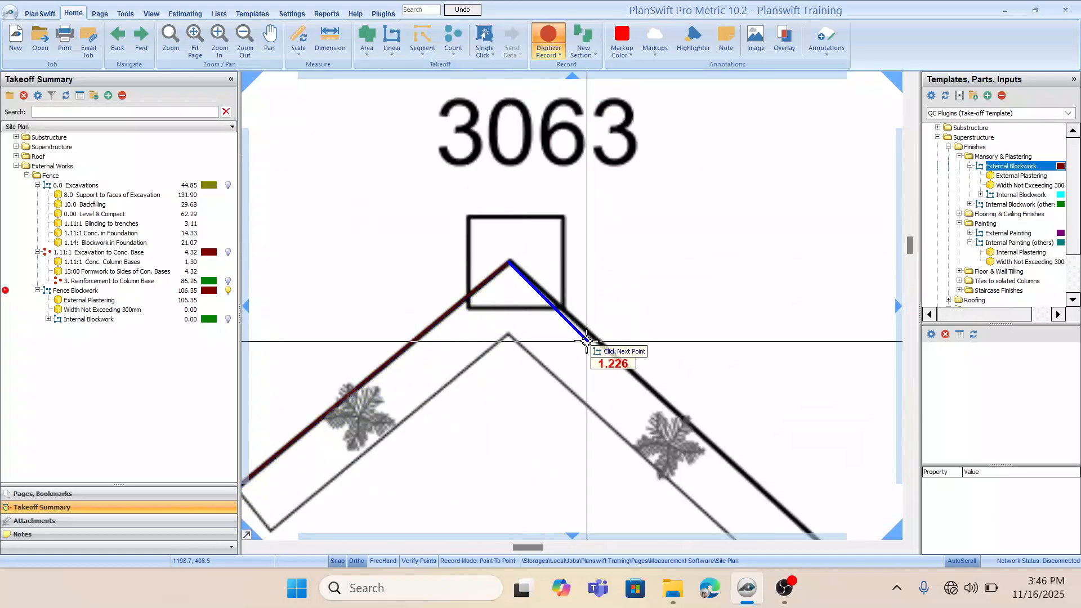
# Extend the Fence Blockwork run from corner YAEC 3063 to YAEC 3064 behind the gate house and finish recording.
pyautogui.scroll(-3, 591, 363)
pyautogui.scroll(-3, 641, 329)
pyautogui.scroll(6, 805, 335)
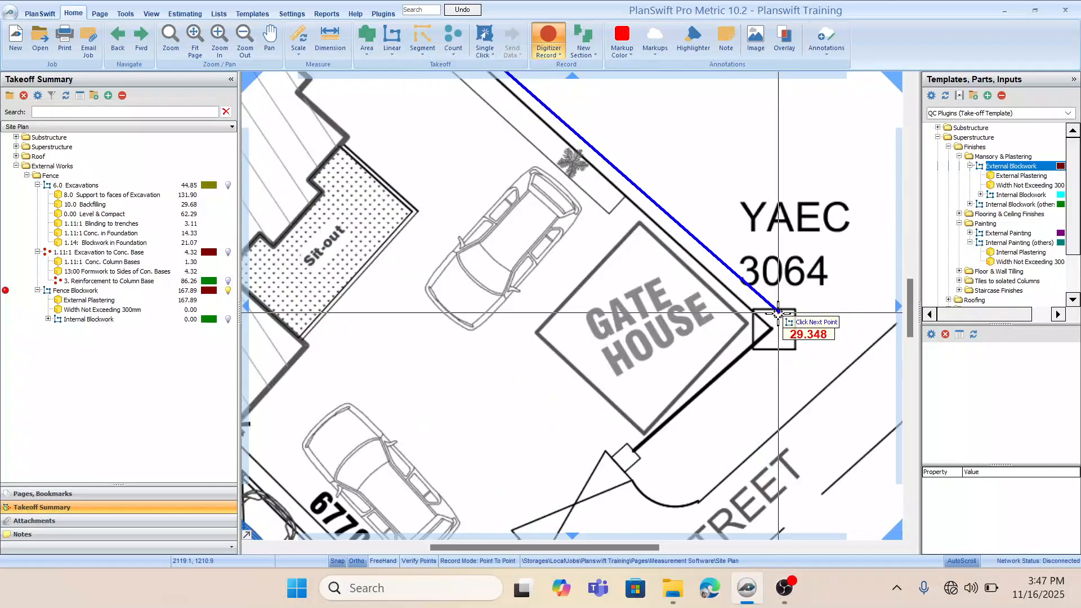
pyautogui.click(763, 342)
pyautogui.scroll(-3, 757, 349)
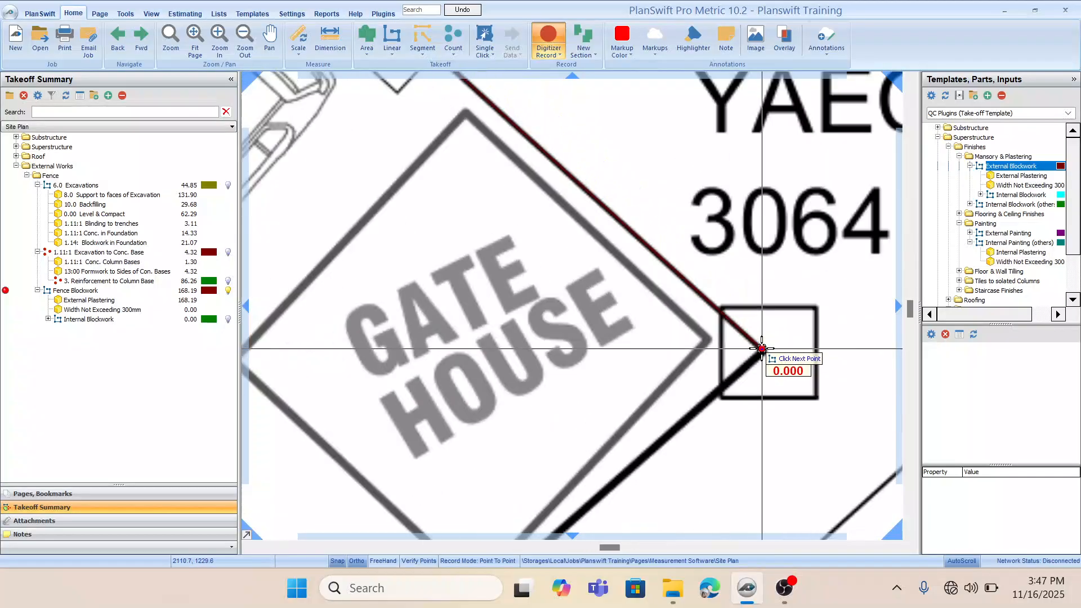
pyautogui.press('Escape')
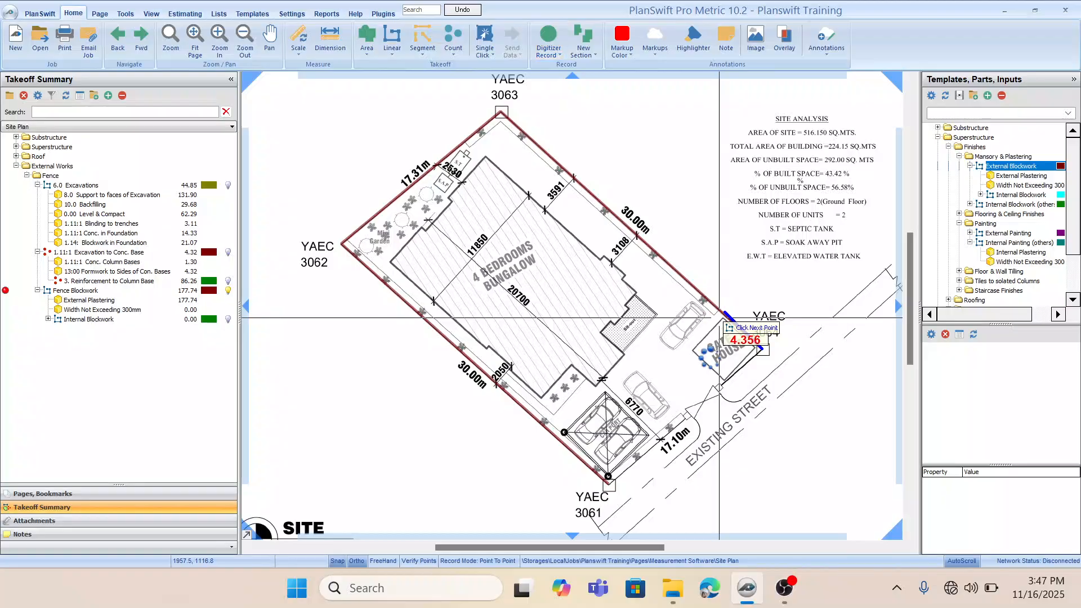
# Examine the remaining street-side boundary between YAEC 3061 and YAEC 3064, including its length dimension and gate opening.
pyautogui.moveTo(708, 358)
pyautogui.mouseDown()
pyautogui.moveTo(720, 331)
pyautogui.moveTo(721, 349)
pyautogui.mouseUp()
pyautogui.moveTo(639, 373); pyautogui.dragTo(611, 279)
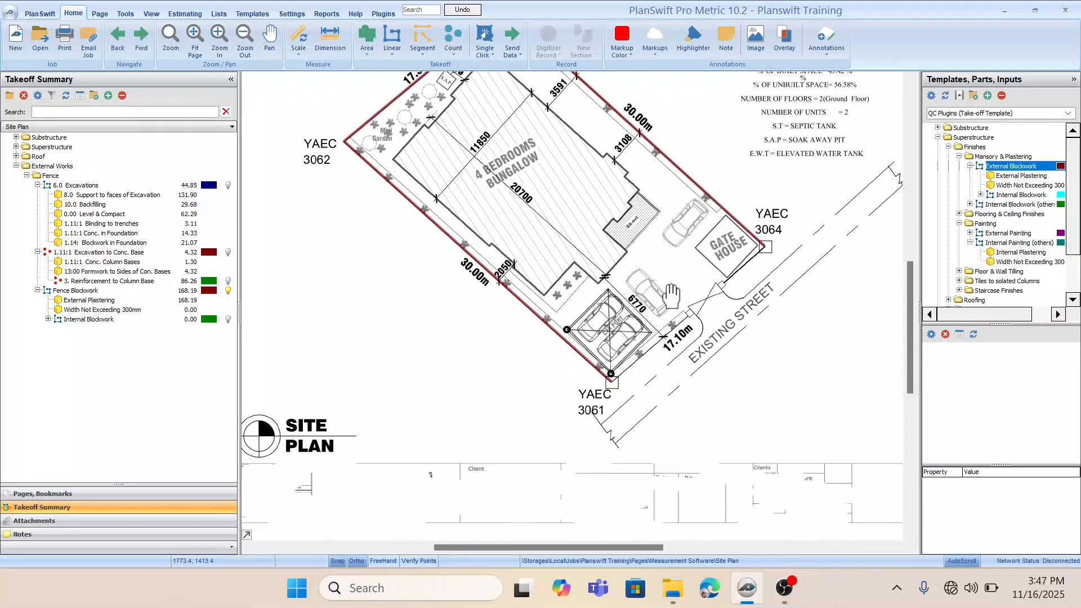
pyautogui.moveTo(572, 246); pyautogui.dragTo(563, 270)
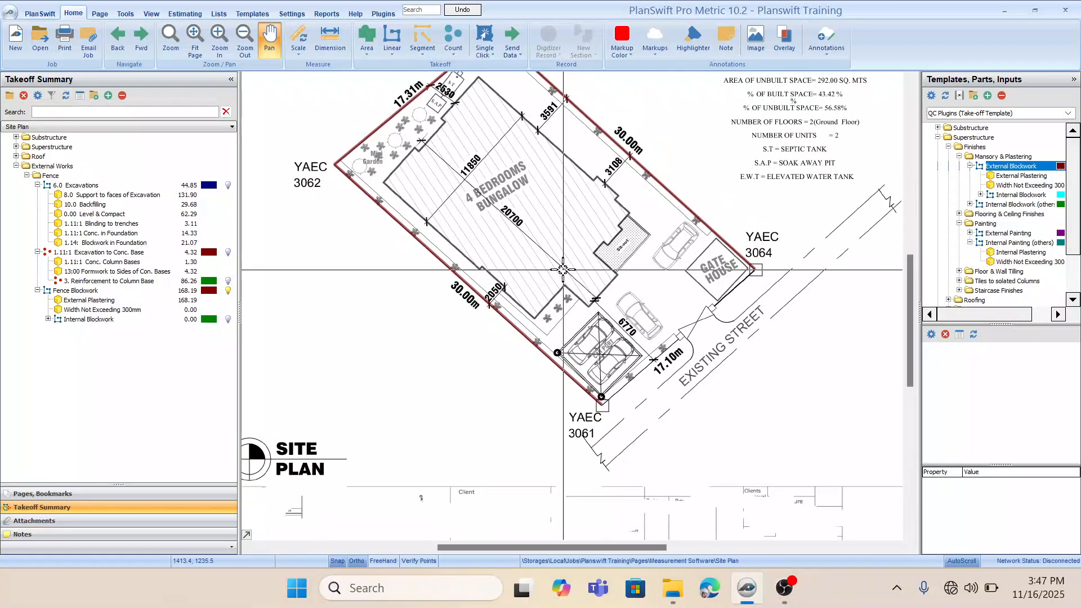
pyautogui.moveTo(586, 322); pyautogui.dragTo(553, 268)
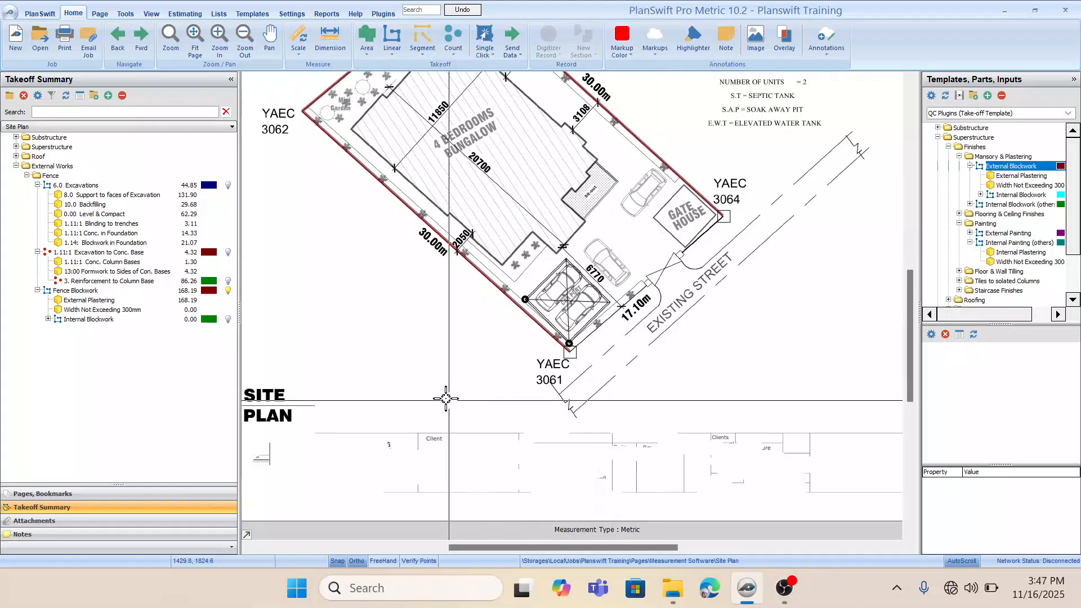
pyautogui.moveTo(553, 273); pyautogui.dragTo(538, 253)
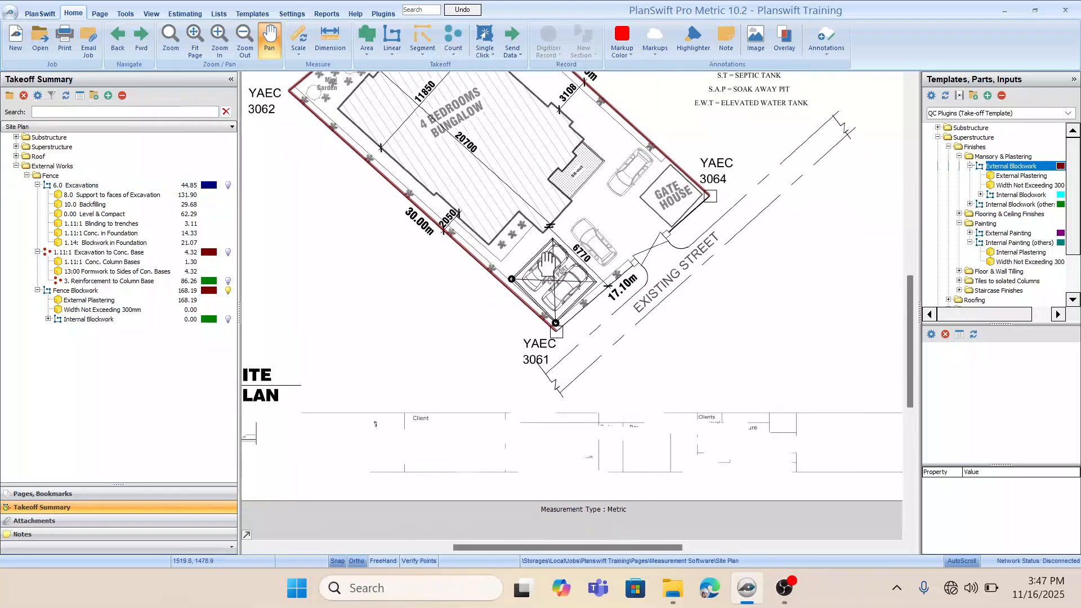
pyautogui.moveTo(622, 272); pyautogui.dragTo(594, 268)
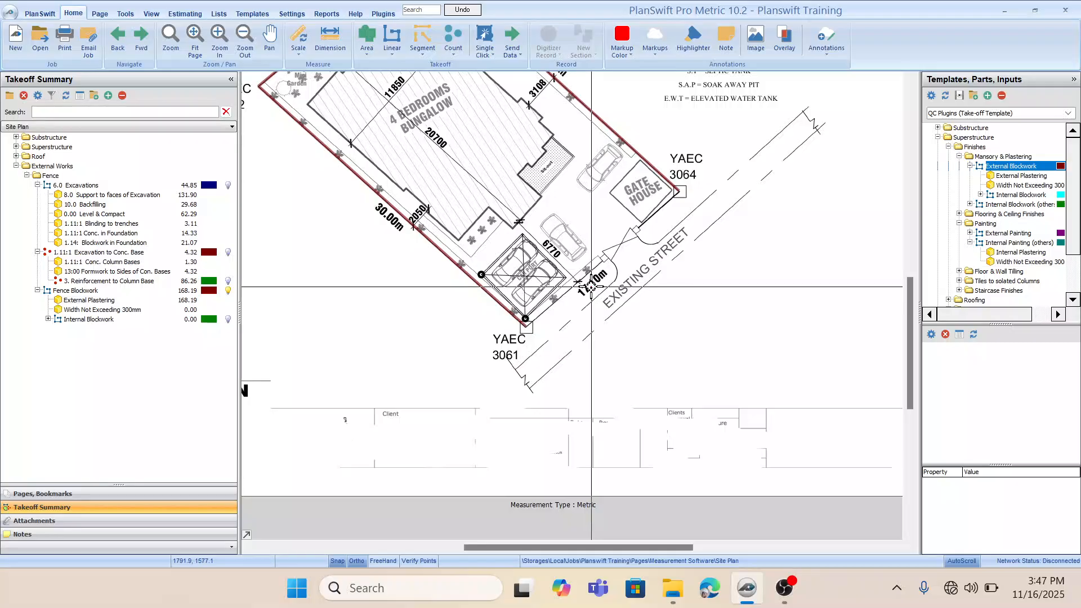
pyautogui.moveTo(565, 294); pyautogui.dragTo(660, 279)
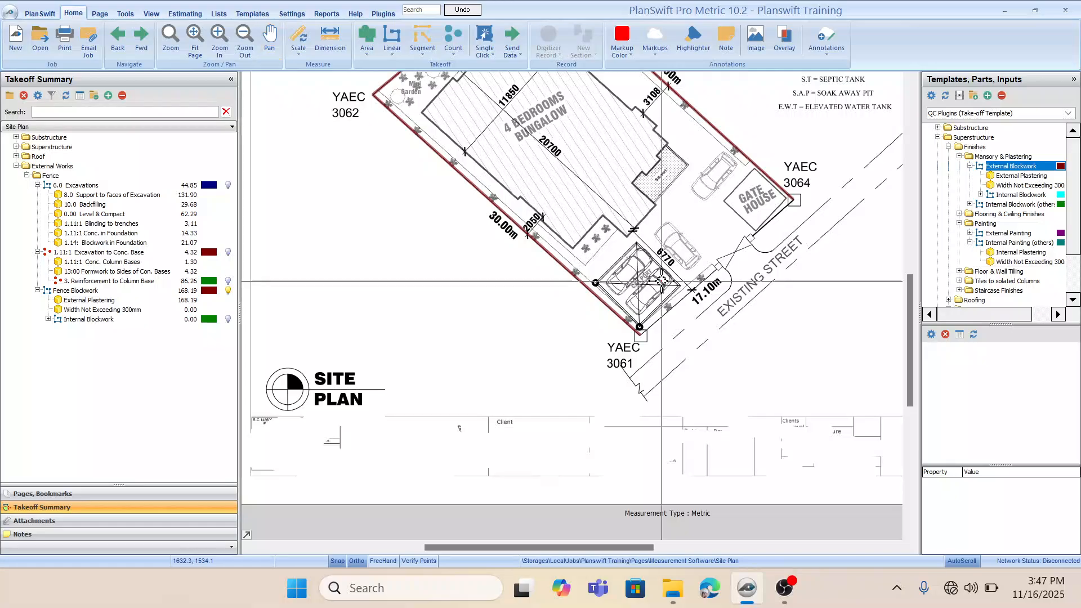
# Scale the Fence Elevation page in metric, using 17.1 m between the outer base edges of the first and last columns.
pyautogui.click(116, 41)
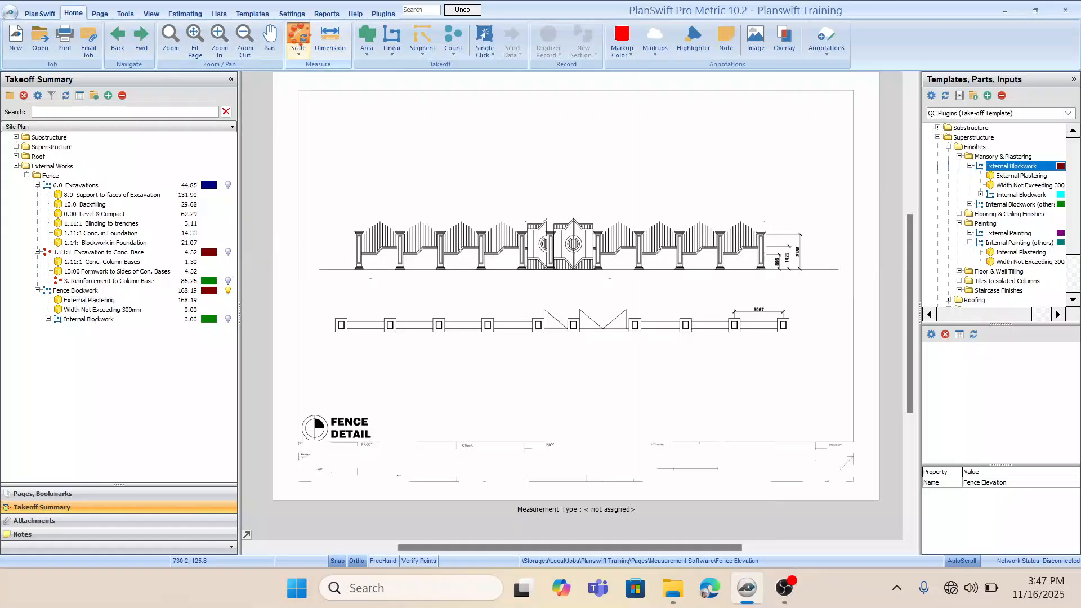
pyautogui.click(302, 42)
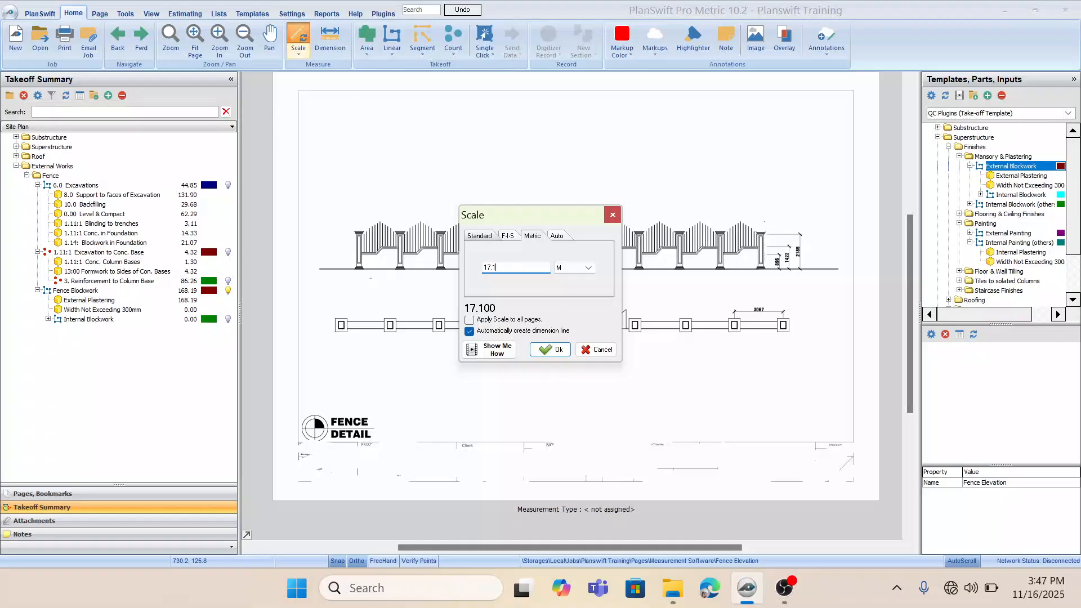
pyautogui.click(548, 349)
pyautogui.scroll(3, 396, 262)
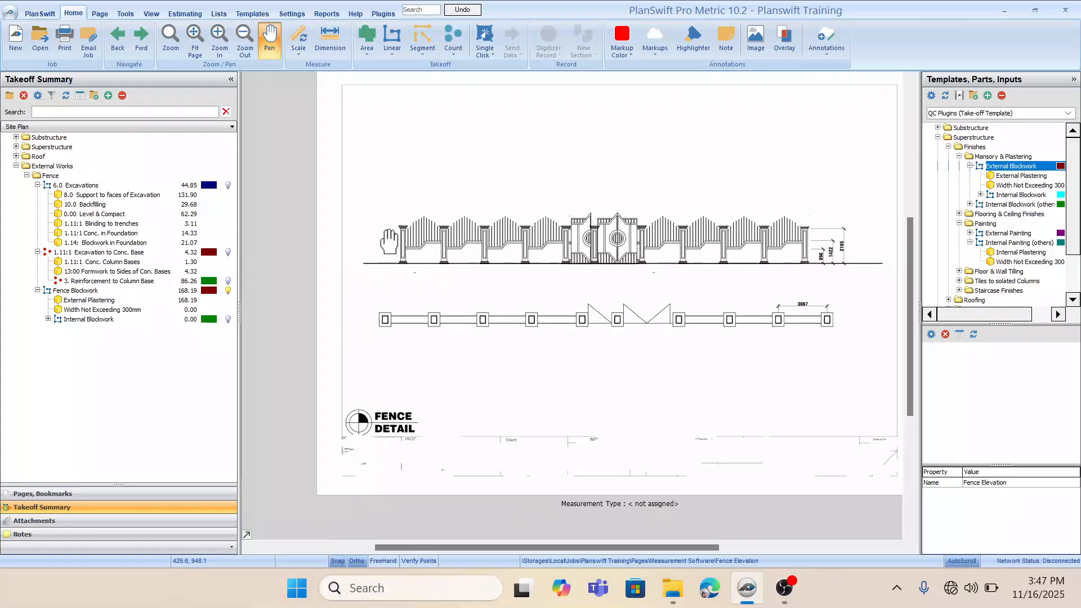
pyautogui.scroll(3, 396, 262)
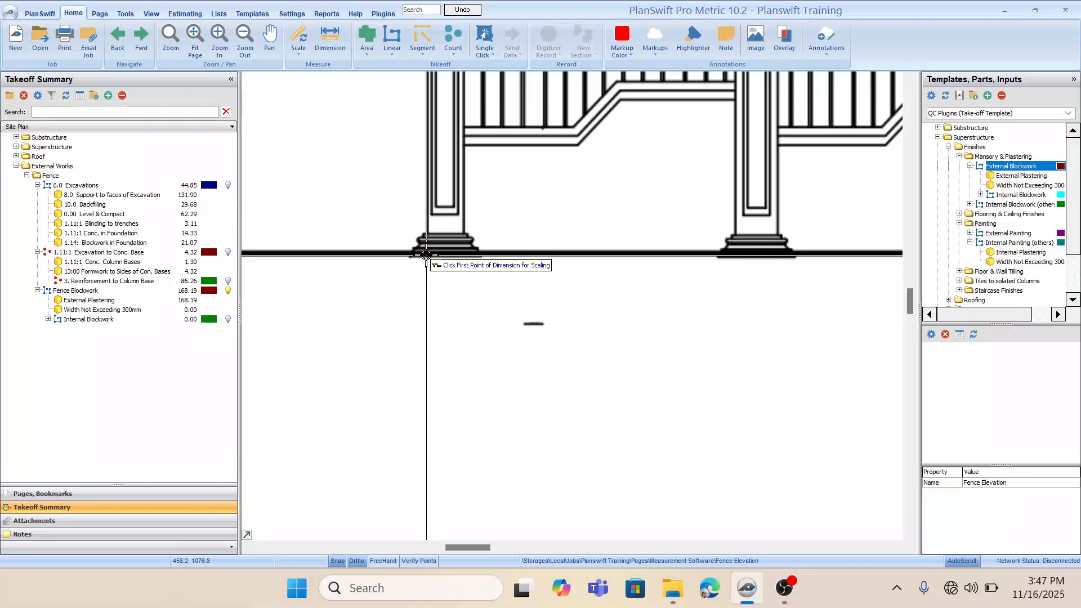
pyautogui.click(426, 254)
pyautogui.scroll(-5, 729, 251)
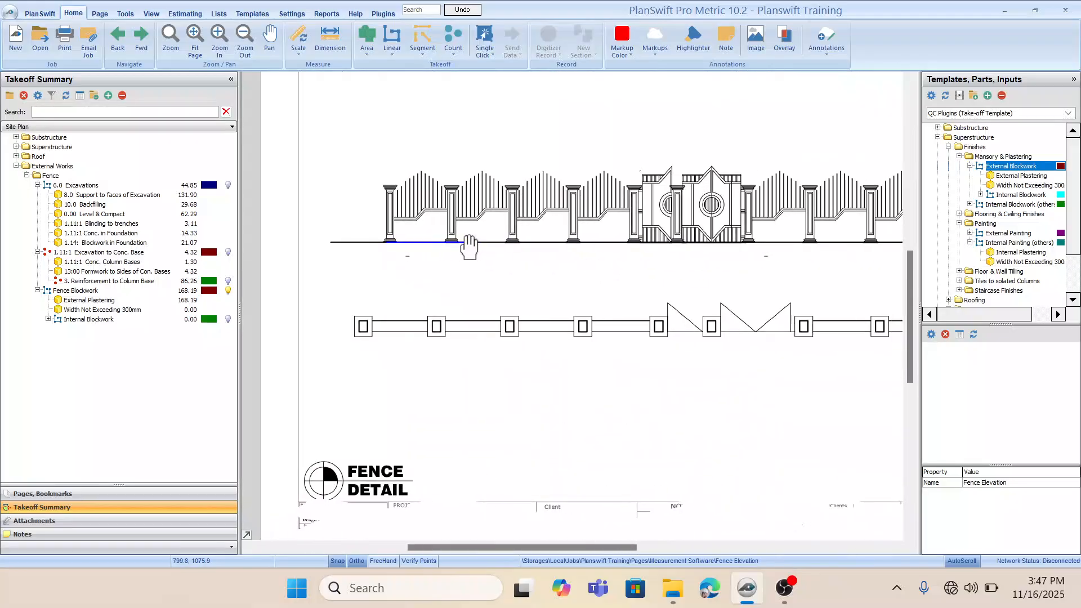
pyautogui.moveTo(655, 246); pyautogui.dragTo(430, 253)
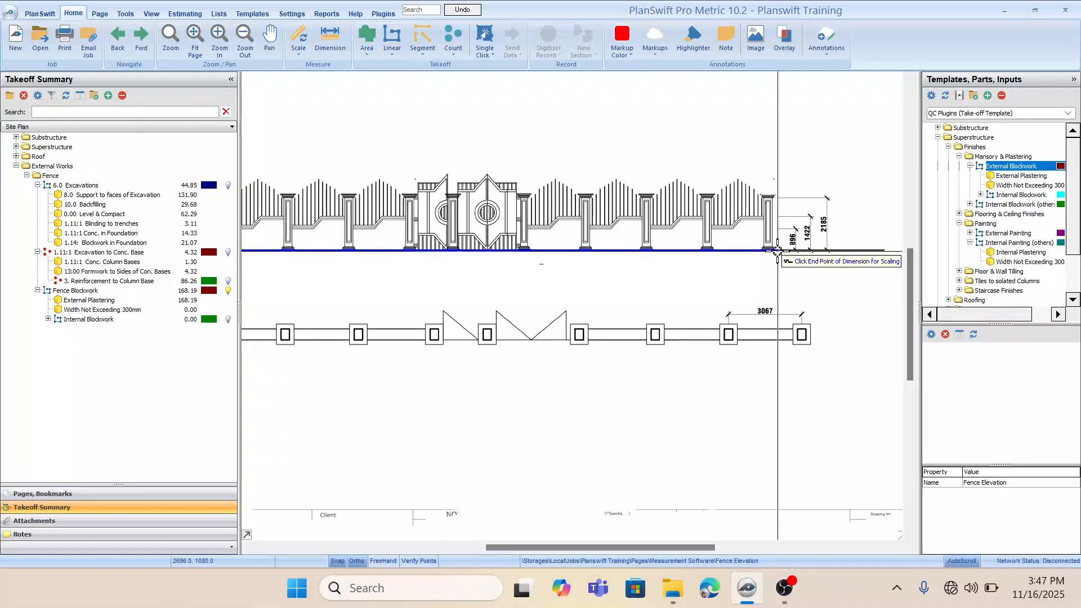
pyautogui.scroll(5, 778, 252)
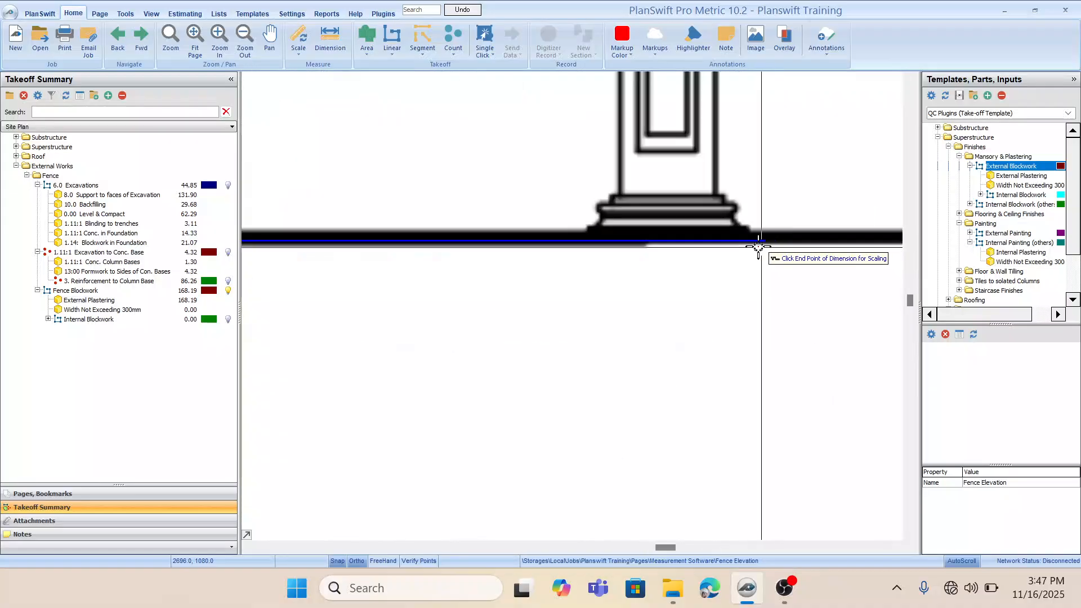
pyautogui.click(717, 242)
pyautogui.scroll(-3, 717, 242)
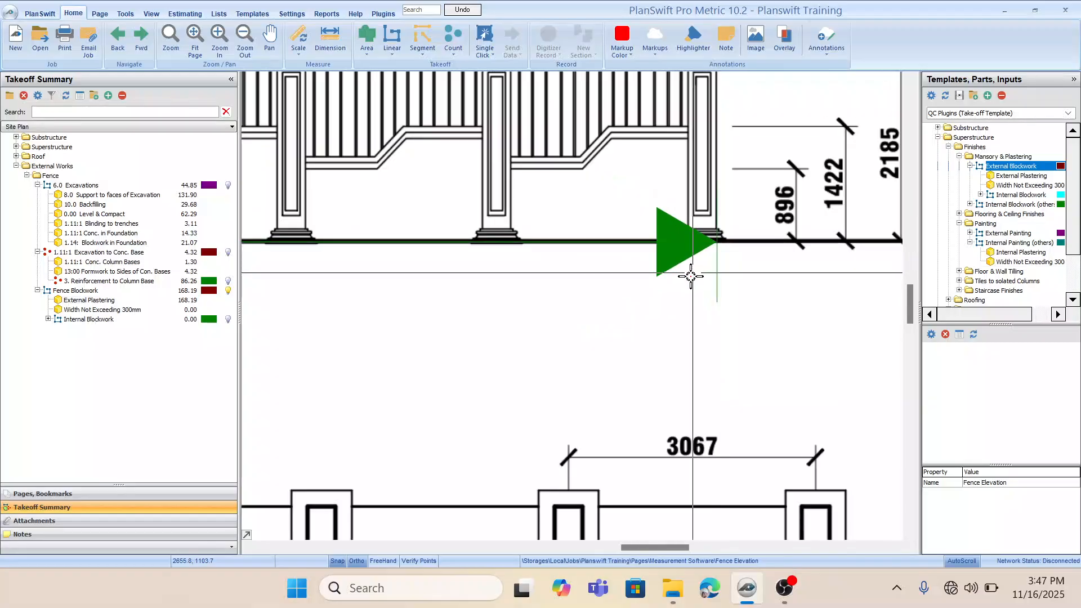
pyautogui.scroll(-5, 688, 287)
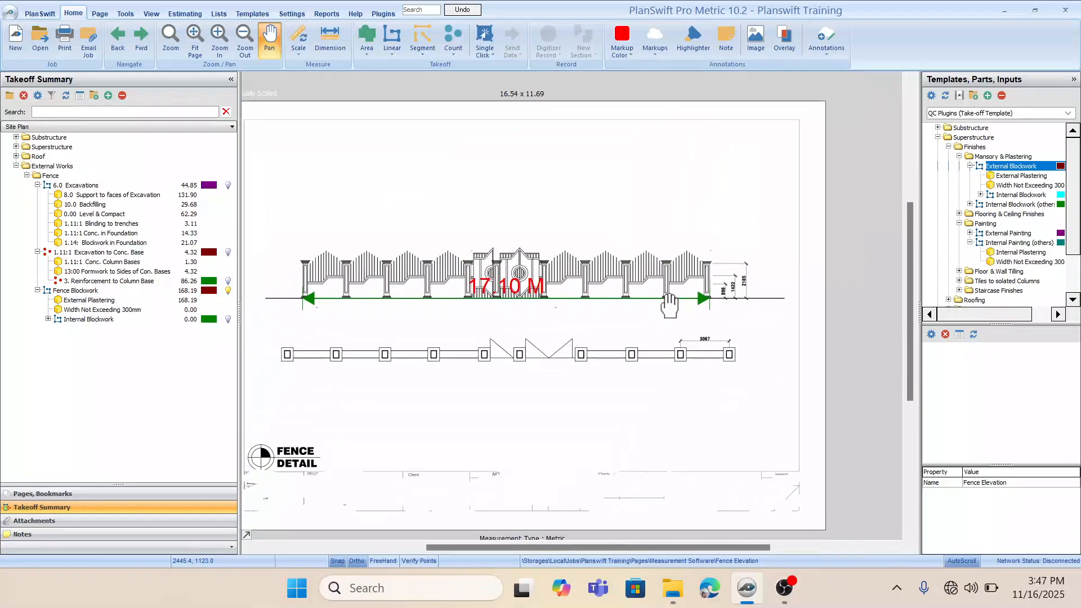
pyautogui.moveTo(578, 248); pyautogui.dragTo(610, 233)
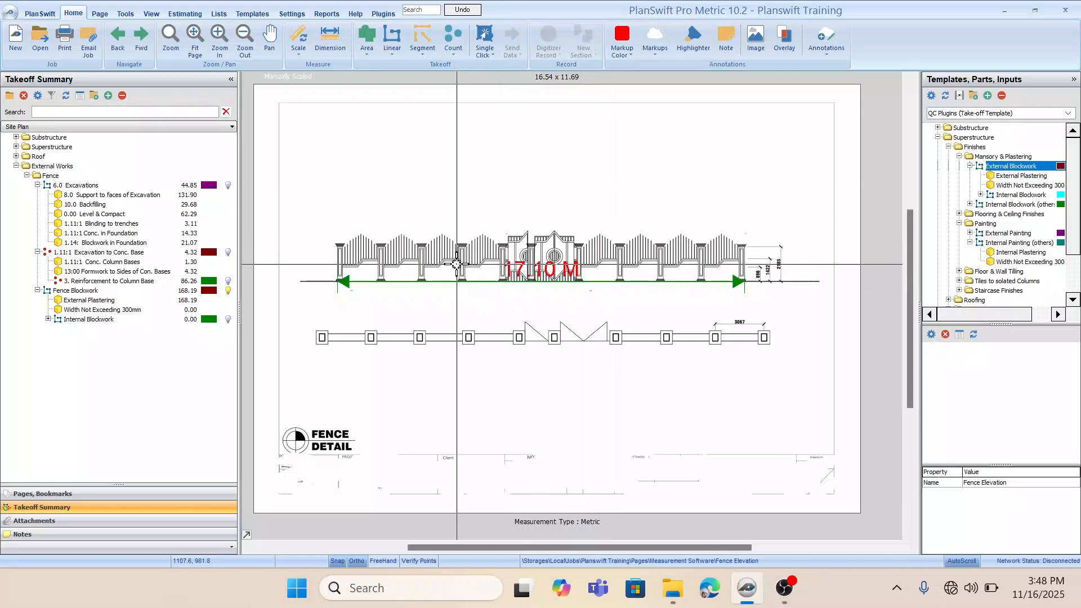
# Dismiss the battery notification and enlarge the drawing area by narrowing the Templates and Takeoff Summary panes.
pyautogui.scroll(2, 424, 254)
pyautogui.moveTo(424, 254); pyautogui.dragTo(508, 260)
pyautogui.moveTo(722, 258)
pyautogui.mouseDown()
pyautogui.moveTo(644, 259)
pyautogui.moveTo(687, 236)
pyautogui.moveTo(657, 236)
pyautogui.mouseUp()
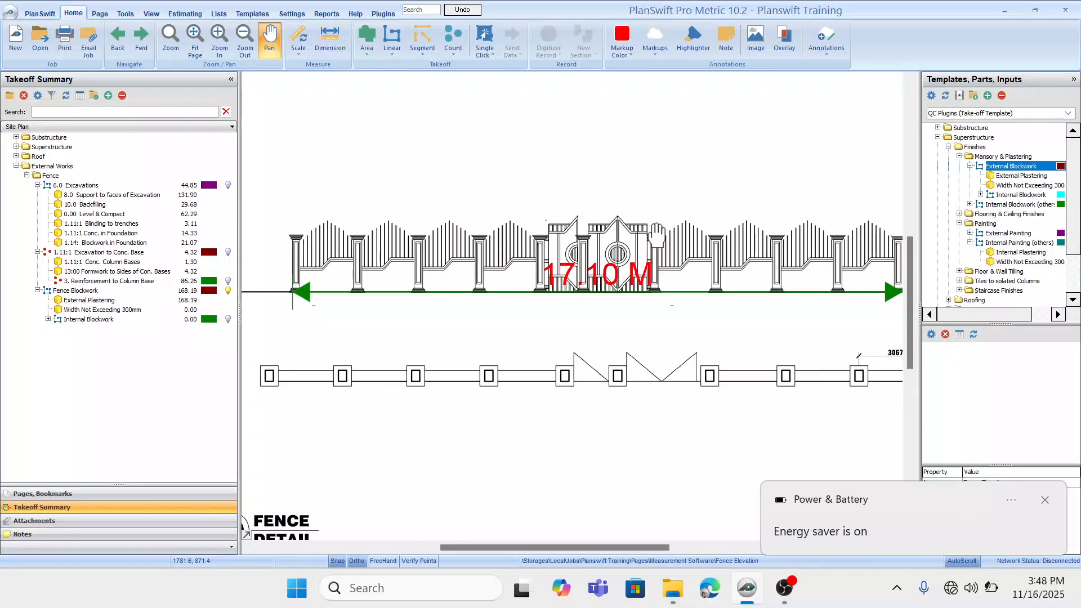
pyautogui.click(1045, 500)
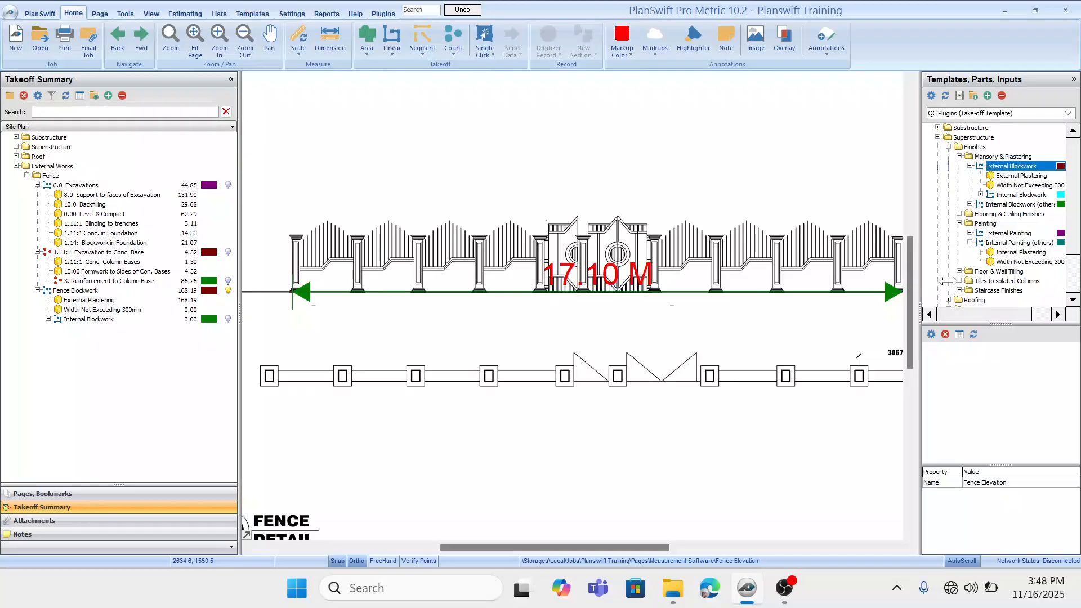
pyautogui.moveTo(941, 281); pyautogui.dragTo(983, 281)
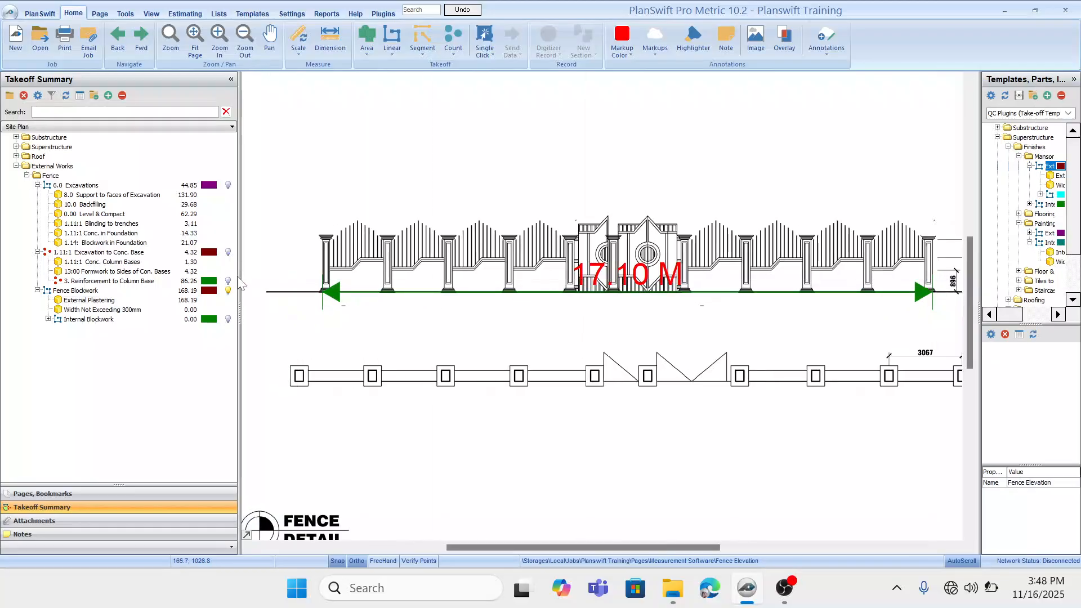
pyautogui.moveTo(238, 278); pyautogui.dragTo(198, 278)
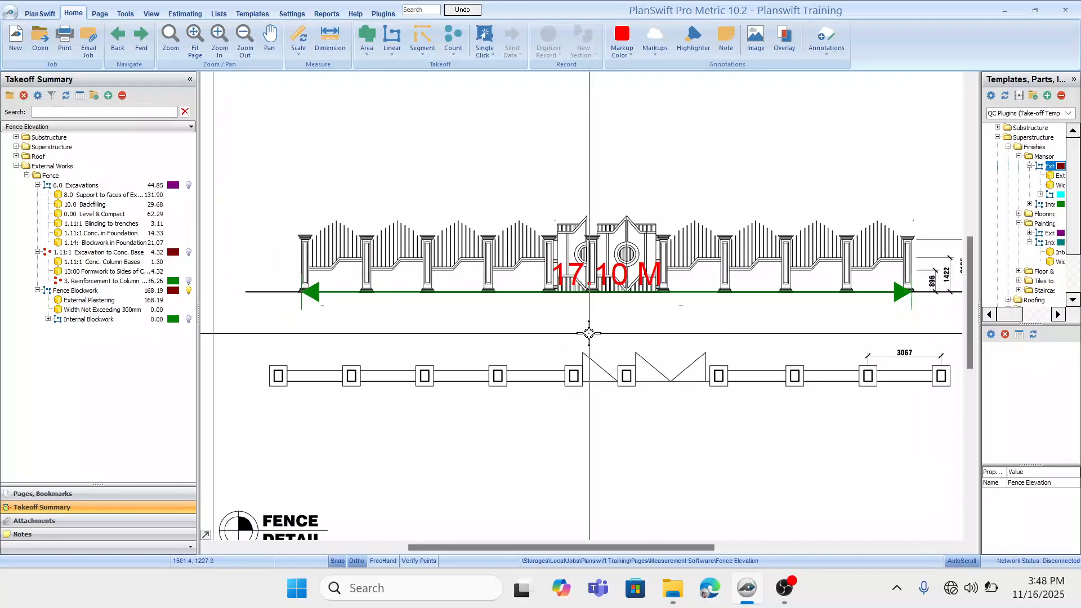
# Set the text height of the 17.10 M scale dimension on the fence elevation to 0.1.
pyautogui.click(420, 295)
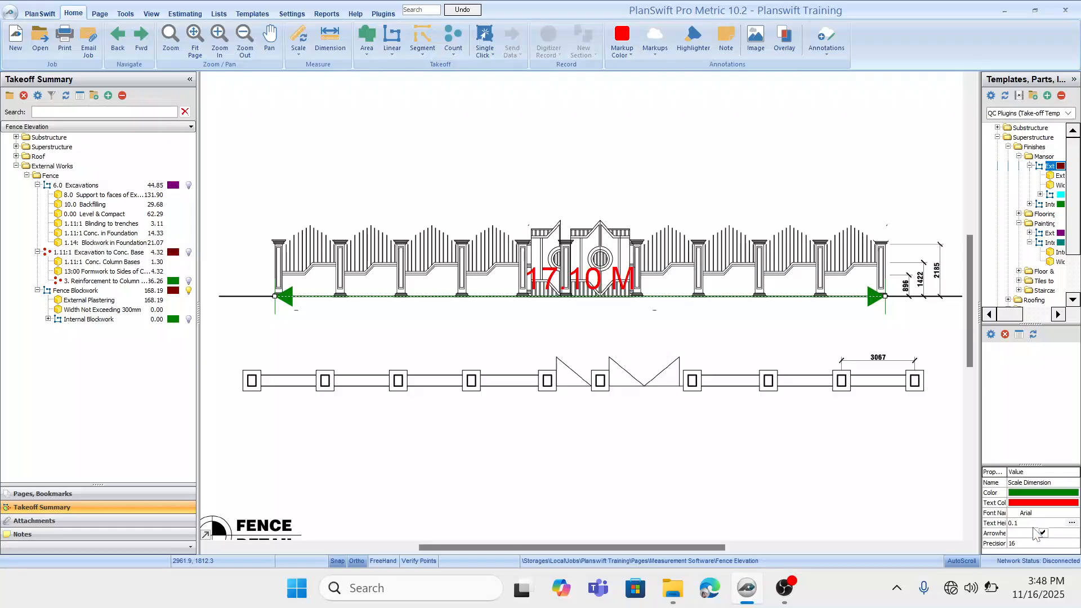
pyautogui.press('Return')
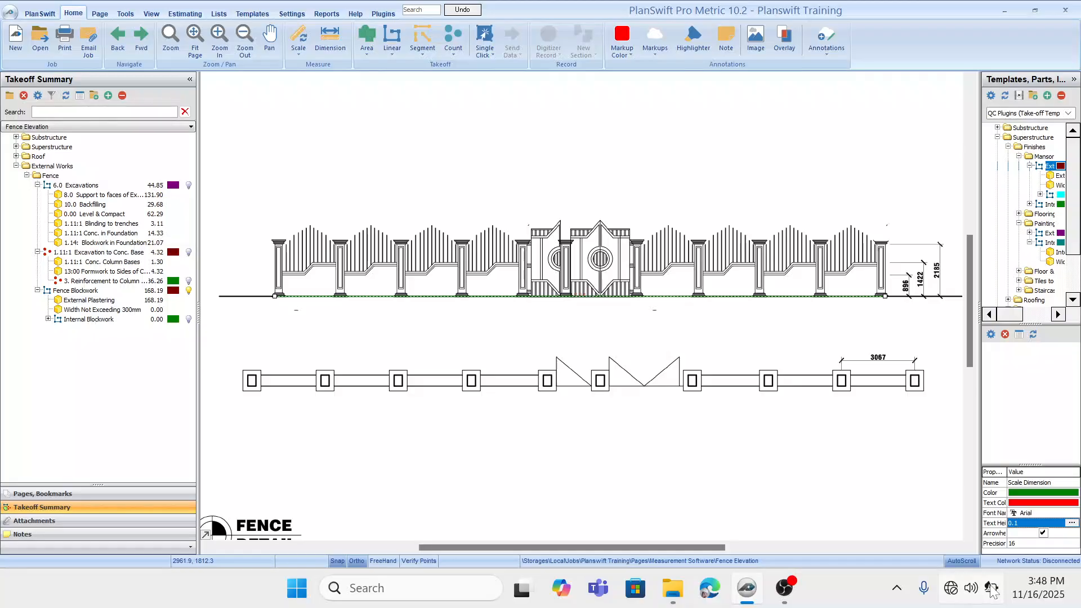
# Create an area takeoff item named Fence Wall in the External Works\Fence folder.
pyautogui.moveTo(546, 247); pyautogui.dragTo(547, 222)
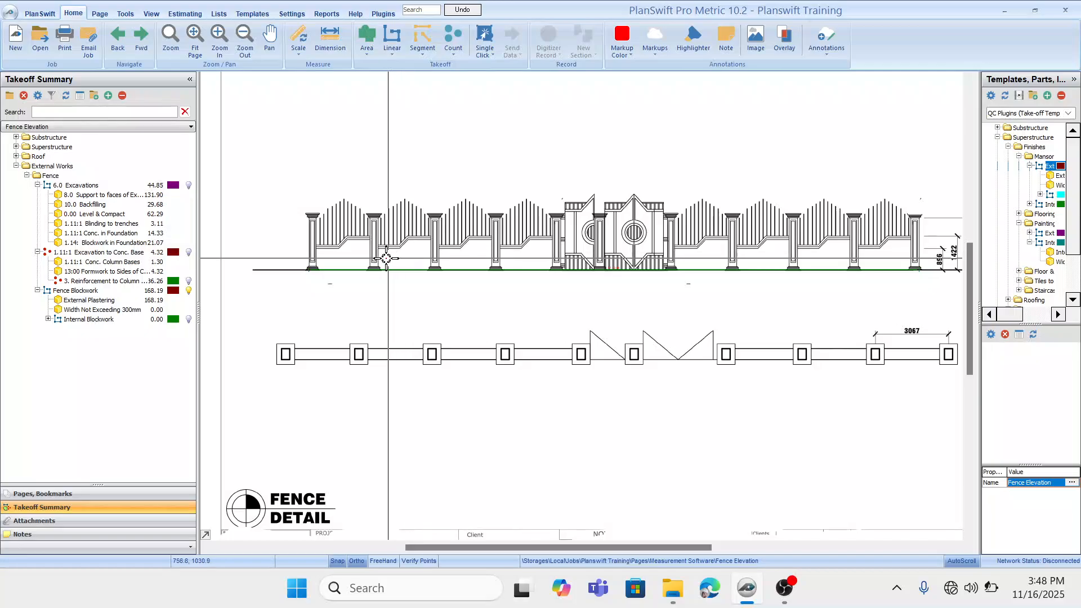
pyautogui.moveTo(354, 255); pyautogui.dragTo(366, 260)
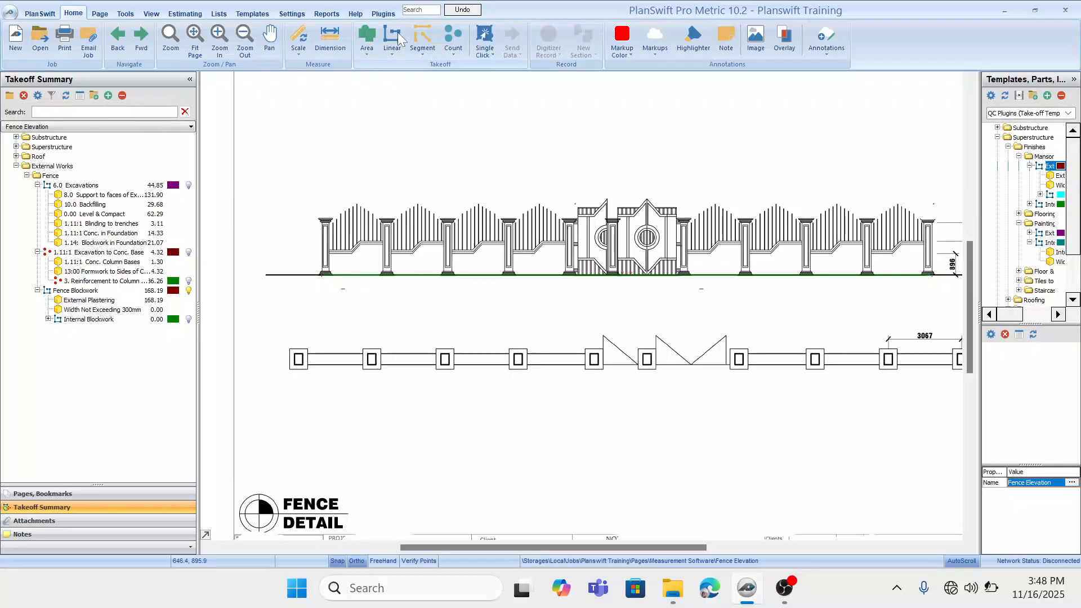
pyautogui.moveTo(373, 252); pyautogui.dragTo(383, 237)
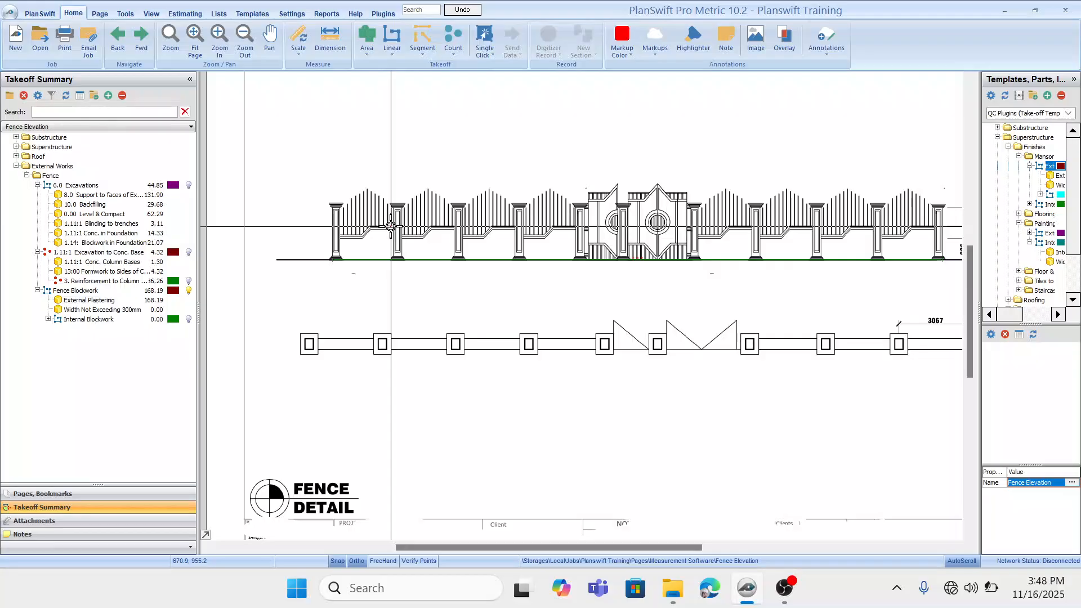
pyautogui.moveTo(381, 237); pyautogui.dragTo(422, 218)
pyautogui.scroll(3, 399, 228)
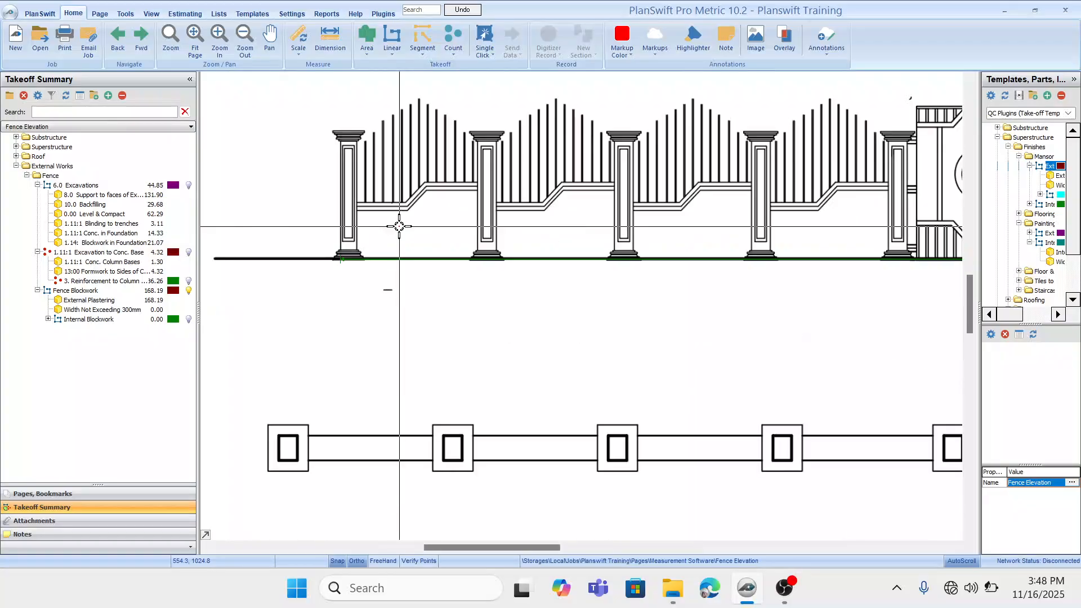
pyautogui.click(366, 35)
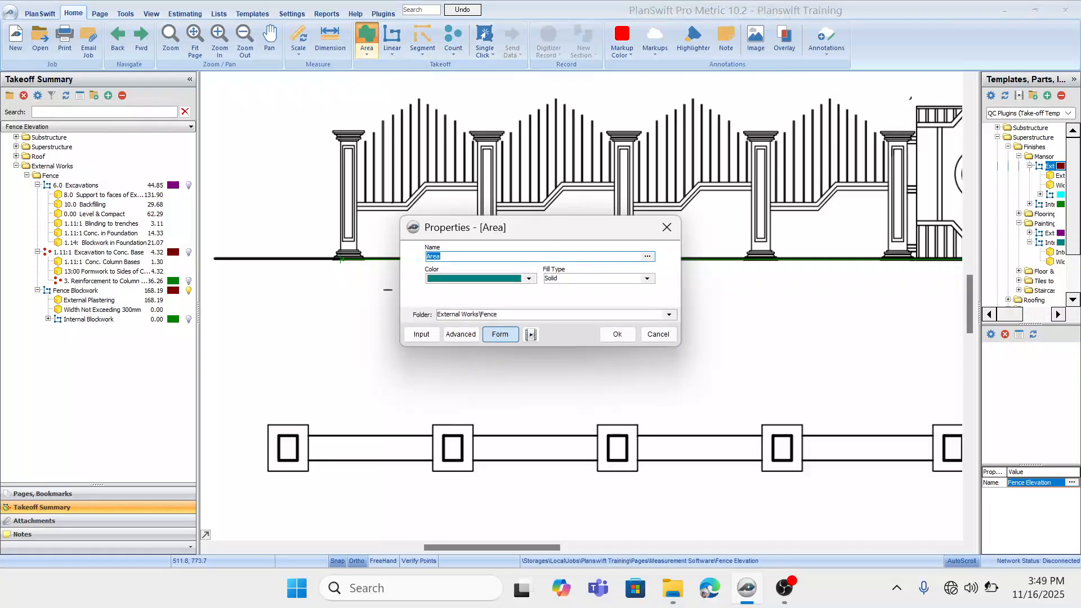
pyautogui.moveTo(576, 235); pyautogui.dragTo(584, 313)
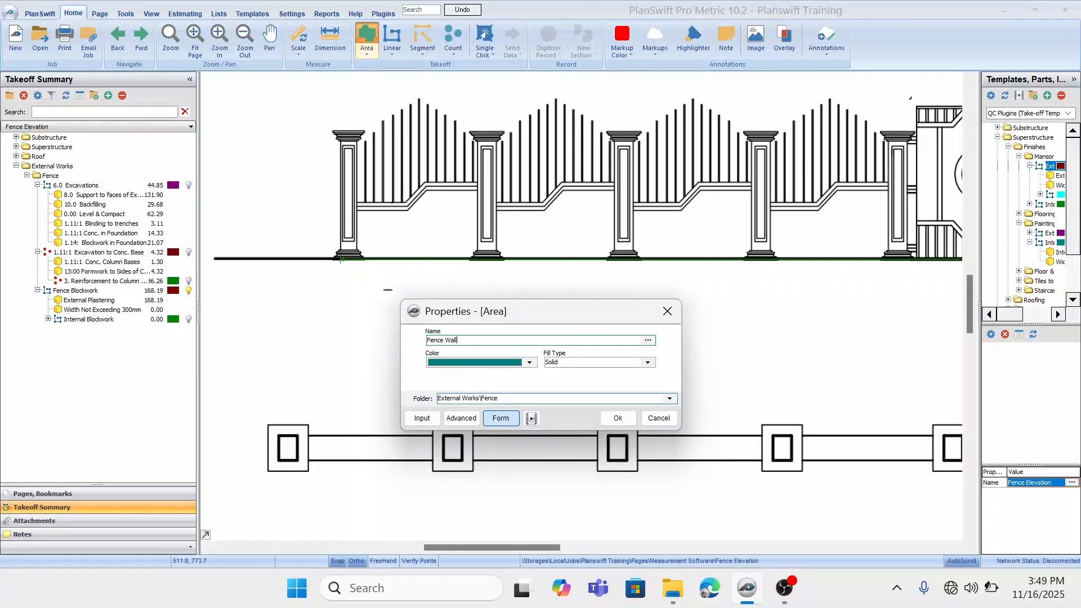
pyautogui.click(622, 417)
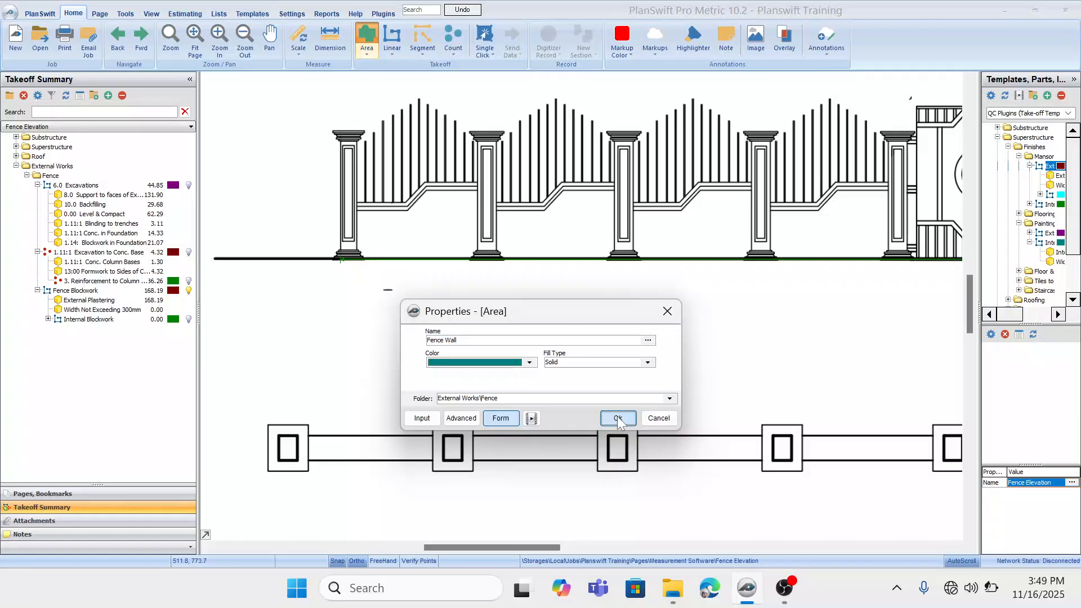
# Trace the Fence Wall area of the first panel between the first two columns, following the stepped underside of its coping down to the ground line.
pyautogui.moveTo(563, 382); pyautogui.dragTo(495, 381)
pyautogui.moveTo(395, 266); pyautogui.dragTo(523, 287)
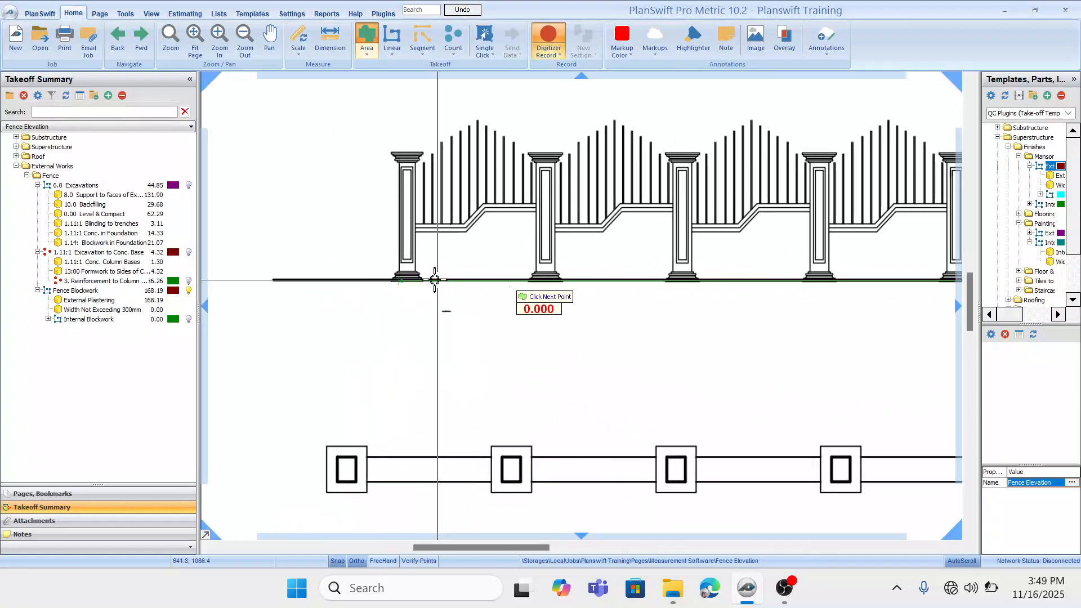
pyautogui.click(414, 277)
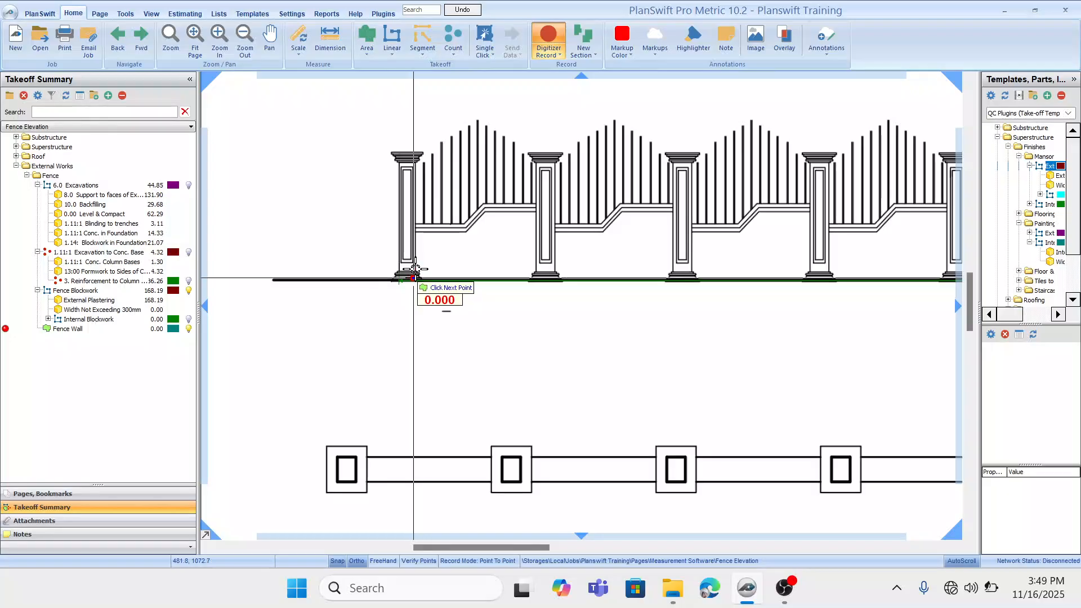
pyautogui.click(417, 231)
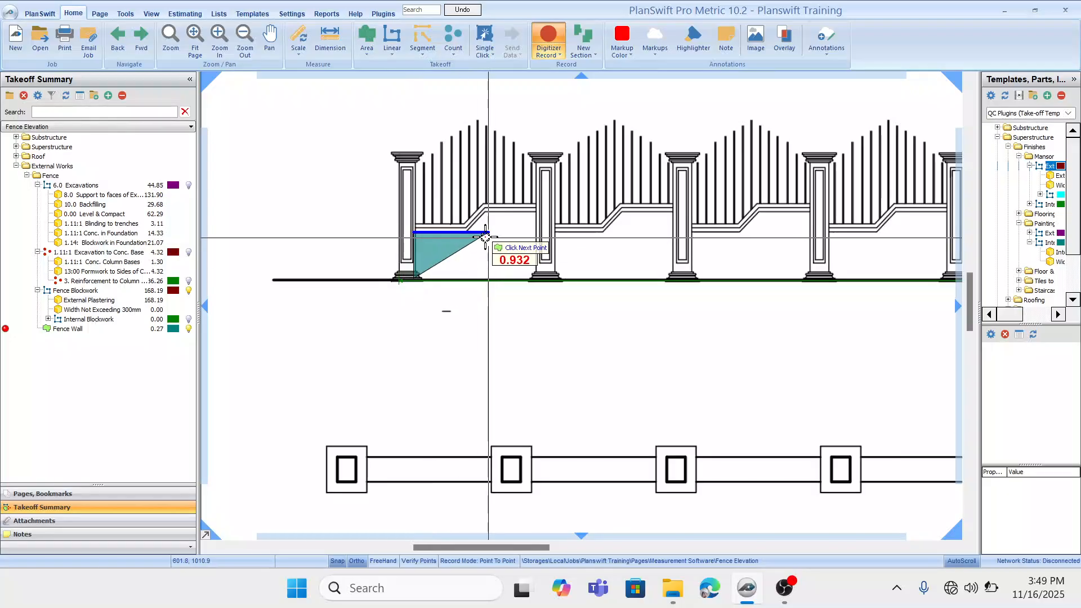
pyautogui.click(466, 231)
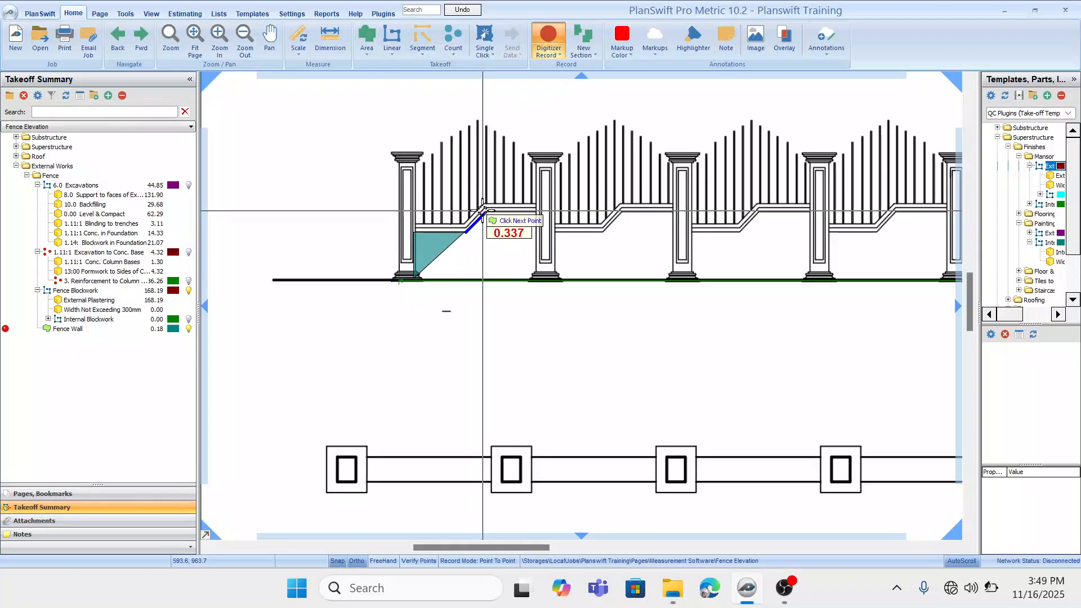
pyautogui.click(484, 213)
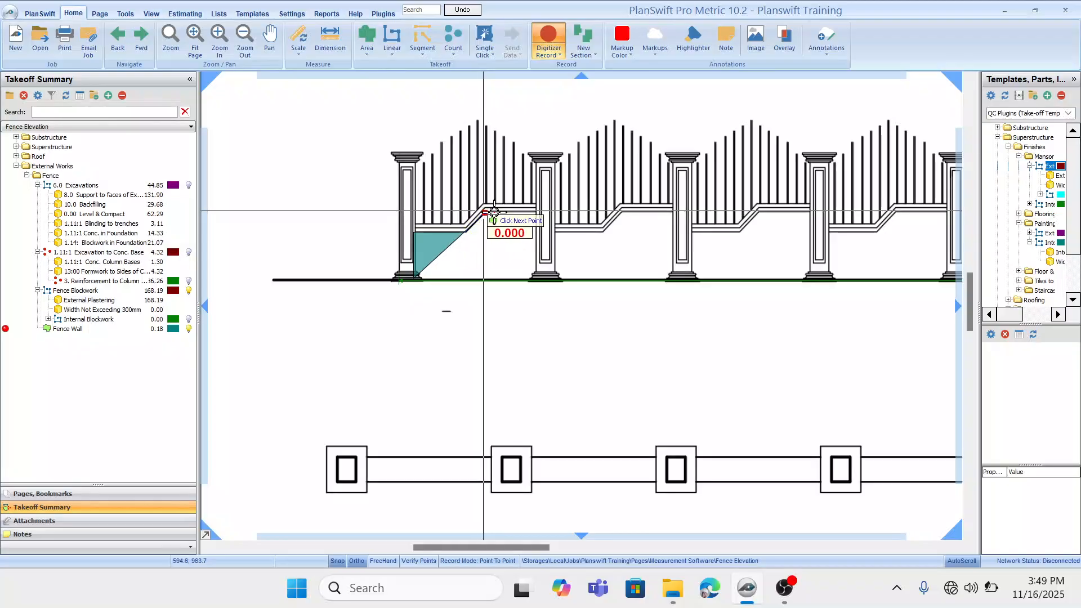
pyautogui.click(533, 214)
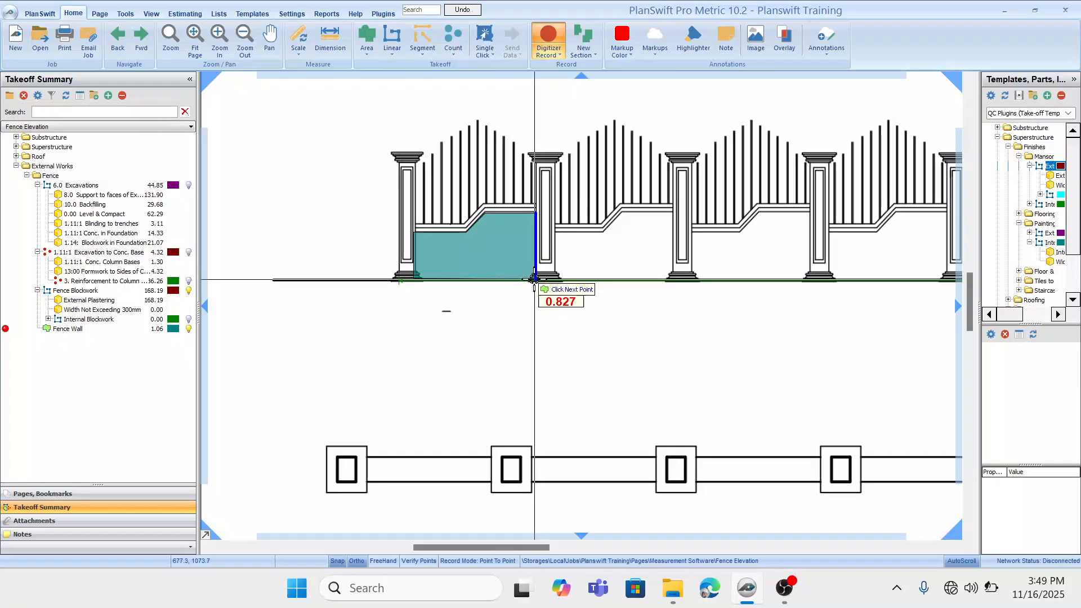
pyautogui.doubleClick(535, 280)
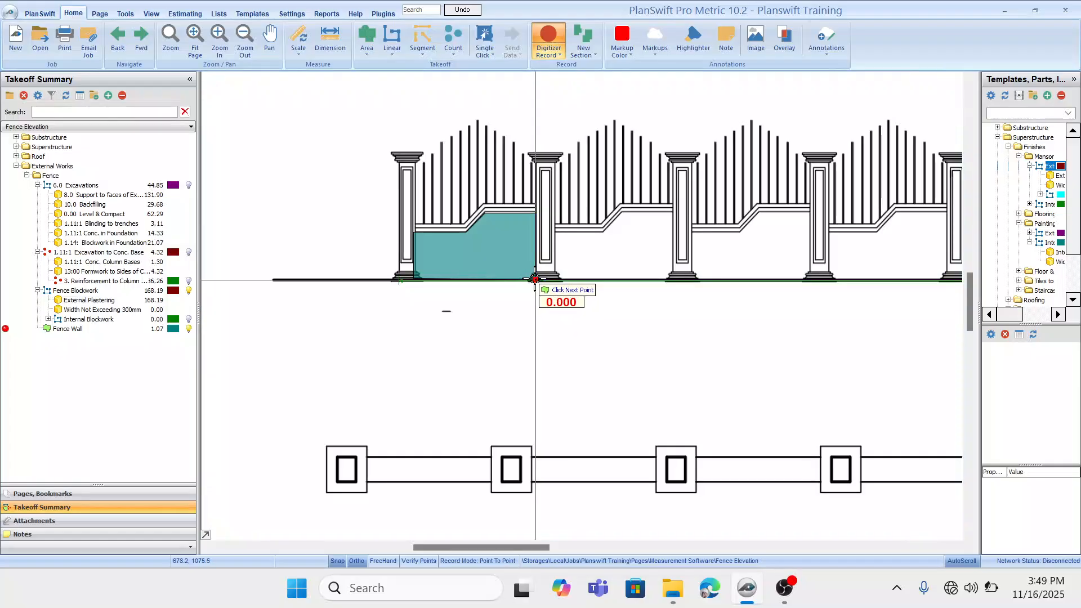
# Trace the Fence Wall area of the second panel up to the top edge of its stepped coping, and stop recording.
pyautogui.click(556, 232)
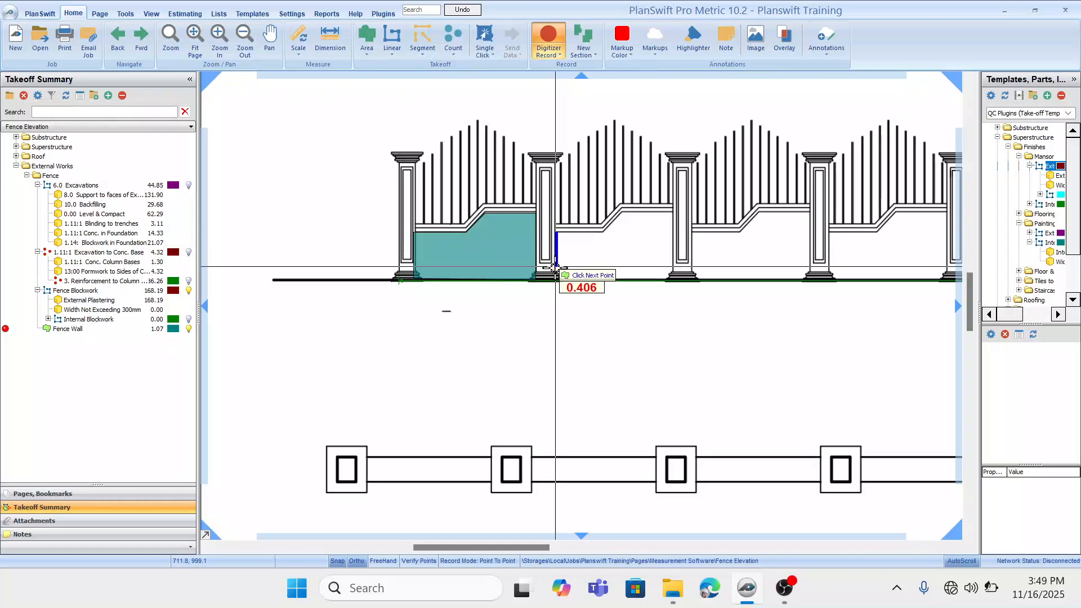
pyautogui.click(556, 279)
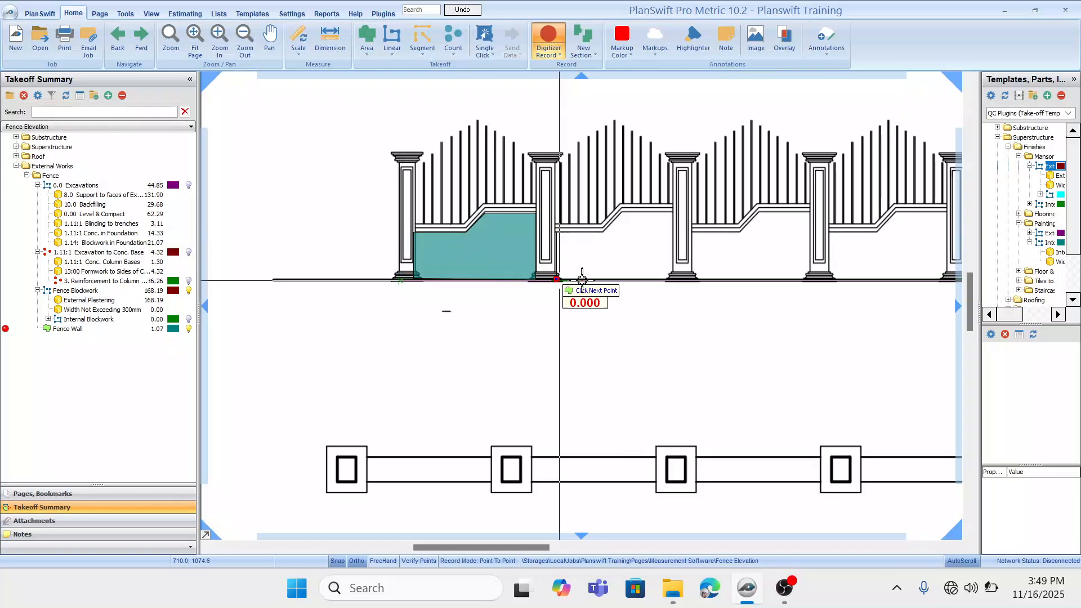
pyautogui.click(673, 279)
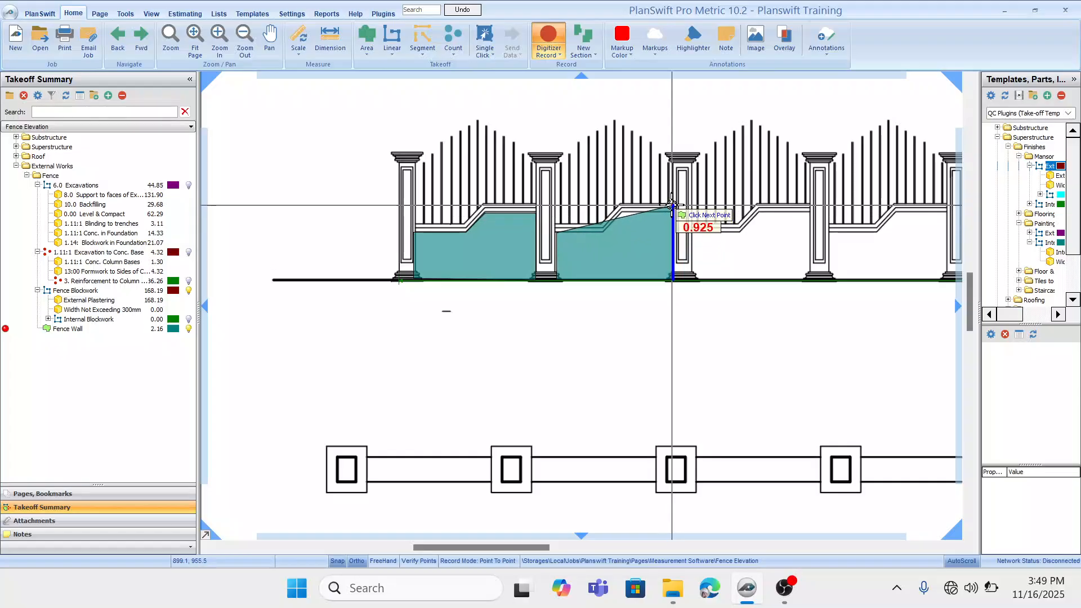
pyautogui.click(673, 204)
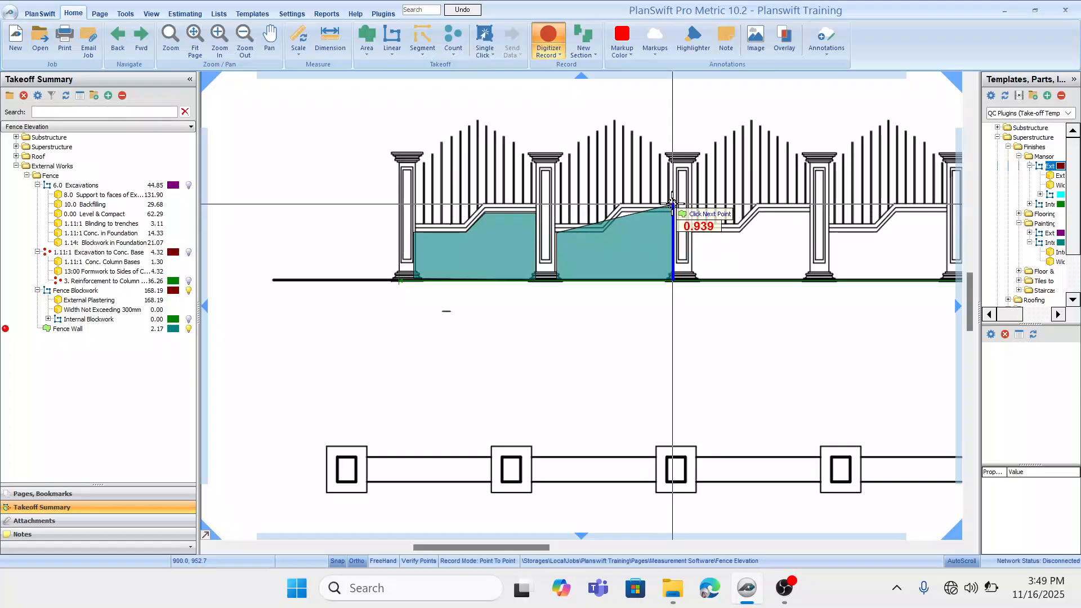
pyautogui.click(621, 204)
pyautogui.click(601, 225)
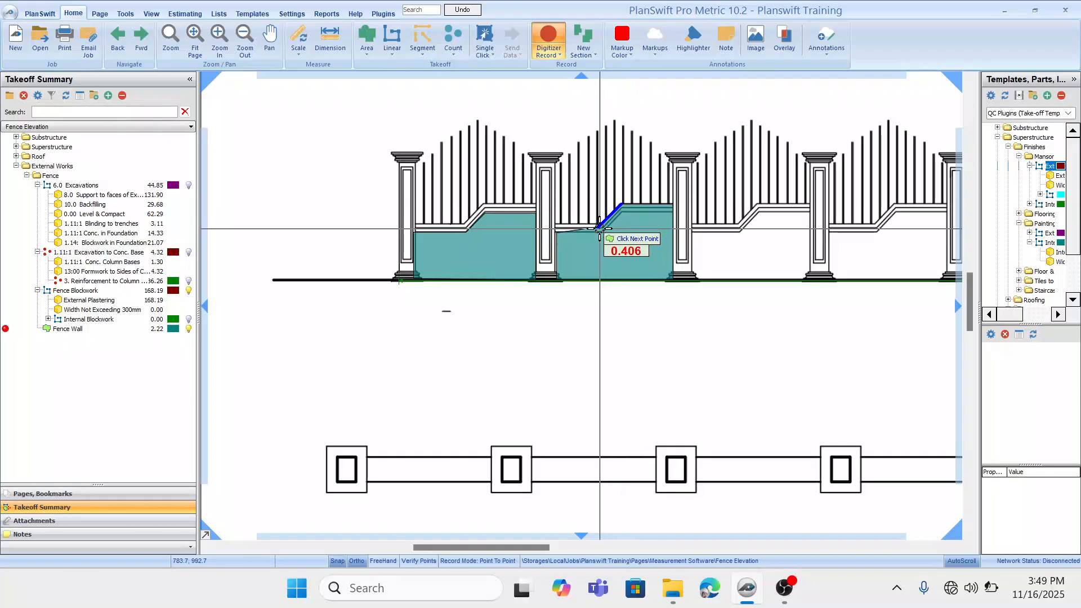
pyautogui.click(542, 238)
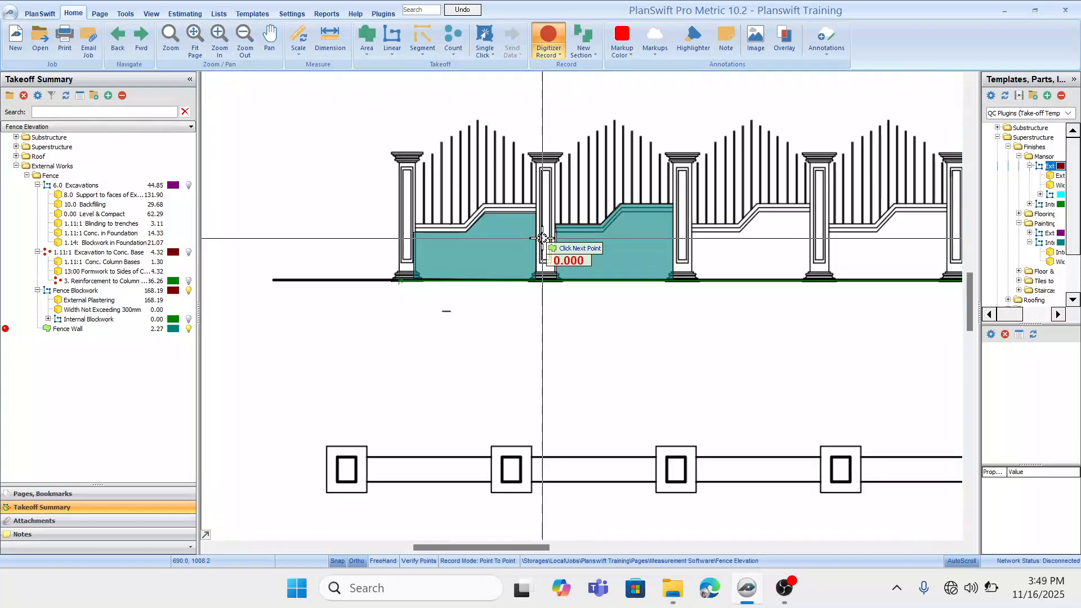
pyautogui.press('Escape')
# Raise the upper corner points of the first Fence Wall panel to the top edge of the coping.
pyautogui.click(477, 241)
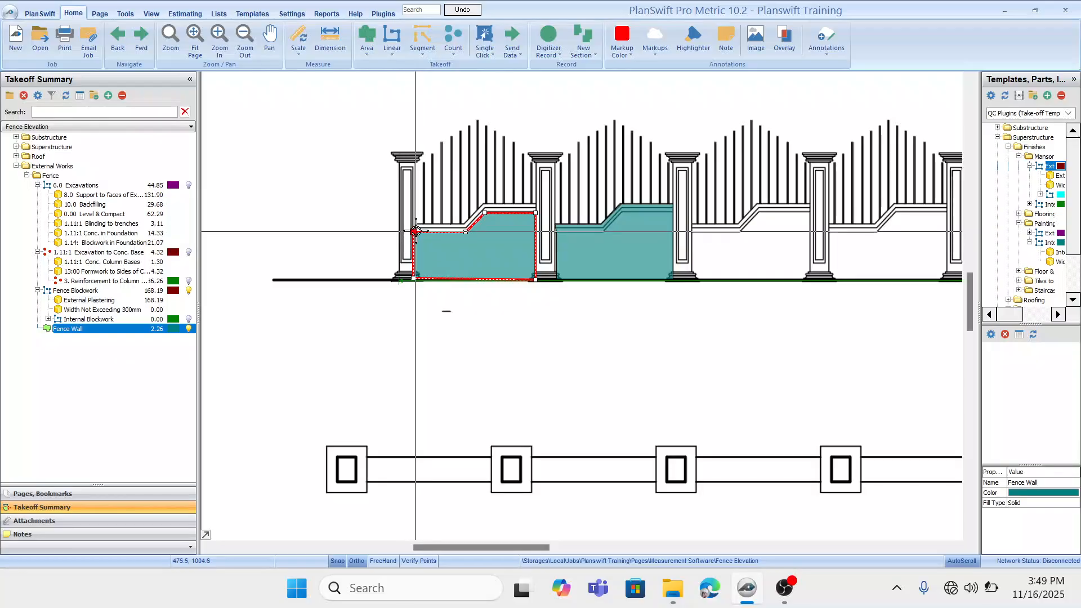
pyautogui.moveTo(414, 230); pyautogui.dragTo(535, 204)
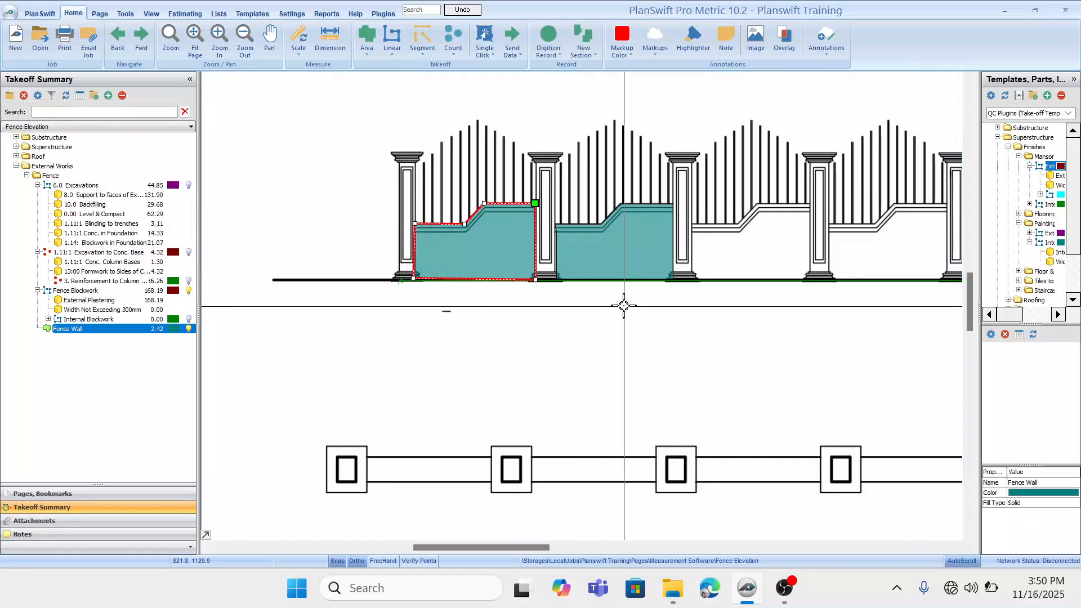
pyautogui.click(611, 289)
# Resume recording Fence Wall and trace the third panel from the ground line to the top of its coping.
pyautogui.click(26, 330)
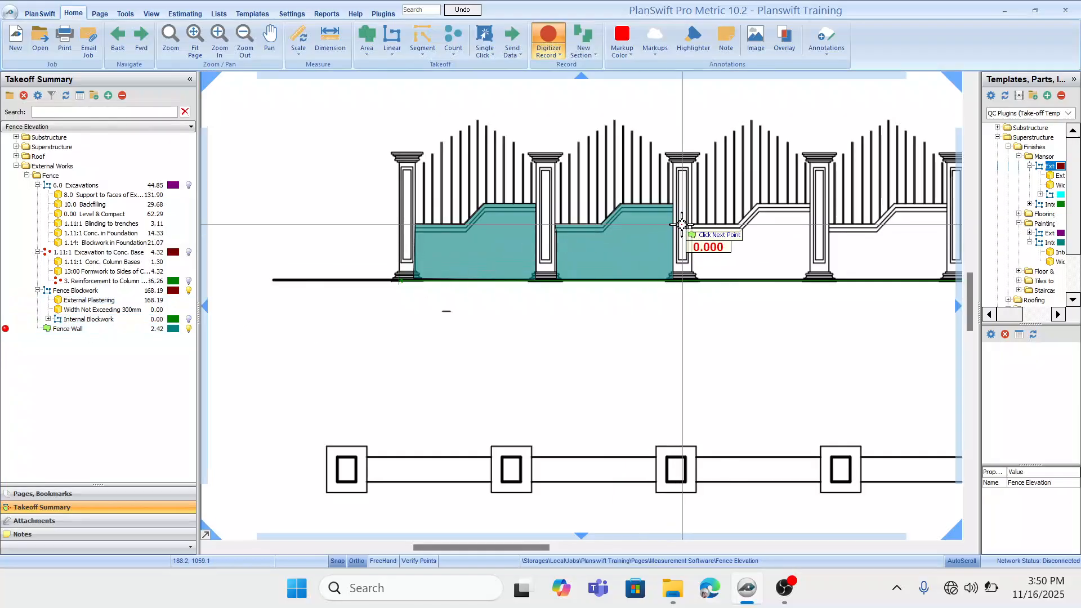
pyautogui.moveTo(656, 238); pyautogui.dragTo(546, 244)
pyautogui.click(582, 281)
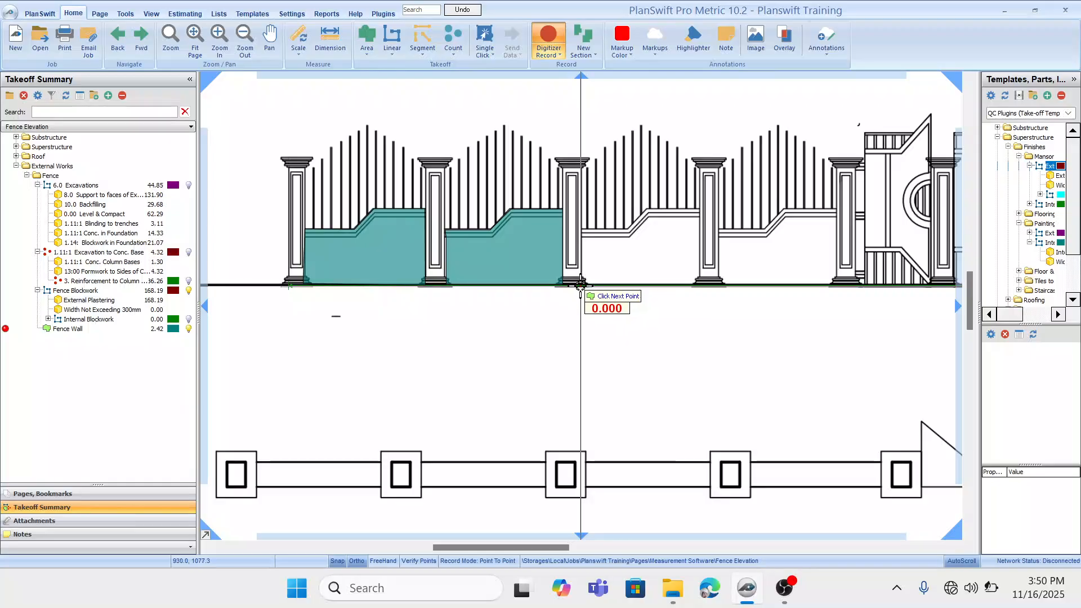
pyautogui.click(580, 229)
pyautogui.click(627, 231)
pyautogui.click(643, 212)
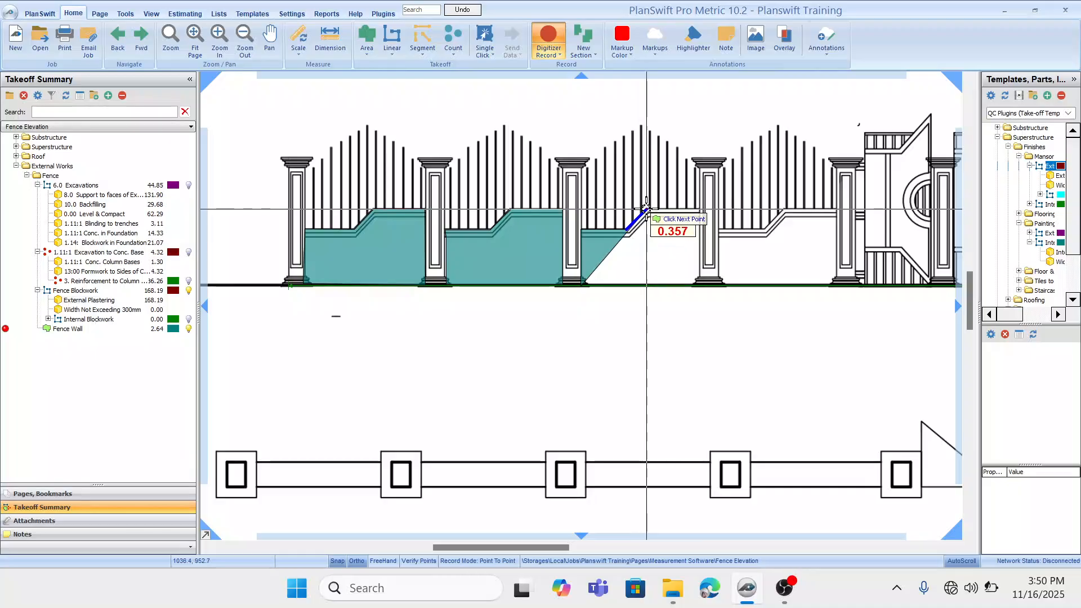
pyautogui.click(699, 209)
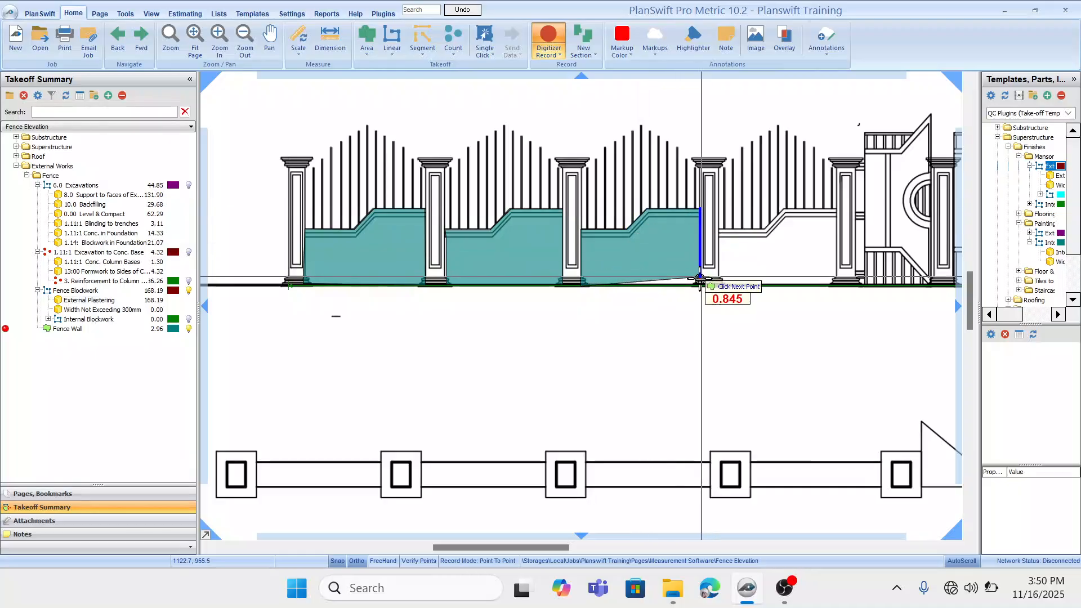
pyautogui.click(696, 284)
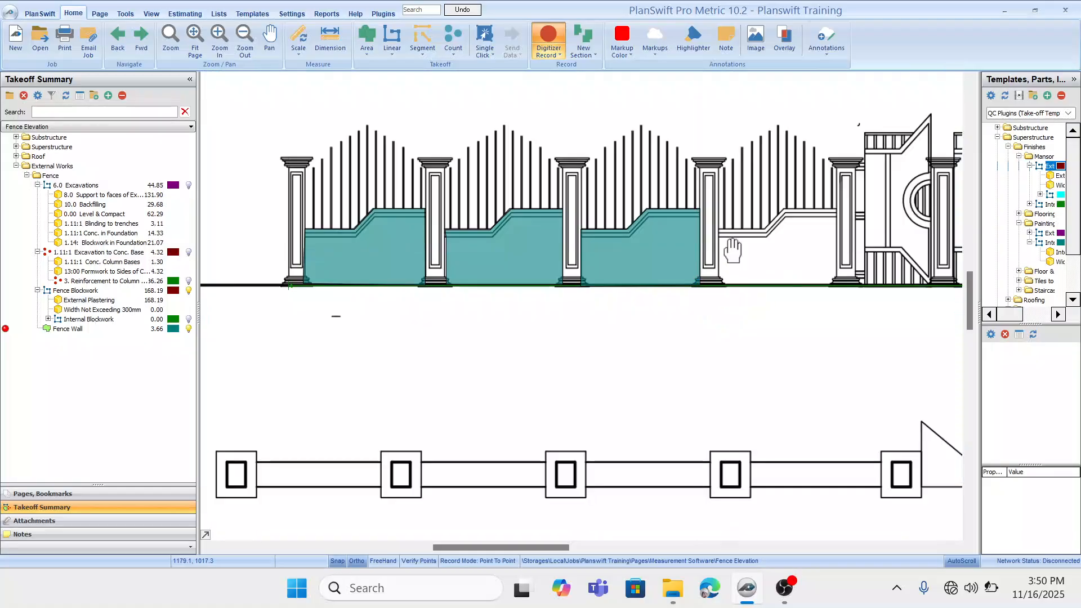
# Trace the Fence Wall area of the fourth panel, between the fourth column and the column beside the gate.
pyautogui.moveTo(734, 246); pyautogui.dragTo(634, 248)
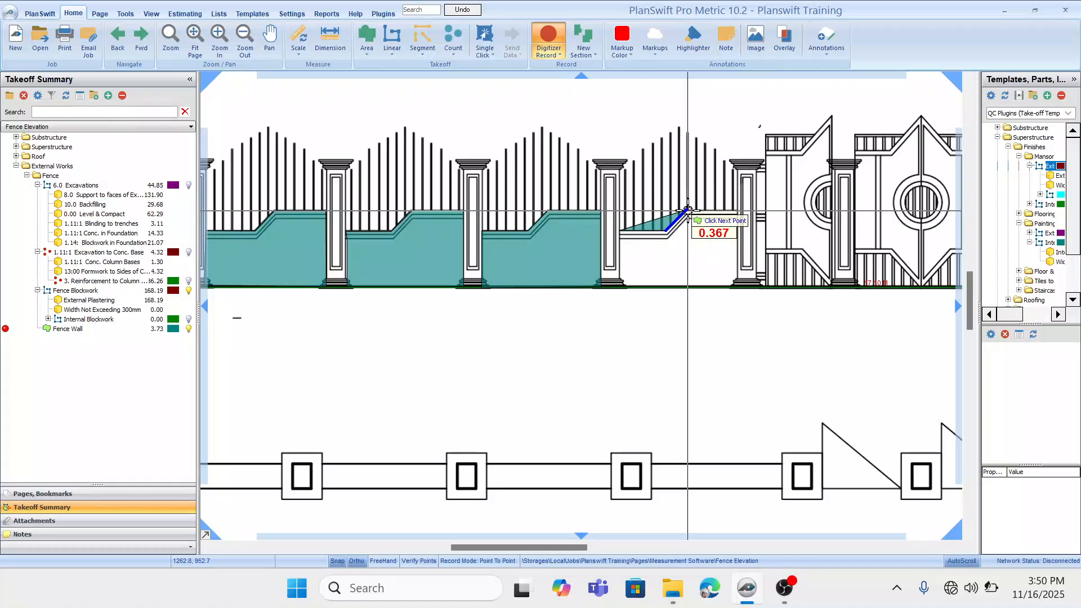
pyautogui.click(686, 211)
pyautogui.click(737, 211)
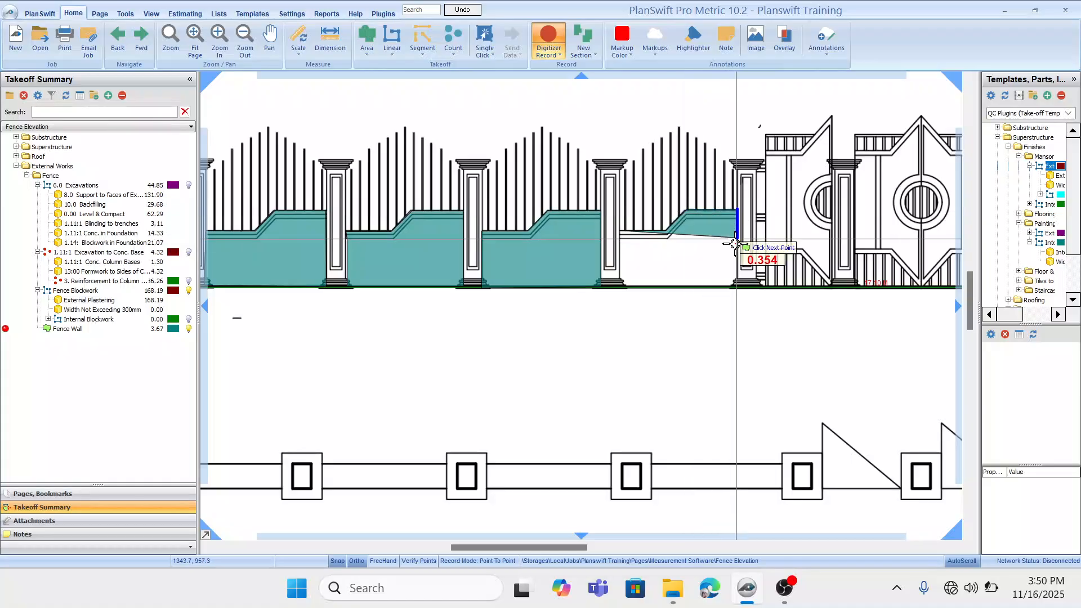
pyautogui.click(735, 287)
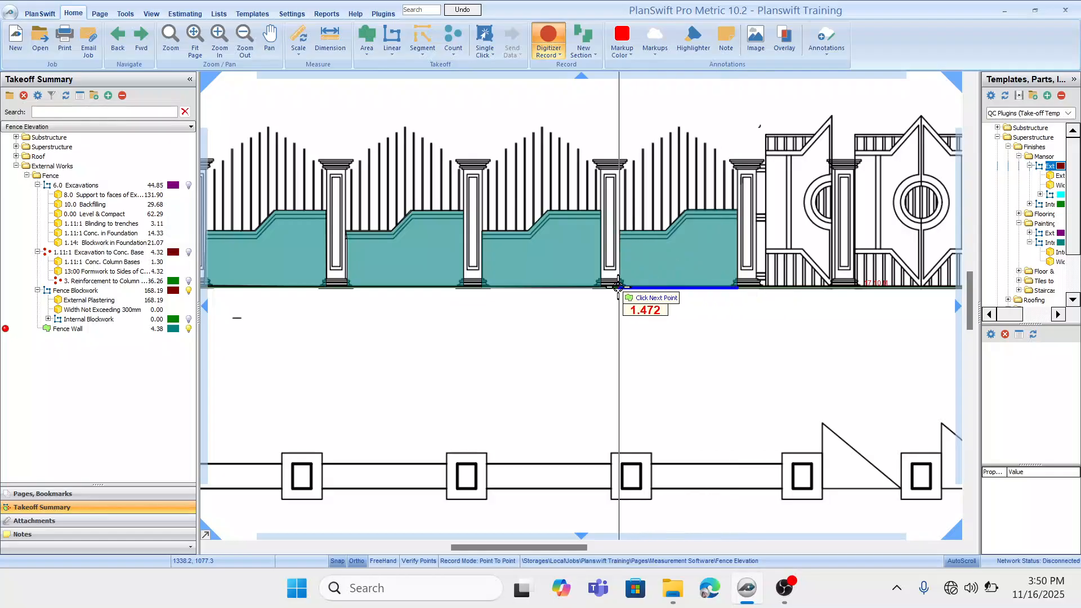
pyautogui.click(619, 288)
# Trace the Fence Wall area of the first panel beyond the gates, from the ground line to the top of its coping.
pyautogui.moveTo(762, 263); pyautogui.dragTo(535, 263)
pyautogui.moveTo(796, 258); pyautogui.dragTo(512, 266)
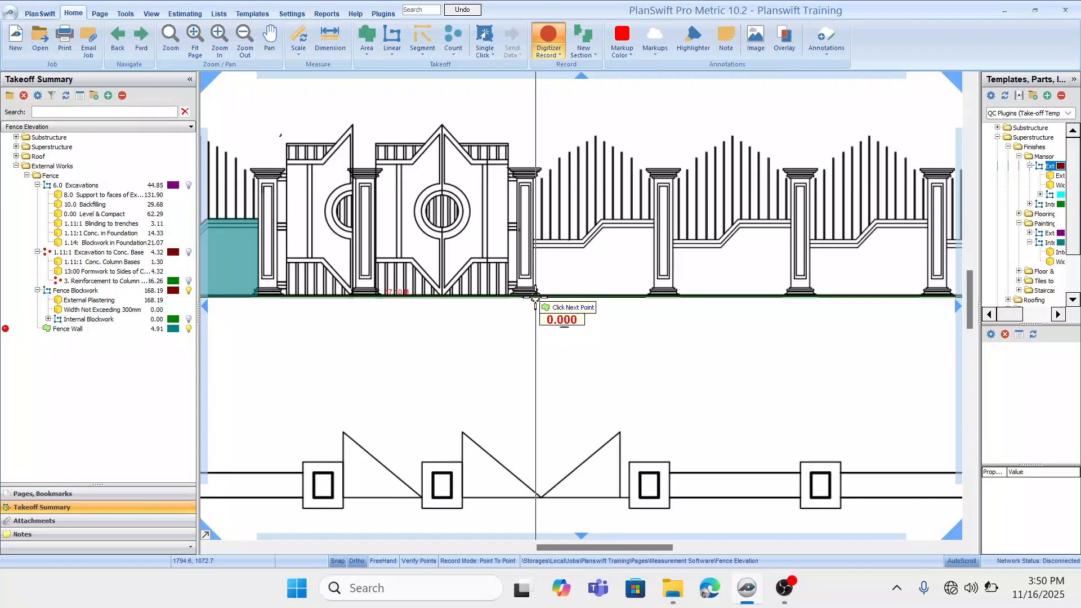
pyautogui.click(534, 240)
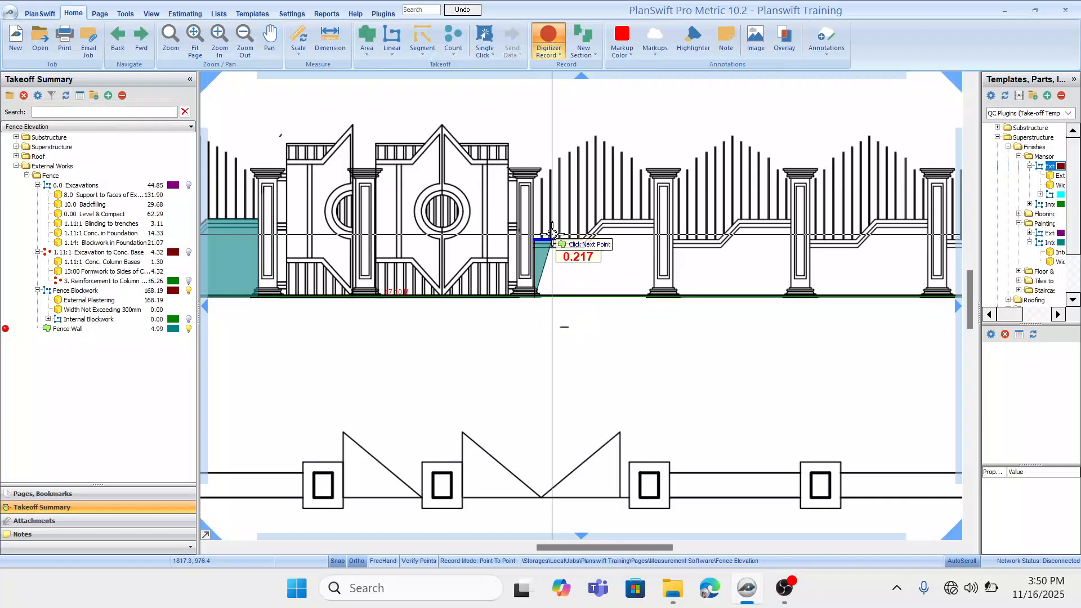
pyautogui.click(581, 241)
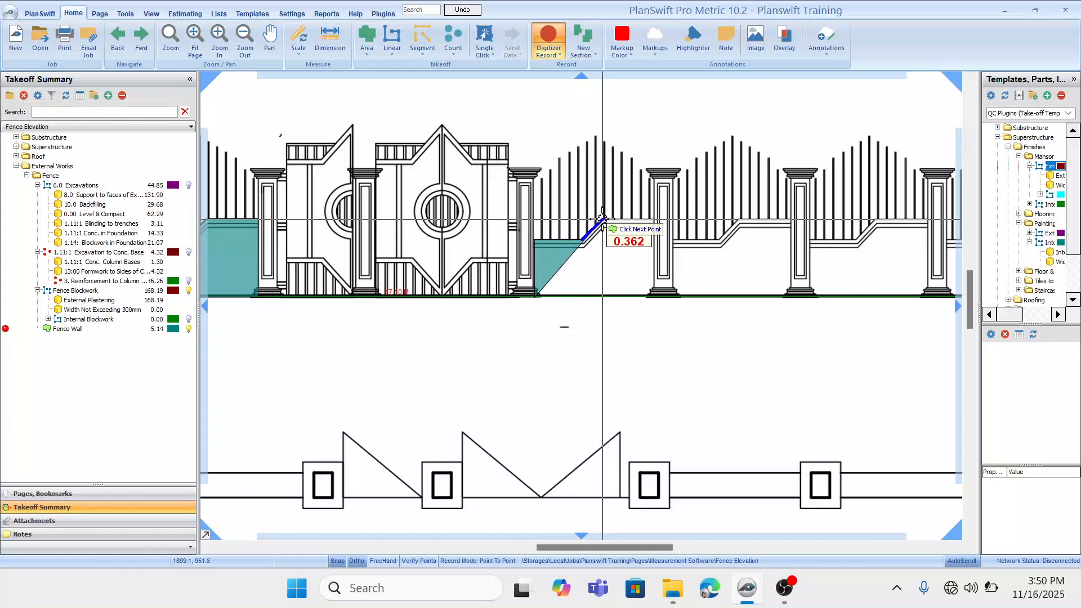
pyautogui.click(602, 219)
pyautogui.click(654, 220)
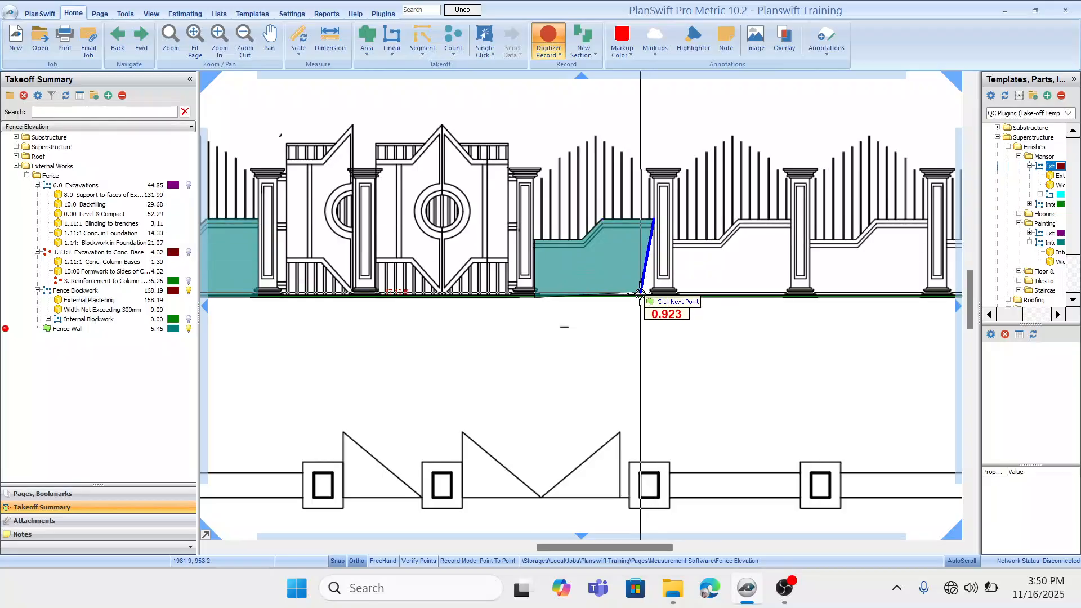
pyautogui.doubleClick(650, 295)
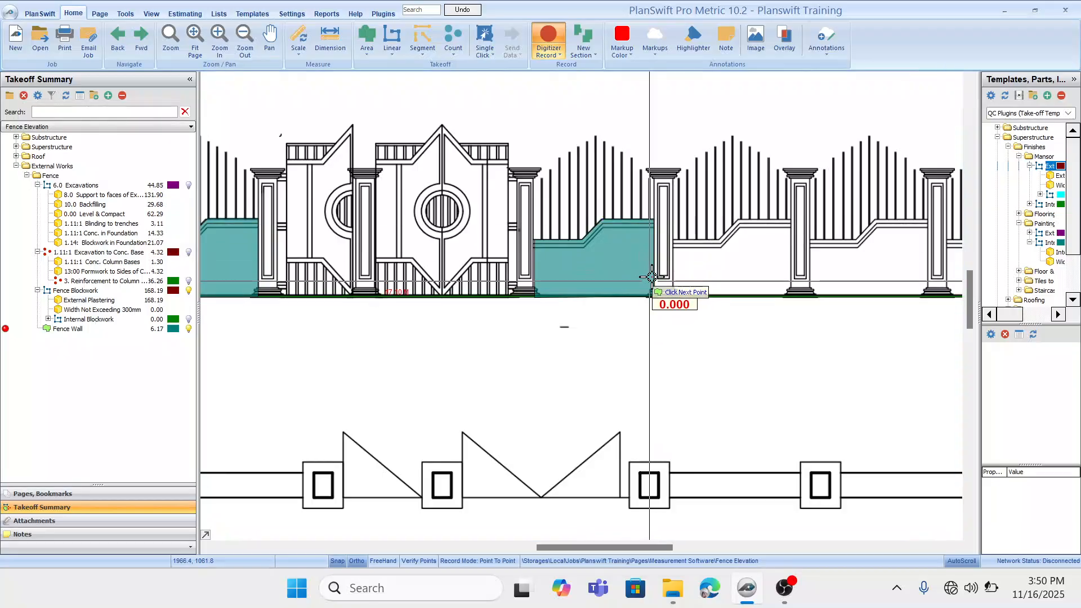
# Trace the Fence Wall area of the second panel beyond the gates, from the ground line to the top of its coping.
pyautogui.click(675, 294)
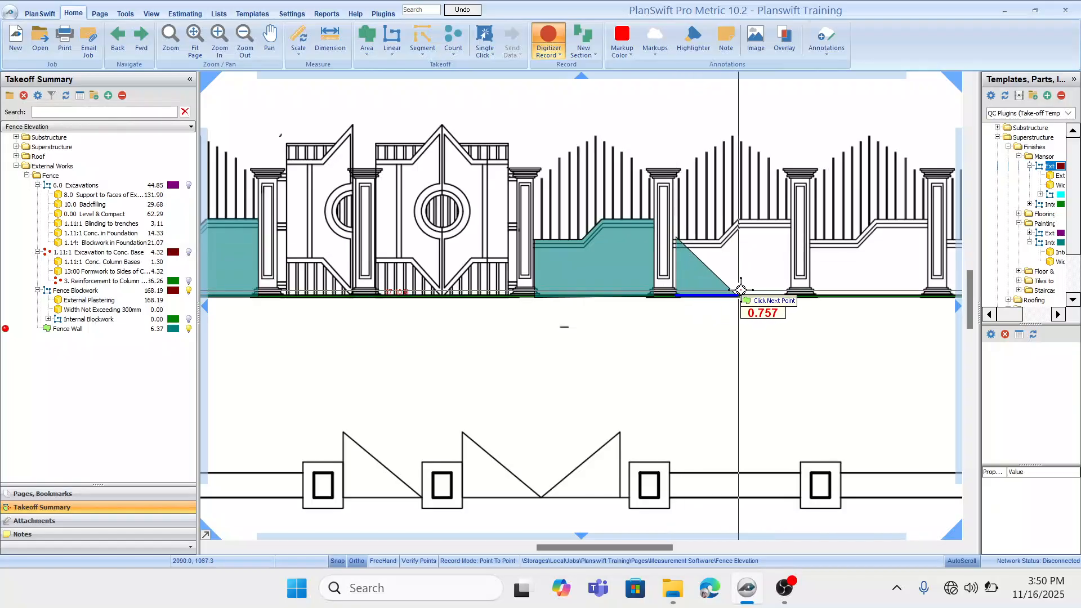
pyautogui.click(793, 294)
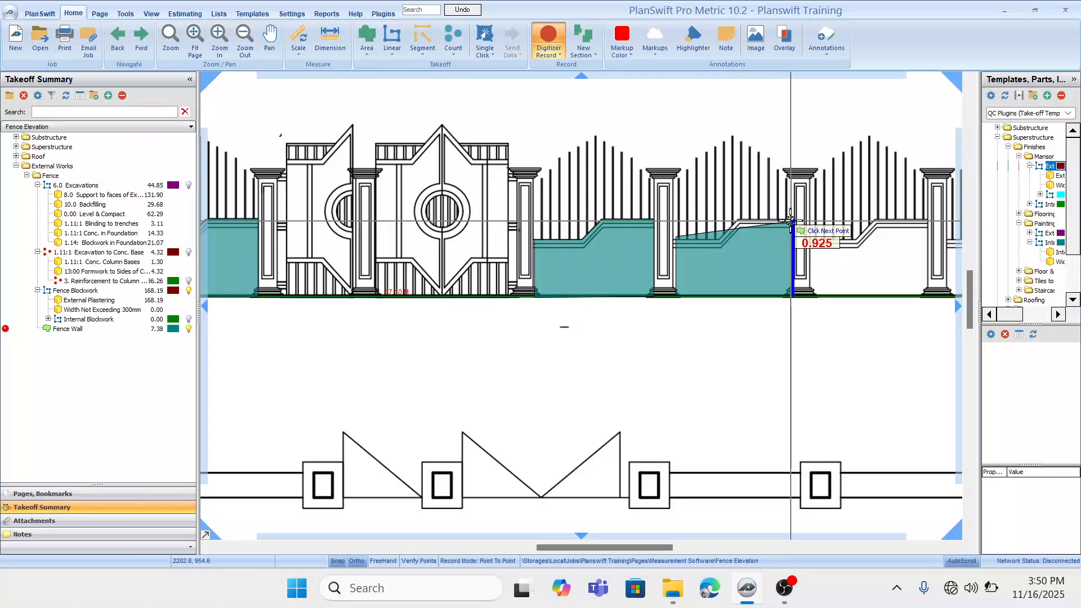
pyautogui.click(791, 221)
pyautogui.click(738, 219)
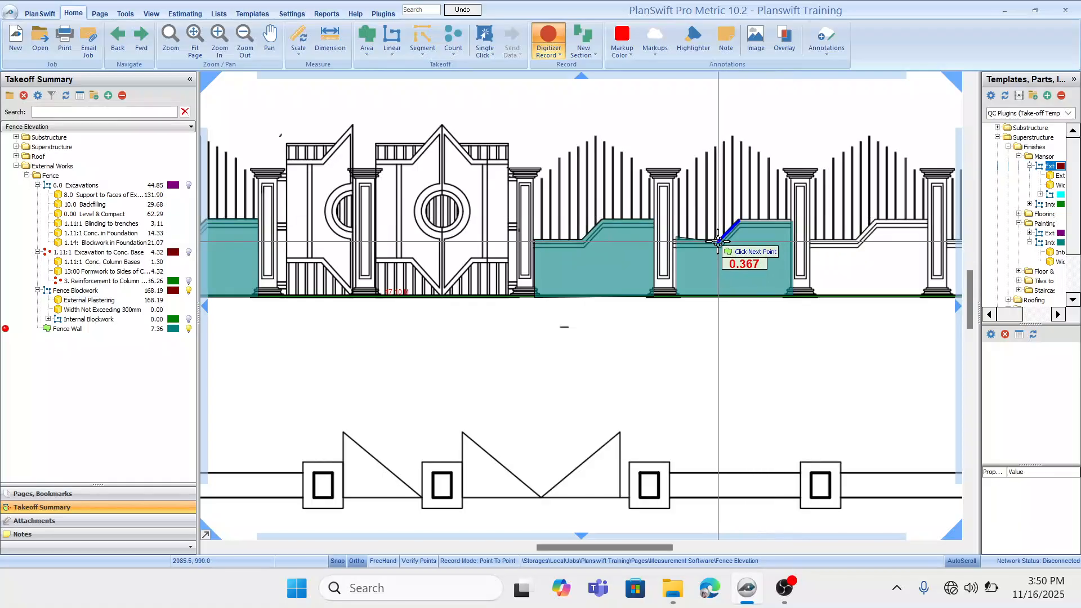
pyautogui.click(718, 240)
pyautogui.rightClick(718, 240)
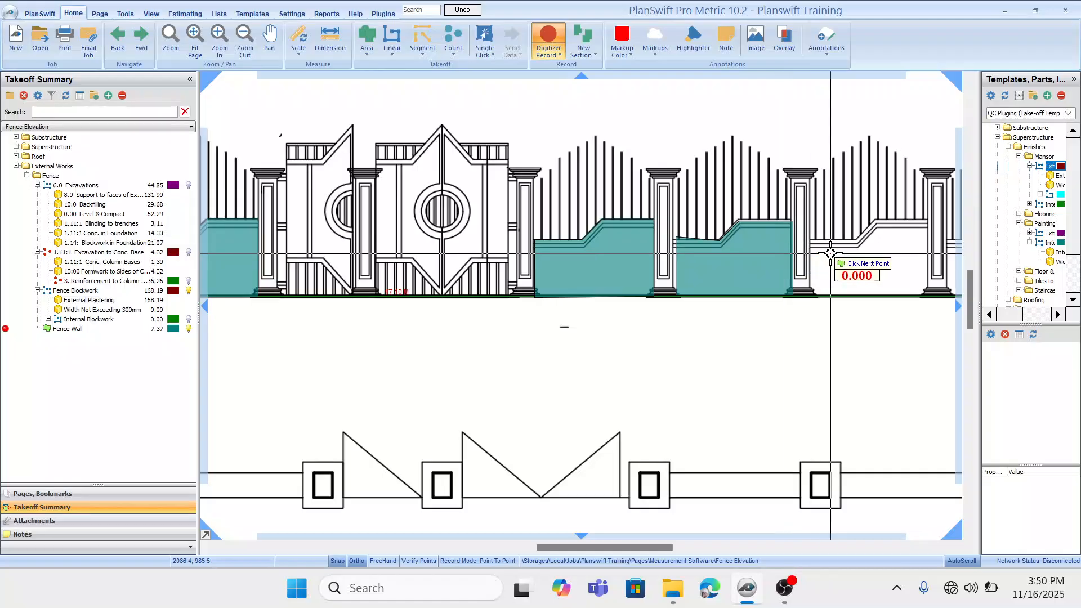
# Trace the Fence Wall area of the third panel beyond the gates, following the sloped coping between its two columns.
pyautogui.moveTo(826, 250); pyautogui.dragTo(631, 230)
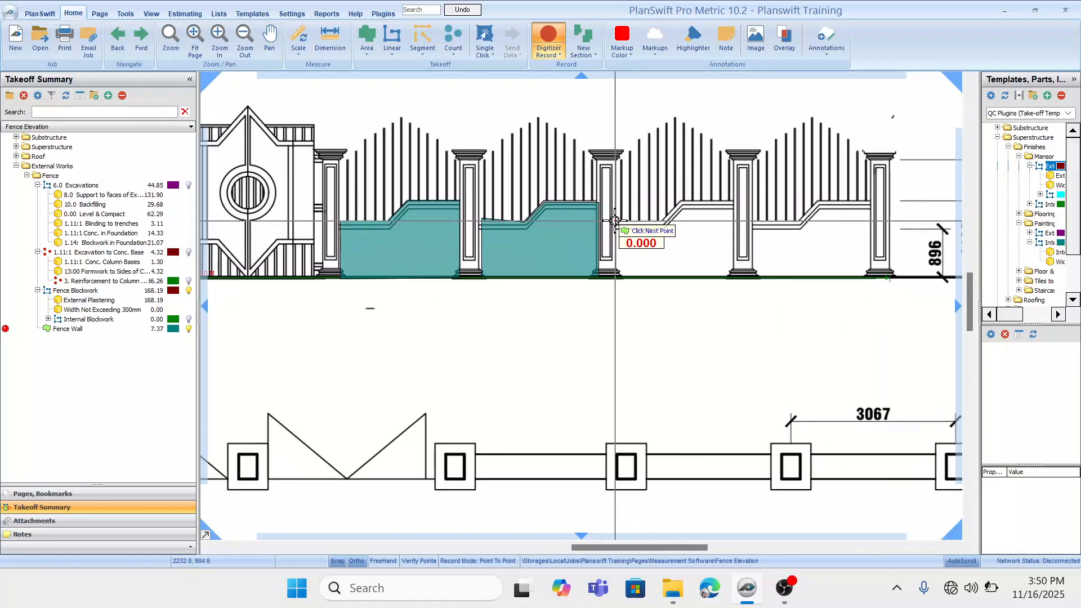
pyautogui.click(616, 220)
pyautogui.click(616, 276)
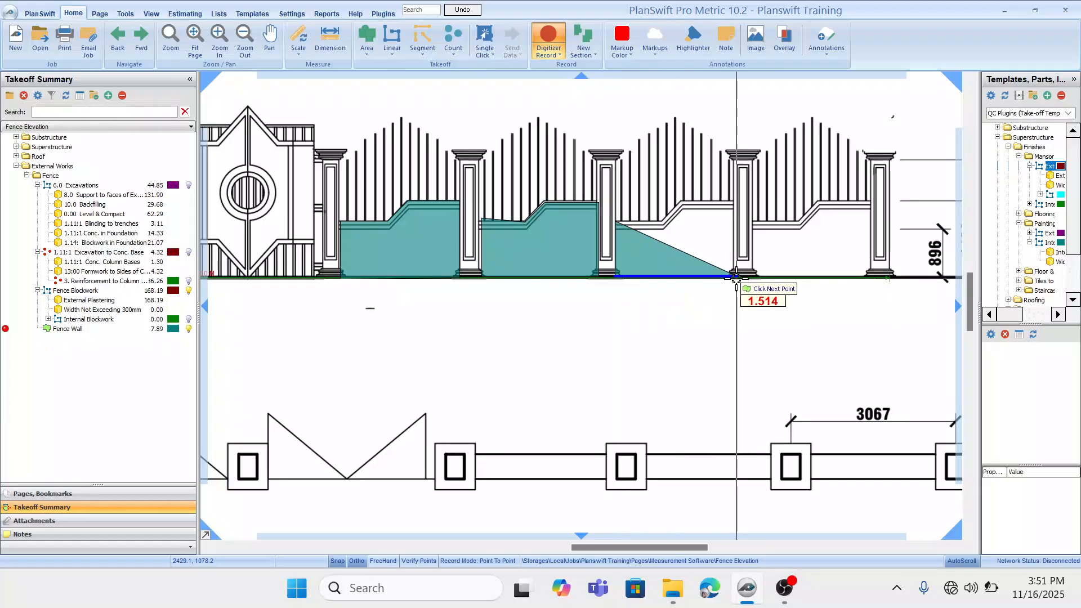
pyautogui.click(735, 277)
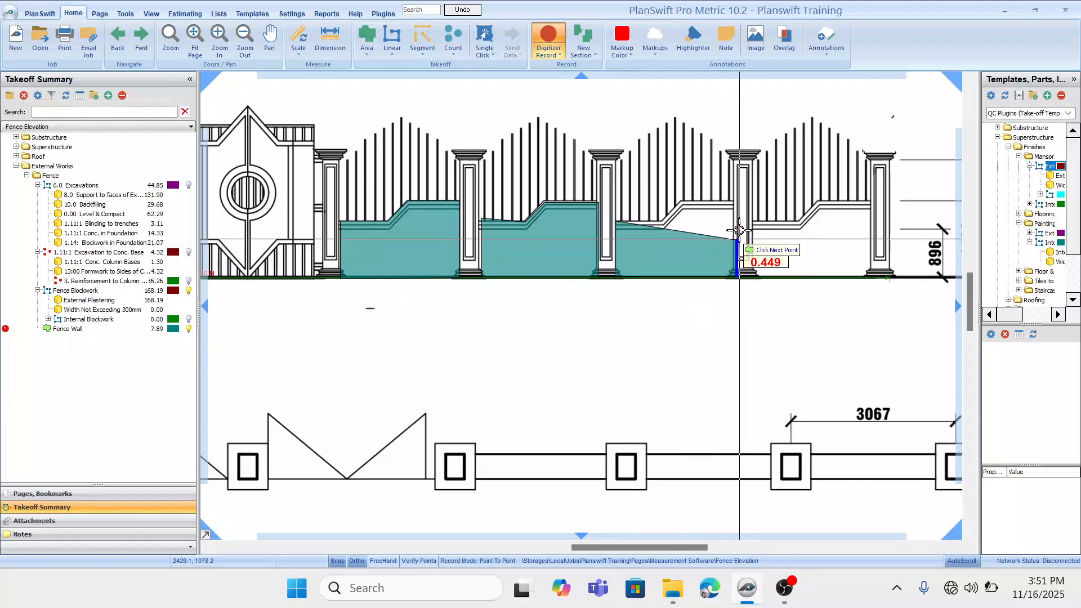
pyautogui.click(734, 202)
pyautogui.click(679, 201)
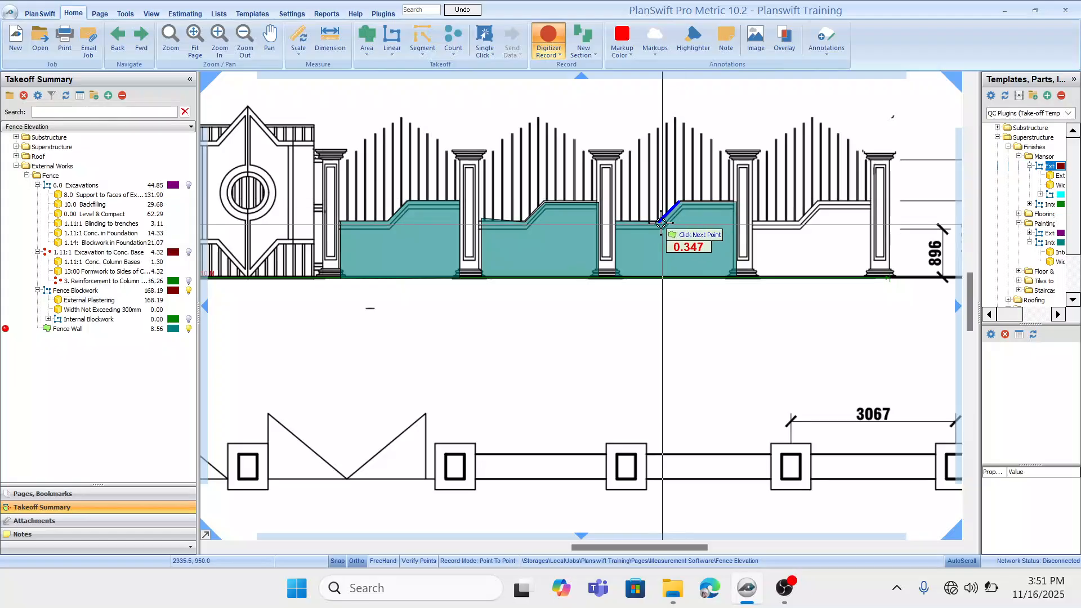
pyautogui.click(657, 220)
# Trace the Fence Wall area of the last panel beyond the gates, up to the end column.
pyautogui.click(755, 219)
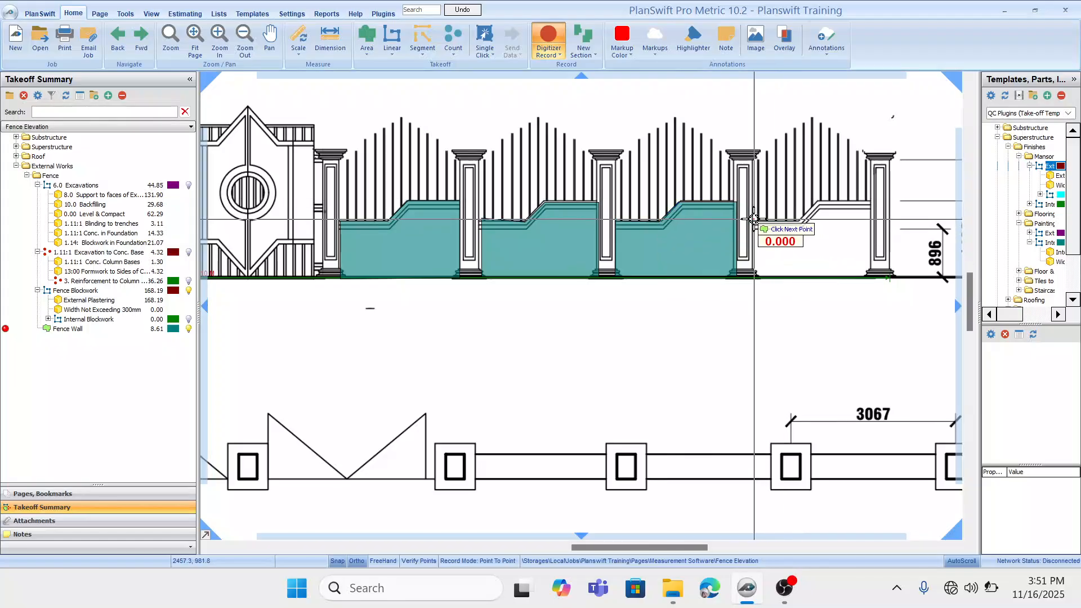
pyautogui.click(754, 276)
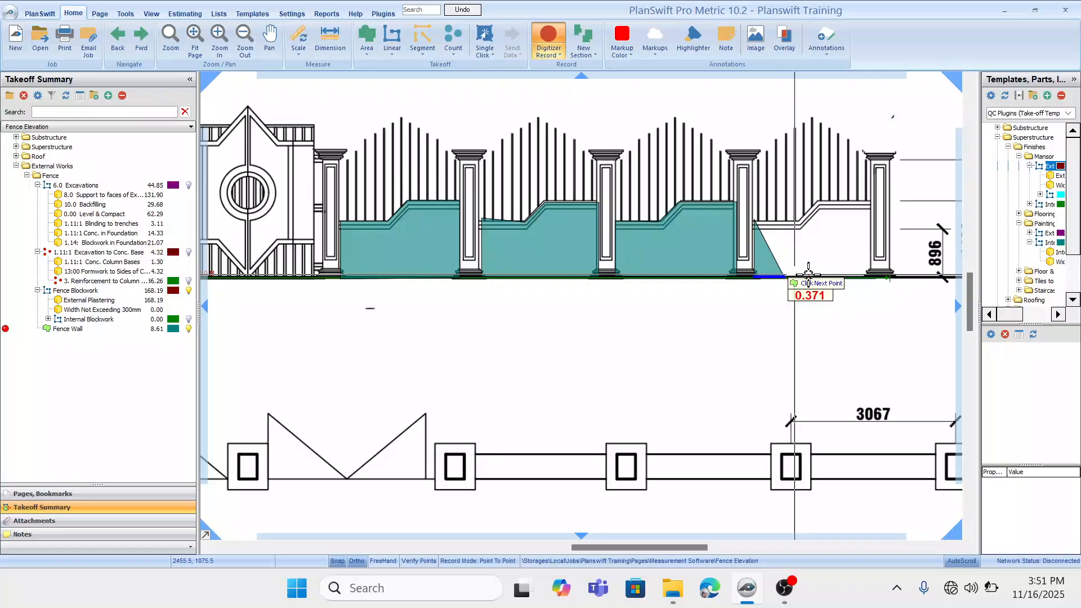
pyautogui.click(871, 277)
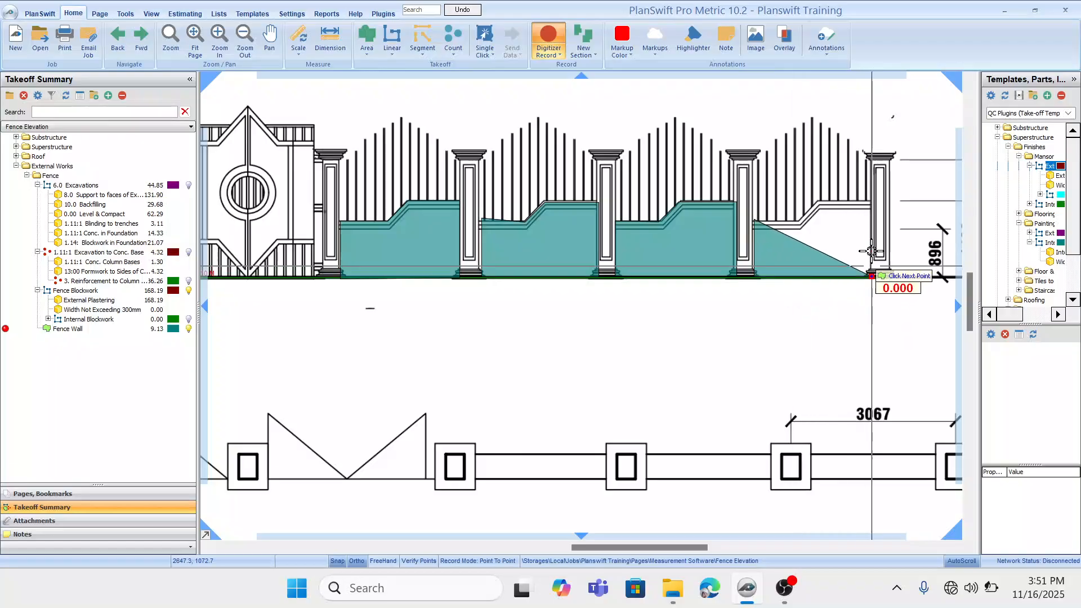
pyautogui.click(870, 197)
pyautogui.click(816, 200)
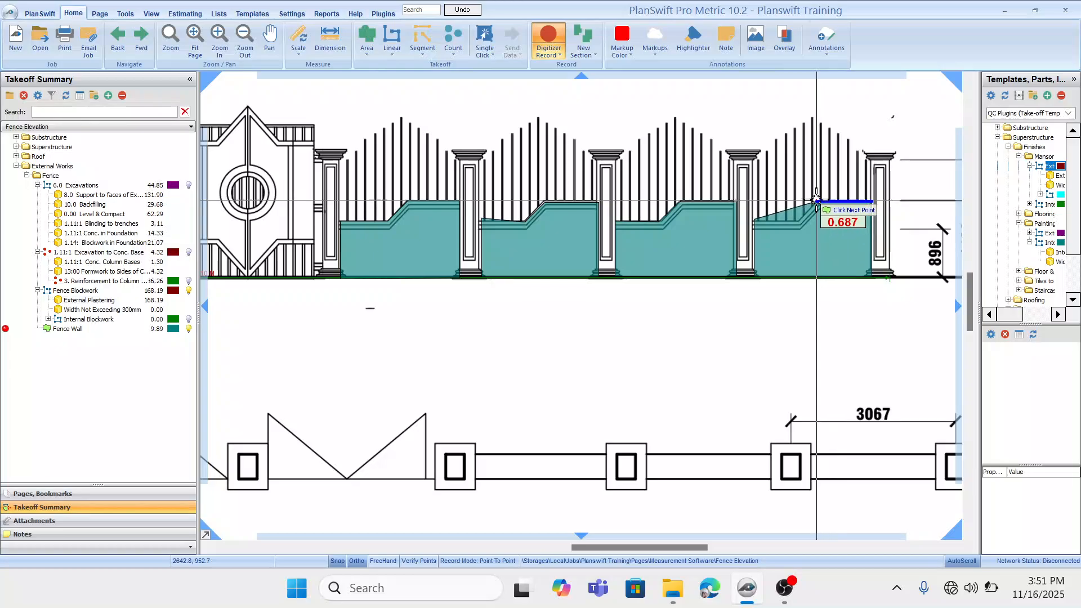
pyautogui.click(797, 222)
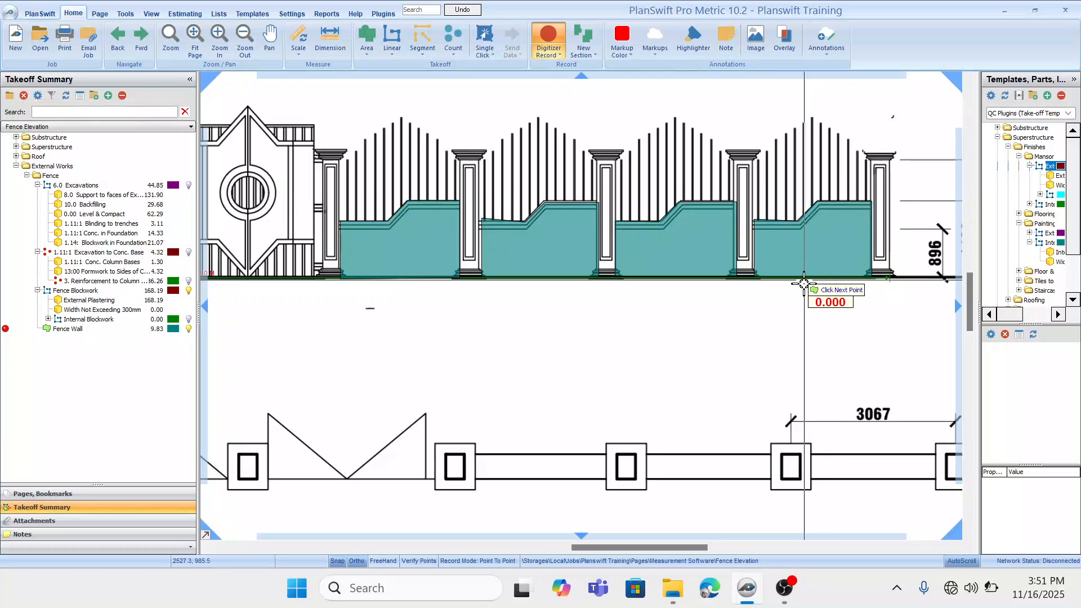
# Examine the traced elevation panels and the fence plan below, including the columns and their dimensioned 3067 spacing.
pyautogui.scroll(-3, 734, 269)
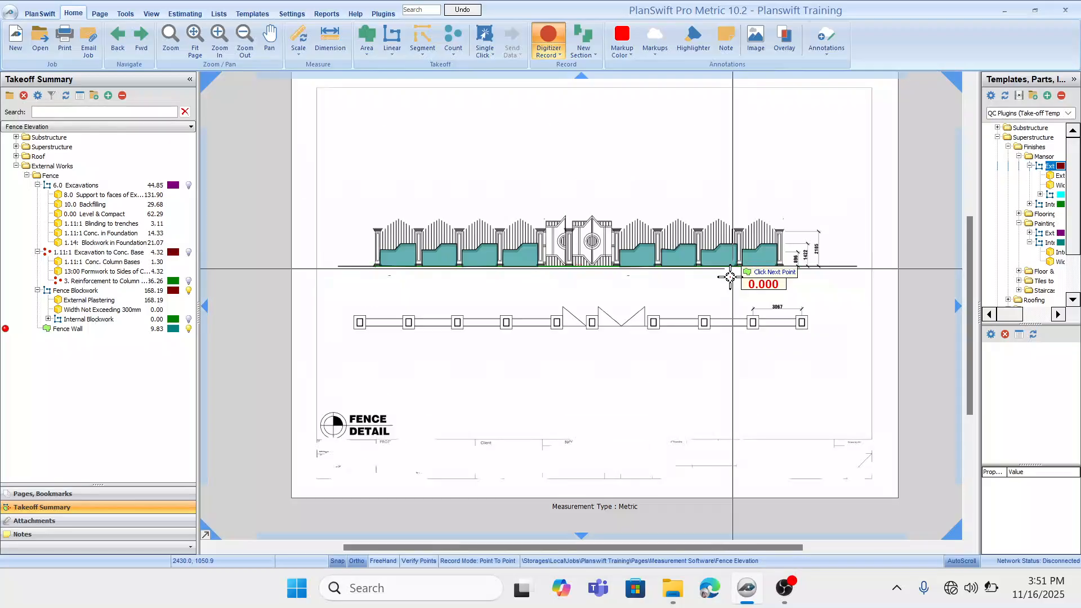
pyautogui.moveTo(712, 301); pyautogui.dragTo(729, 304)
pyautogui.moveTo(589, 269); pyautogui.dragTo(592, 303)
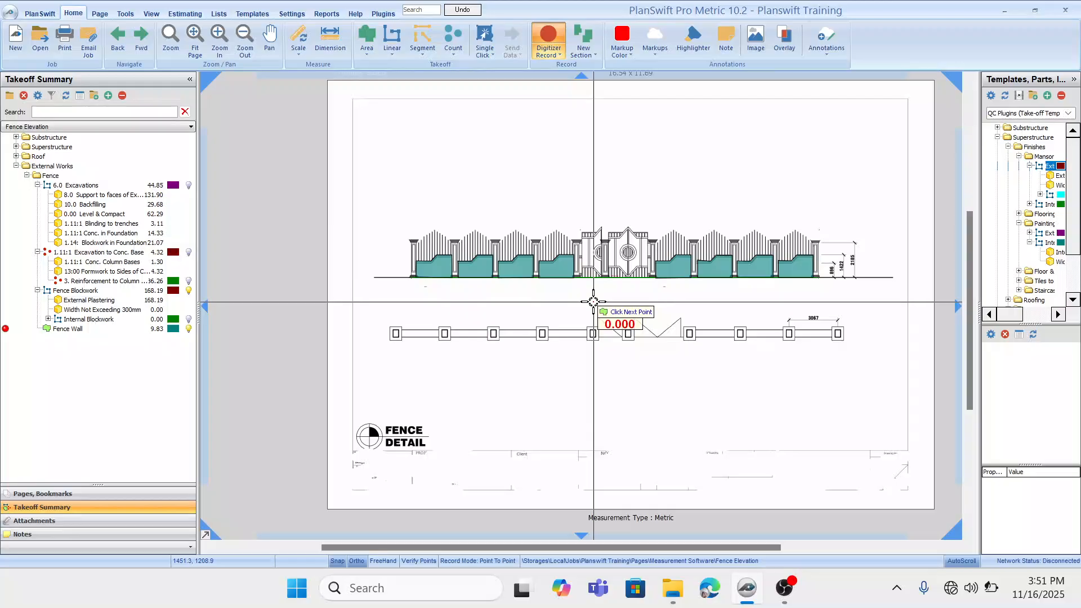
pyautogui.moveTo(594, 308)
pyautogui.mouseDown()
pyautogui.moveTo(612, 294)
pyautogui.moveTo(608, 275)
pyautogui.moveTo(635, 272)
pyautogui.mouseUp()
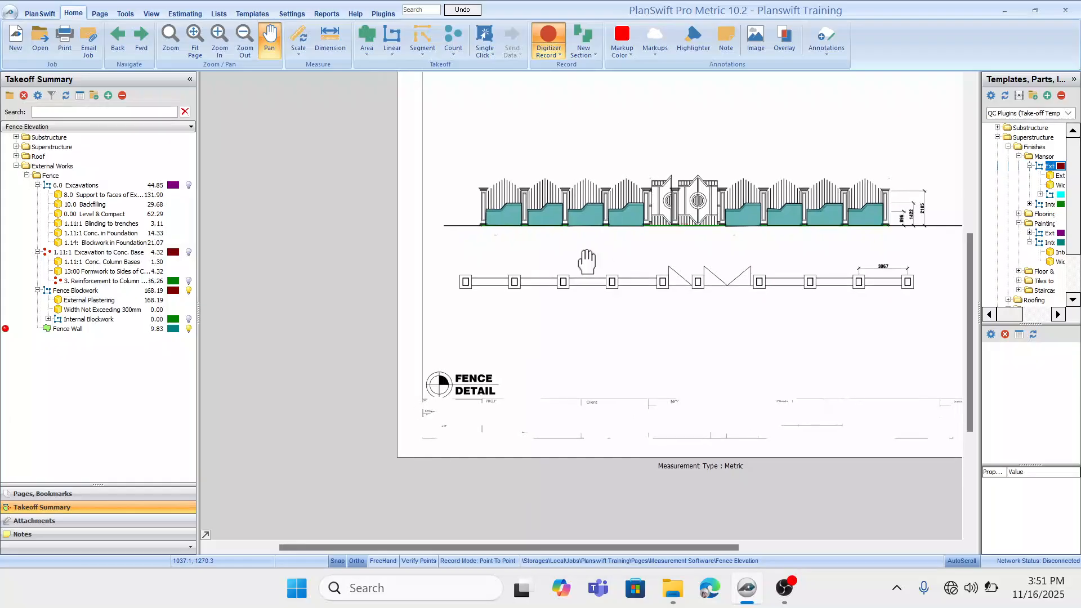
pyautogui.moveTo(707, 270); pyautogui.dragTo(559, 260)
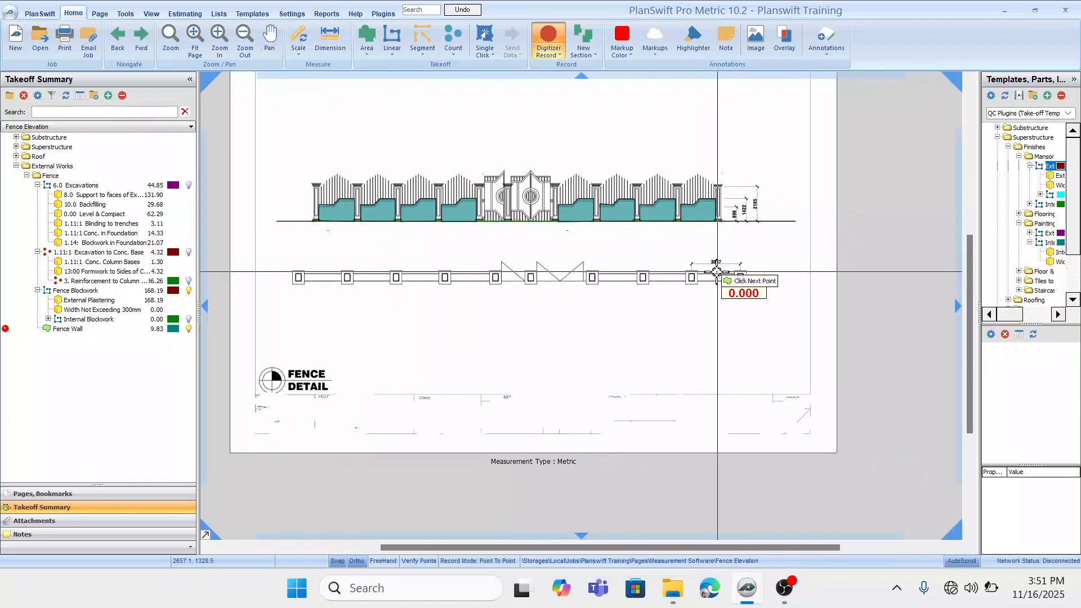
pyautogui.scroll(8, 714, 272)
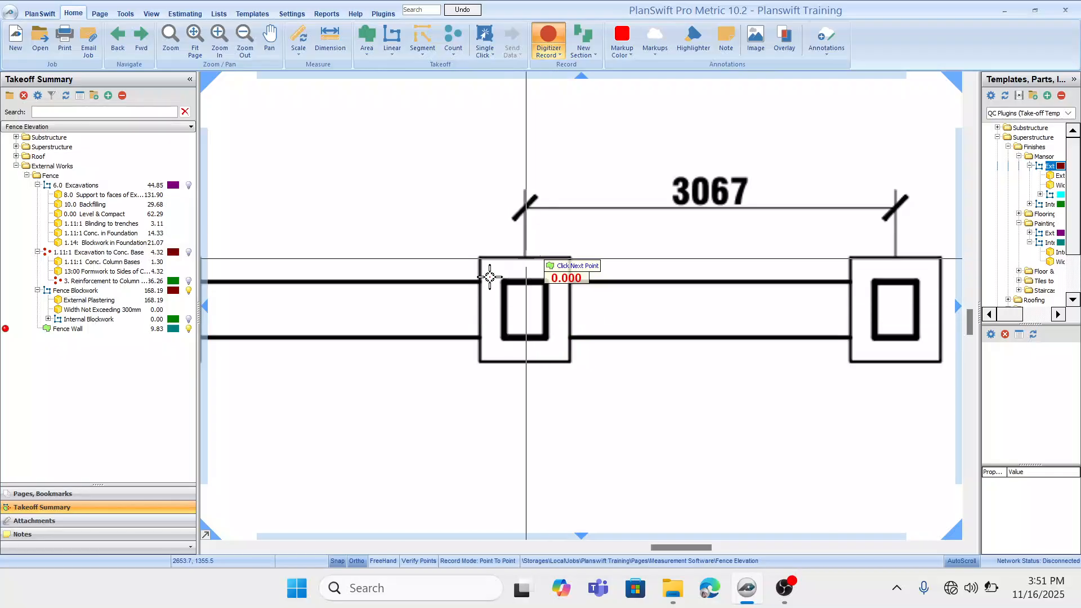
pyautogui.scroll(-3, 523, 295)
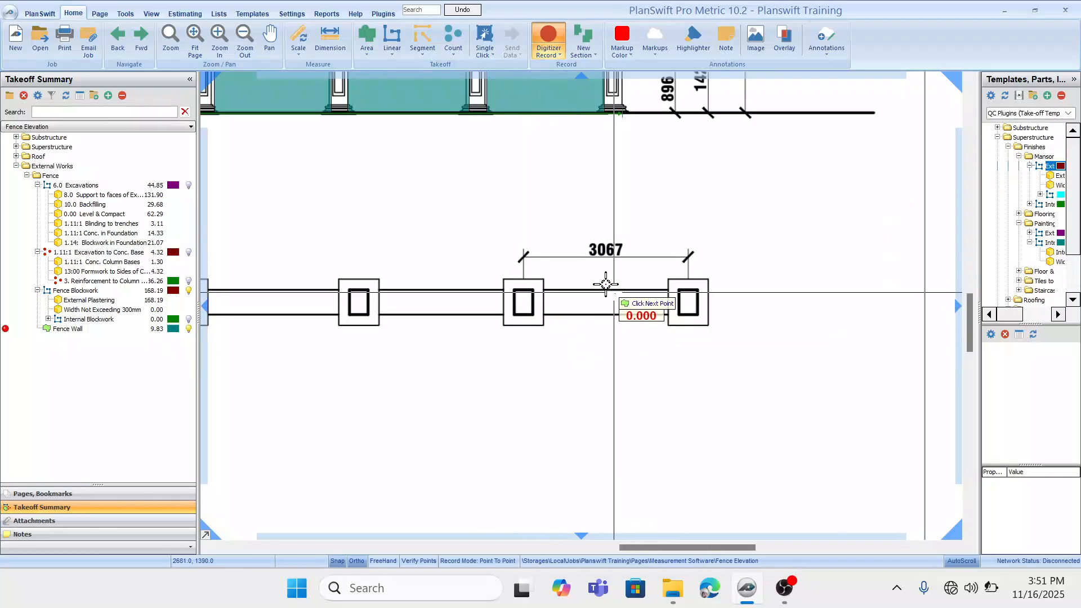
pyautogui.moveTo(580, 311)
pyautogui.mouseDown()
pyautogui.moveTo(666, 289)
pyautogui.moveTo(639, 283)
pyautogui.moveTo(680, 280)
pyautogui.mouseUp()
pyautogui.moveTo(613, 257)
pyautogui.mouseDown()
pyautogui.moveTo(767, 259)
pyautogui.moveTo(754, 277)
pyautogui.moveTo(707, 275)
pyautogui.mouseUp()
pyautogui.moveTo(781, 315); pyautogui.dragTo(761, 312)
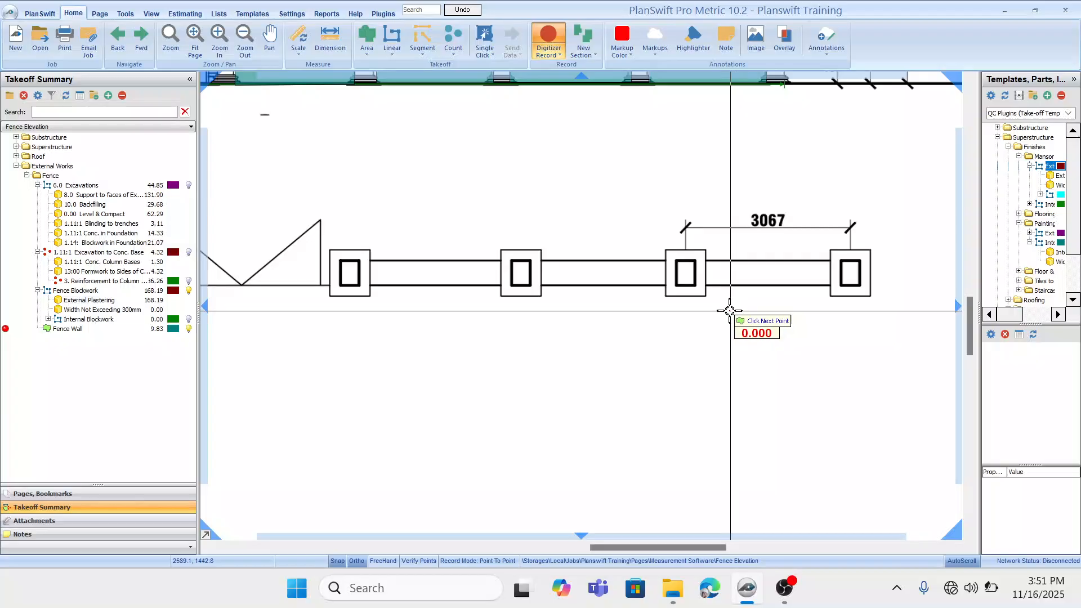
pyautogui.moveTo(684, 295); pyautogui.dragTo(752, 297)
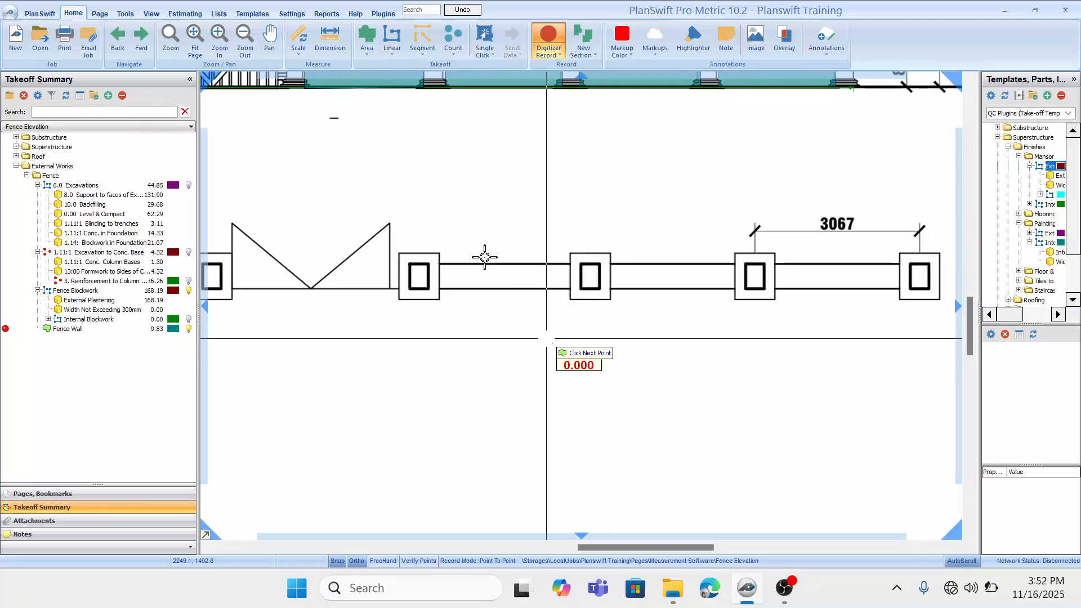
# Draw a red horizontal segment about 1.7 m long in the blank area below the fence plan, keeping the default name.
pyautogui.click(416, 36)
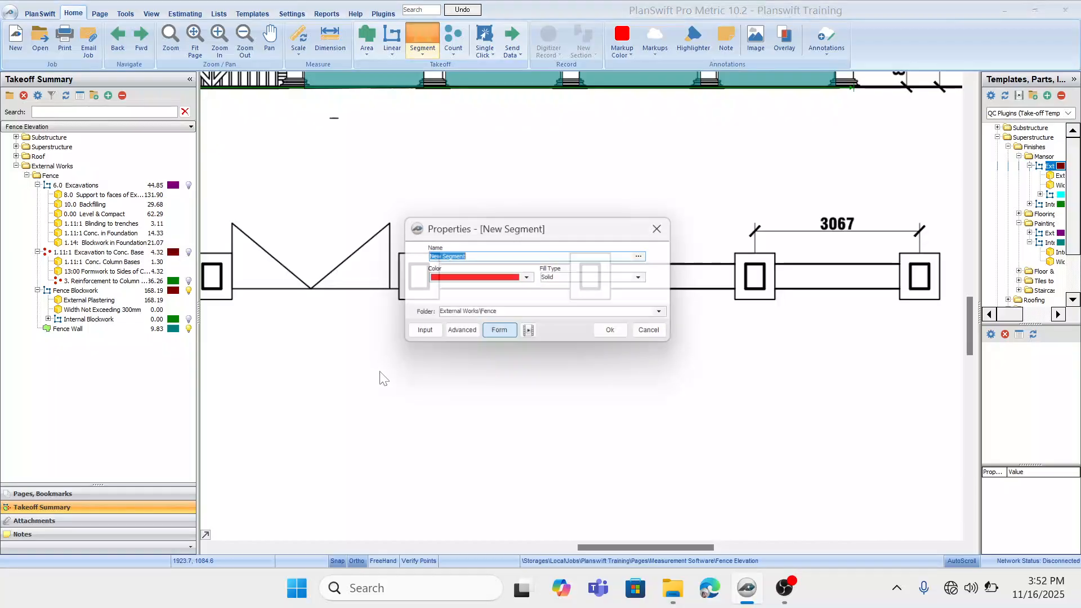
pyautogui.click(616, 334)
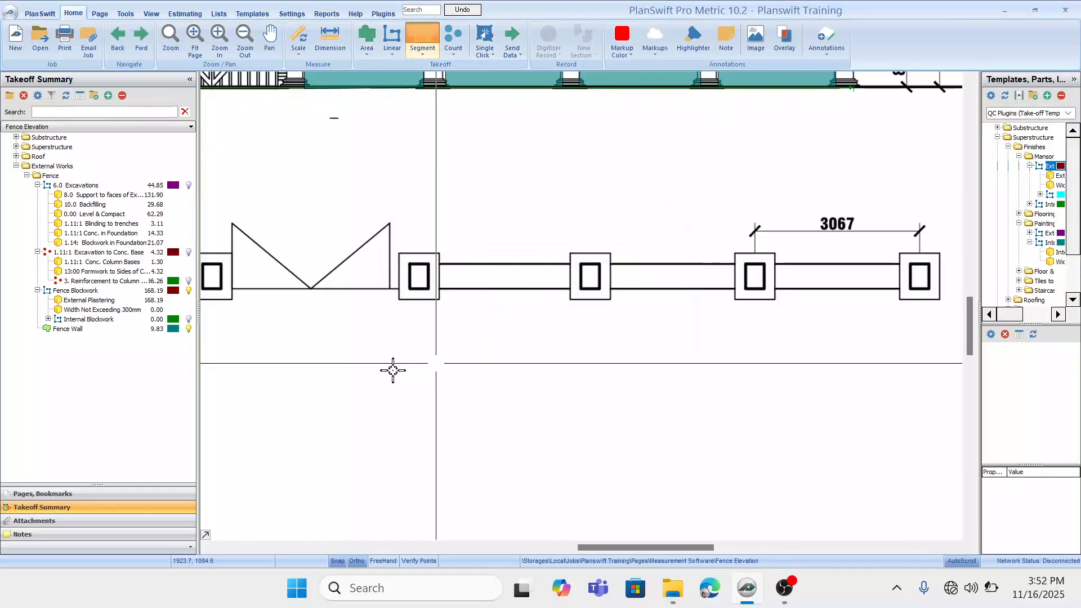
pyautogui.click(342, 367)
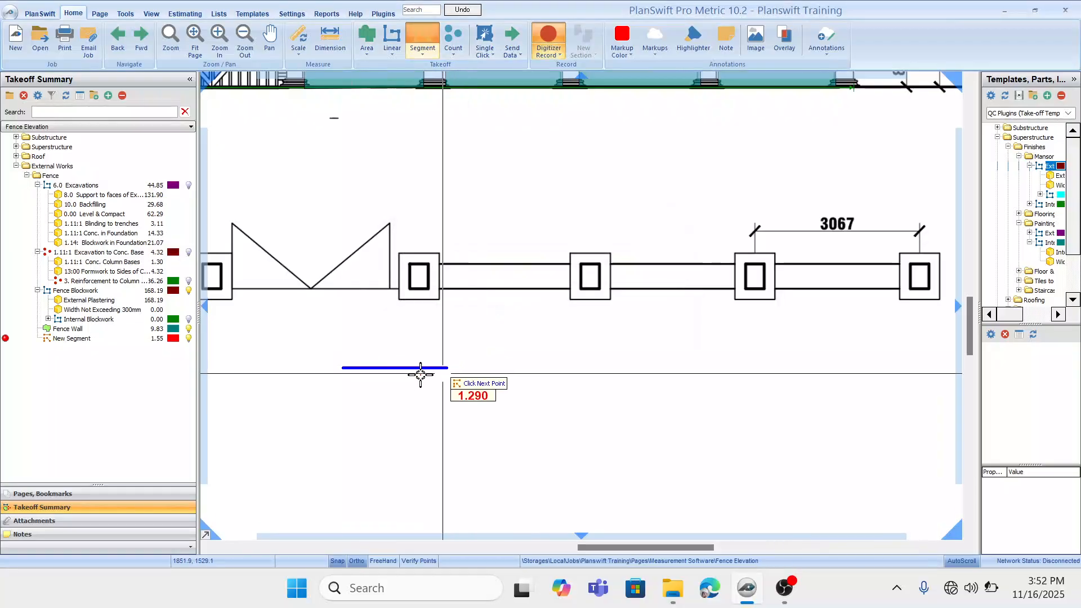
pyautogui.click(480, 370)
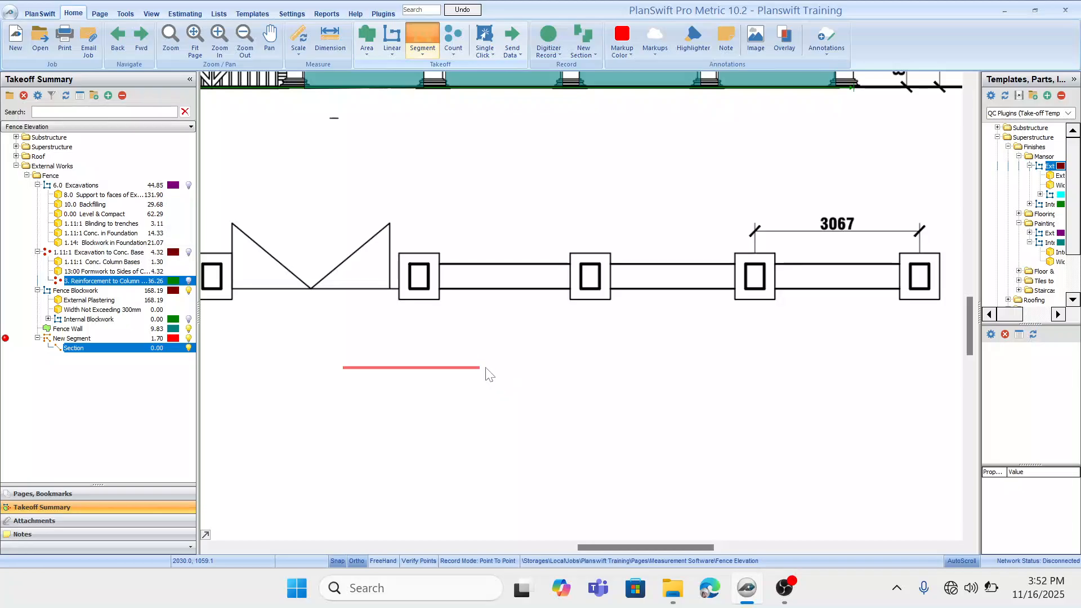
# Draw a green vertical segment at the red segment's far end and stretch it above the red line to about 0.71 m.
pyautogui.click(603, 339)
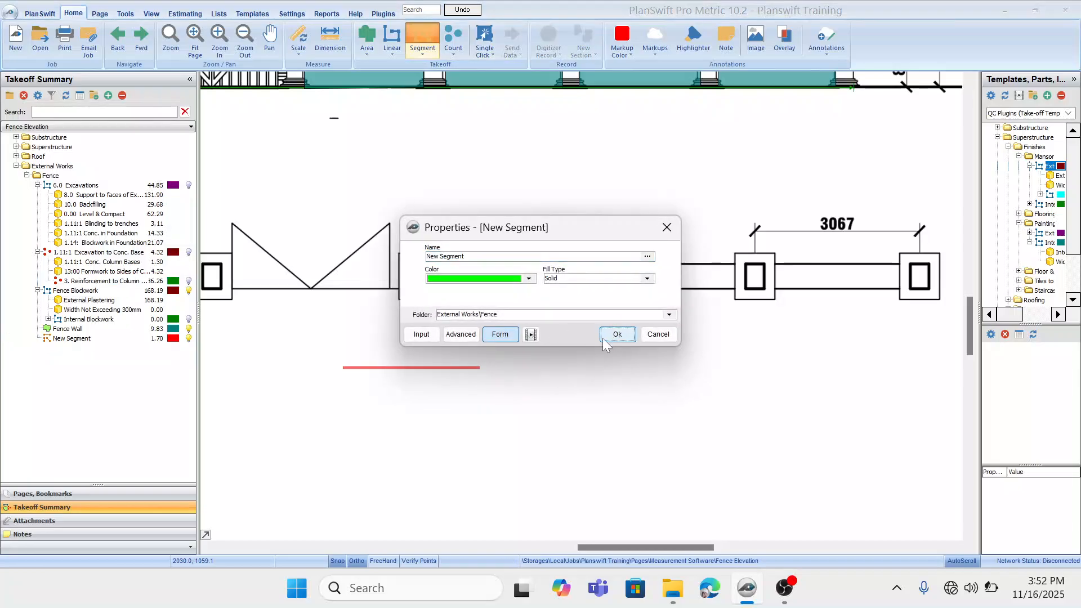
pyautogui.click(480, 369)
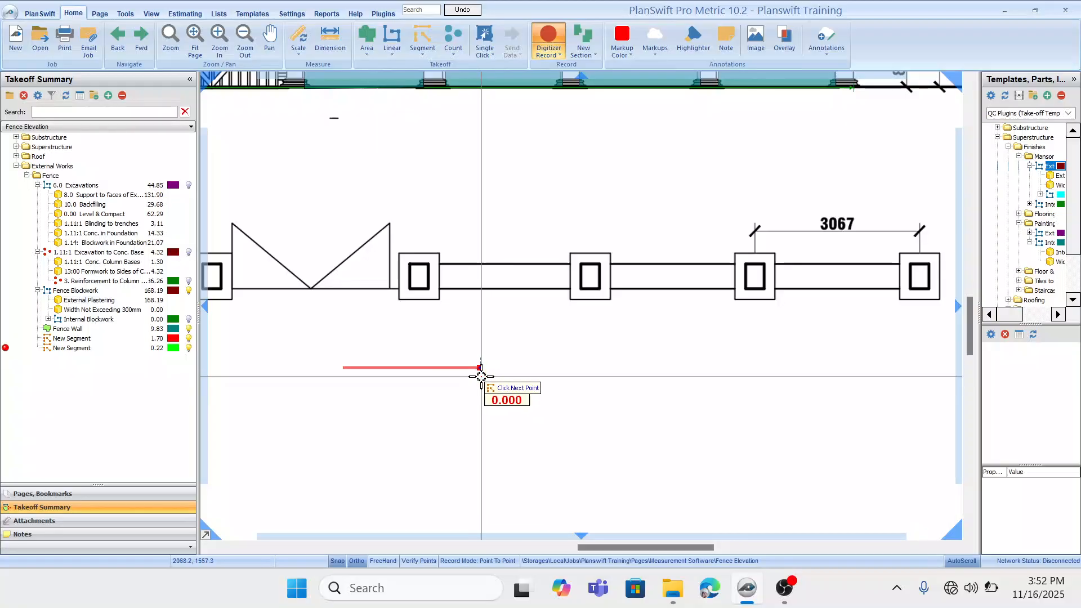
pyautogui.click(479, 397)
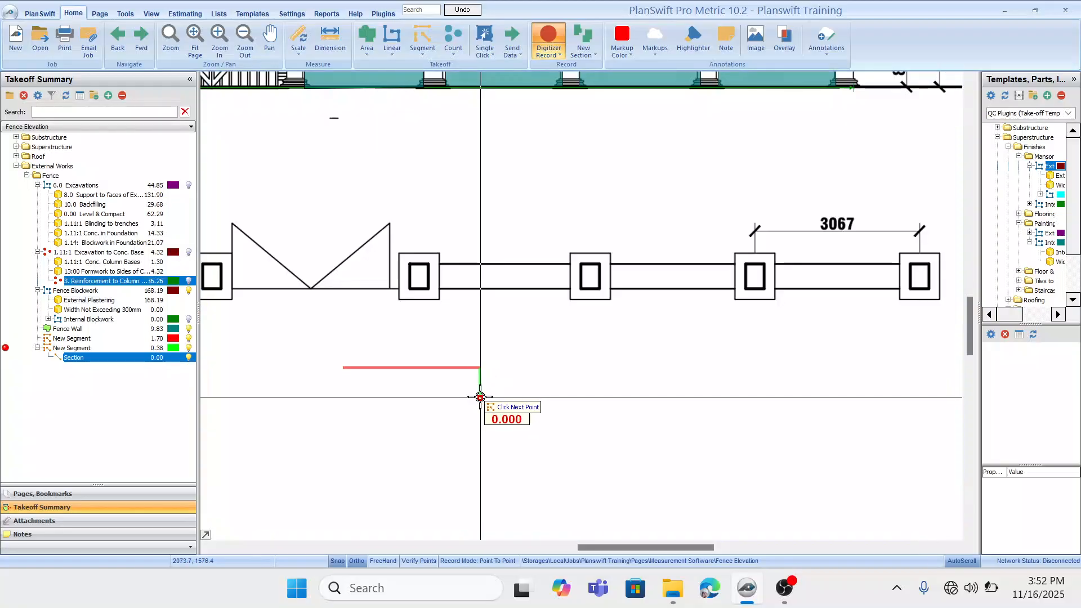
pyautogui.press('Escape')
pyautogui.click(479, 383)
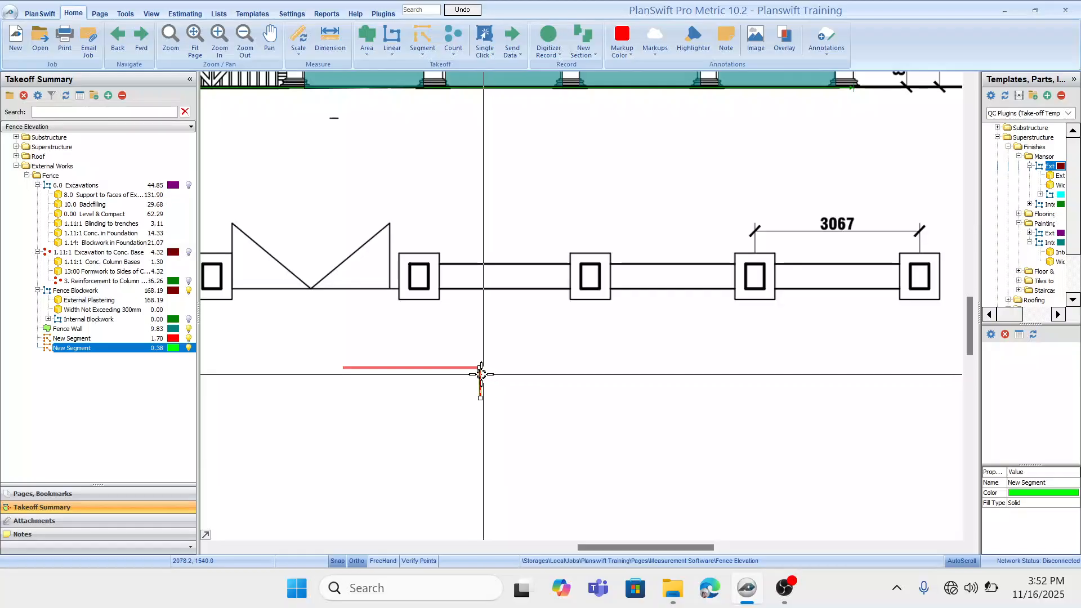
pyautogui.moveTo(479, 365); pyautogui.dragTo(480, 341)
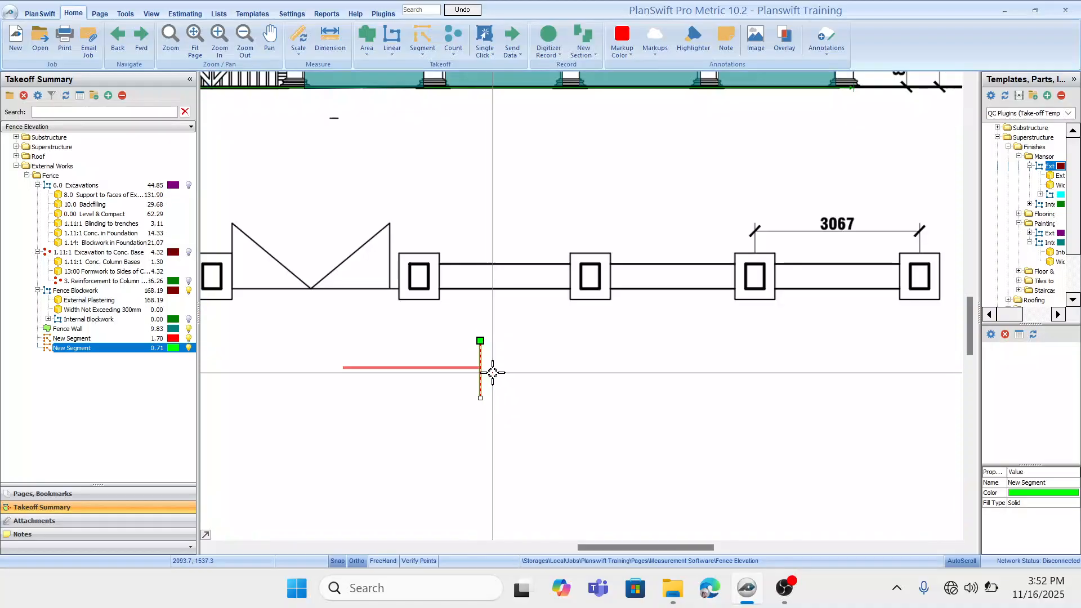
pyautogui.press('Escape')
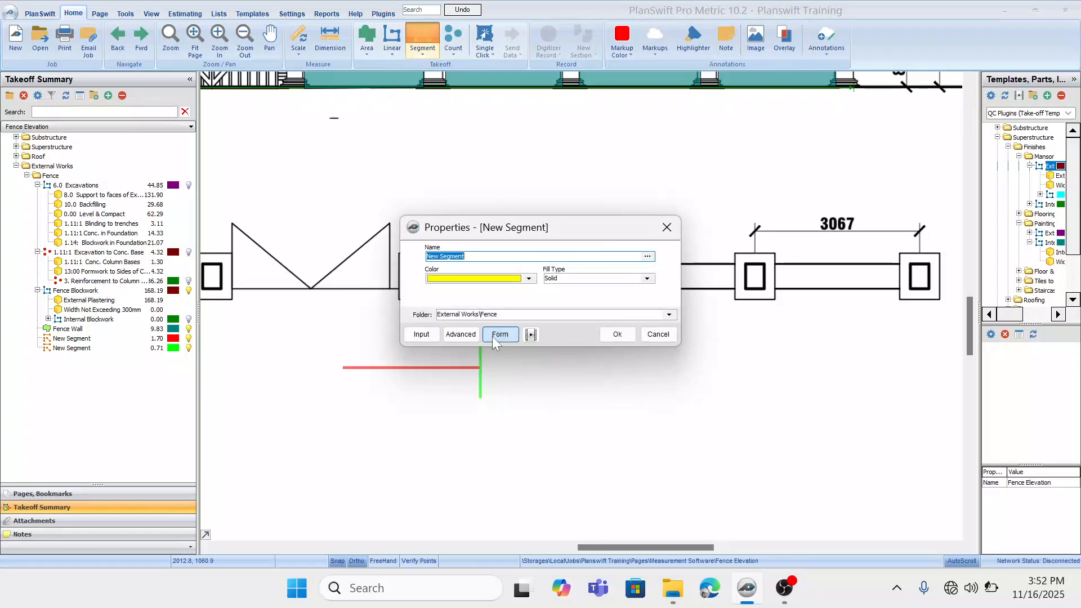
# Draw a yellow horizontal segment about 1.76 m long from the red and green junction, continuing the red segment's line.
pyautogui.click(616, 334)
pyautogui.click(480, 368)
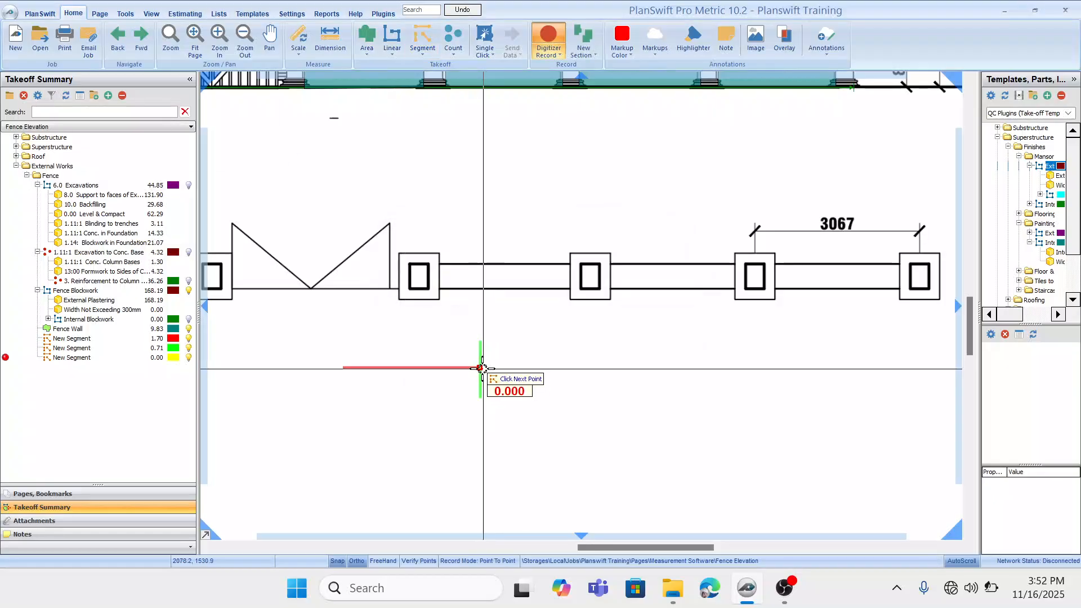
pyautogui.doubleClick(621, 368)
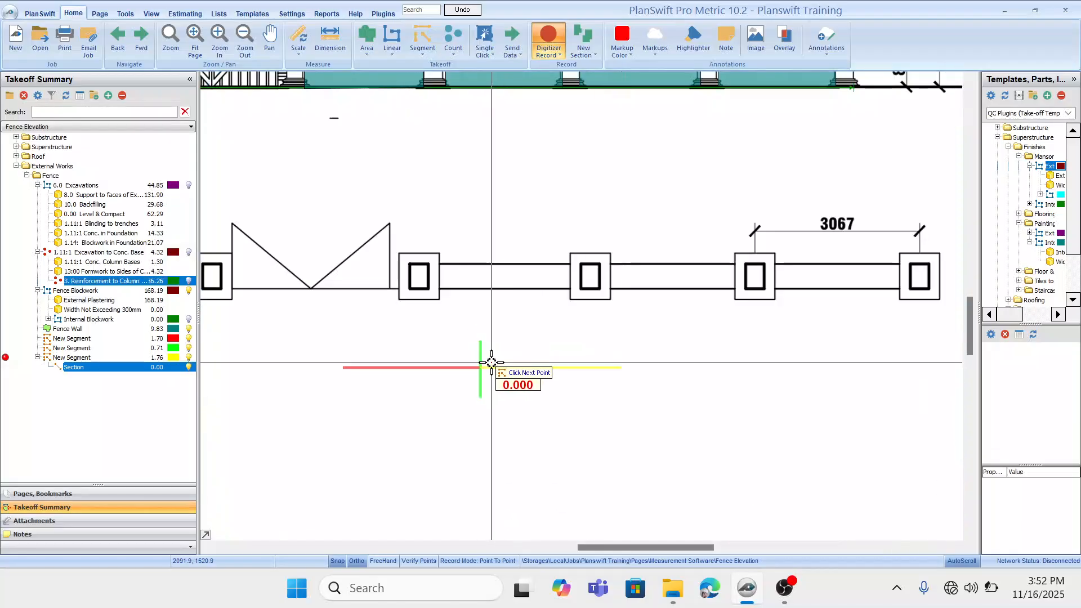
pyautogui.press('Escape')
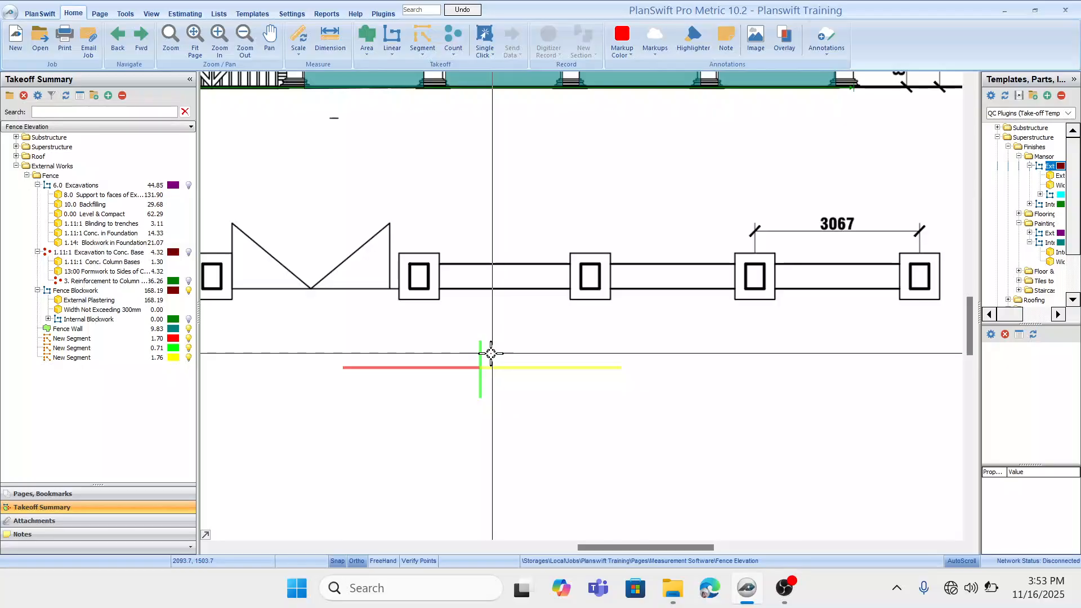
pyautogui.moveTo(482, 354); pyautogui.dragTo(604, 254)
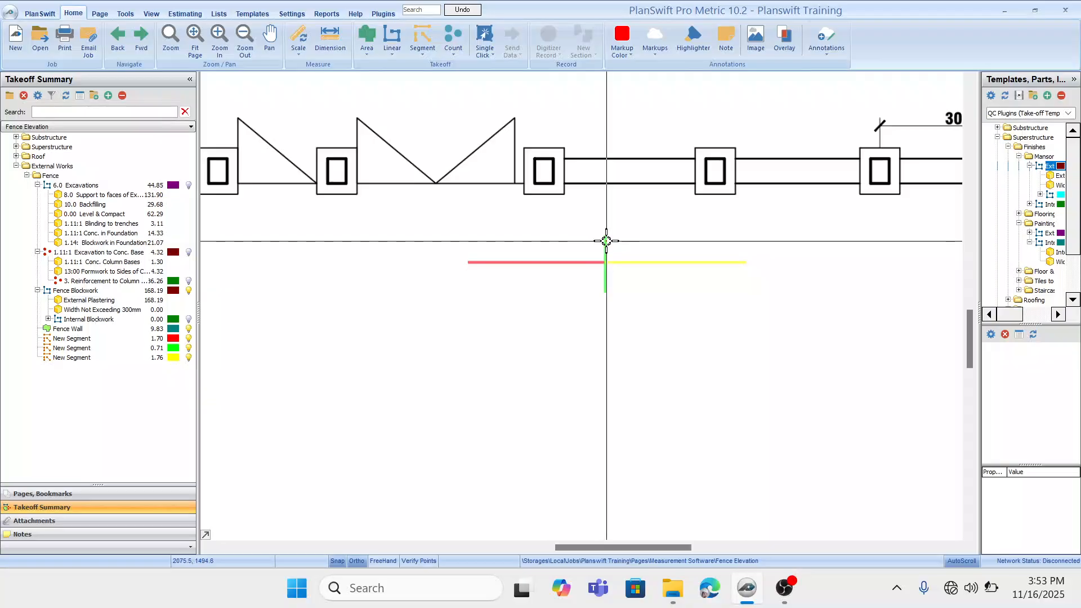
# Examine the fence plan's column spacing and wall runs on both sides of the gates against the traced elevation panels.
pyautogui.moveTo(722, 259); pyautogui.dragTo(687, 318)
pyautogui.moveTo(577, 254); pyautogui.dragTo(544, 280)
pyautogui.scroll(-2, 567, 281)
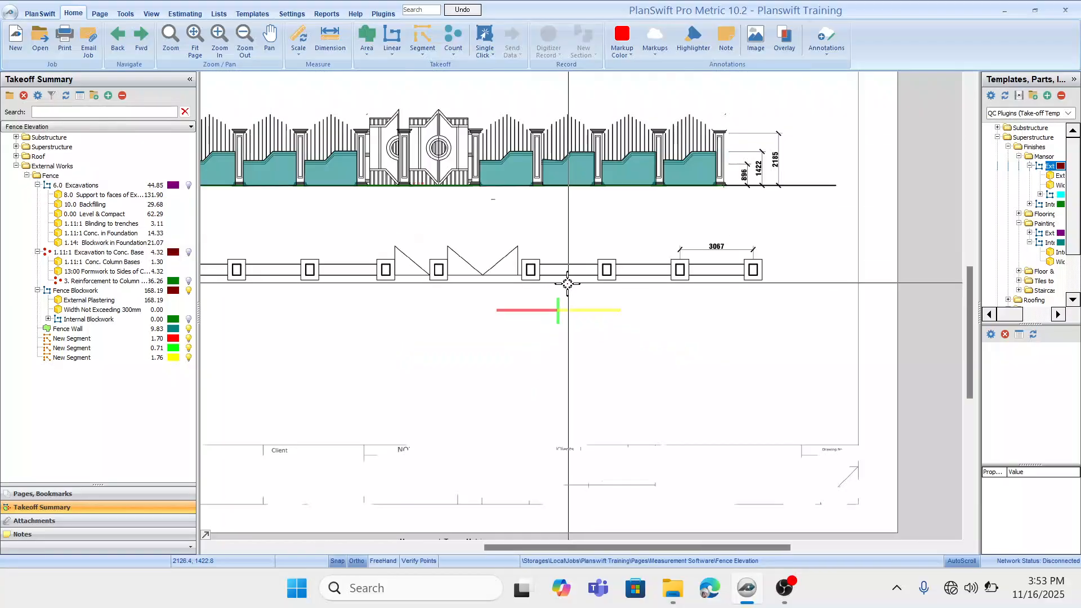
pyautogui.moveTo(679, 306); pyautogui.dragTo(648, 319)
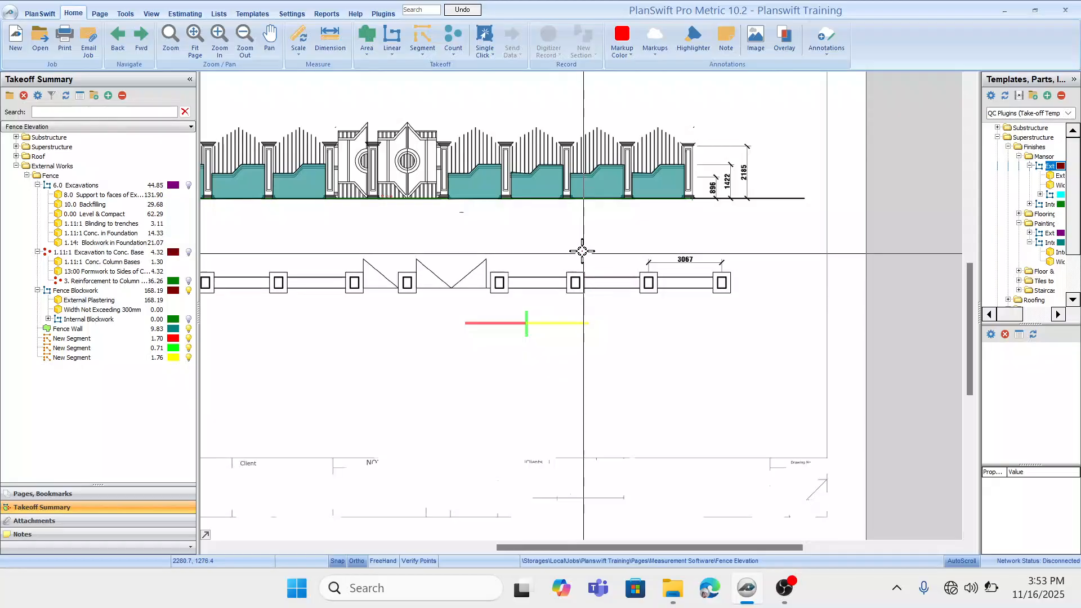
pyautogui.moveTo(582, 251); pyautogui.dragTo(744, 255)
pyautogui.moveTo(458, 291)
pyautogui.mouseDown()
pyautogui.moveTo(537, 283)
pyautogui.moveTo(528, 285)
pyautogui.mouseUp()
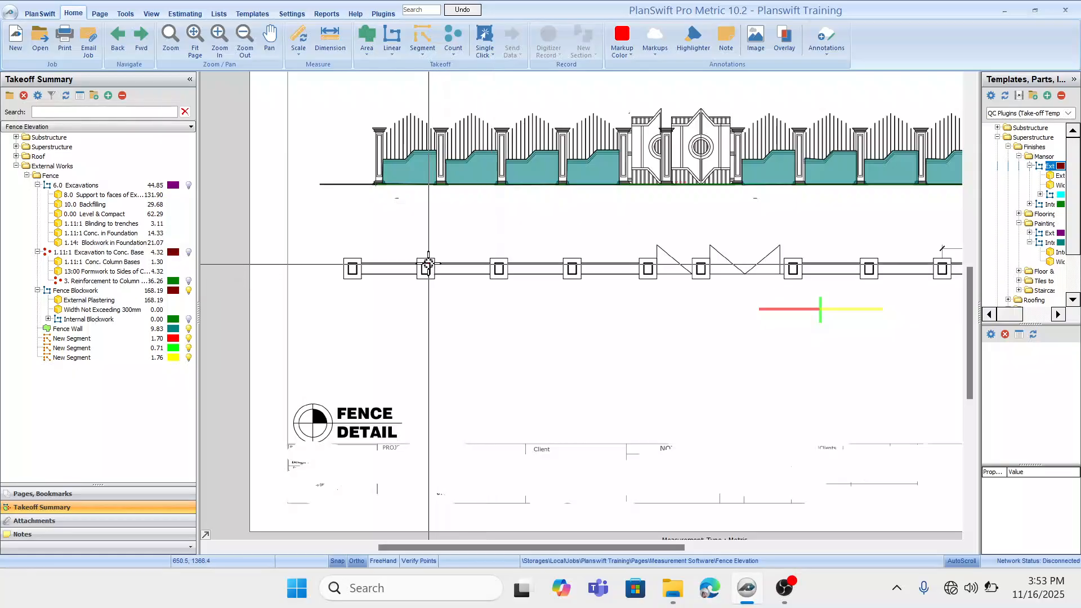
pyautogui.moveTo(445, 271); pyautogui.dragTo(459, 278)
pyautogui.moveTo(603, 333); pyautogui.dragTo(521, 337)
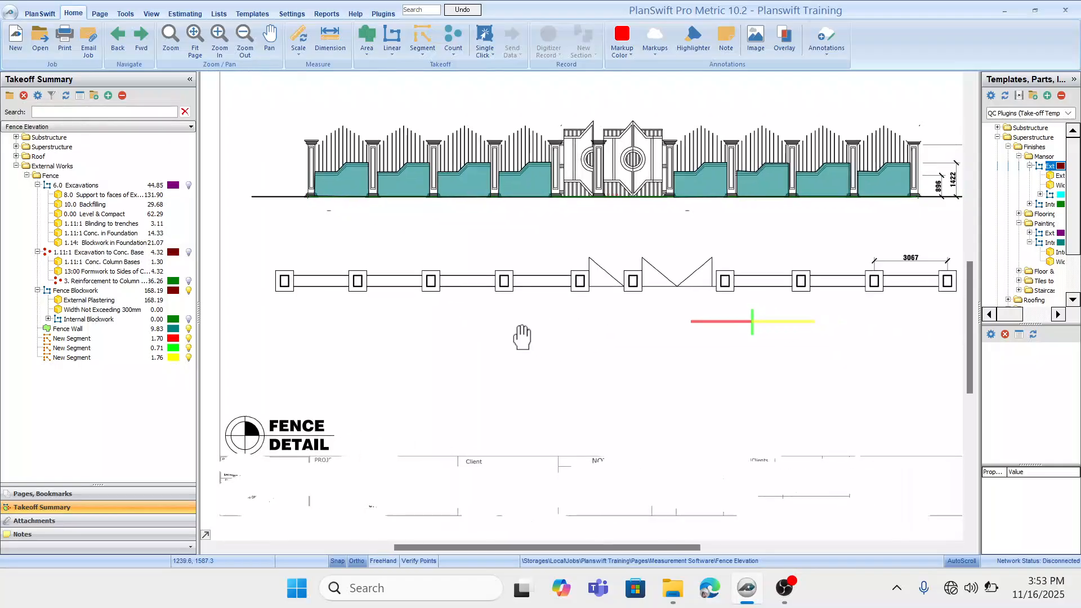
pyautogui.moveTo(755, 363); pyautogui.dragTo(765, 370)
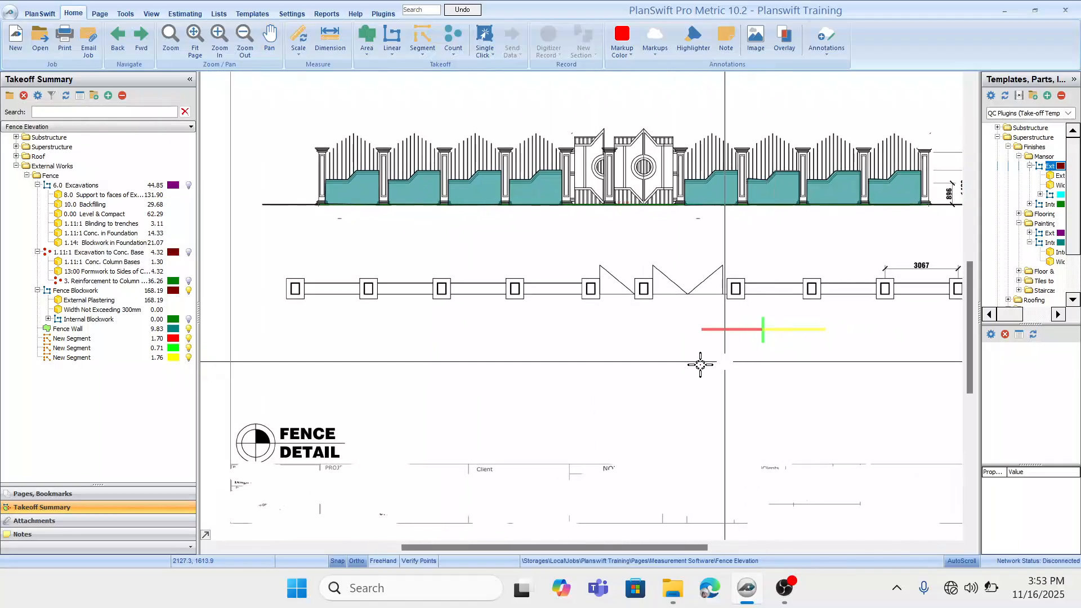
pyautogui.moveTo(587, 367); pyautogui.dragTo(639, 357)
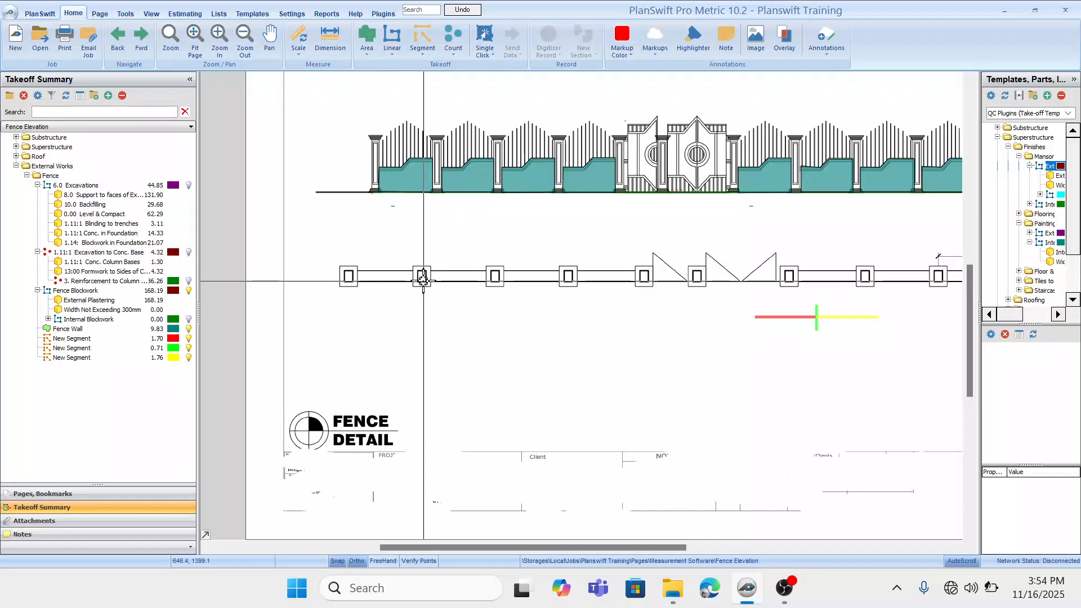
pyautogui.moveTo(453, 301); pyautogui.dragTo(457, 300)
pyautogui.moveTo(387, 274); pyautogui.dragTo(392, 282)
pyautogui.moveTo(492, 307); pyautogui.dragTo(461, 310)
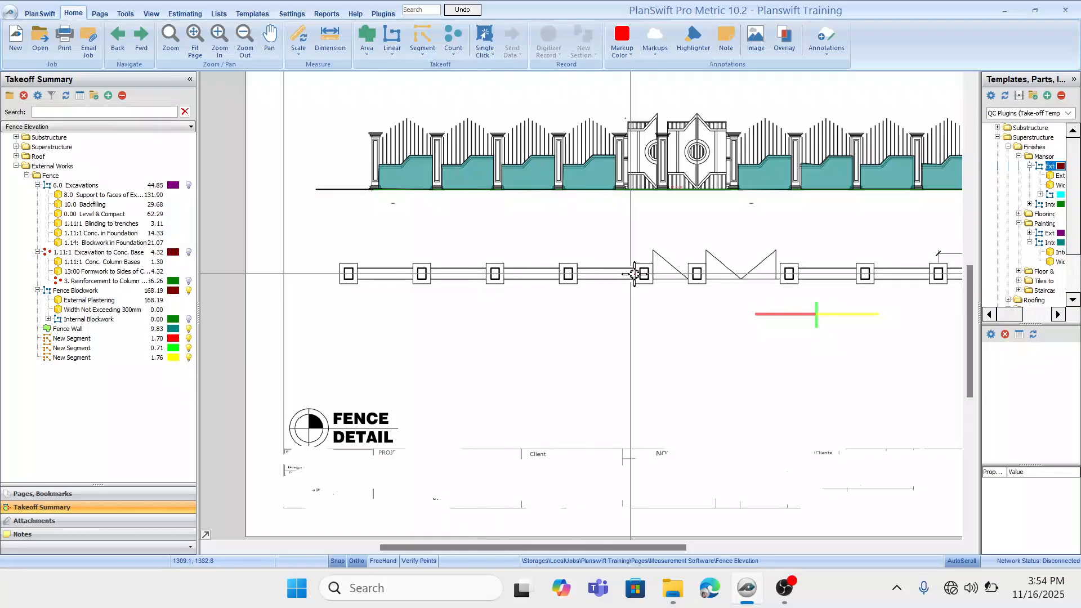
pyautogui.moveTo(615, 283); pyautogui.dragTo(488, 286)
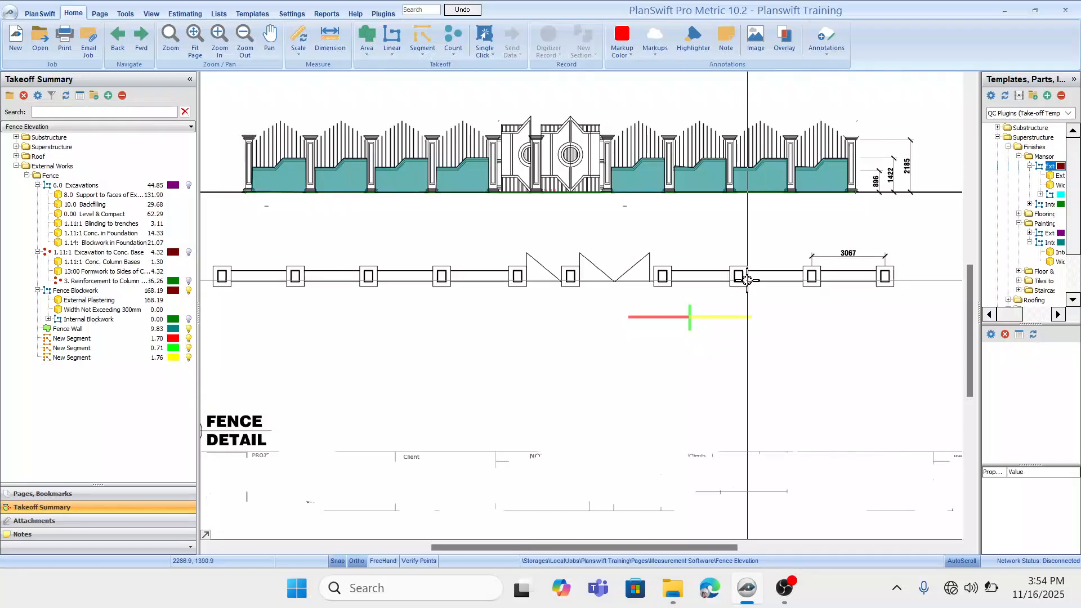
pyautogui.moveTo(741, 272); pyautogui.dragTo(861, 301)
pyautogui.moveTo(622, 343); pyautogui.dragTo(631, 334)
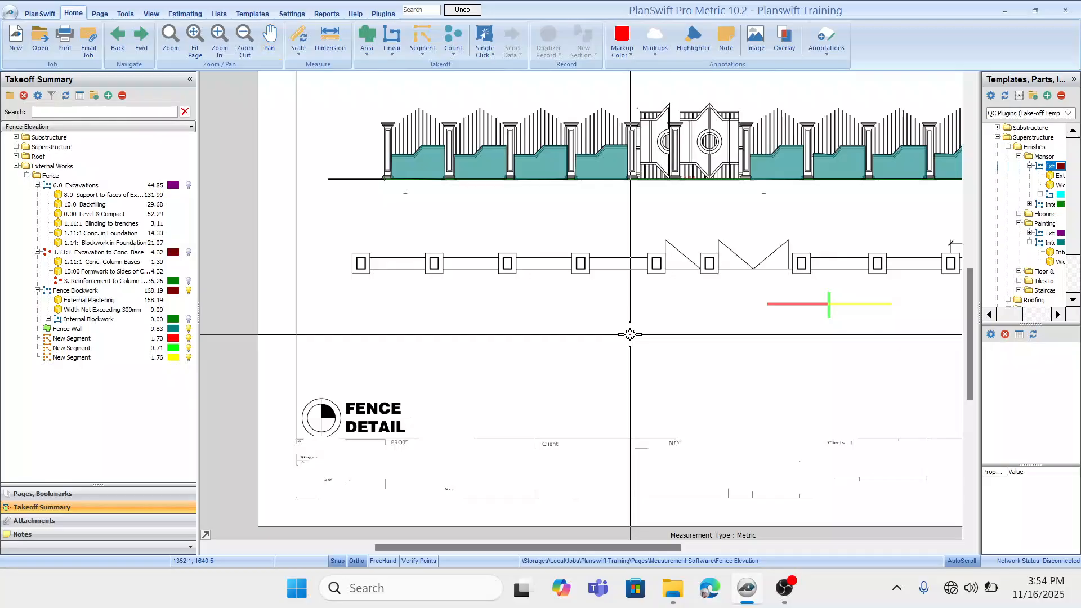
# Create a blue solid circle count named Piers in External Works\Fence and mark the first four elevation piers before the gates.
pyautogui.click(452, 35)
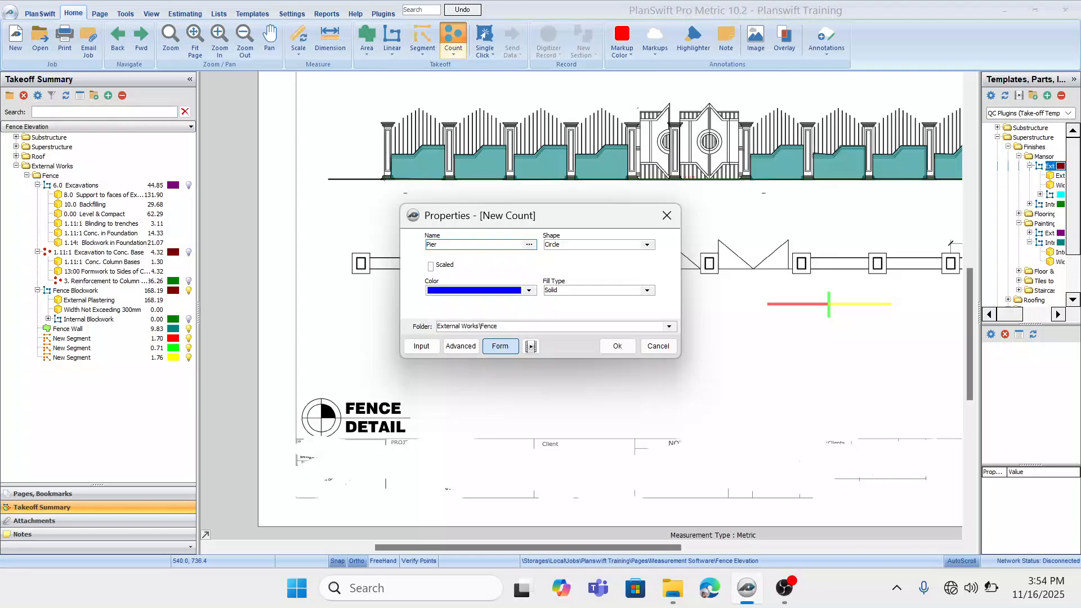
pyautogui.click(617, 346)
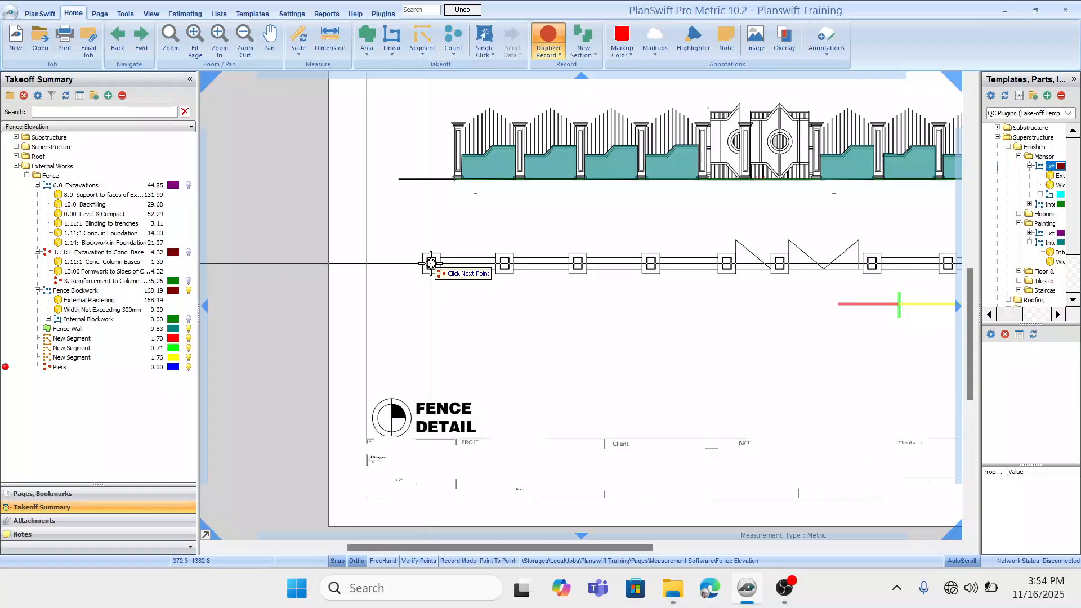
pyautogui.click(457, 127)
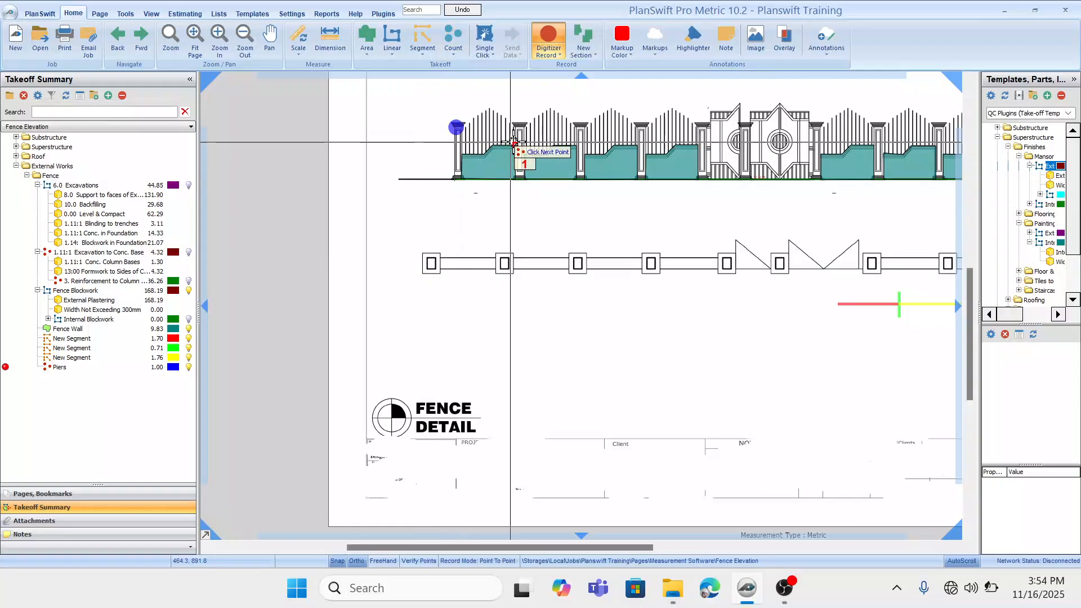
pyautogui.click(515, 145)
pyautogui.click(579, 135)
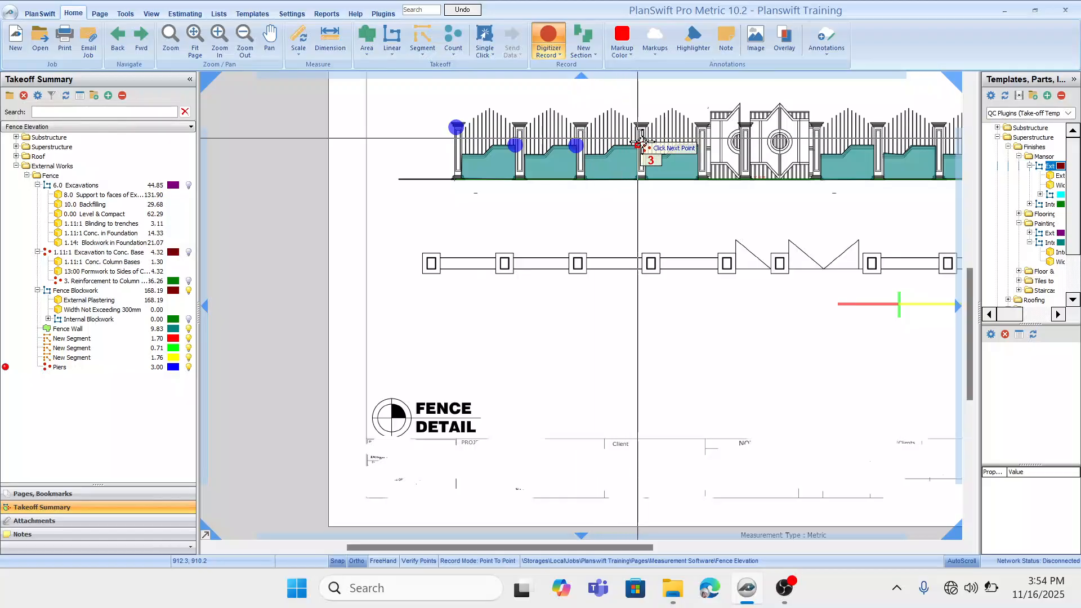
pyautogui.click(643, 143)
# Mark the four piers beyond the gates on the fence elevation and finish the Piers count.
pyautogui.moveTo(681, 140); pyautogui.dragTo(433, 164)
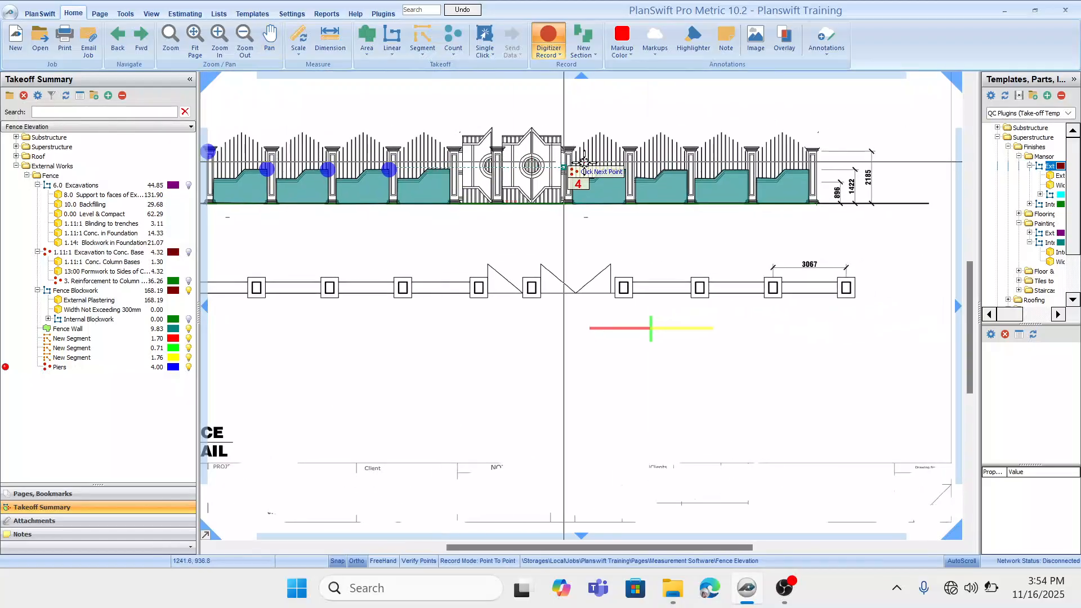
pyautogui.click(625, 169)
pyautogui.click(687, 168)
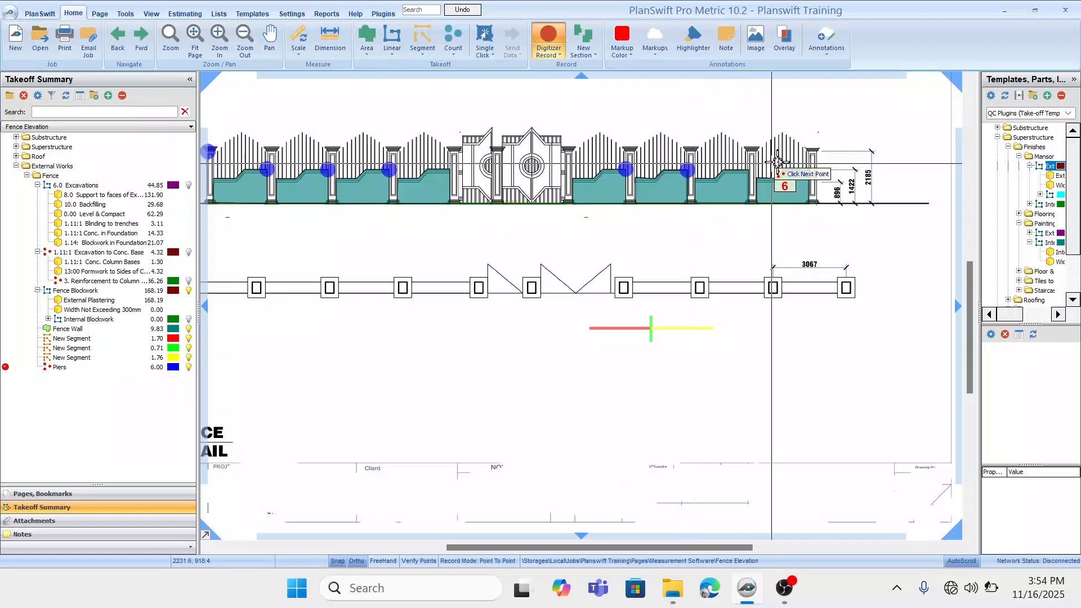
pyautogui.click(809, 169)
pyautogui.scroll(-2, 777, 258)
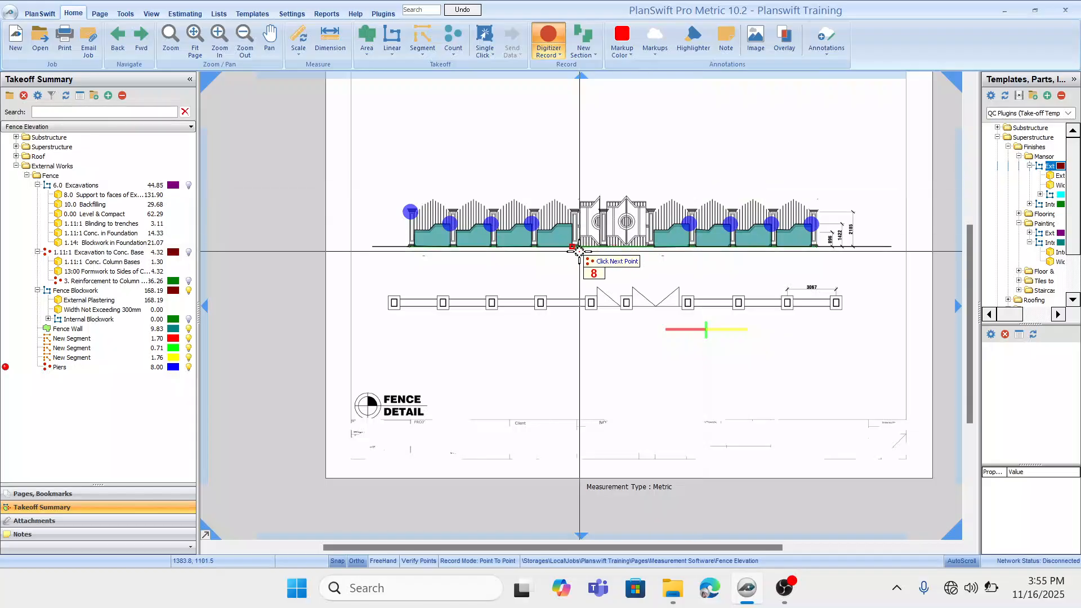
pyautogui.press('Escape')
# Draw a block's front face as a magenta linear parallelogram, about 1.2 m by 0.6 m, in the blank area below the red segment.
pyautogui.moveTo(497, 331); pyautogui.dragTo(496, 347)
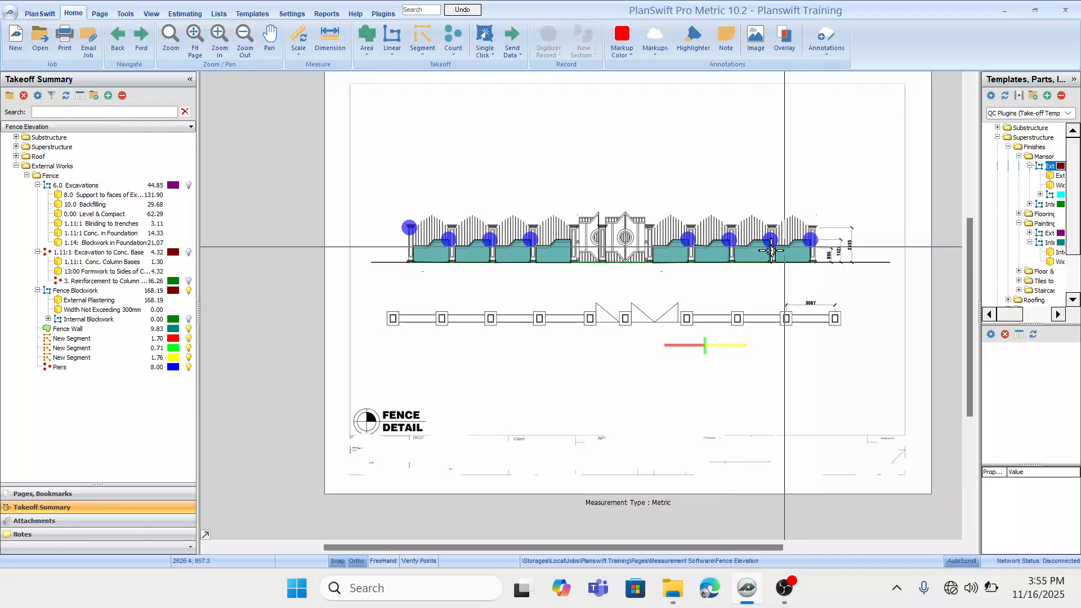
pyautogui.moveTo(456, 332)
pyautogui.mouseDown()
pyautogui.moveTo(452, 290)
pyautogui.moveTo(413, 269)
pyautogui.mouseUp()
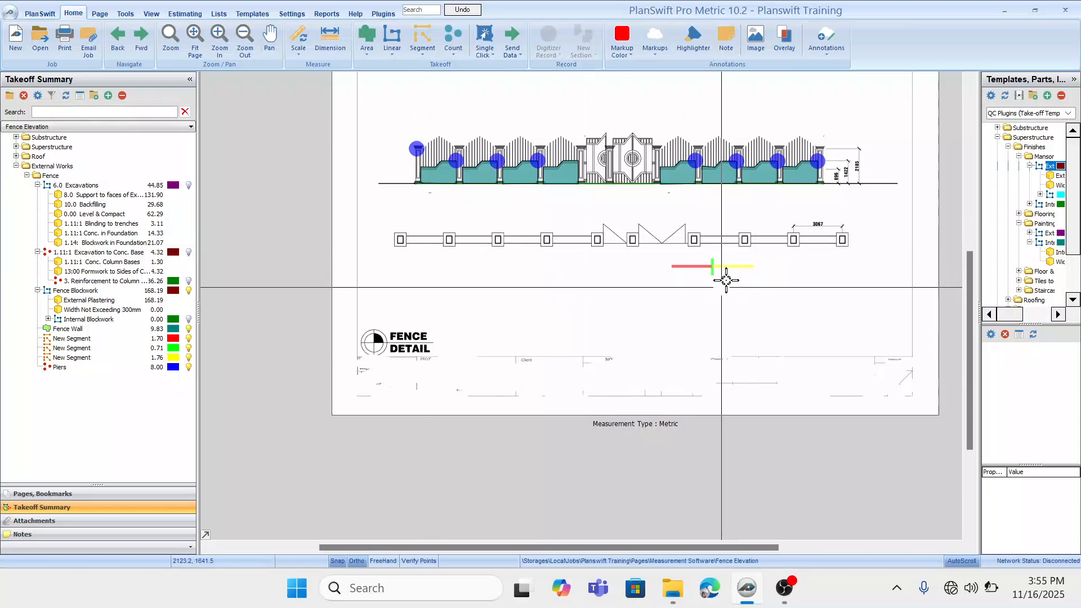
pyautogui.scroll(5, 731, 278)
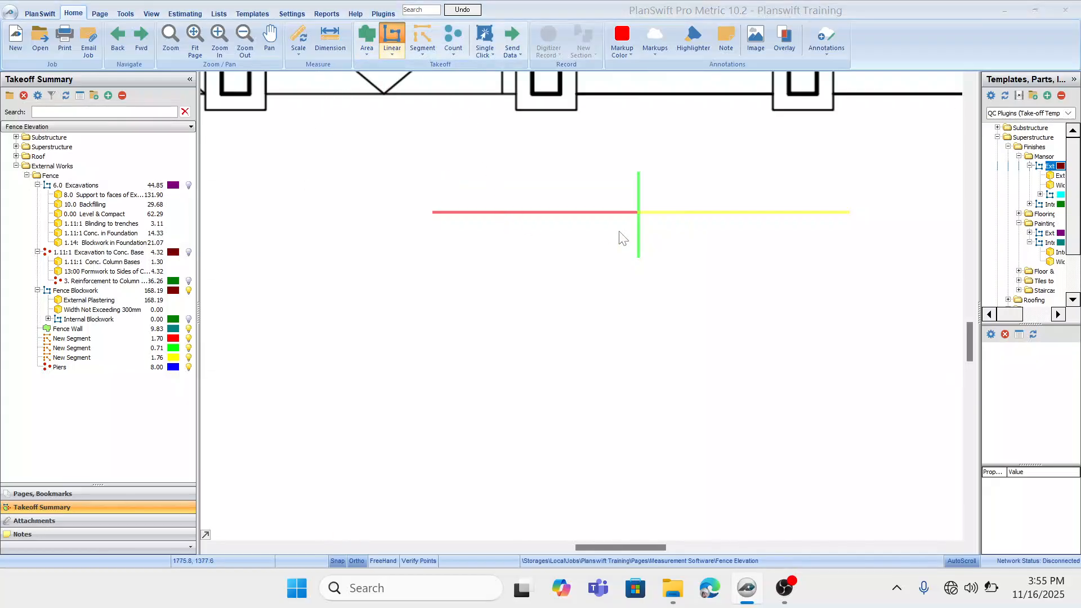
pyautogui.click(622, 336)
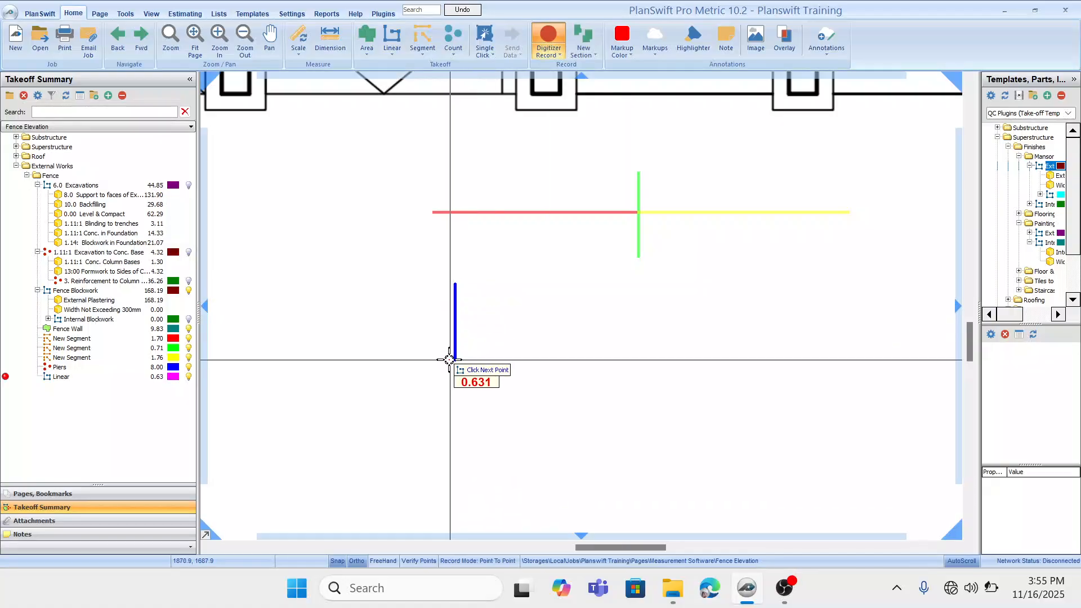
pyautogui.click(454, 357)
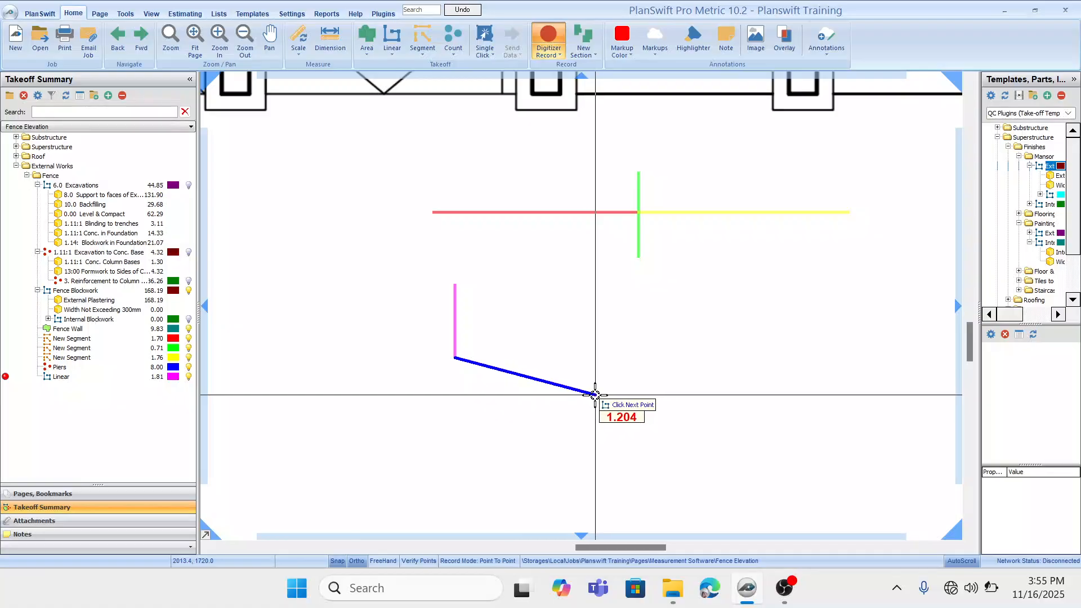
pyautogui.click(595, 395)
pyautogui.click(596, 316)
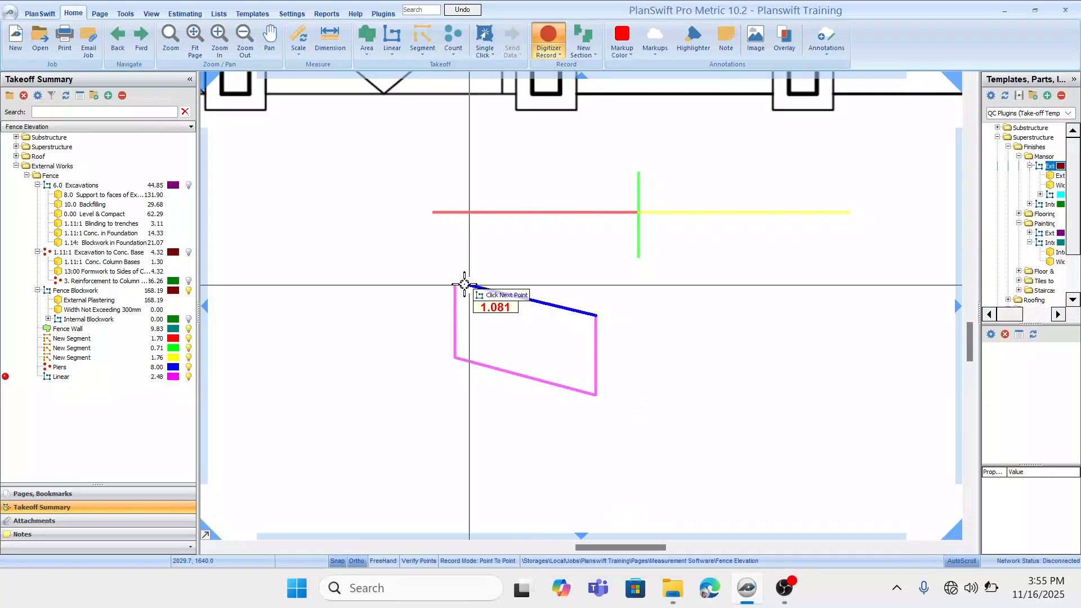
pyautogui.click(460, 284)
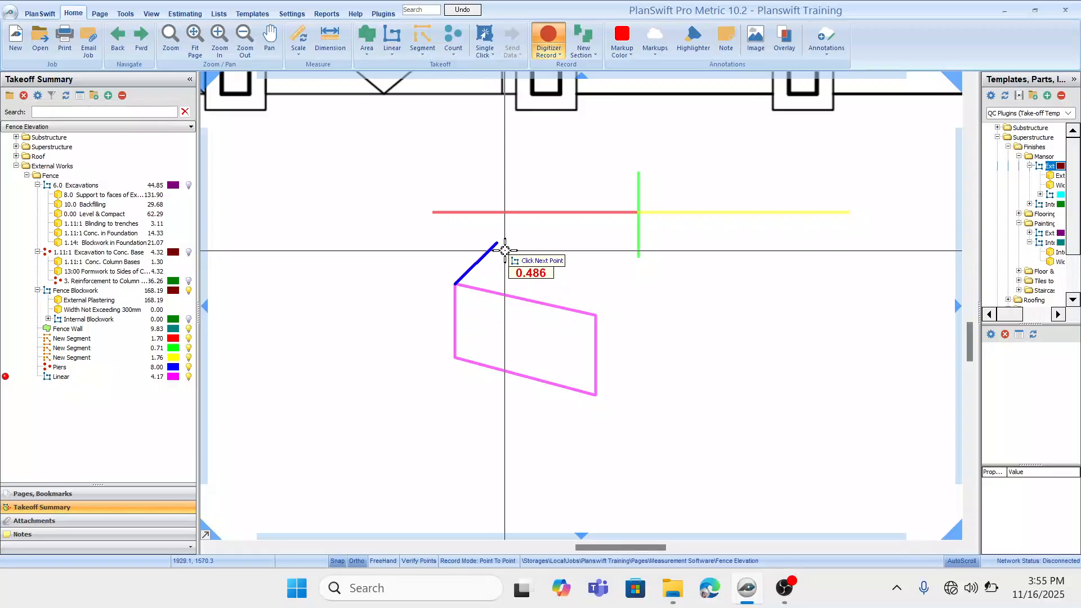
# Add the sloping top face and narrow end face to the magenta front face, redoing the end face's lower rear corner.
pyautogui.click(497, 243)
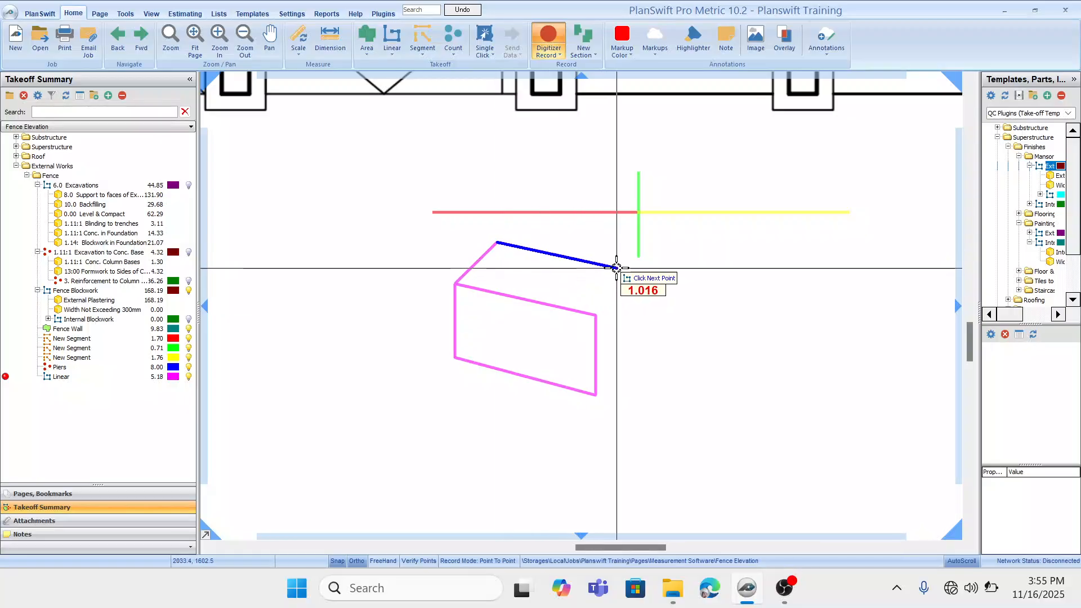
pyautogui.click(623, 266)
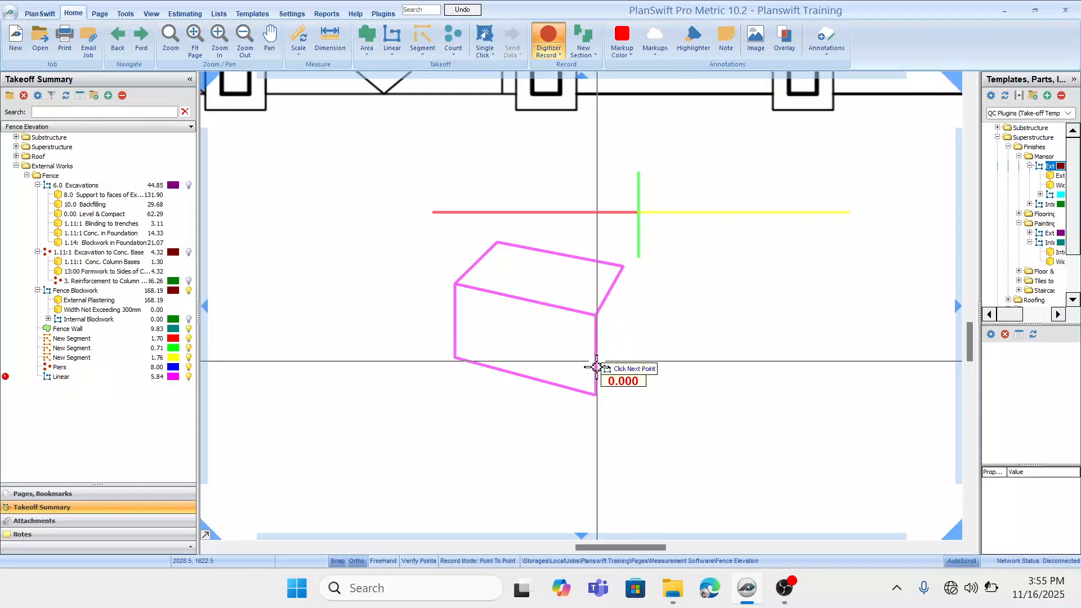
pyautogui.click(596, 394)
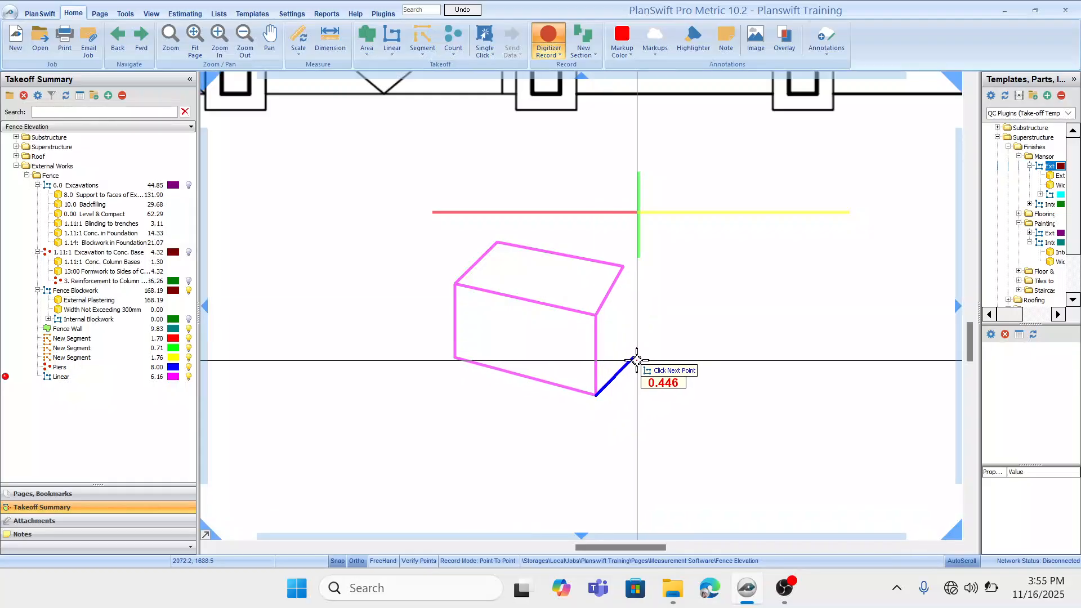
pyautogui.click(632, 358)
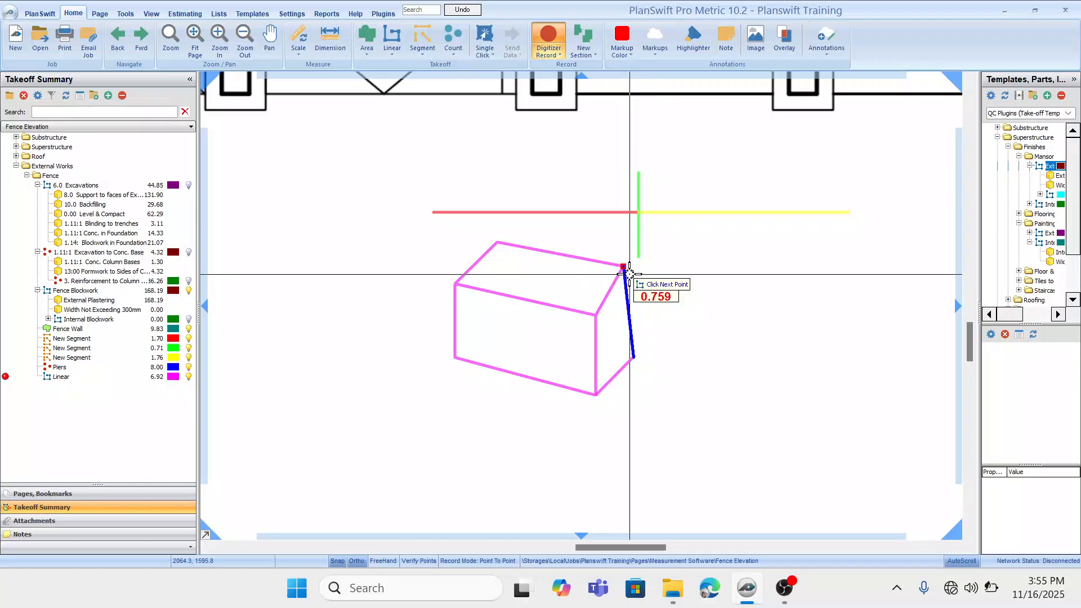
pyautogui.press('BackSpace')
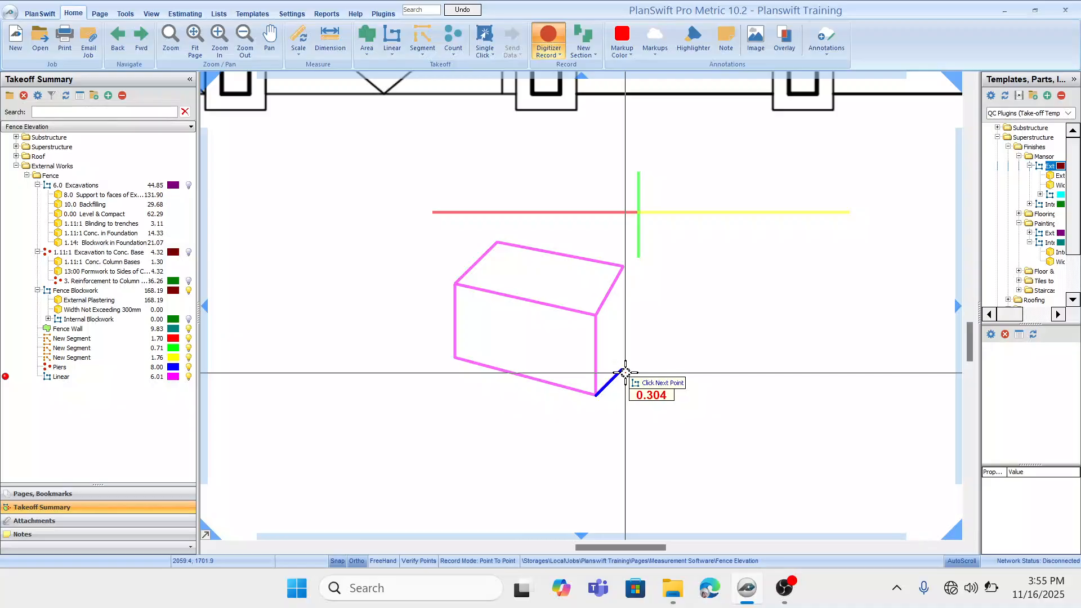
pyautogui.click(623, 369)
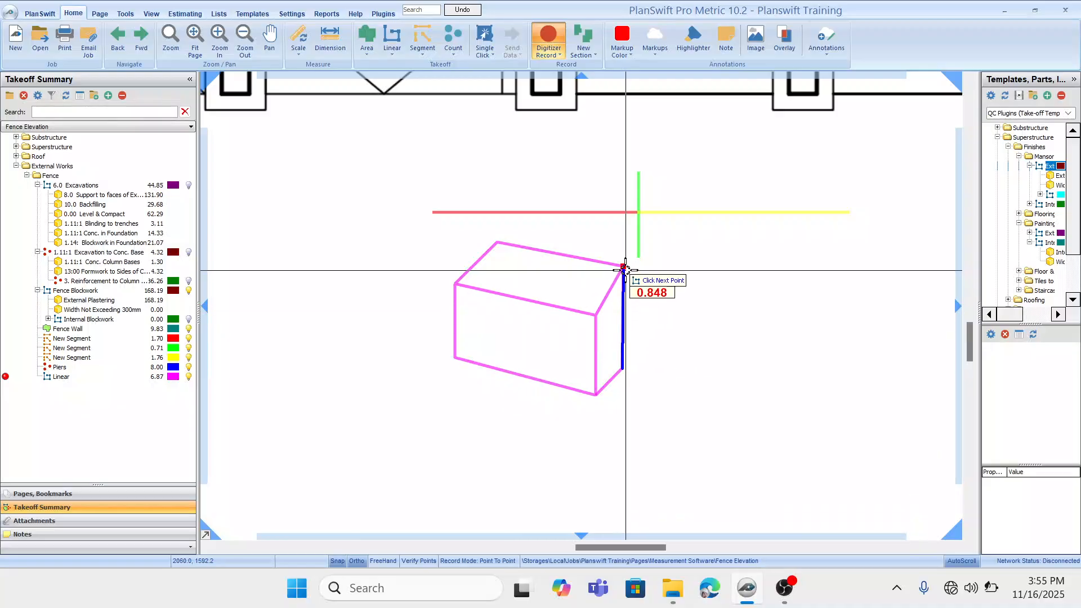
pyautogui.click(623, 265)
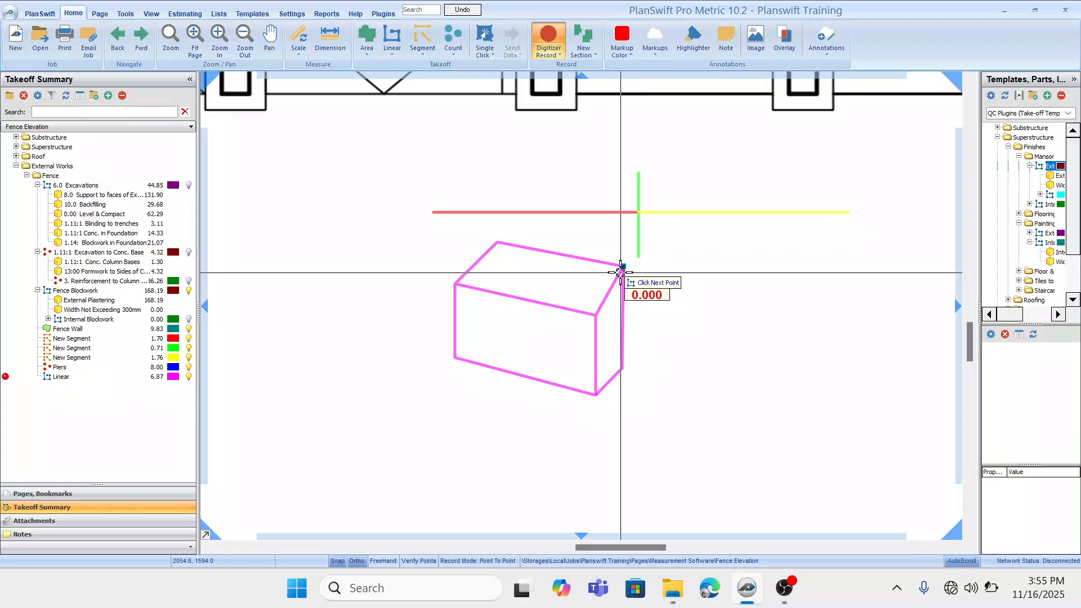
# Extend the magenta block sketch backwards with a second top panel and end panel behind the existing rear edges.
pyautogui.click(660, 229)
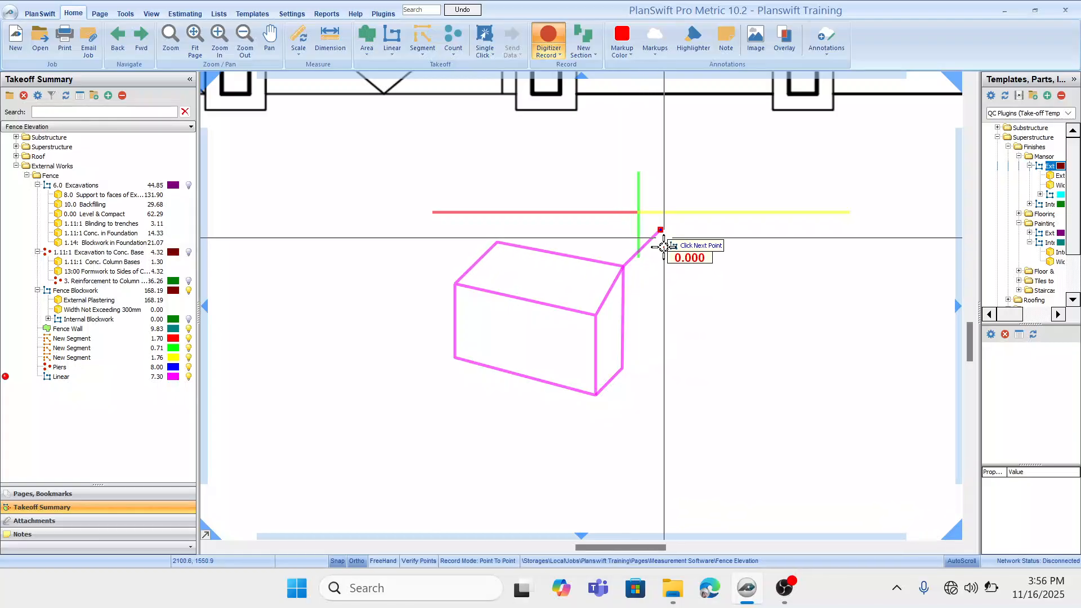
pyautogui.click(672, 339)
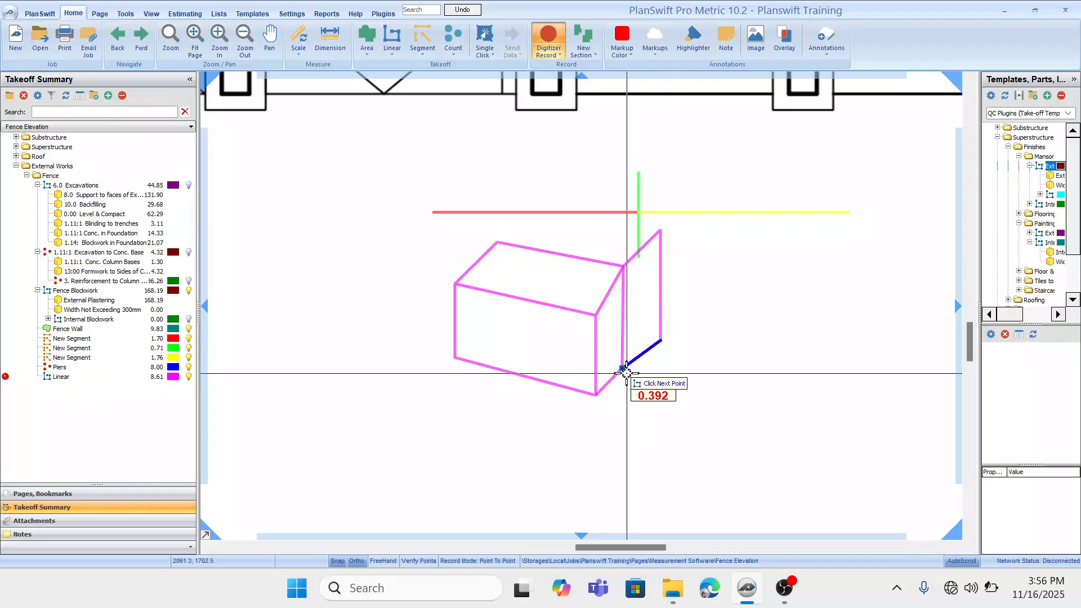
pyautogui.click(622, 367)
pyautogui.click(496, 242)
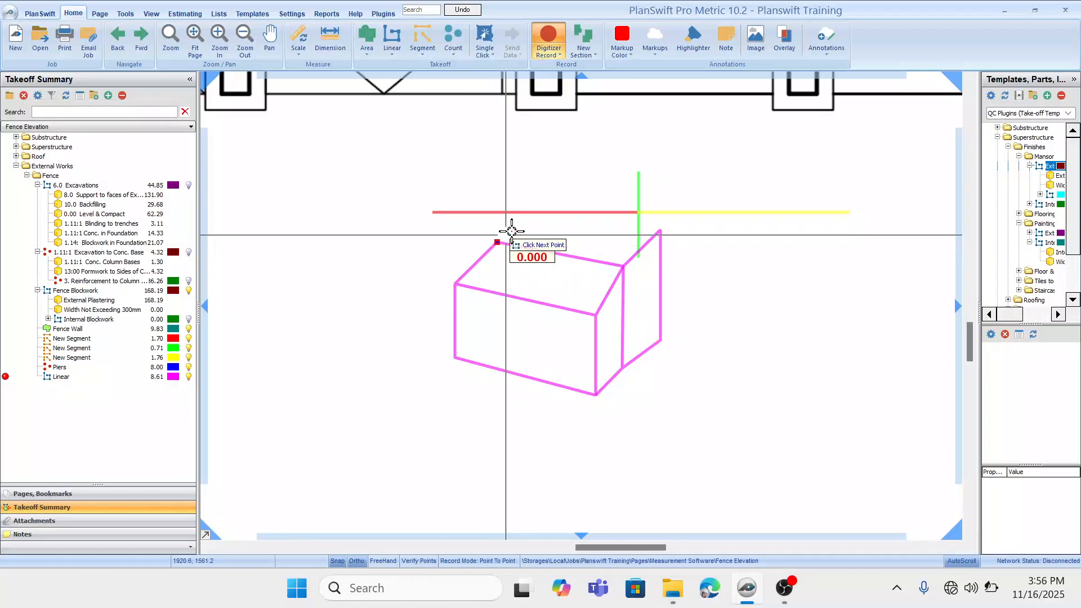
pyautogui.click(533, 206)
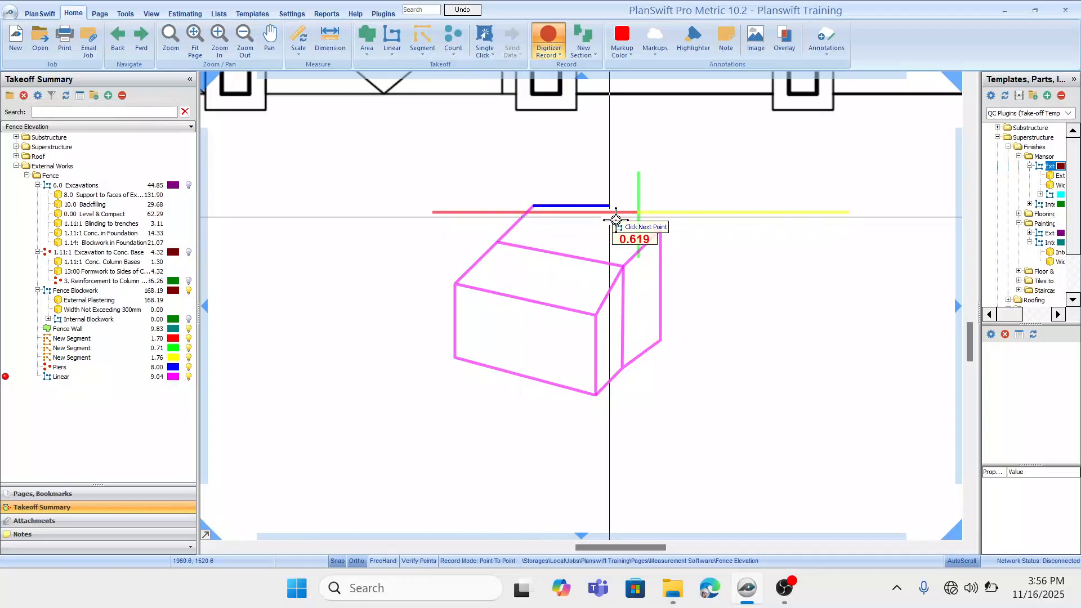
pyautogui.click(657, 230)
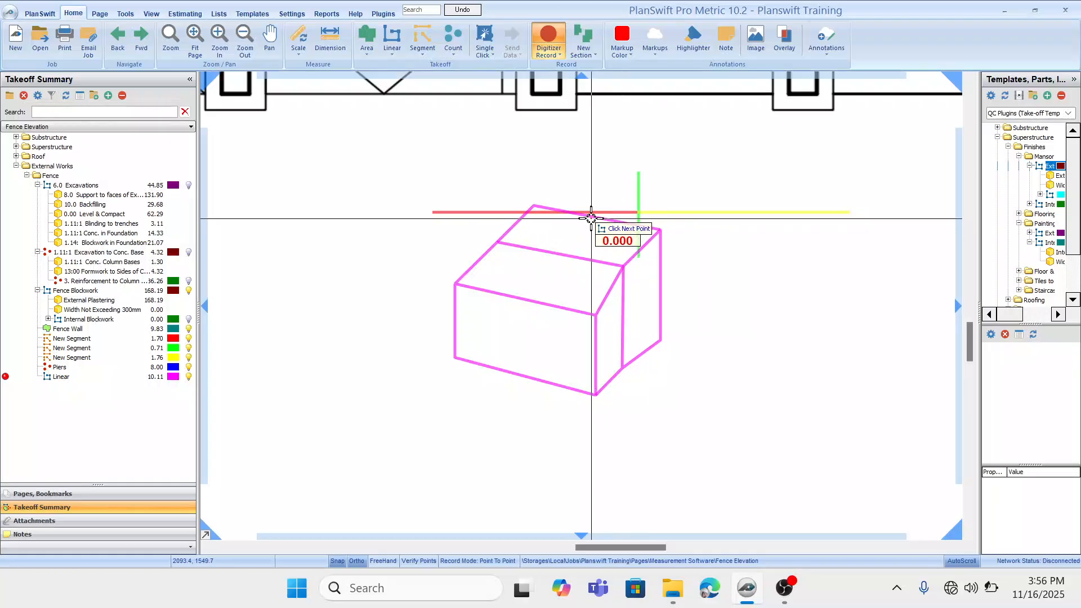
# Draw a magenta joint line across the block's two top panels, from the rear edge to the front edge.
pyautogui.click(598, 218)
pyautogui.click(562, 252)
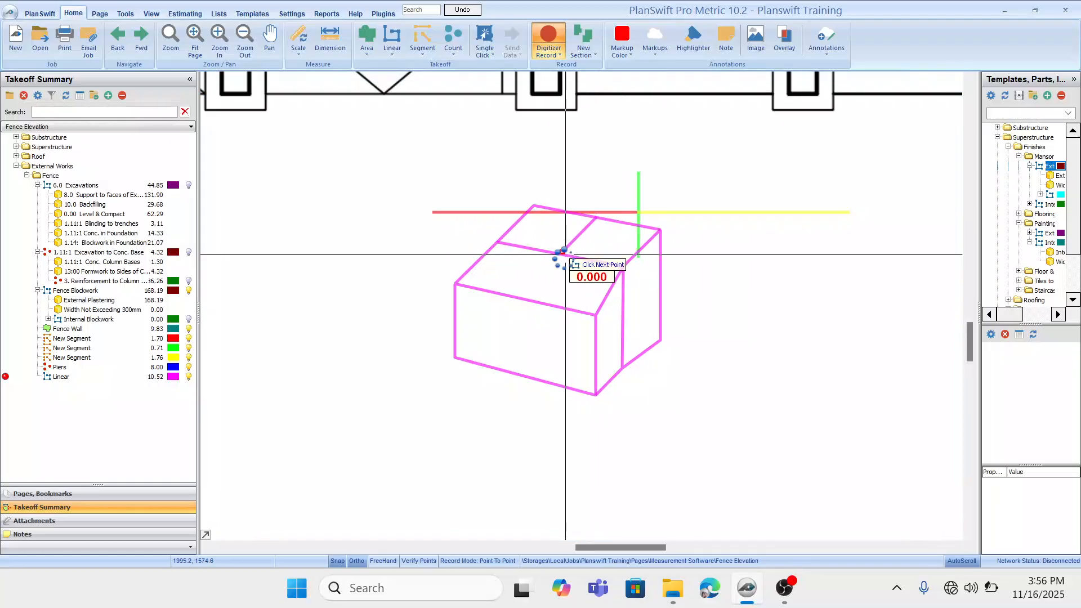
pyautogui.click(520, 295)
pyautogui.click(669, 231)
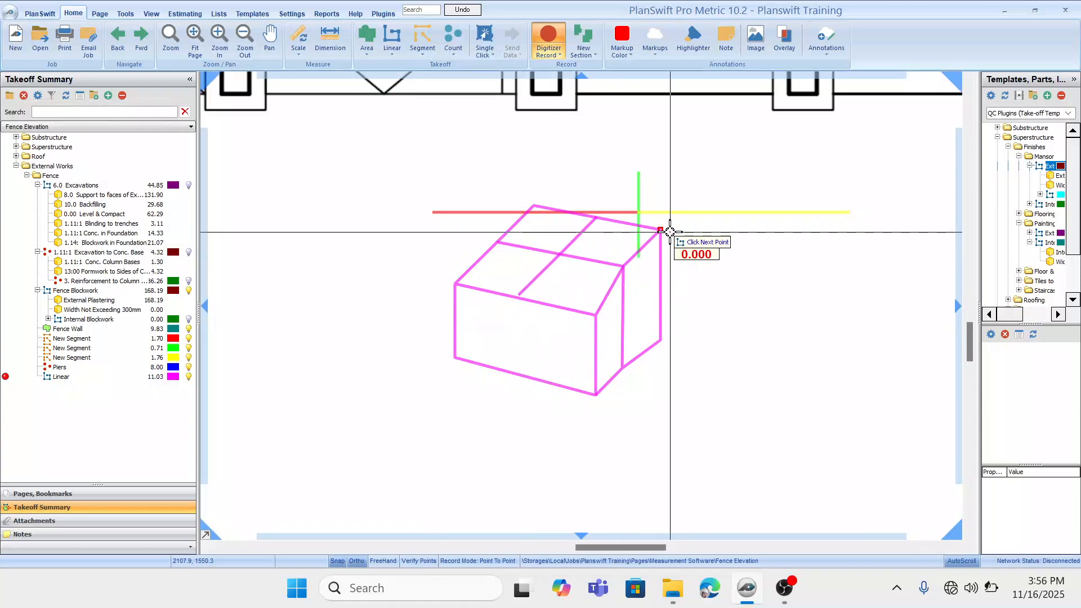
pyautogui.press('Escape')
# Examine the front, top and end faces of the magenta block sketch.
pyautogui.moveTo(669, 204)
pyautogui.mouseDown()
pyautogui.moveTo(685, 228)
pyautogui.moveTo(701, 183)
pyautogui.mouseUp()
pyautogui.moveTo(733, 271); pyautogui.dragTo(750, 240)
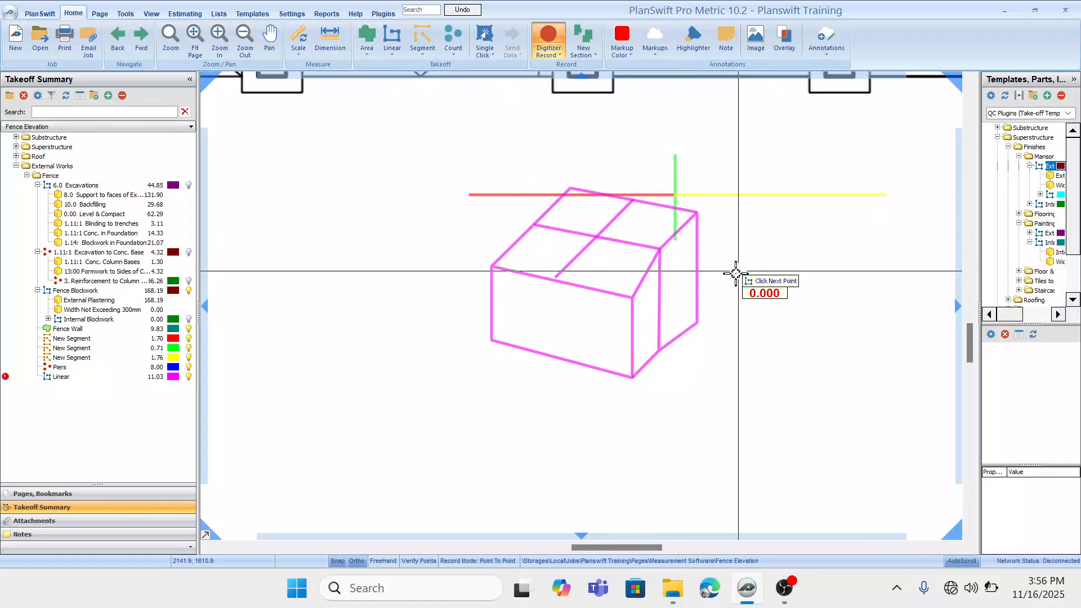
pyautogui.moveTo(728, 299)
pyautogui.mouseDown()
pyautogui.moveTo(735, 284)
pyautogui.moveTo(743, 345)
pyautogui.moveTo(768, 309)
pyautogui.mouseUp()
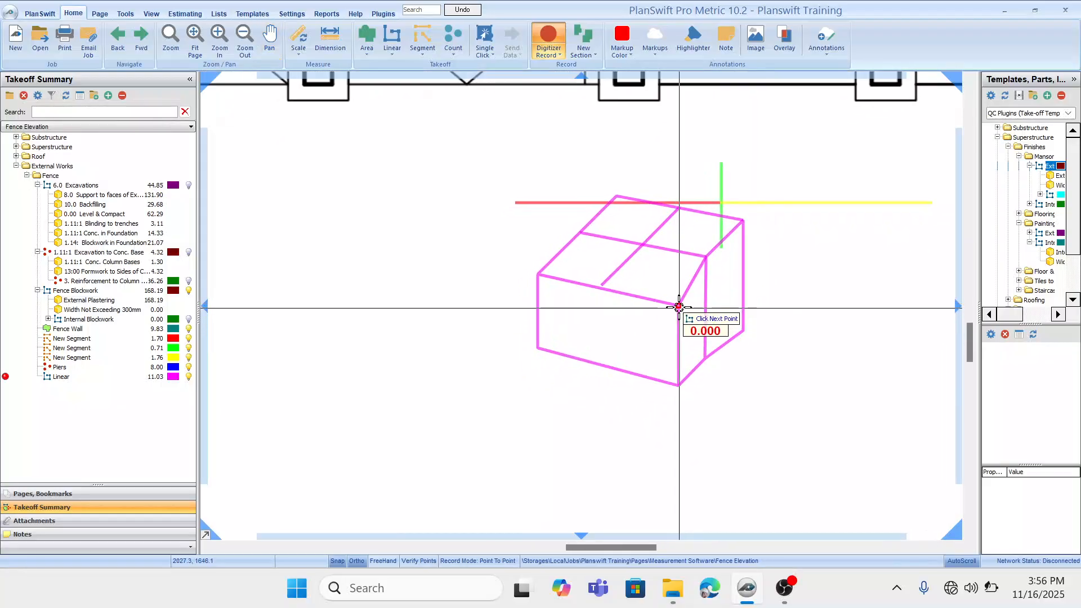
pyautogui.moveTo(764, 393); pyautogui.dragTo(780, 269)
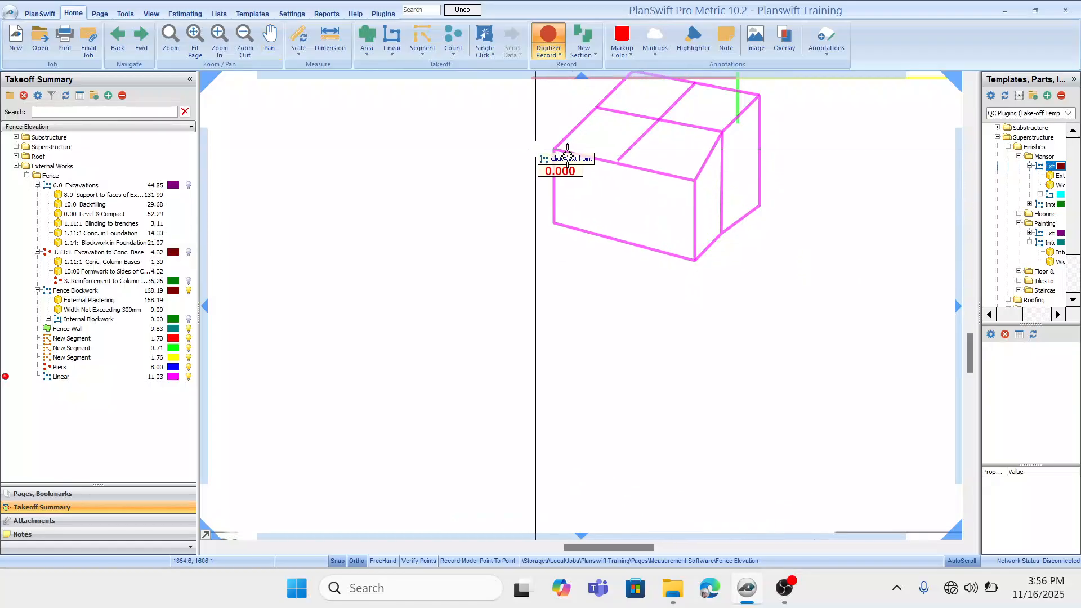
pyautogui.moveTo(791, 197); pyautogui.dragTo(352, 374)
pyautogui.moveTo(654, 188); pyautogui.dragTo(311, 246)
pyautogui.moveTo(719, 232)
pyautogui.mouseDown()
pyautogui.moveTo(586, 268)
pyautogui.moveTo(612, 327)
pyautogui.mouseUp()
# Examine the block sketch against the fence elevation and plan, including the pier height dimensions beside the last pier.
pyautogui.scroll(-5, 584, 306)
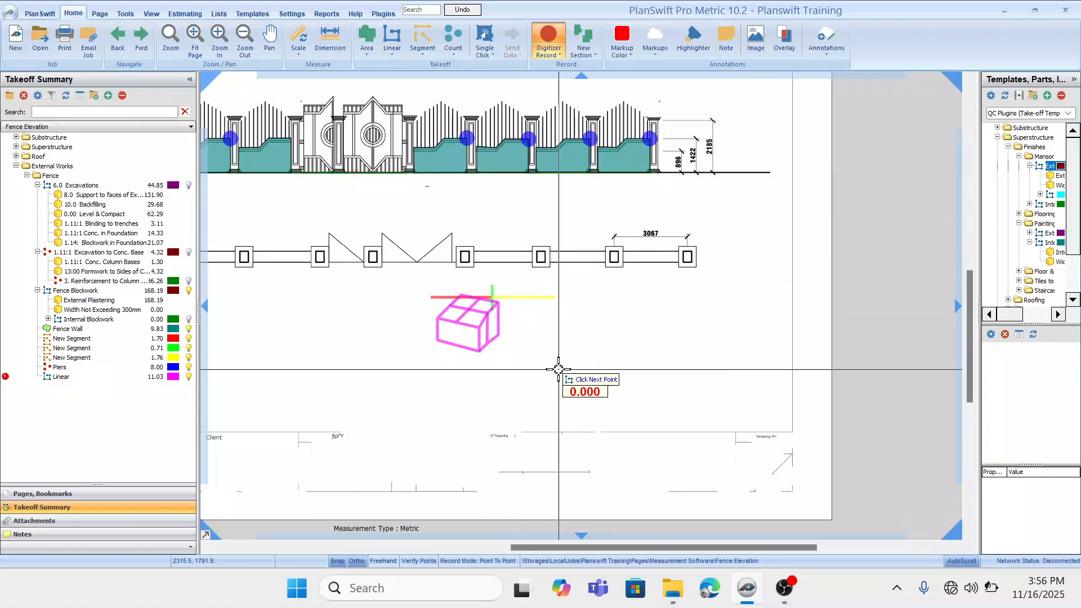
pyautogui.moveTo(556, 373); pyautogui.dragTo(591, 355)
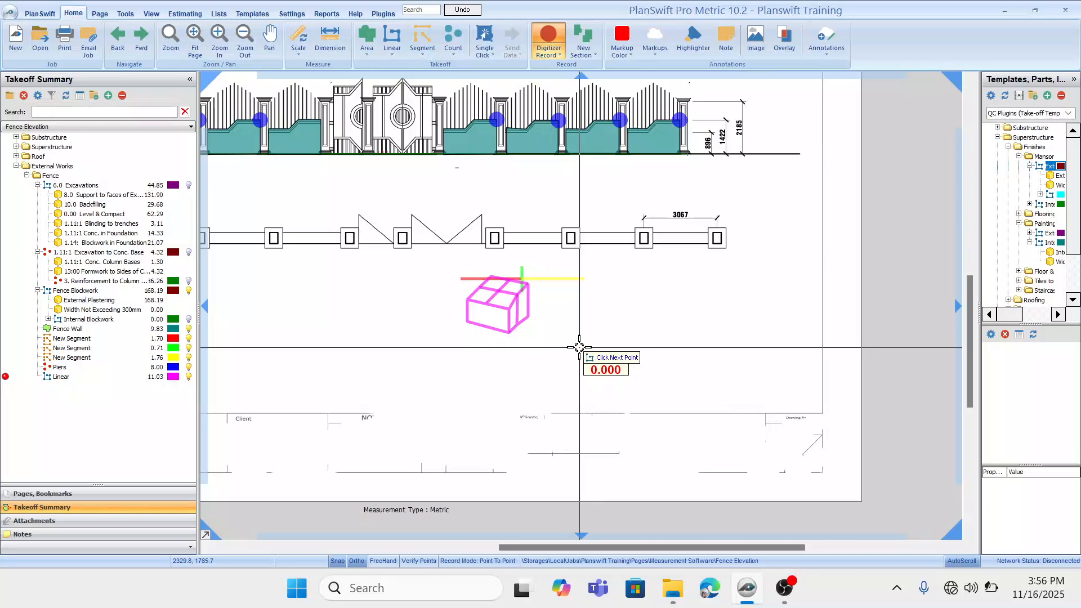
pyautogui.scroll(1, 579, 354)
pyautogui.scroll(-3, 576, 348)
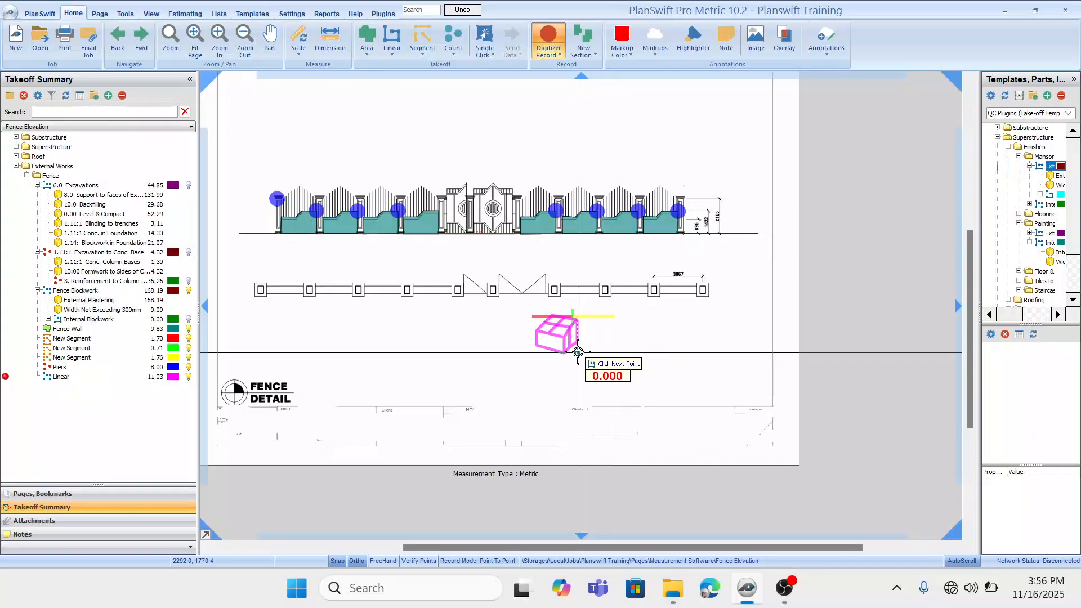
pyautogui.scroll(3, 561, 348)
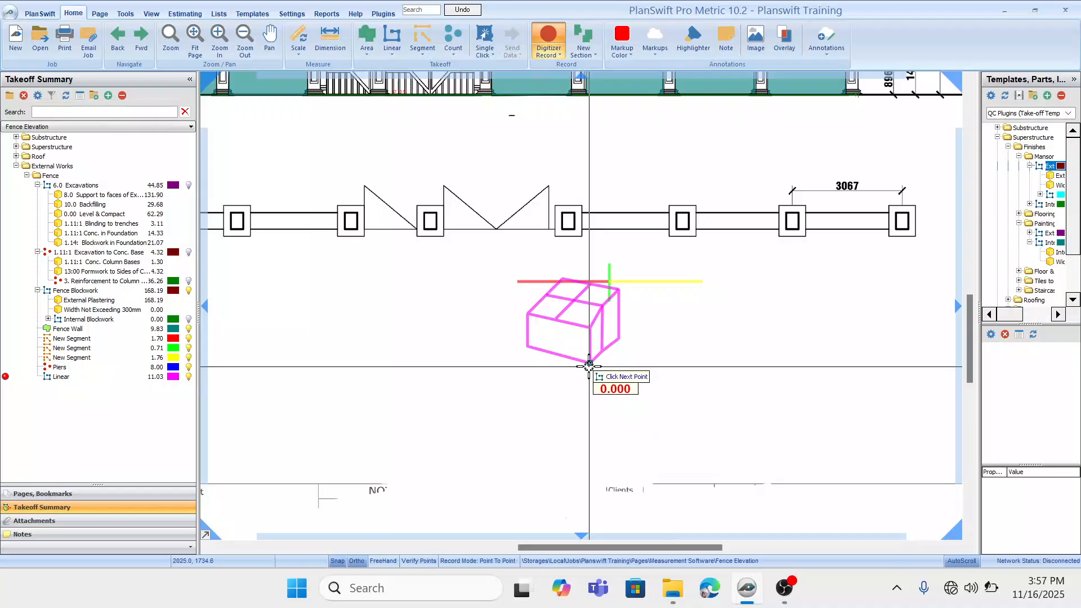
pyautogui.moveTo(696, 248); pyautogui.dragTo(606, 356)
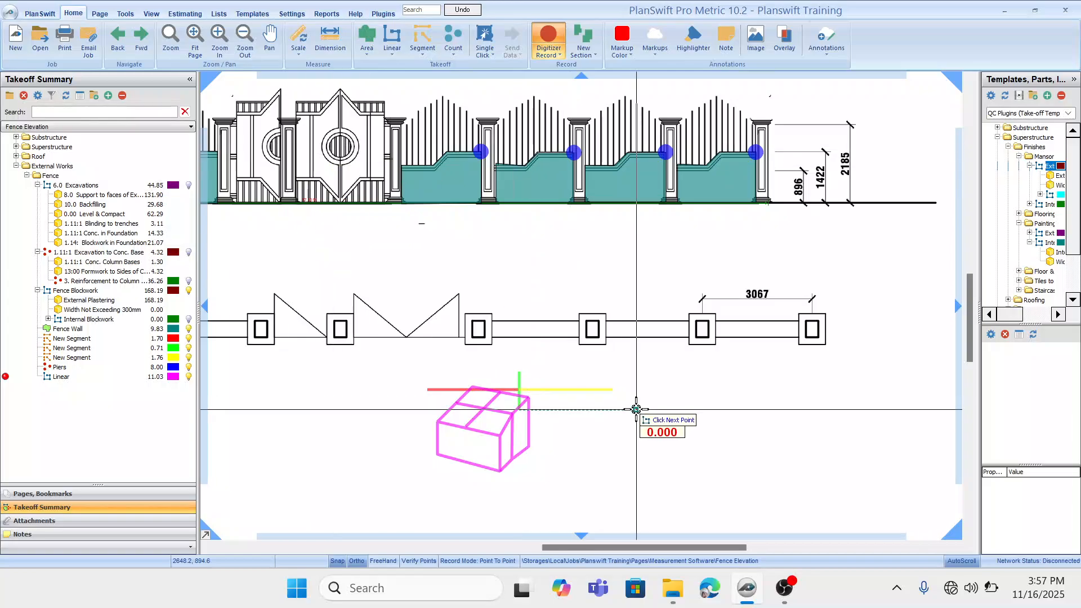
pyautogui.moveTo(700, 378); pyautogui.dragTo(719, 347)
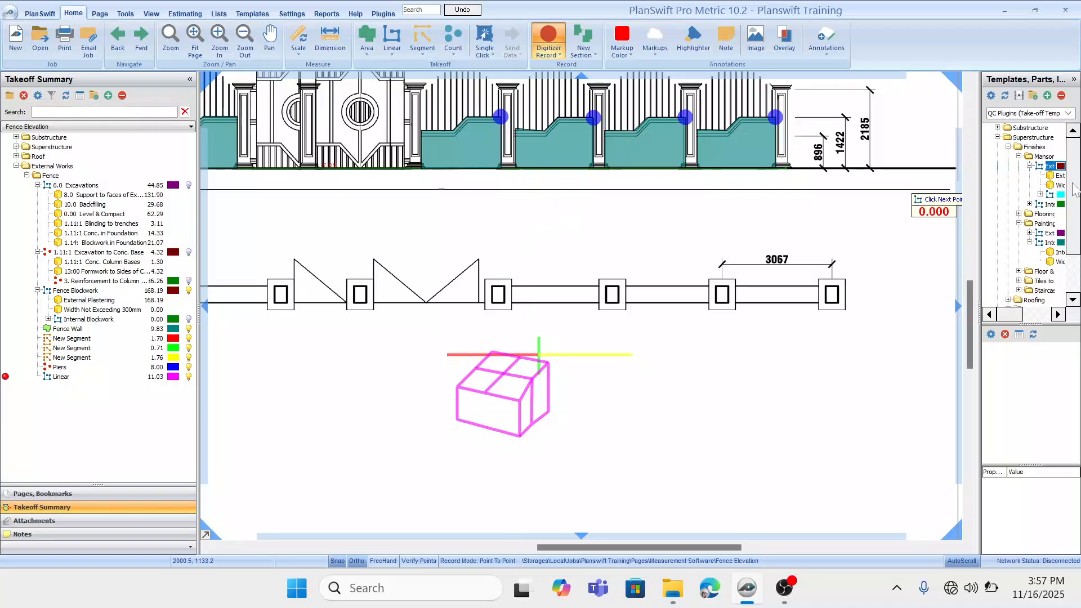
pyautogui.moveTo(897, 167); pyautogui.dragTo(859, 179)
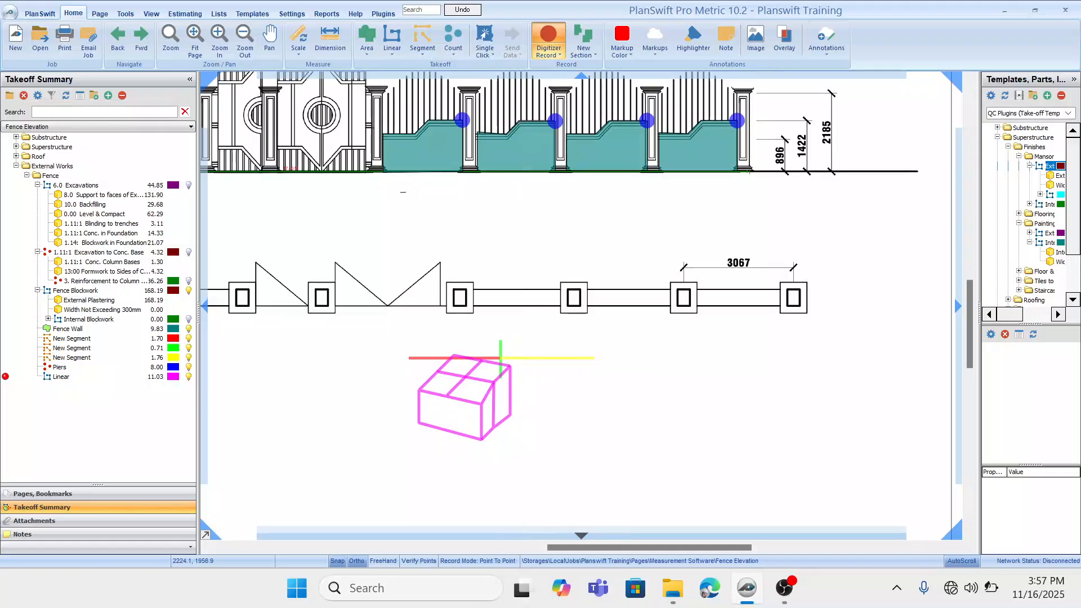
# Switch to Calculator, add 450 and 2185 for the total pier height, and close it.
pyautogui.click(451, 599)
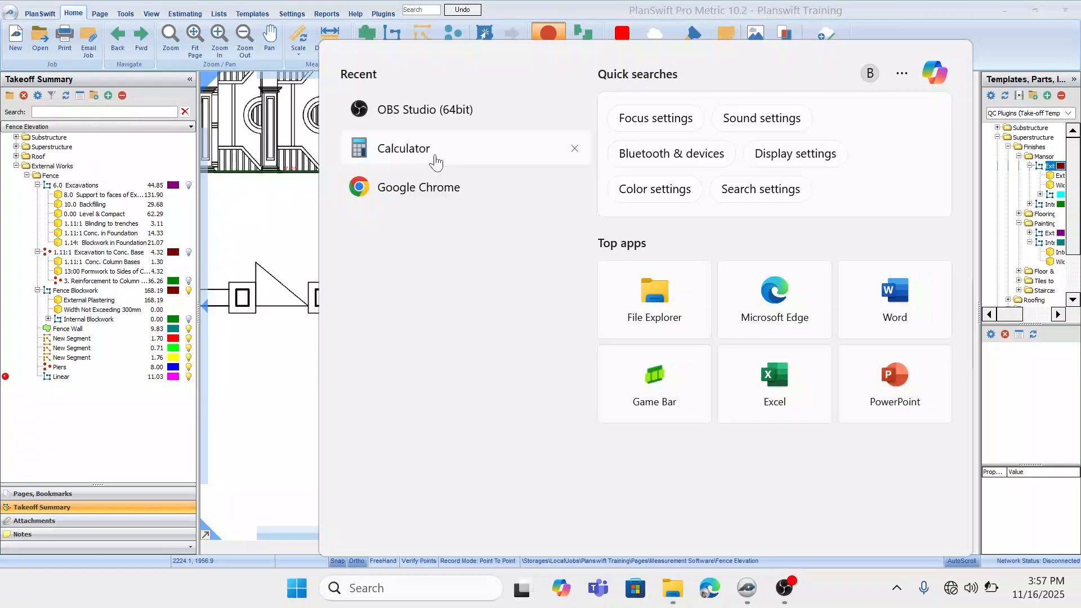
pyautogui.click(436, 162)
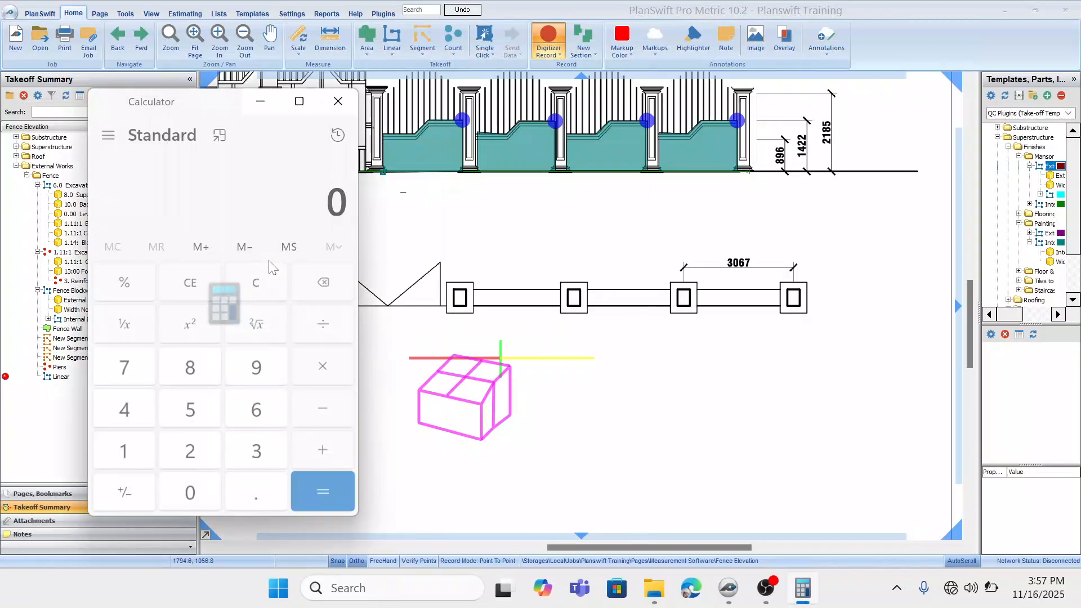
pyautogui.click(134, 422)
pyautogui.click(194, 414)
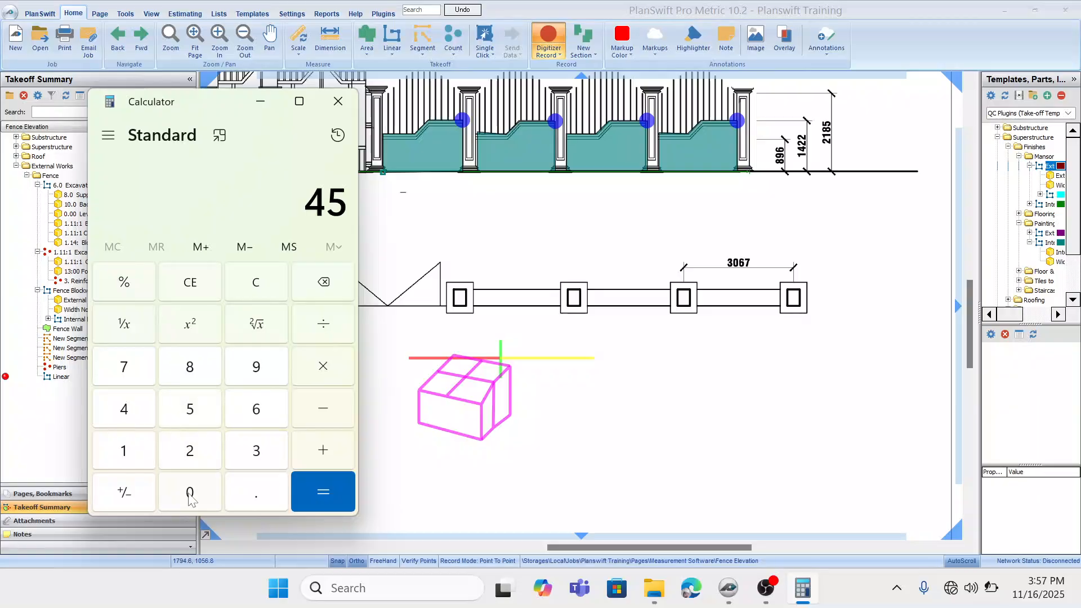
pyautogui.click(191, 492)
pyautogui.click(328, 454)
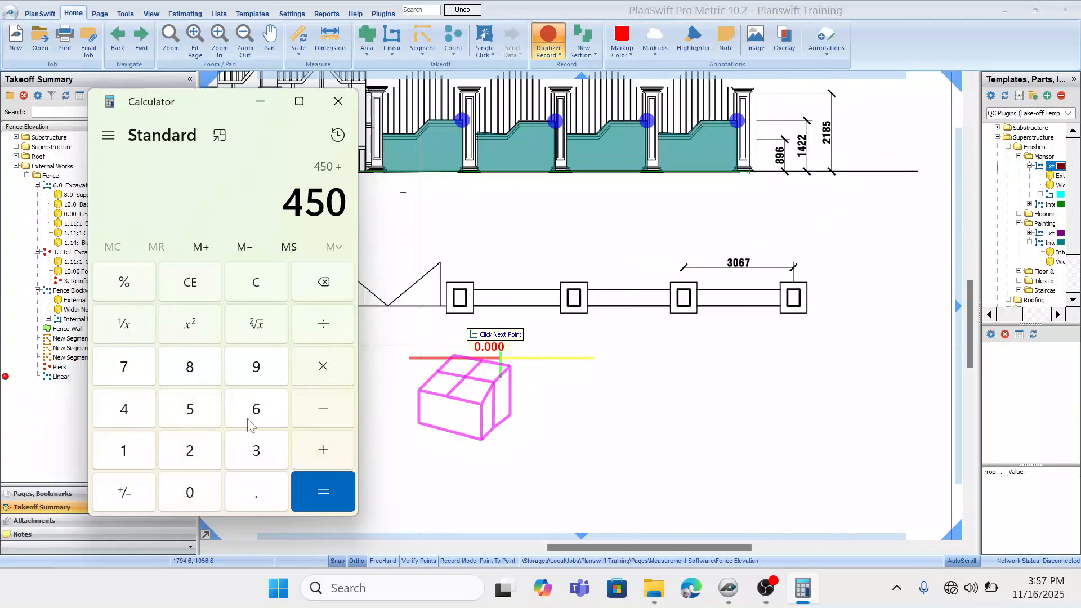
pyautogui.click(192, 453)
pyautogui.click(133, 451)
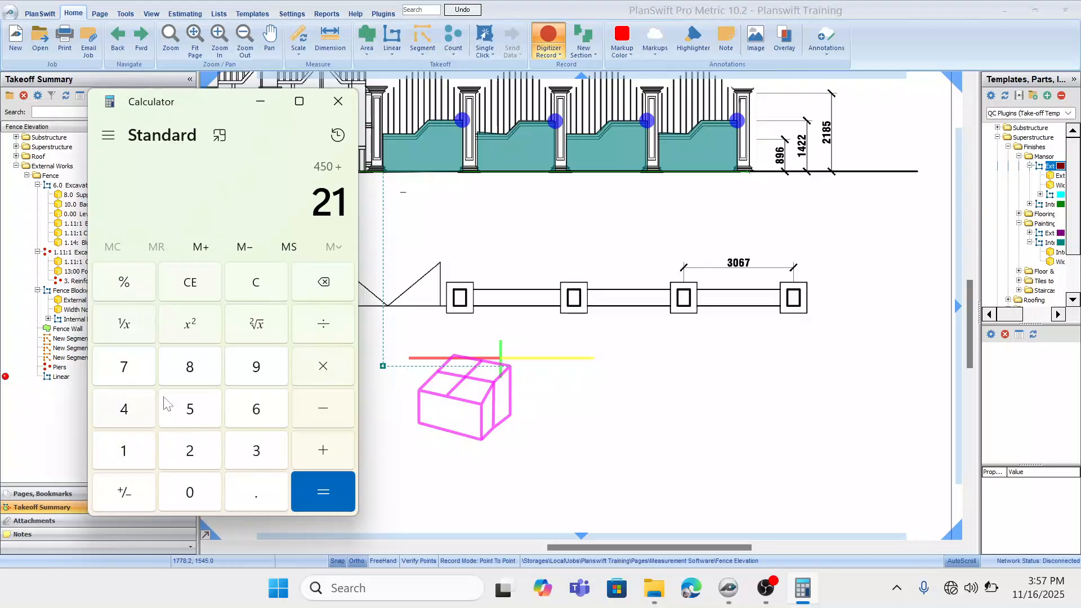
pyautogui.click(188, 374)
pyautogui.click(188, 412)
pyautogui.click(315, 481)
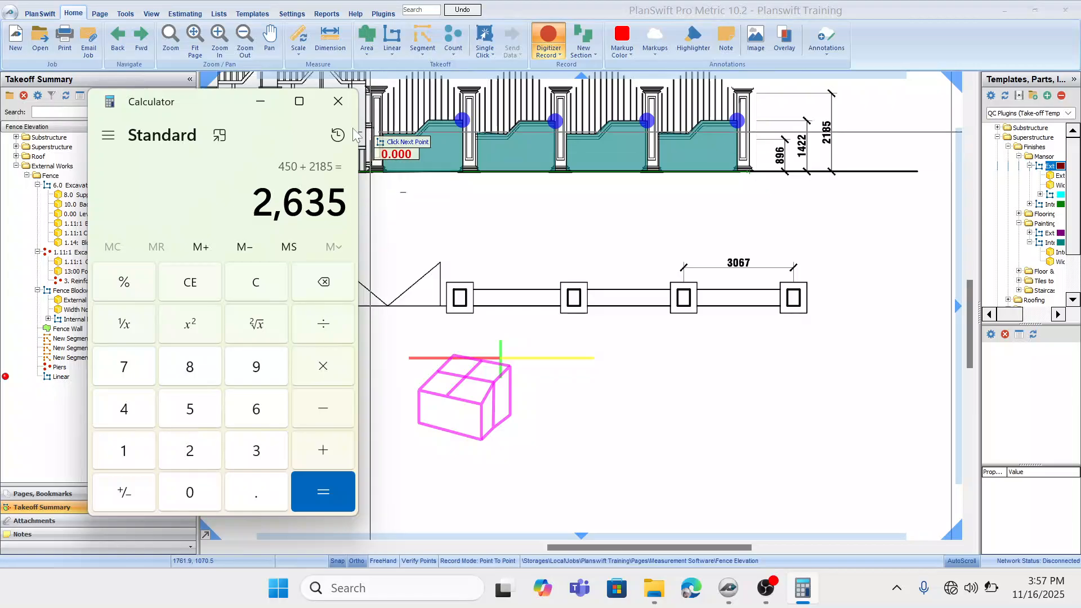
pyautogui.click(337, 102)
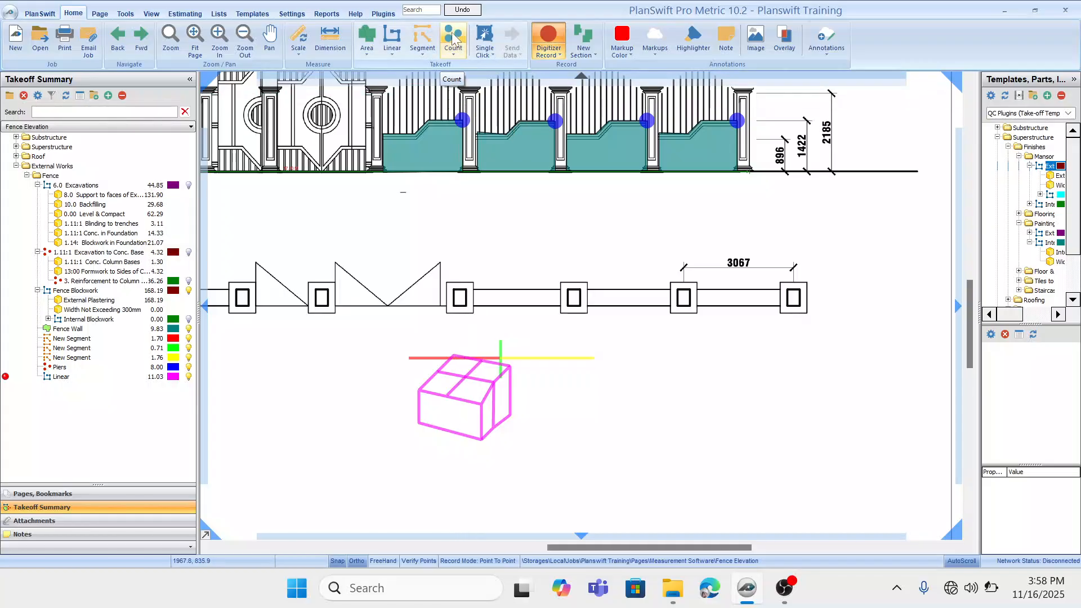
# Open the advanced properties of the Piers count takeoff.
pyautogui.click(102, 365)
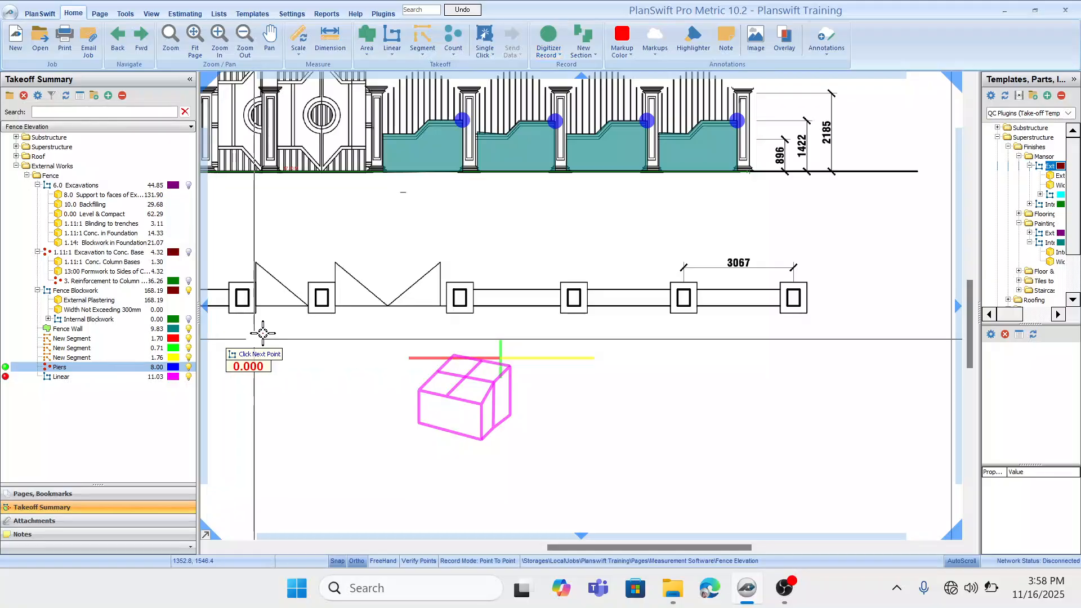
pyautogui.click(65, 378)
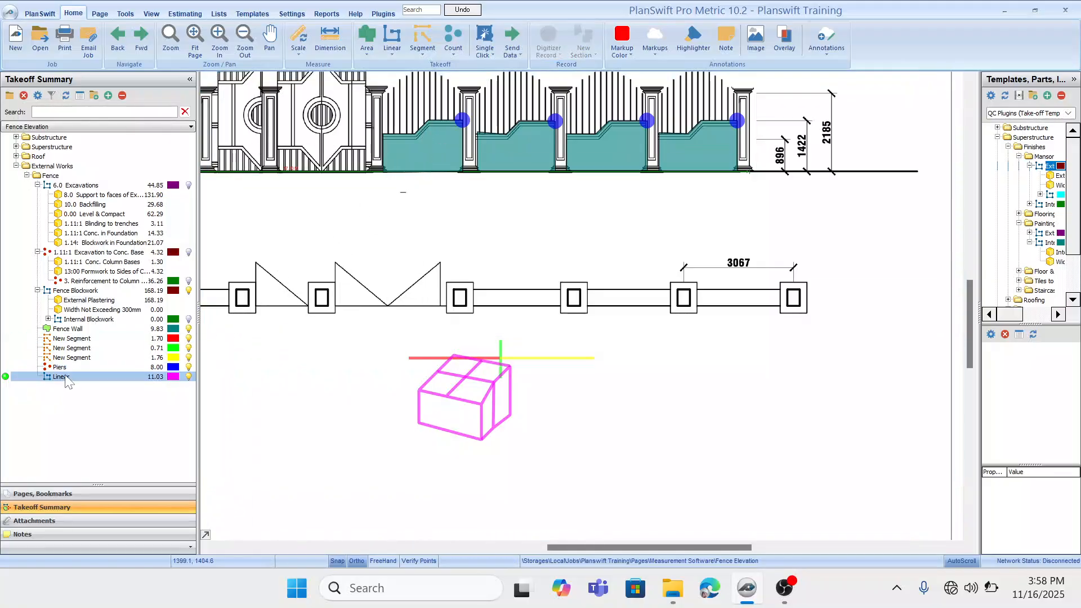
pyautogui.click(62, 368)
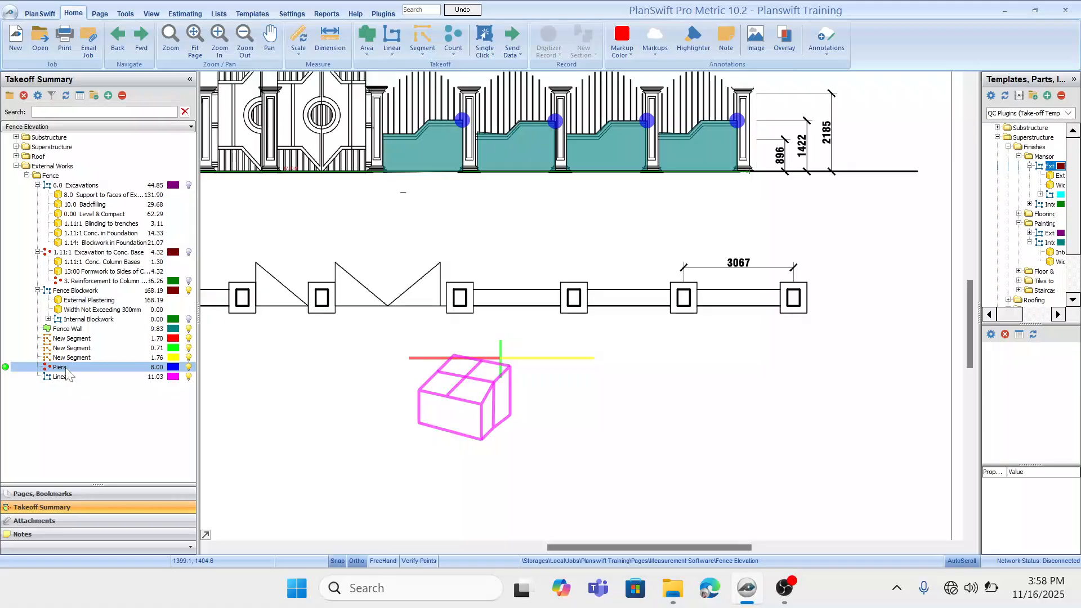
pyautogui.doubleClick(66, 368)
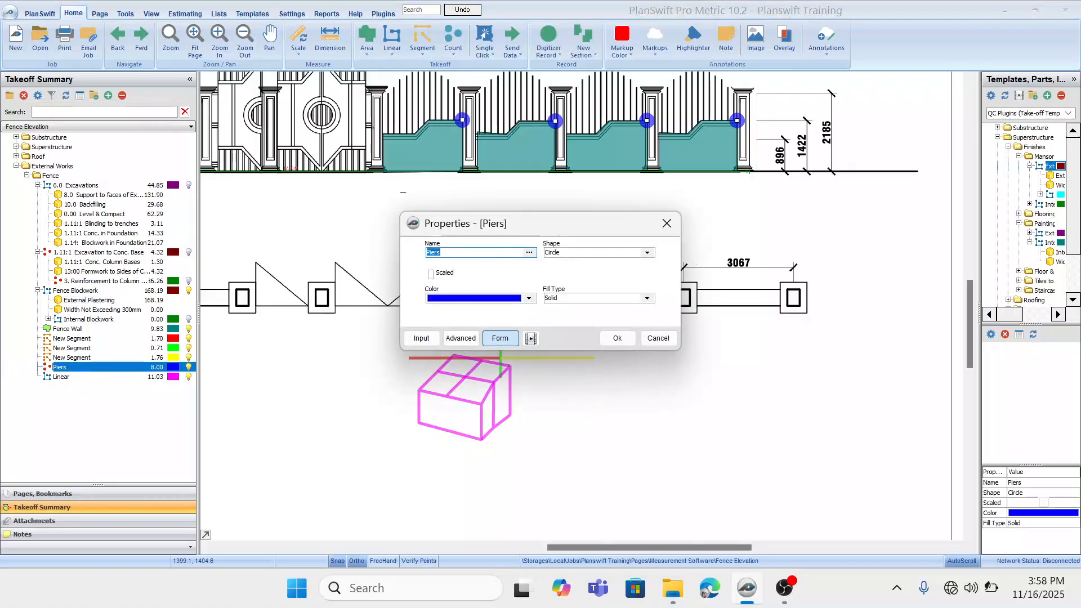
pyautogui.click(459, 338)
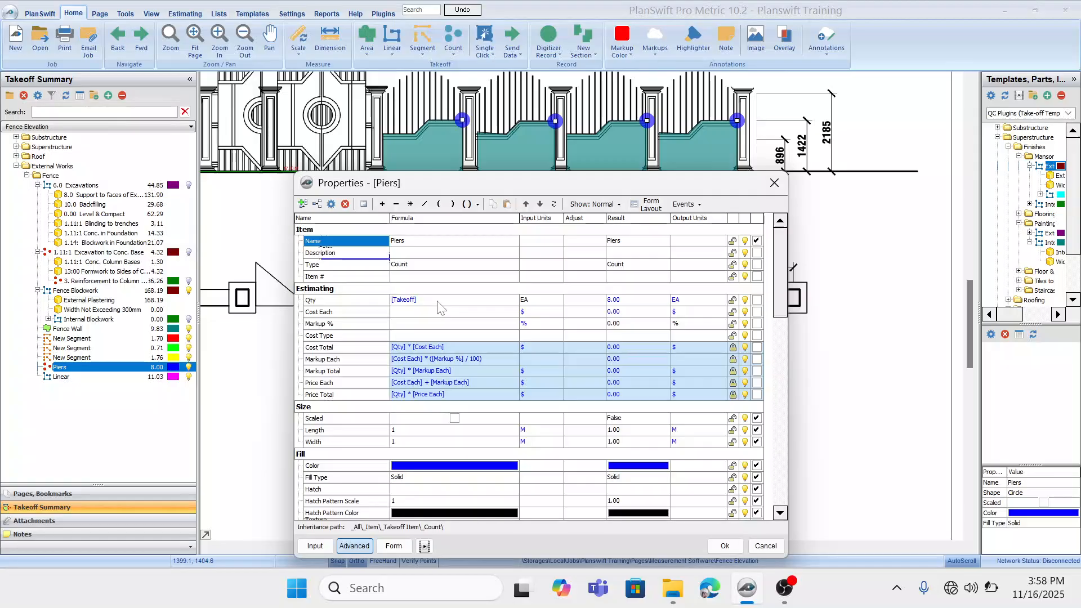
# Extend the Piers Qty formula to [Takeoff] * (0.45 *, leaving it open for the height factor.
pyautogui.click(438, 301)
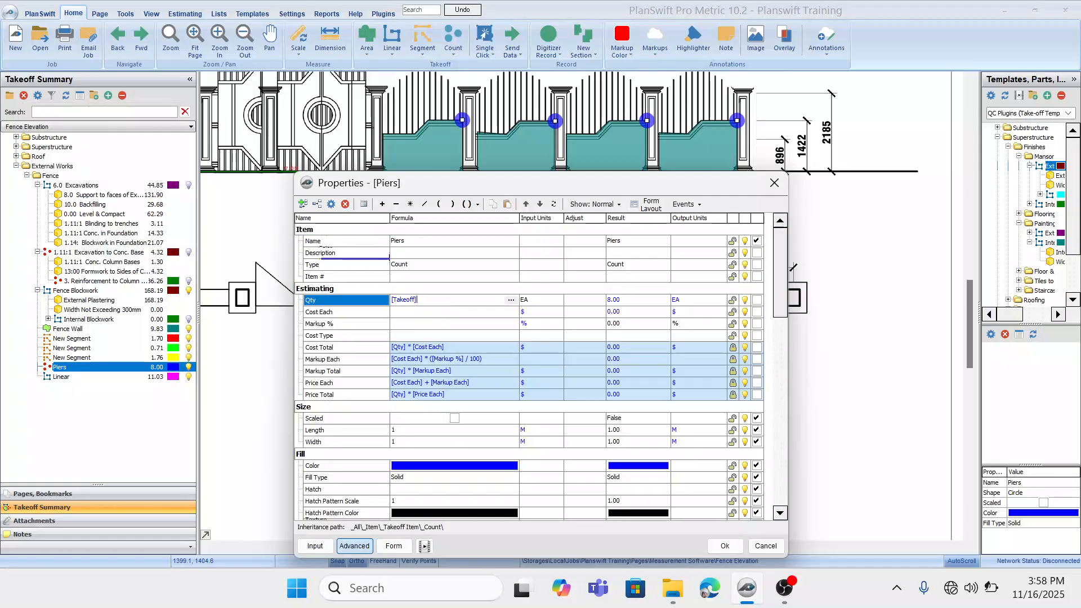
pyautogui.click(410, 205)
pyautogui.write('0.45 *')
# Switch to Calculator, add 2185 and 450 for the formula's height factor, and return to the Piers properties.
pyautogui.click(399, 588)
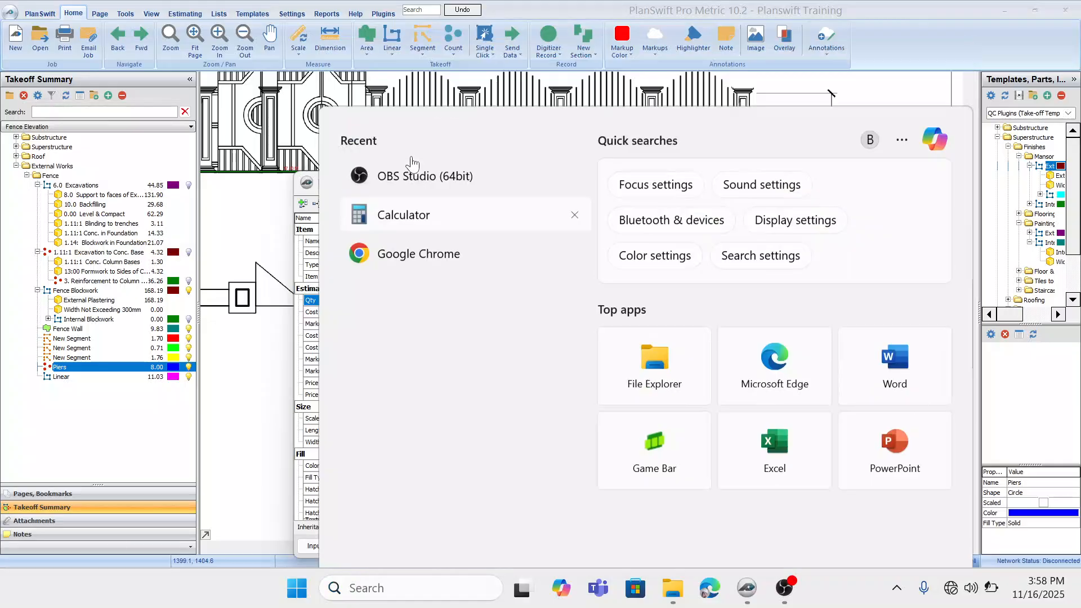
pyautogui.click(411, 158)
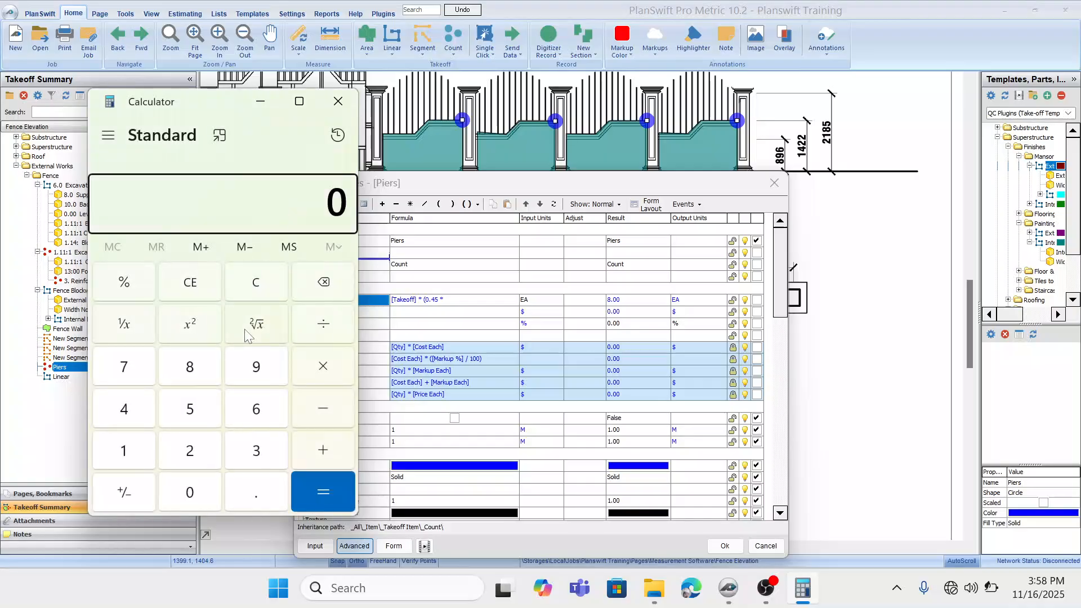
pyautogui.click(190, 453)
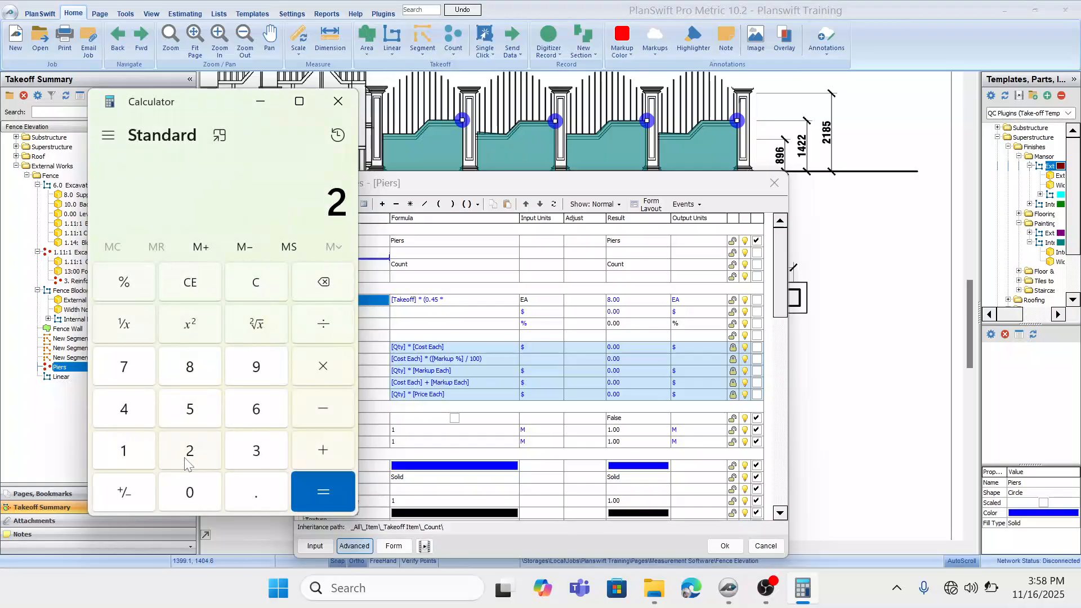
pyautogui.click(135, 453)
pyautogui.click(185, 372)
pyautogui.click(188, 408)
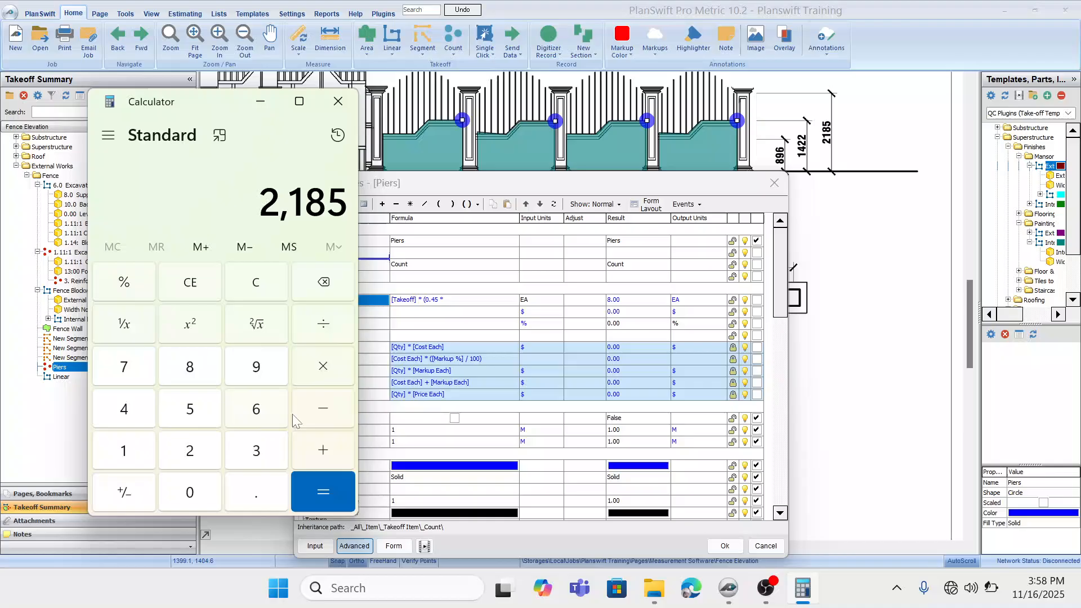
pyautogui.click(325, 450)
pyautogui.click(130, 415)
pyautogui.click(189, 410)
pyautogui.click(191, 493)
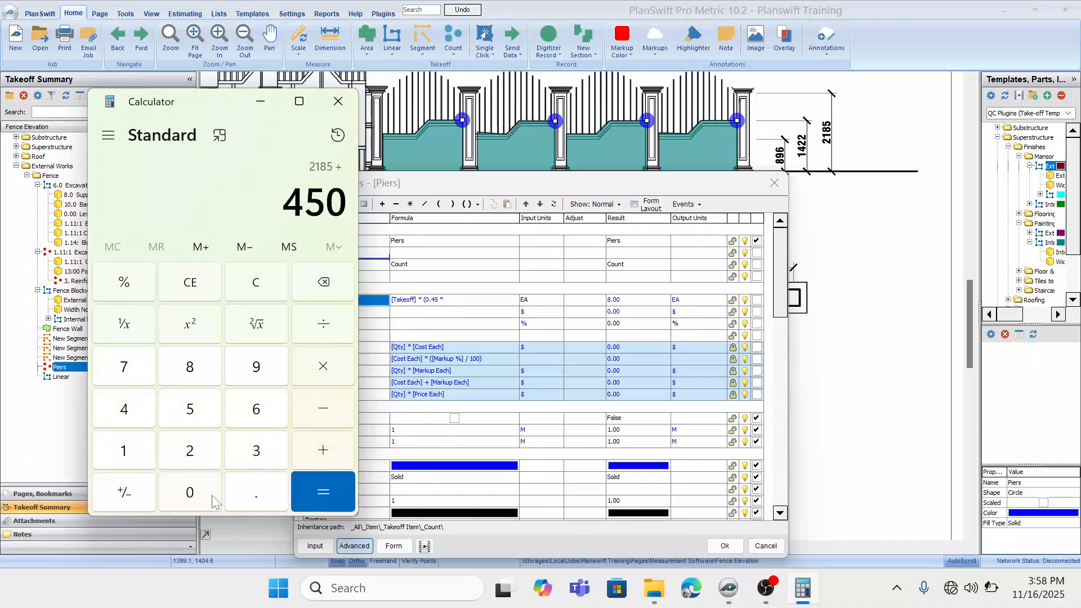
pyautogui.click(336, 507)
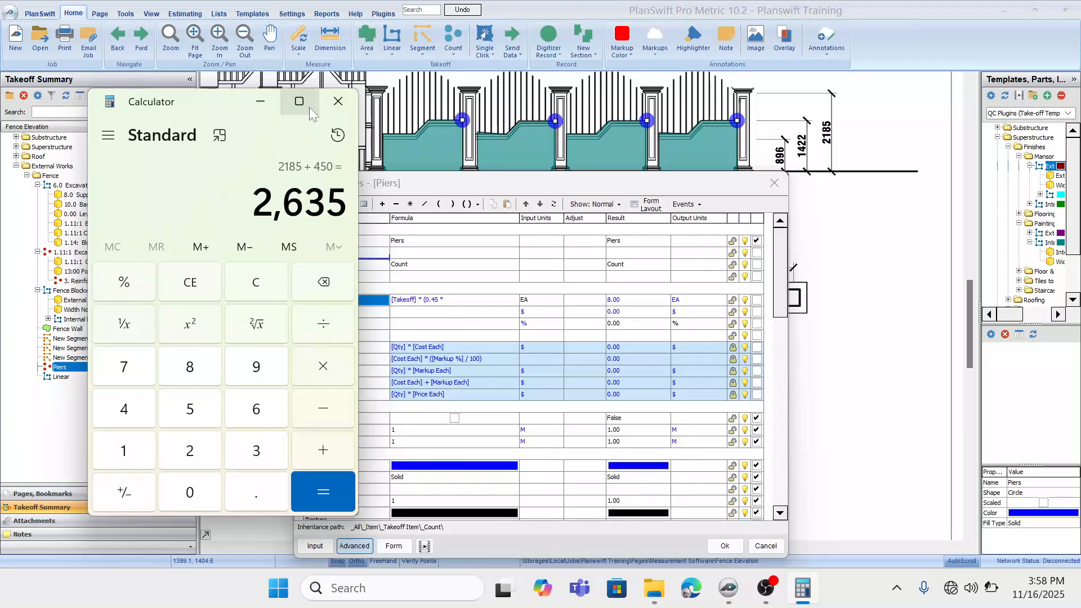
pyautogui.click(338, 101)
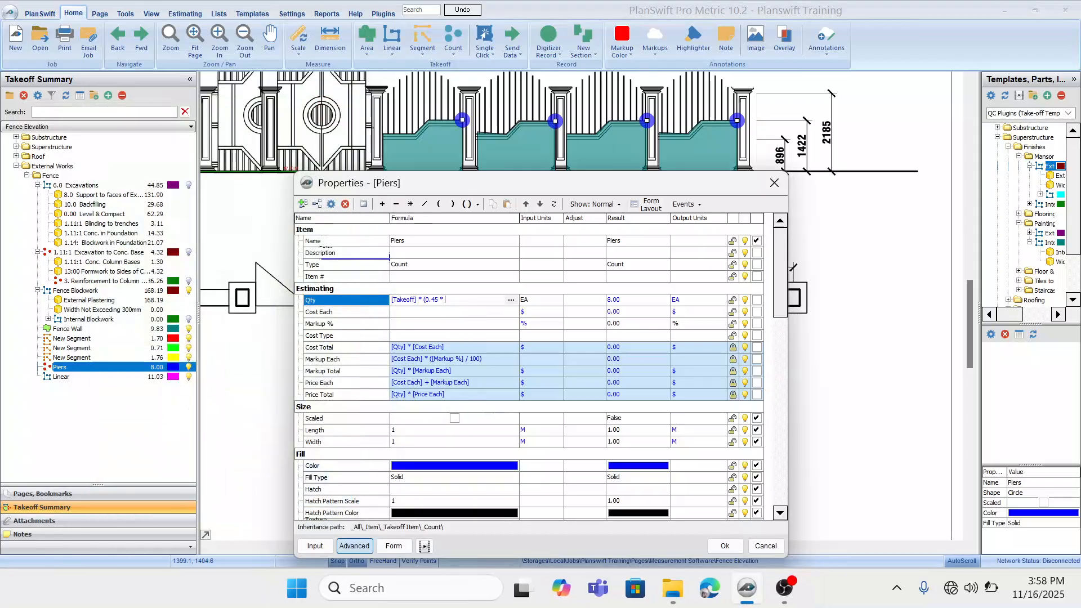
# Complete the Piers Qty formula by entering 2.635 as the height factor and closing the bracket.
pyautogui.write('.635)P')
pyautogui.moveTo(545, 189); pyautogui.dragTo(532, 146)
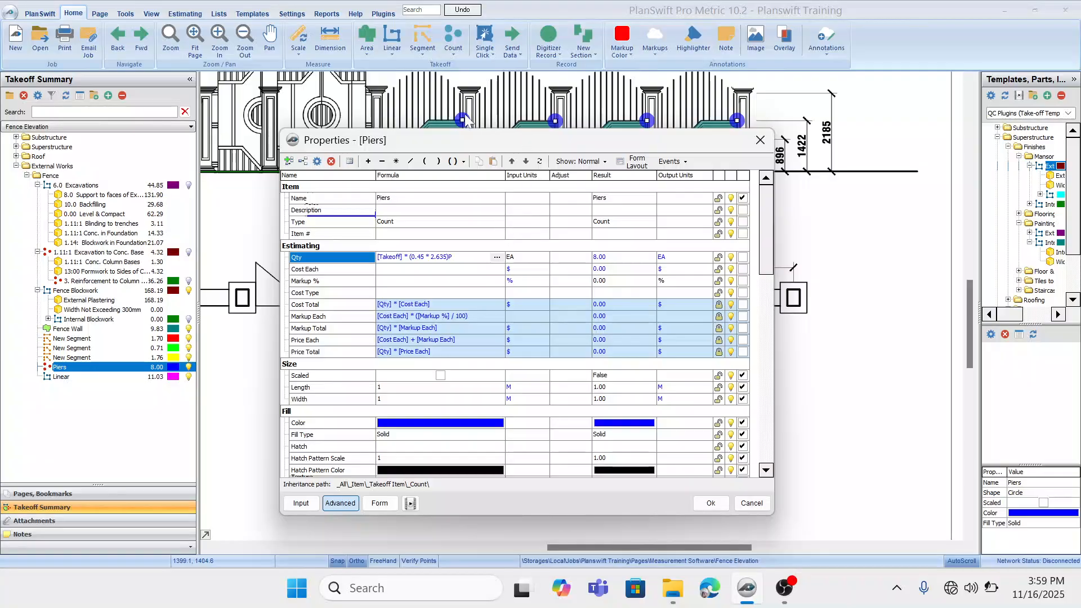
# Set the input units of the Piers Qty to SQ M and accept the properties.
pyautogui.click(545, 260)
pyautogui.click(541, 258)
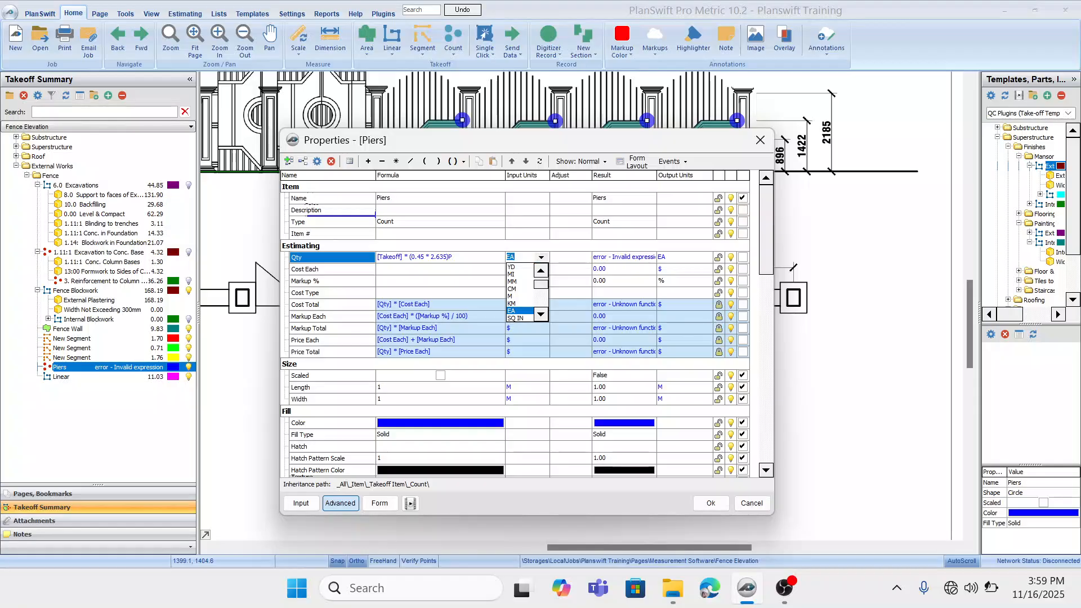
pyautogui.click(542, 312)
pyautogui.click(542, 311)
pyautogui.click(542, 311)
pyautogui.click(542, 310)
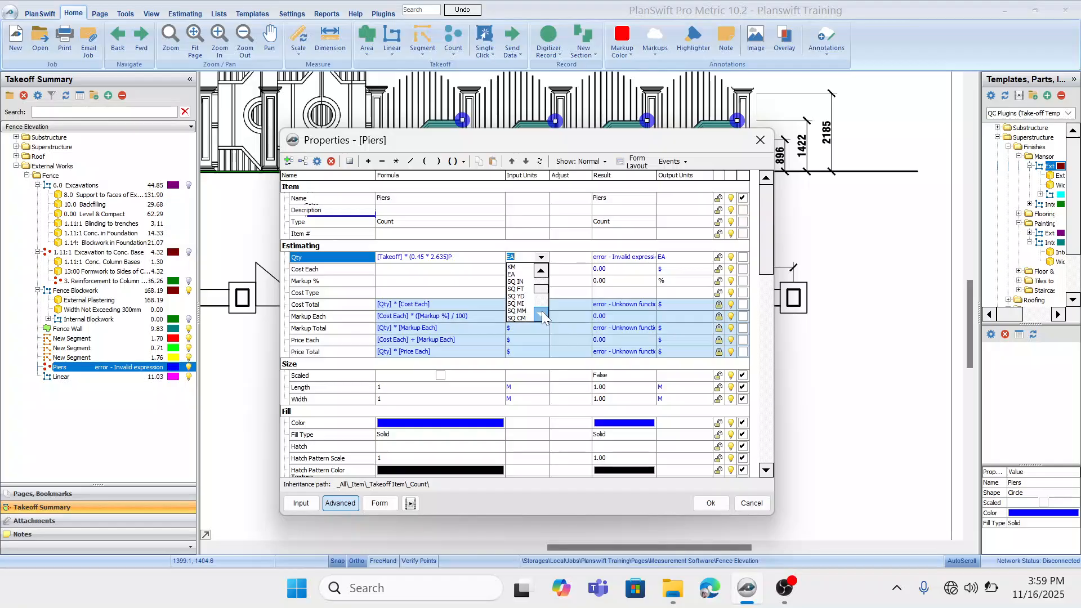
pyautogui.click(541, 311)
pyautogui.click(542, 310)
pyautogui.click(541, 310)
pyautogui.click(541, 270)
pyautogui.click(541, 271)
pyautogui.click(542, 271)
pyautogui.click(519, 275)
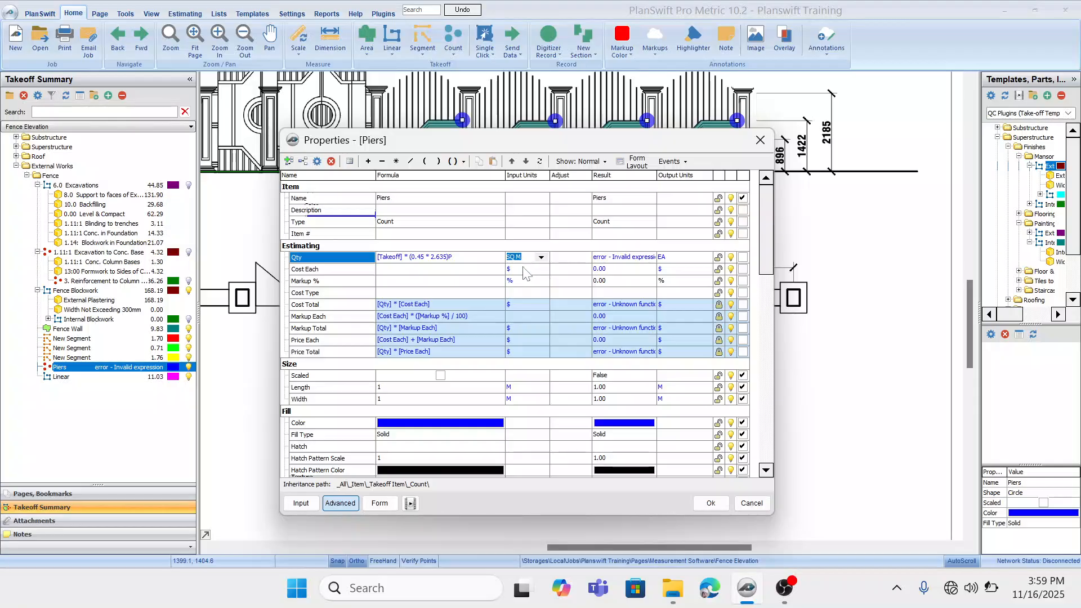
pyautogui.click(718, 507)
# Reopen the Piers properties, correct the Qty formula to [Takeoff] * (0.45 * 2.635), and accept it.
pyautogui.moveTo(434, 234); pyautogui.dragTo(487, 237)
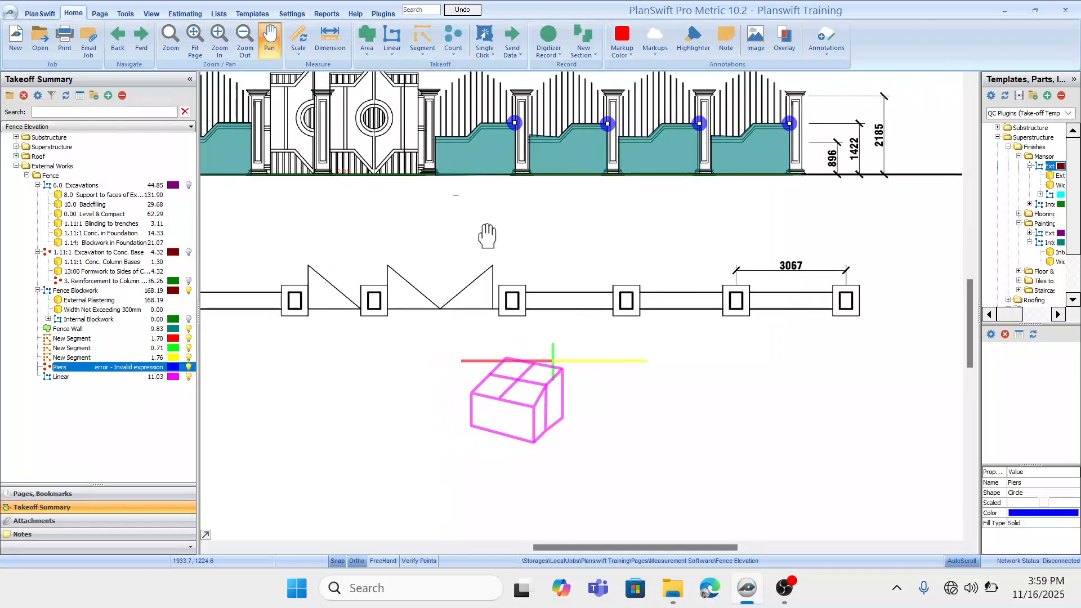
pyautogui.press('Escape')
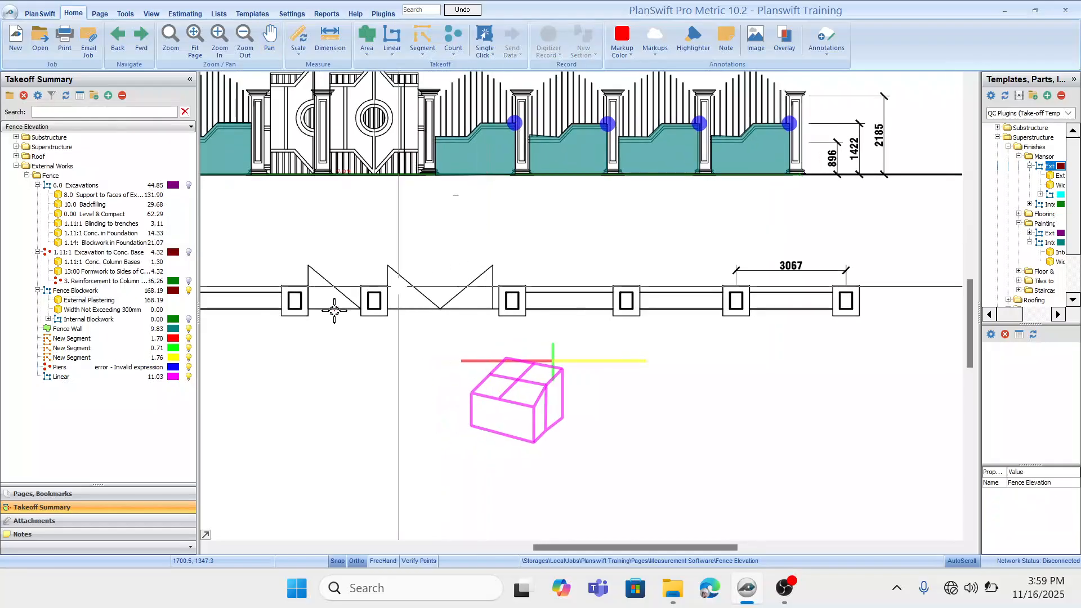
pyautogui.doubleClick(129, 369)
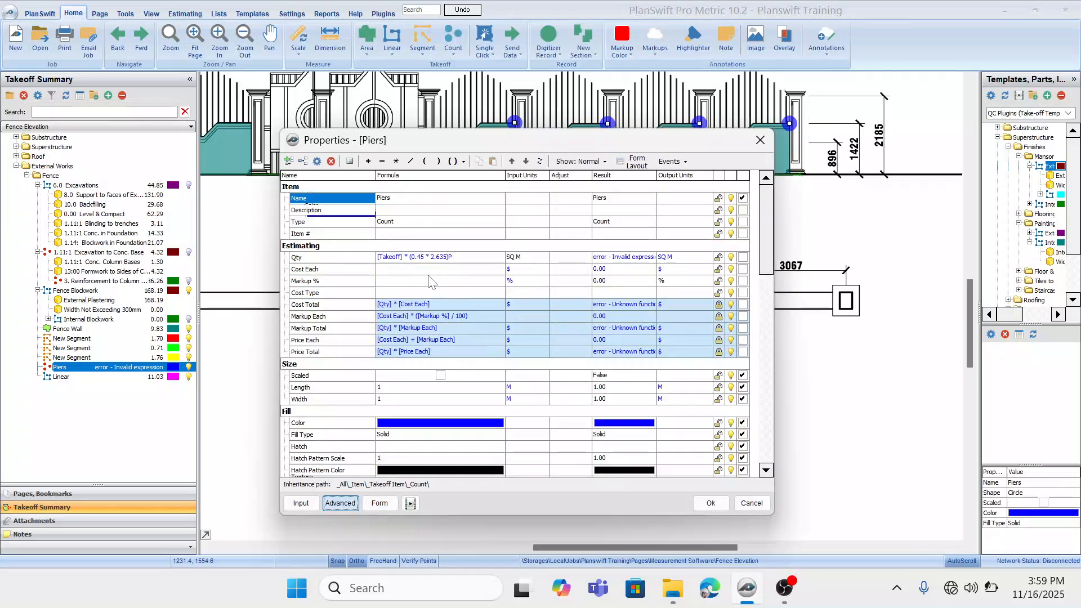
pyautogui.click(459, 260)
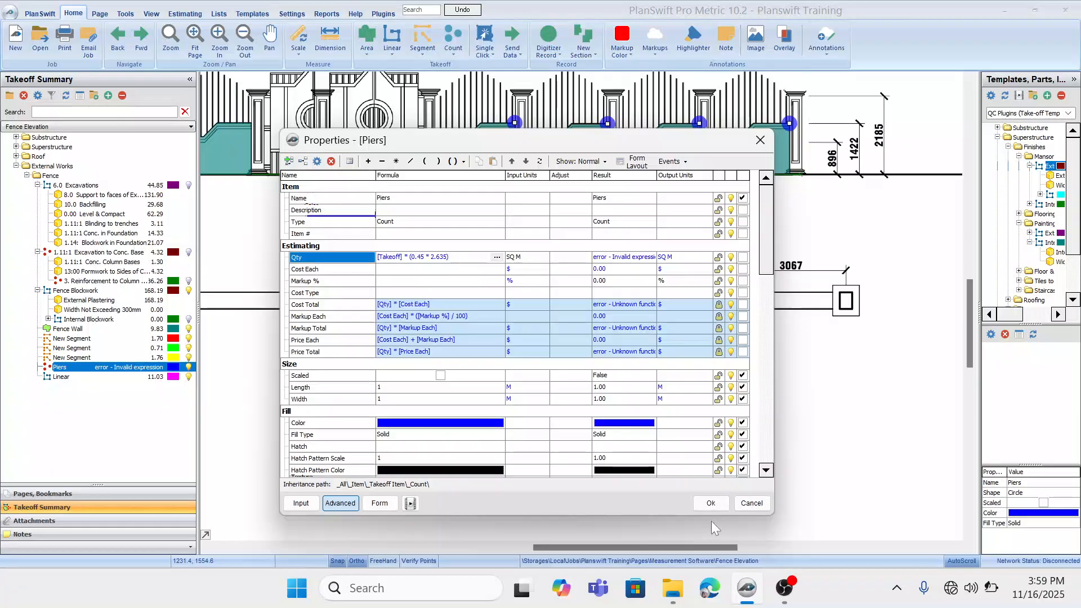
pyautogui.click(711, 503)
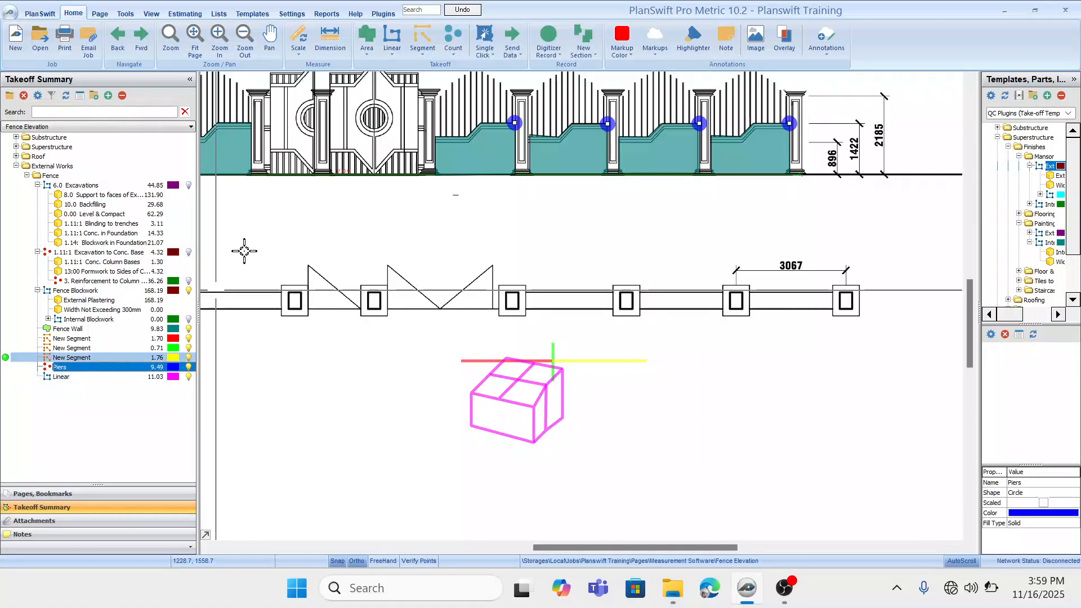
# Examine the counted piers and traced wall panels along the full fence elevation and plan.
pyautogui.moveTo(519, 128); pyautogui.dragTo(682, 163)
pyautogui.moveTo(332, 127); pyautogui.dragTo(389, 126)
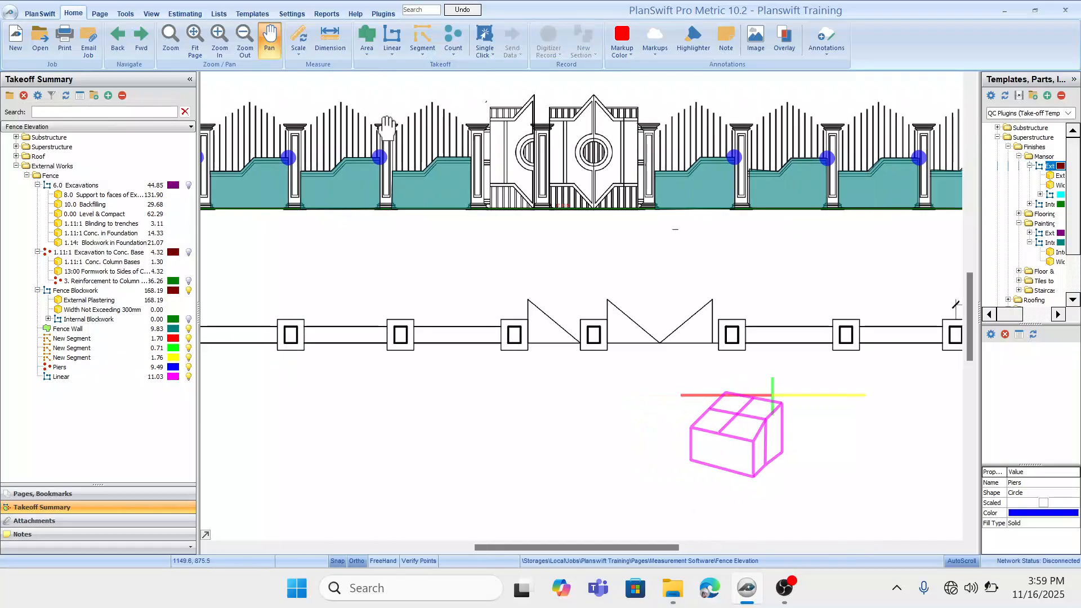
pyautogui.moveTo(323, 256); pyautogui.dragTo(414, 265)
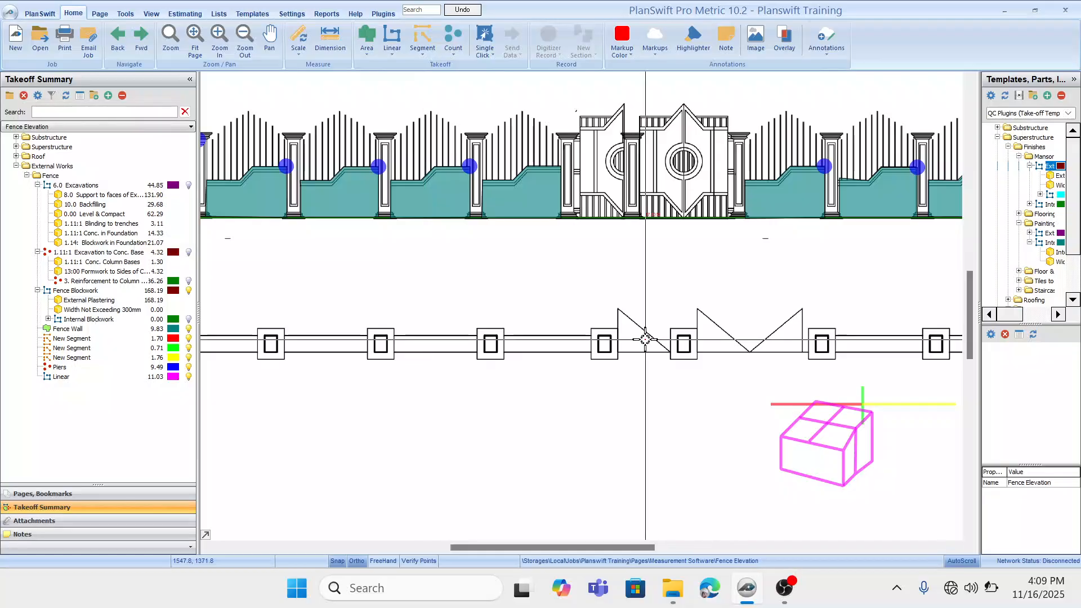
pyautogui.moveTo(605, 278); pyautogui.dragTo(700, 313)
pyautogui.moveTo(580, 315); pyautogui.dragTo(627, 317)
pyautogui.moveTo(709, 319); pyautogui.dragTo(651, 316)
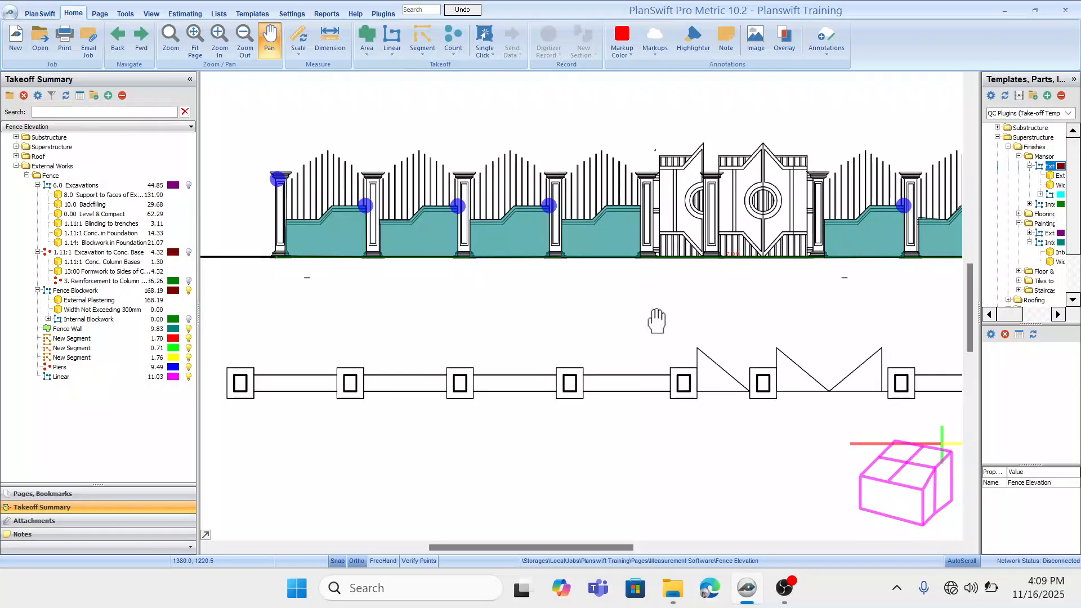
pyautogui.moveTo(743, 332); pyautogui.dragTo(673, 334)
pyautogui.moveTo(796, 313); pyautogui.dragTo(694, 318)
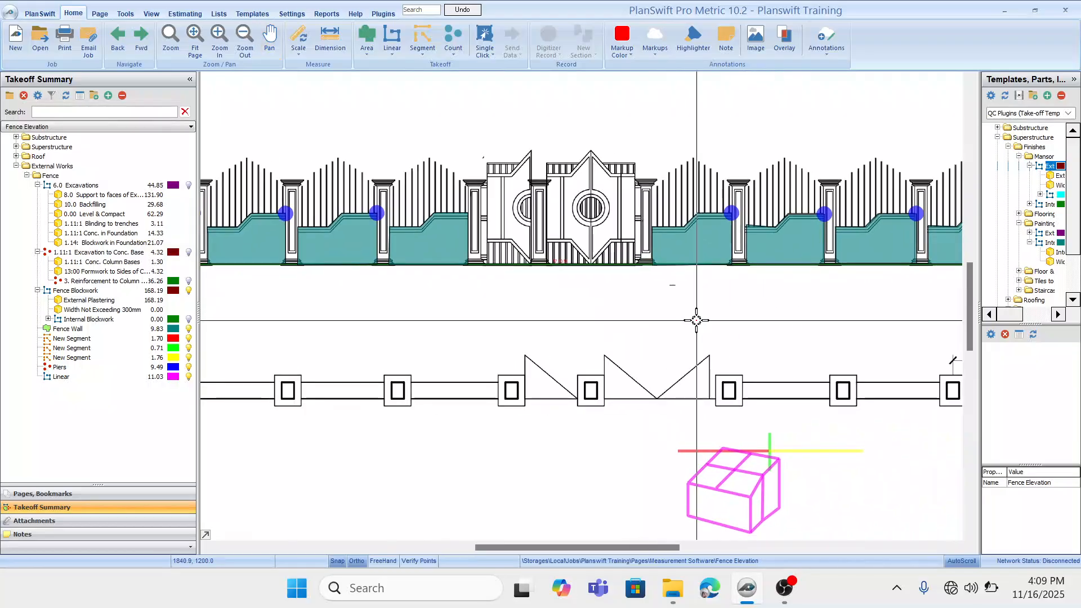
pyautogui.moveTo(780, 311)
pyautogui.mouseDown()
pyautogui.moveTo(692, 282)
pyautogui.moveTo(608, 275)
pyautogui.mouseUp()
pyautogui.moveTo(785, 285); pyautogui.dragTo(675, 287)
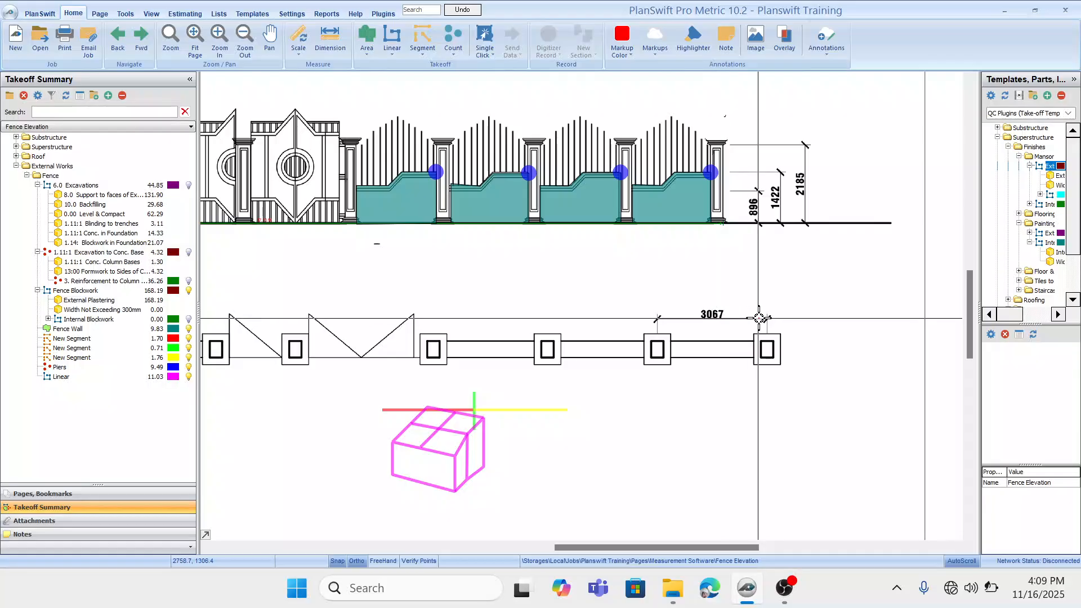
pyautogui.moveTo(514, 284)
pyautogui.mouseDown()
pyautogui.moveTo(649, 304)
pyautogui.moveTo(641, 294)
pyautogui.moveTo(658, 275)
pyautogui.mouseUp()
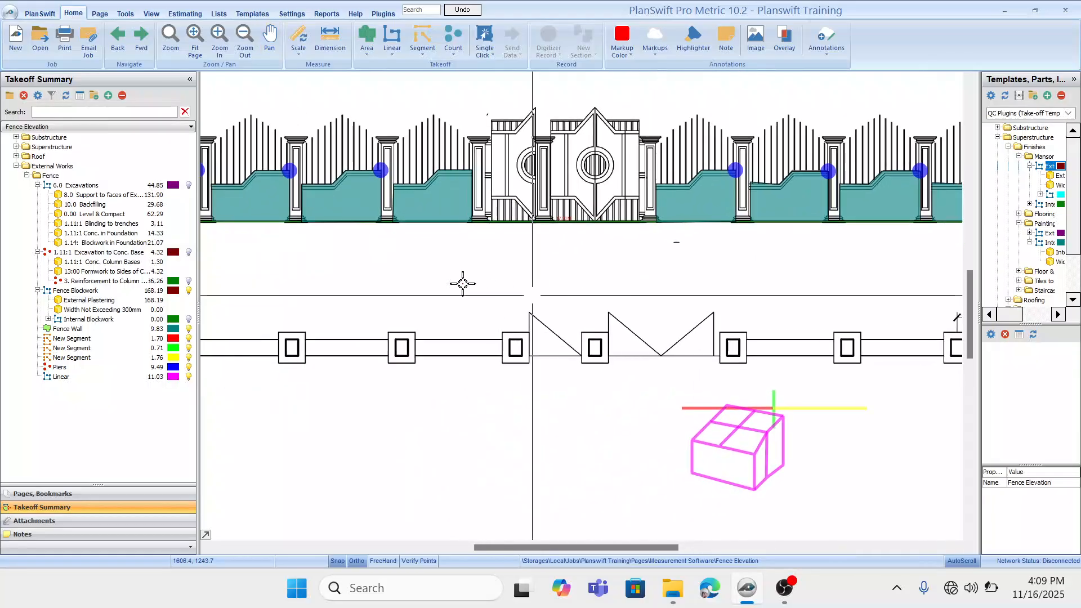
# Go to the Site Plan page and check the linear total of the Fence Blockwork section.
pyautogui.click(119, 38)
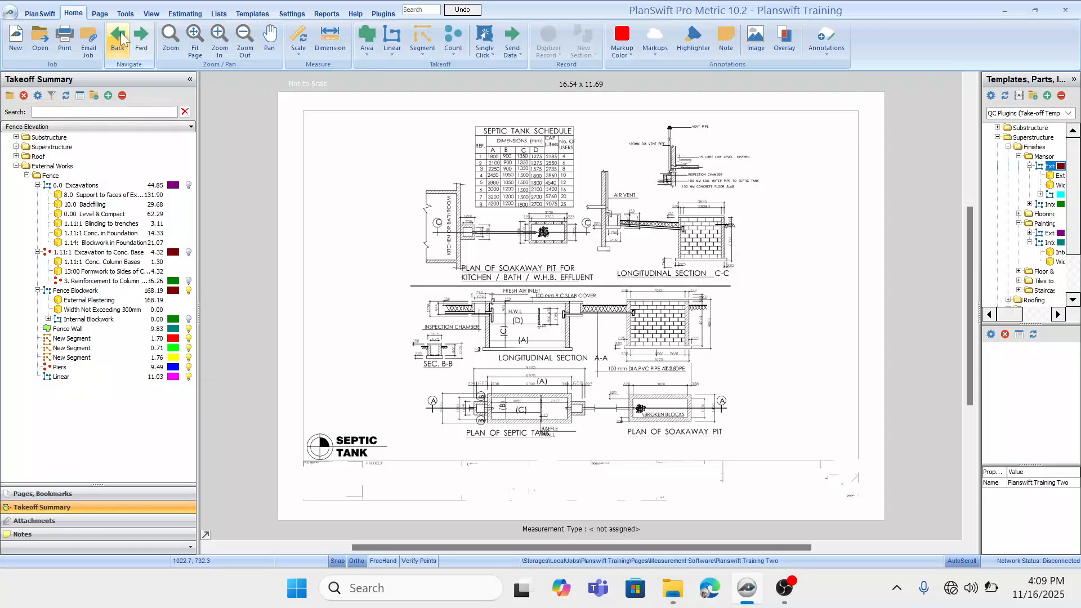
pyautogui.click(120, 38)
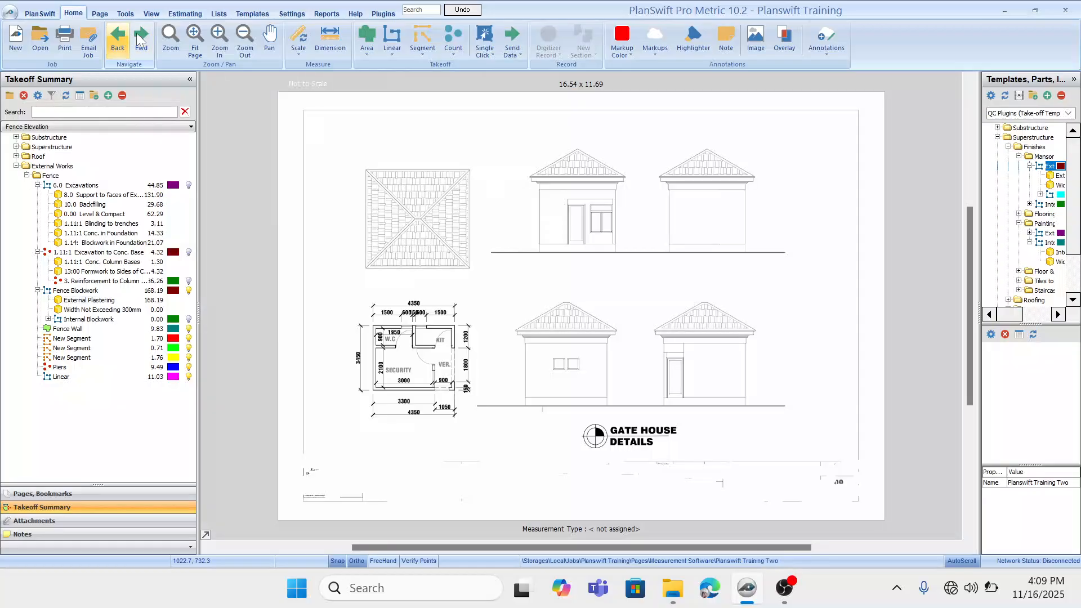
pyautogui.click(140, 35)
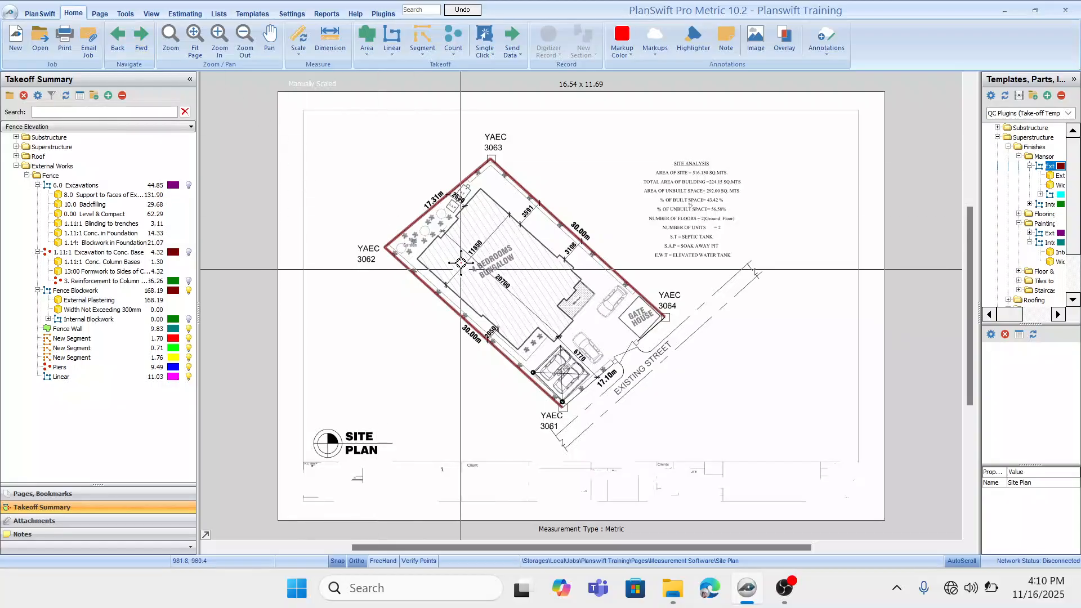
pyautogui.scroll(-2, 460, 263)
pyautogui.moveTo(510, 287)
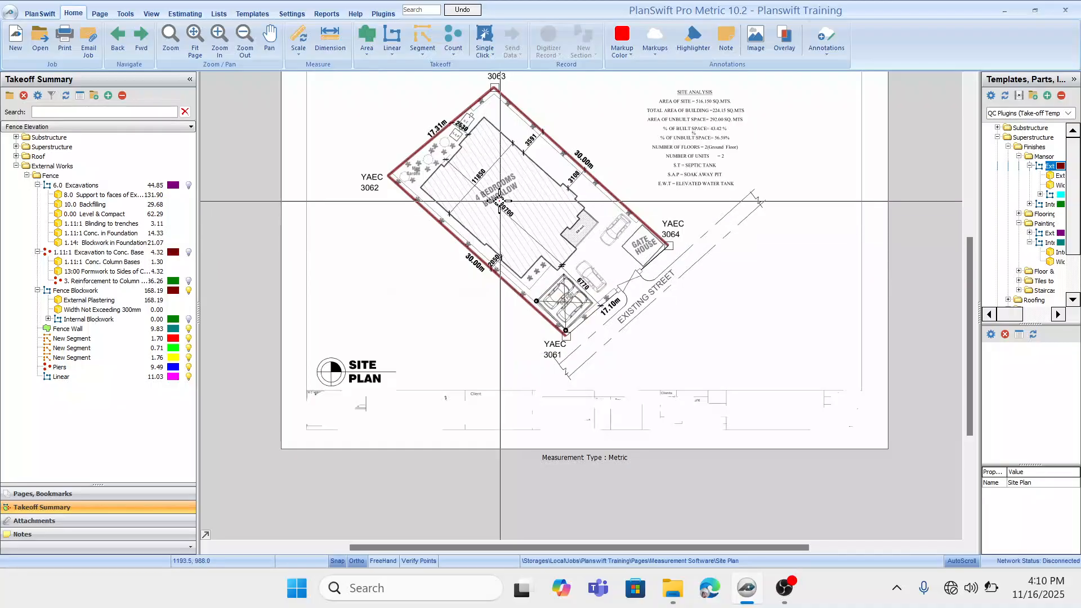
pyautogui.moveTo(499, 197); pyautogui.dragTo(508, 186)
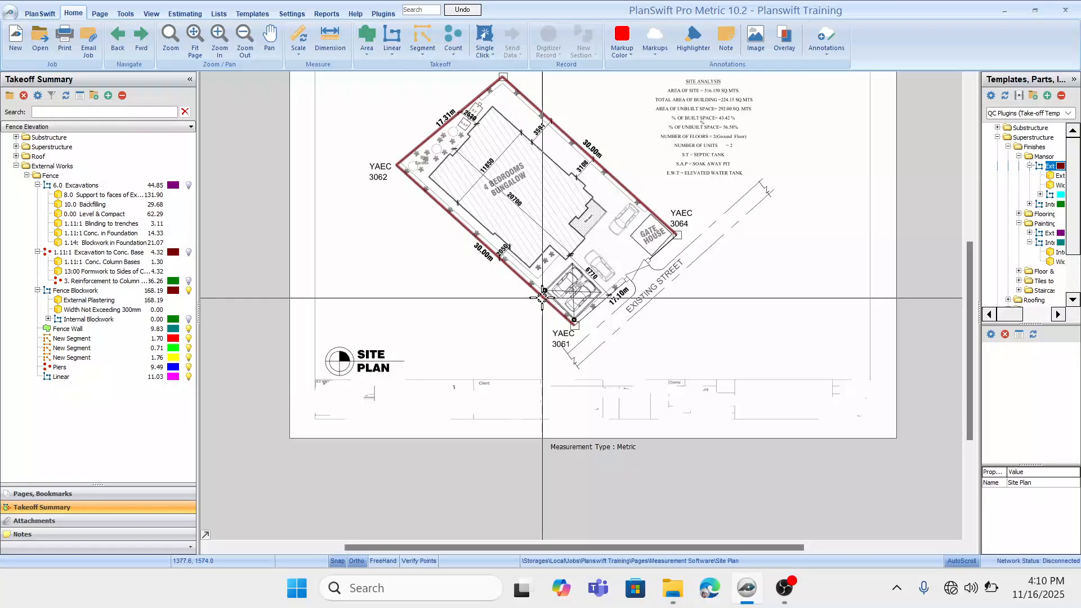
pyautogui.moveTo(542, 297)
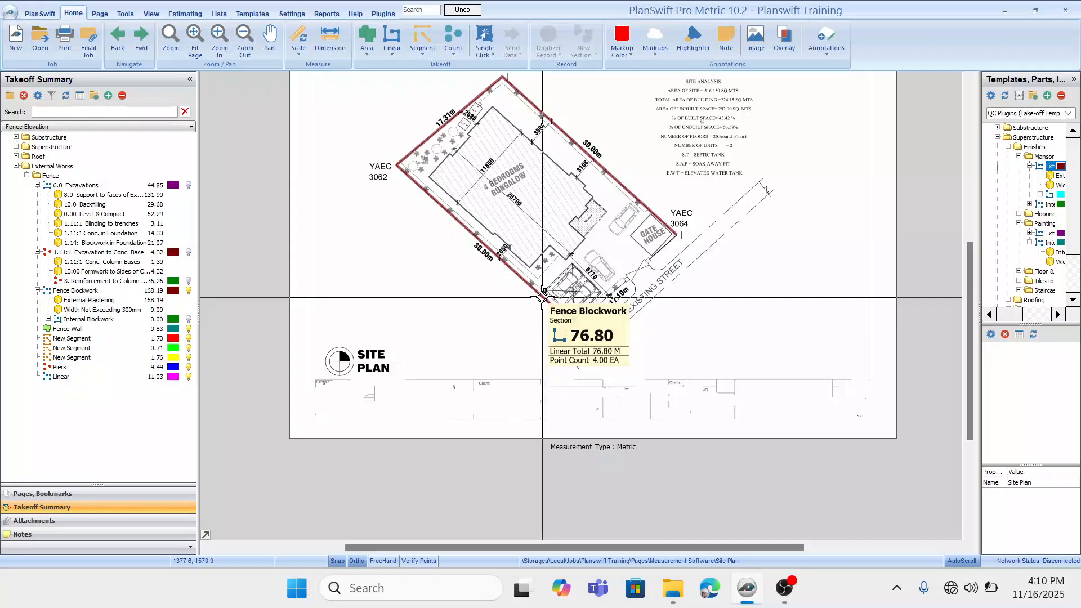
# Switch to Calculator, divide the fence length 76.8 by the 3 m pier spacing, and close it.
pyautogui.click(422, 598)
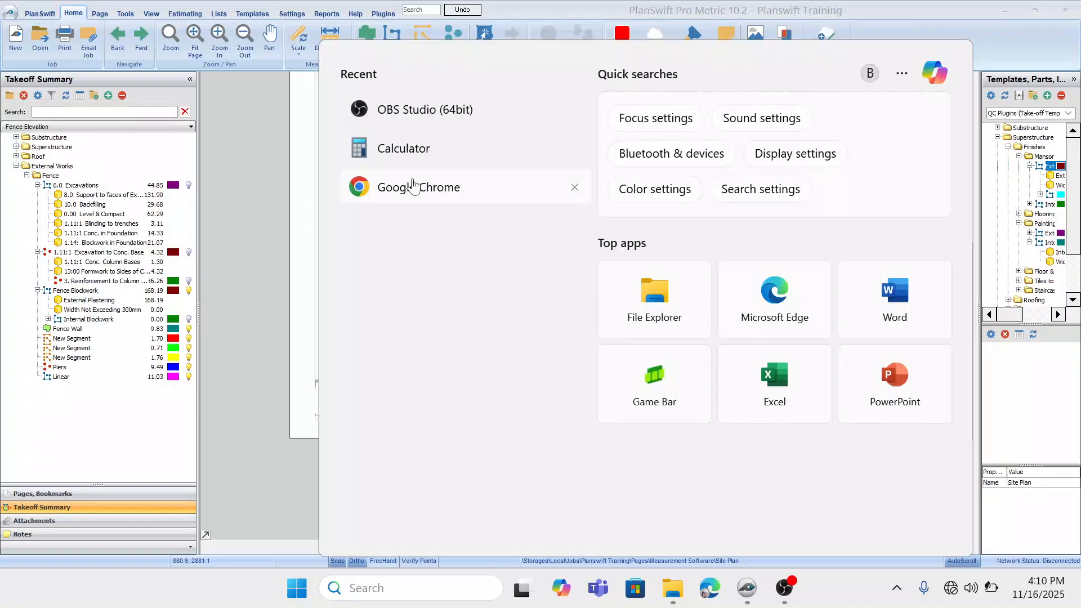
pyautogui.click(412, 162)
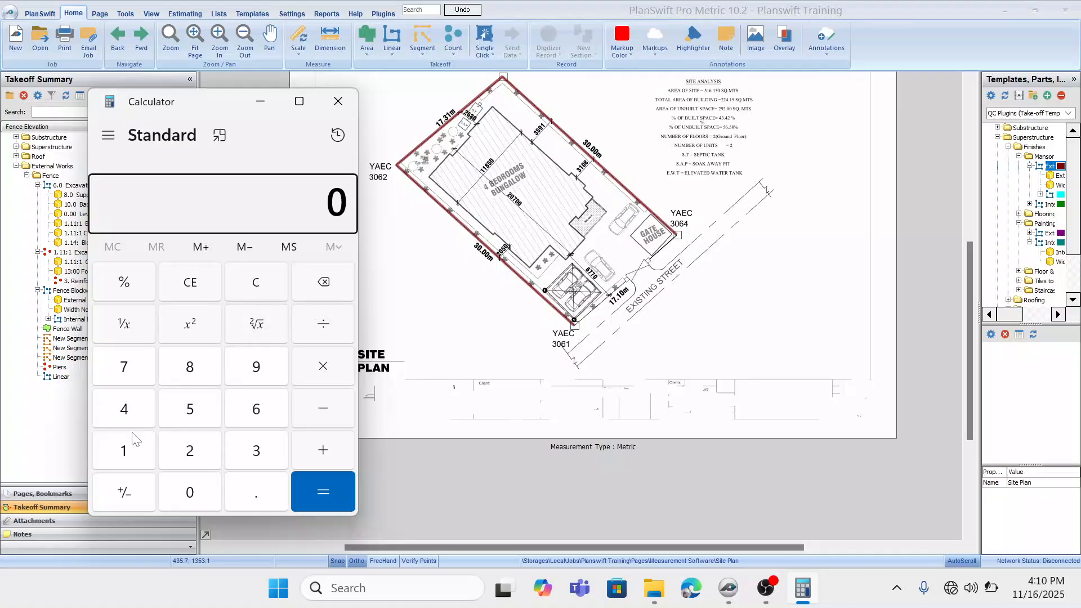
pyautogui.click(127, 378)
pyautogui.click(256, 406)
pyautogui.click(260, 480)
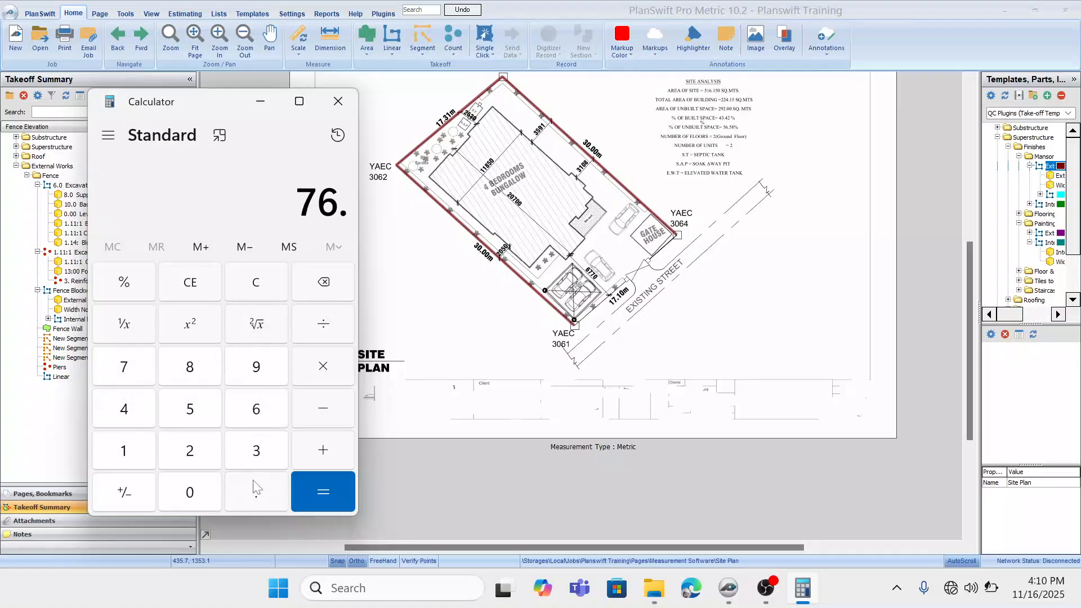
pyautogui.click(204, 367)
pyautogui.click(313, 331)
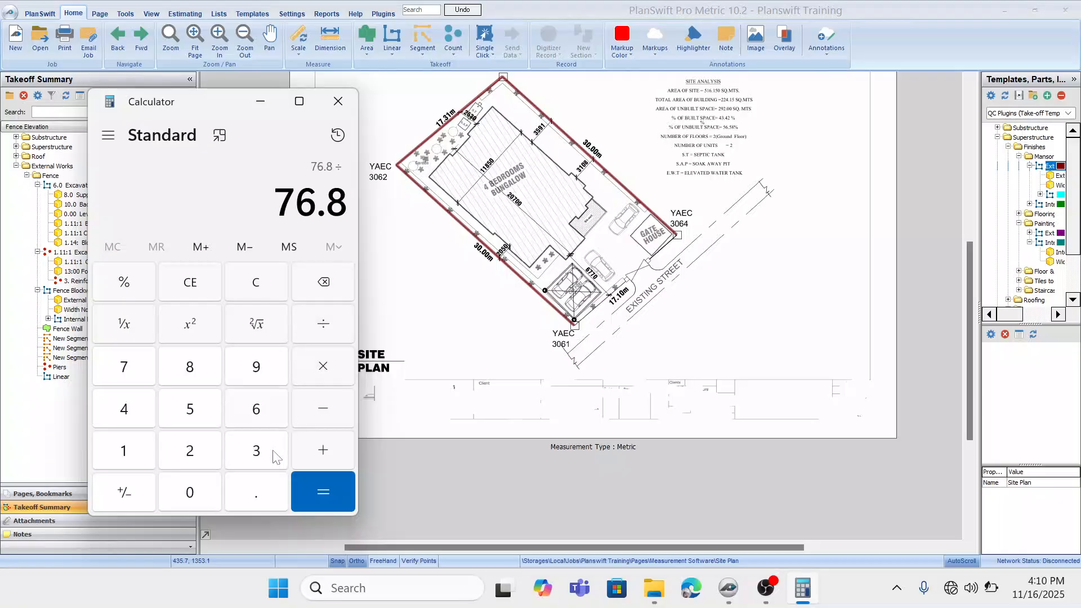
pyautogui.click(256, 453)
pyautogui.click(327, 491)
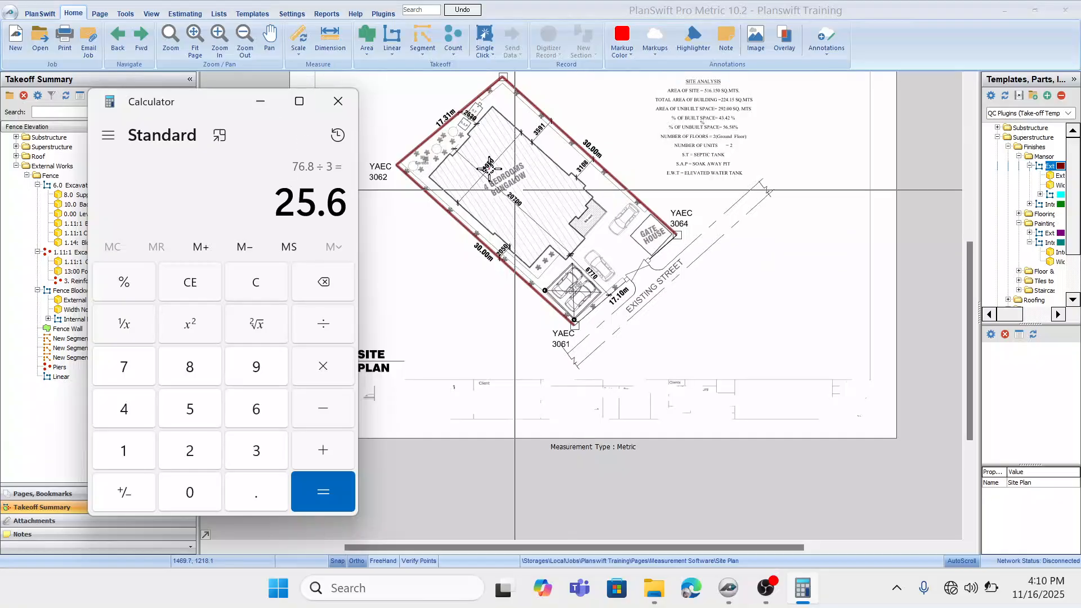
pyautogui.click(338, 103)
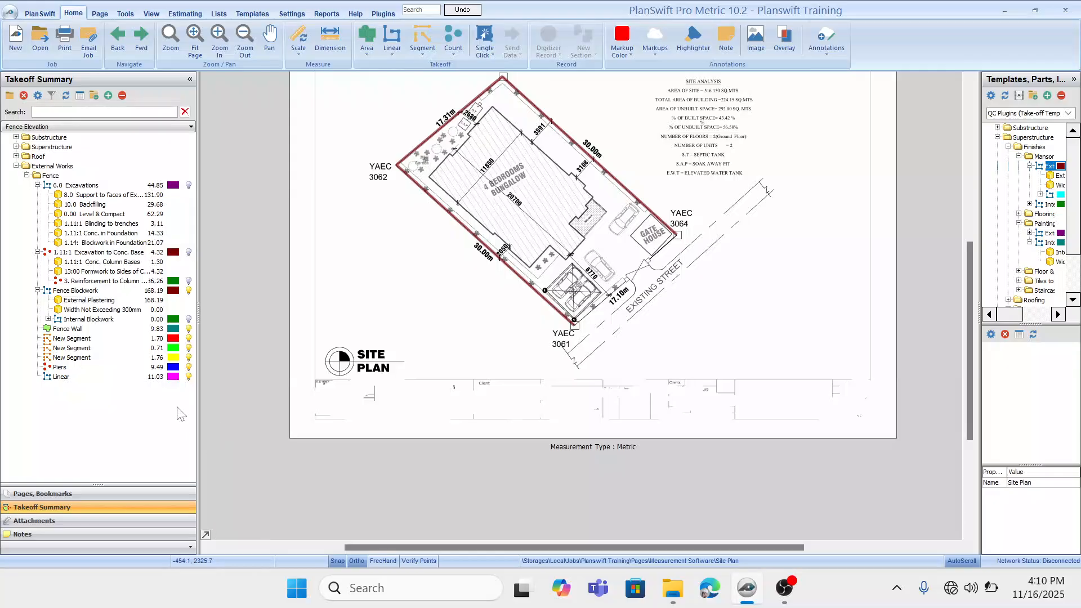
# Open the Piers properties and enclose the whole Qty formula [Takeoff] * (0.45 * 2.635) in parentheses.
pyautogui.click(82, 368)
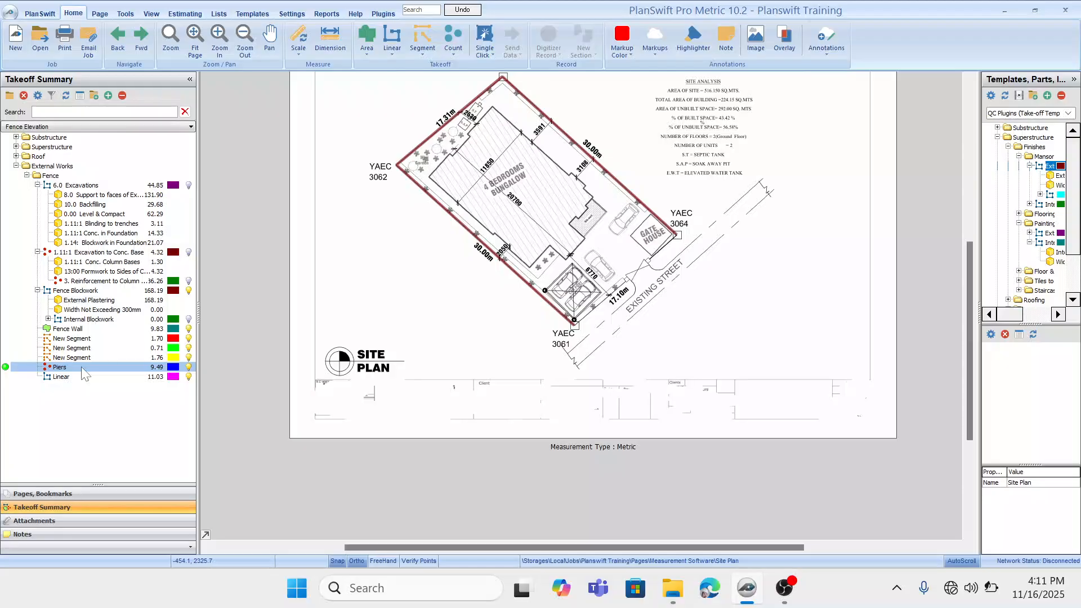
pyautogui.rightClick(82, 367)
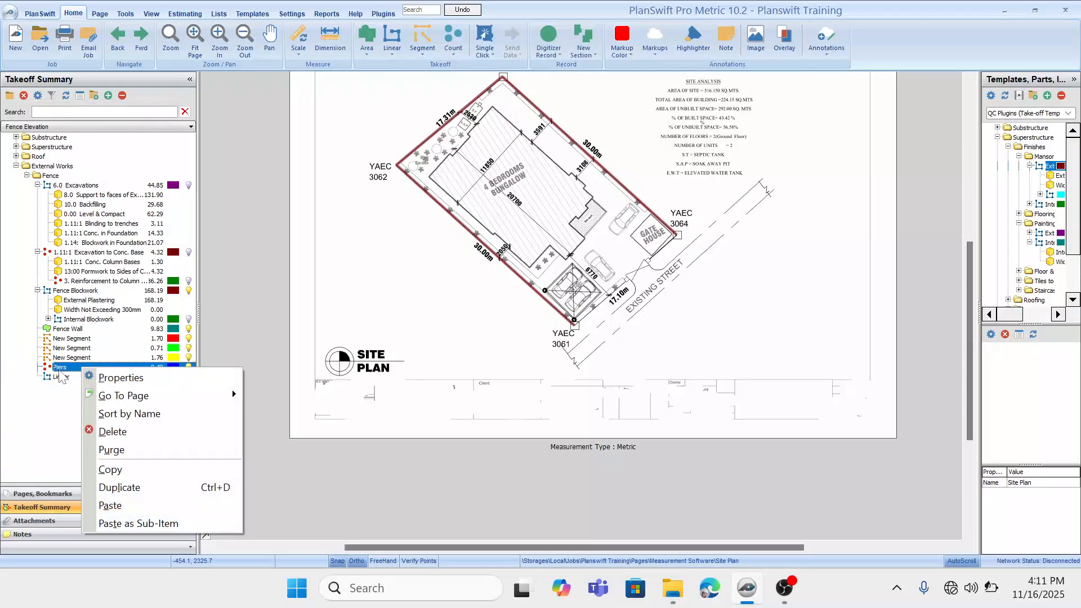
pyautogui.press('Escape')
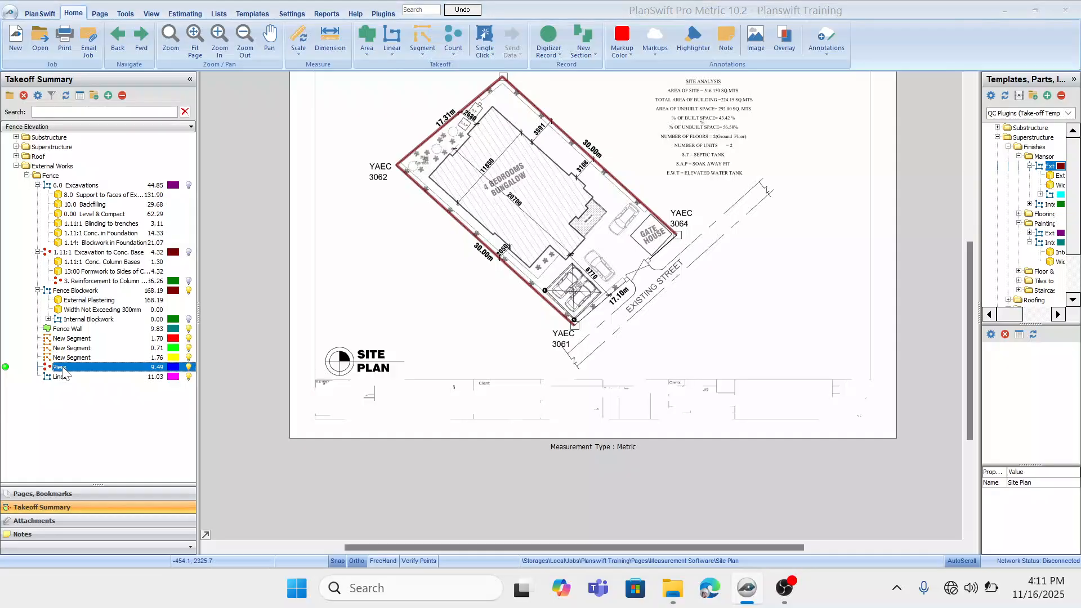
pyautogui.doubleClick(63, 369)
pyautogui.click(464, 338)
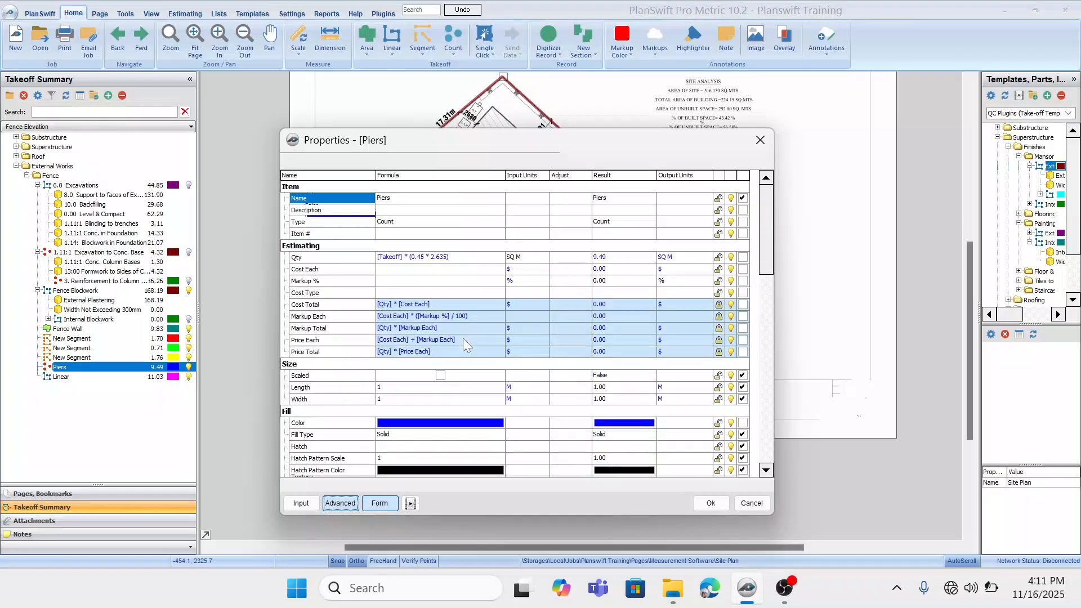
pyautogui.click(467, 258)
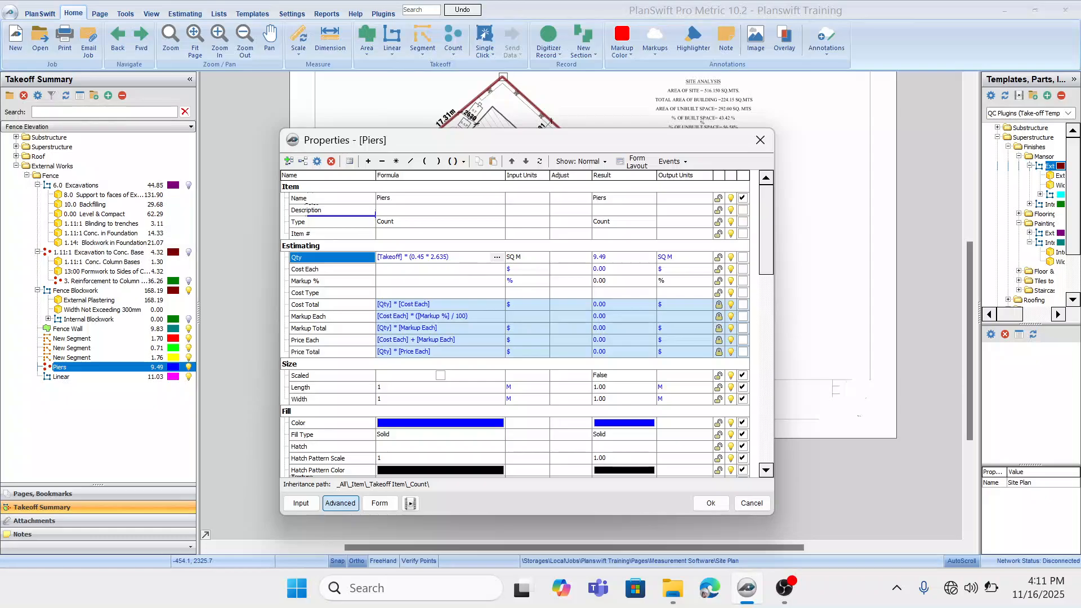
pyautogui.moveTo(449, 258); pyautogui.dragTo(377, 257)
pyautogui.click(458, 258)
pyautogui.moveTo(450, 257); pyautogui.dragTo(376, 257)
pyautogui.click(462, 161)
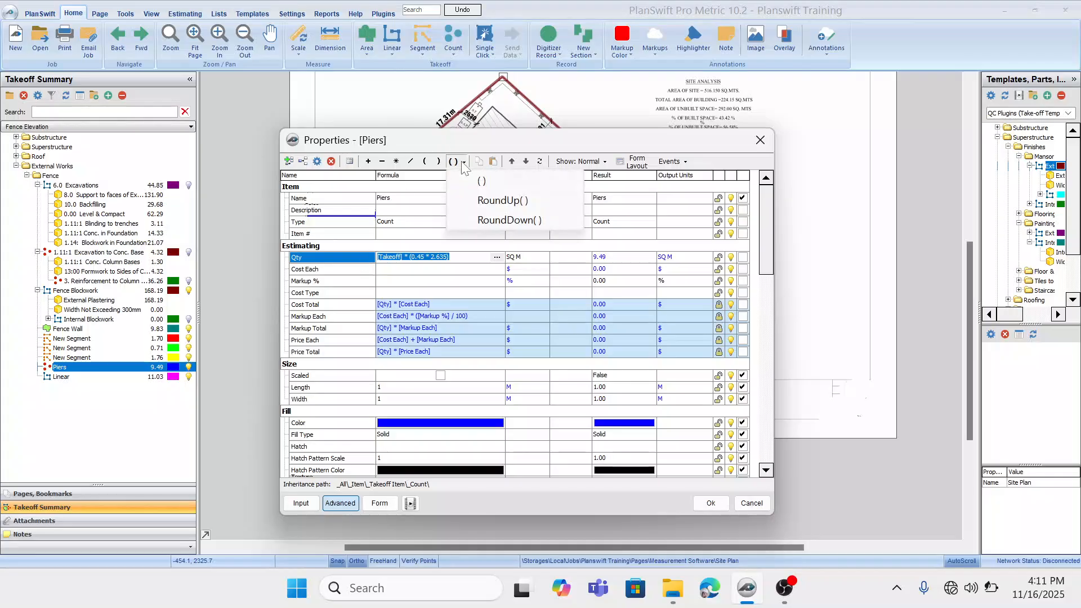
pyautogui.click(482, 182)
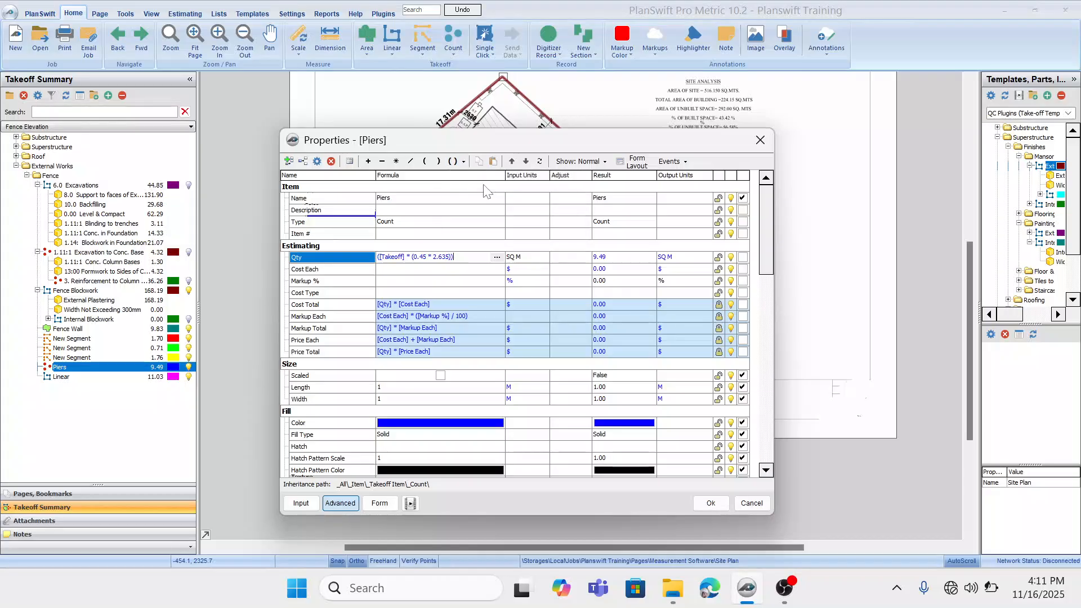
# Extend the Piers Qty formula by adding + (0.45 * 2.635 * 26) for the piers along the remaining boundary.
pyautogui.click(368, 161)
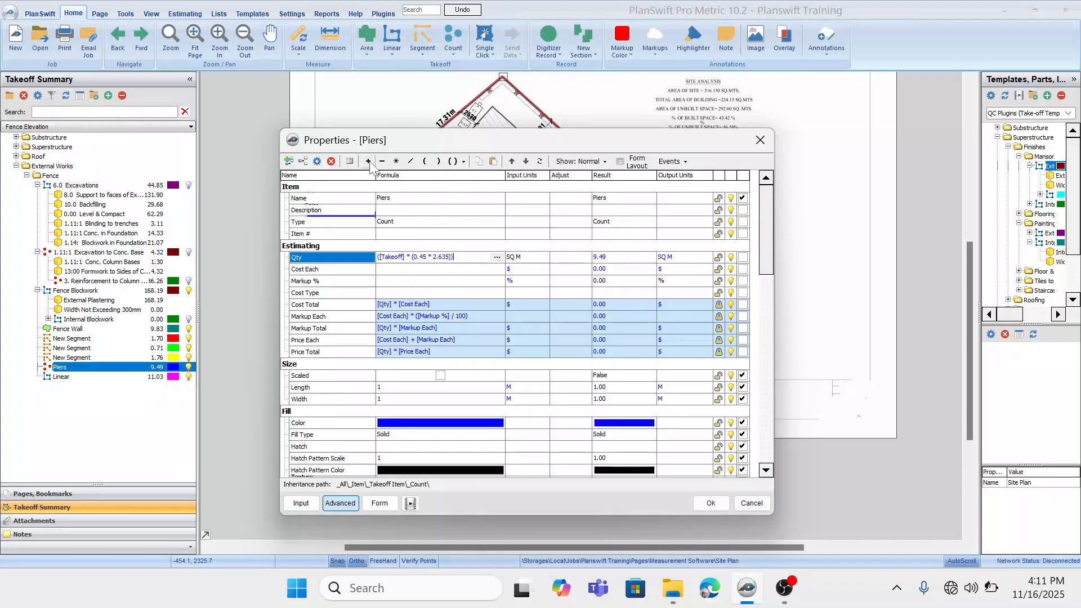
pyautogui.click(456, 162)
pyautogui.click(482, 181)
pyautogui.press('BackSpace')
pyautogui.moveTo(413, 256); pyautogui.dragTo(455, 257)
pyautogui.hotkey('ctrl', 'c')
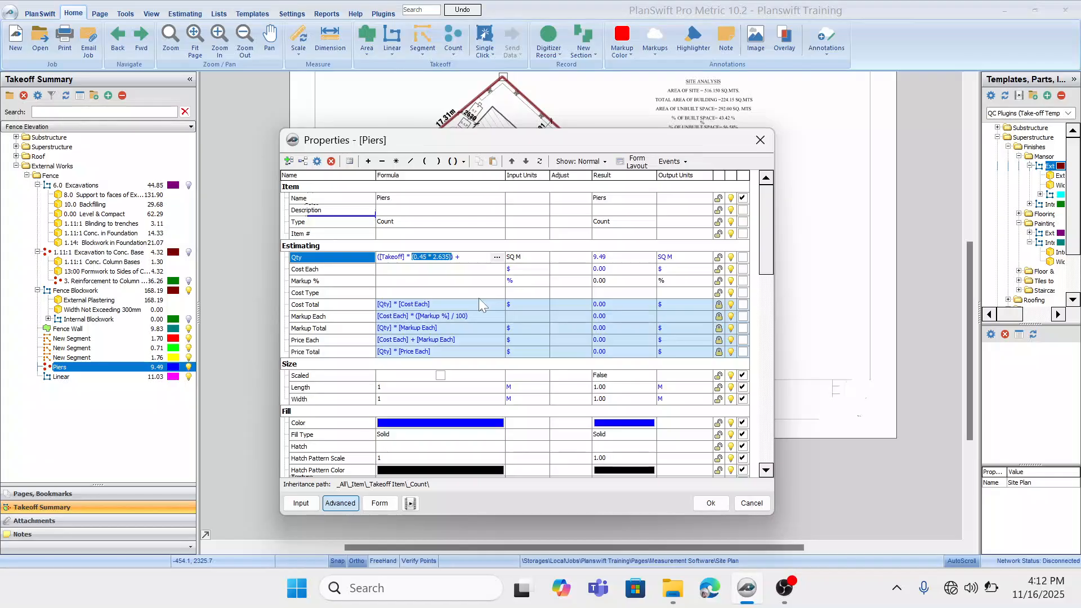
pyautogui.click(462, 257)
pyautogui.hotkey('ctrl', 'v')
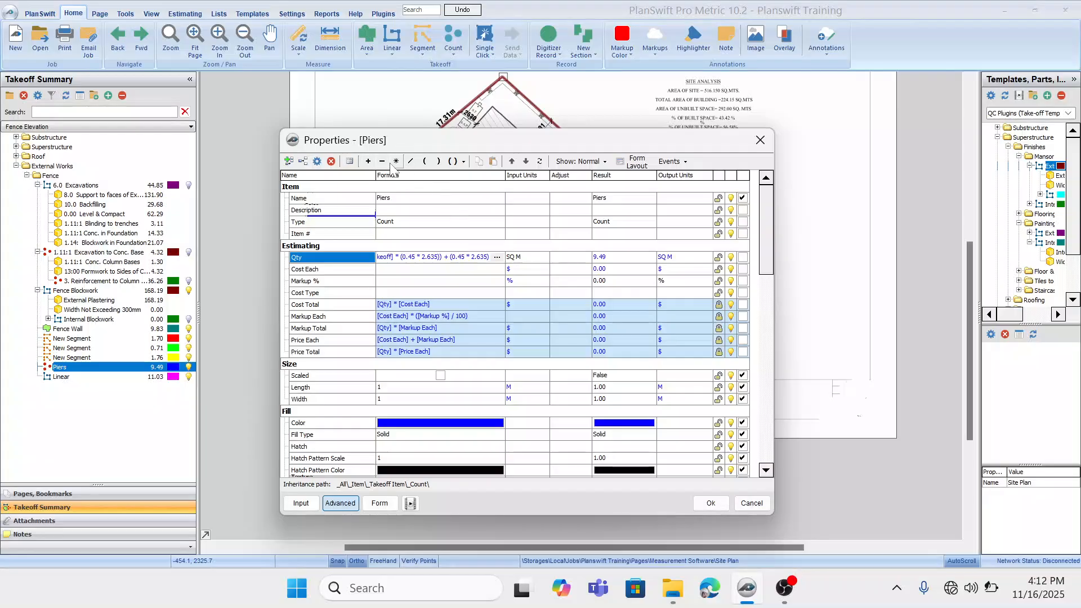
pyautogui.write('* 2')
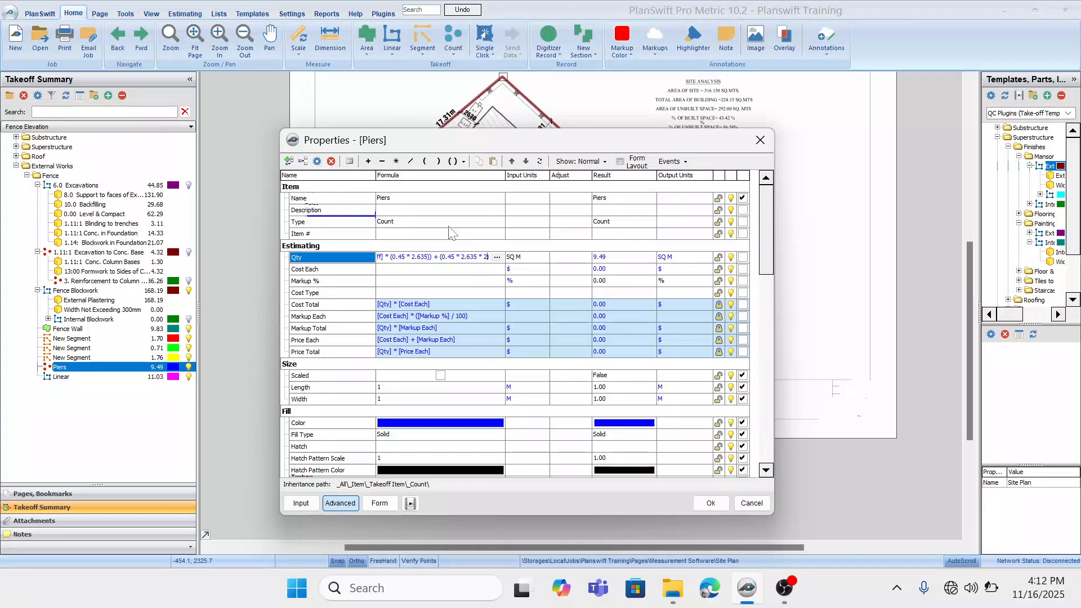
pyautogui.write('6')
# Enclose the entire extended Piers Qty formula in parentheses, multiply it by 2, and accept the properties.
pyautogui.moveTo(489, 138); pyautogui.dragTo(554, 124)
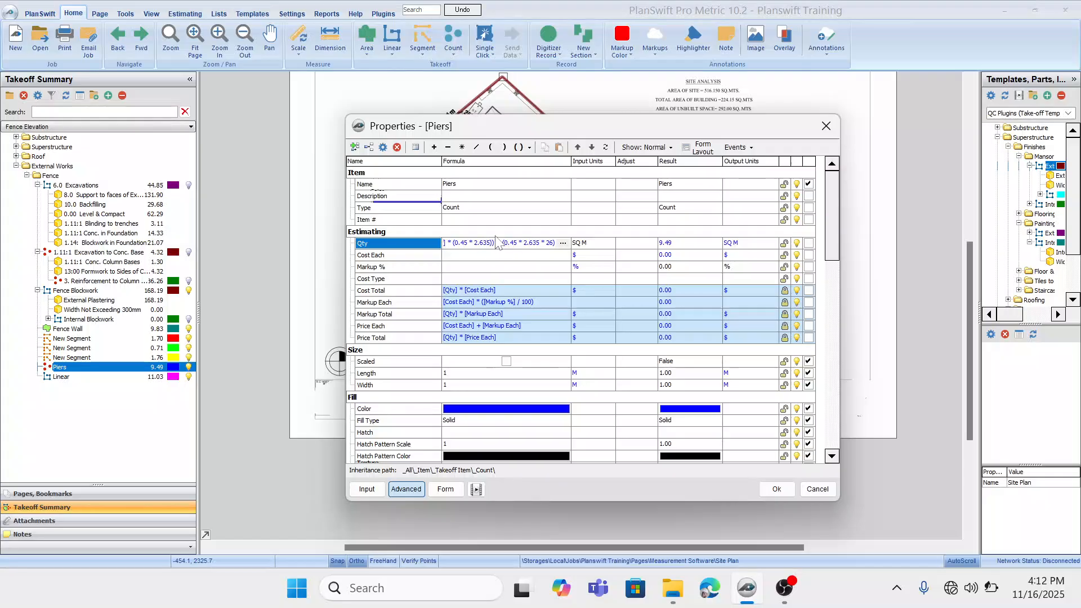
pyautogui.click(542, 244)
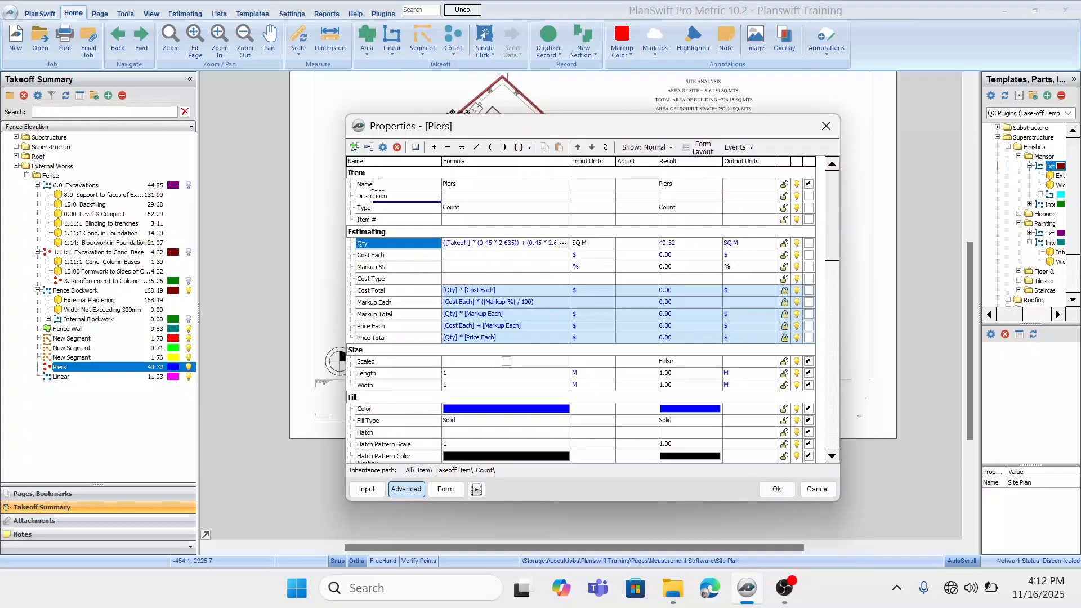
pyautogui.click(517, 149)
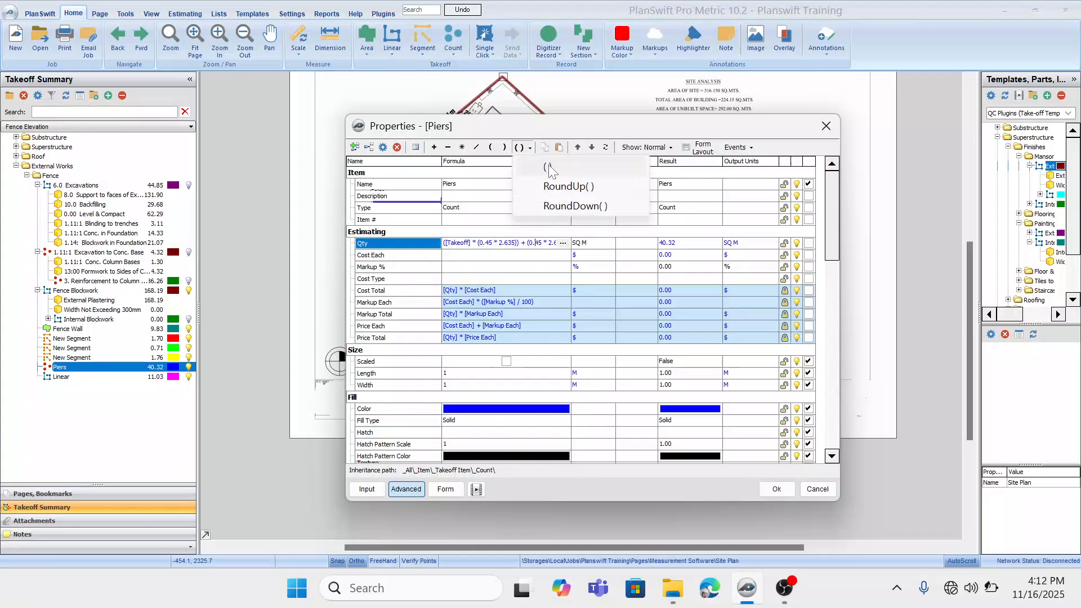
pyautogui.click(497, 243)
pyautogui.hotkey('ctrl', 'a')
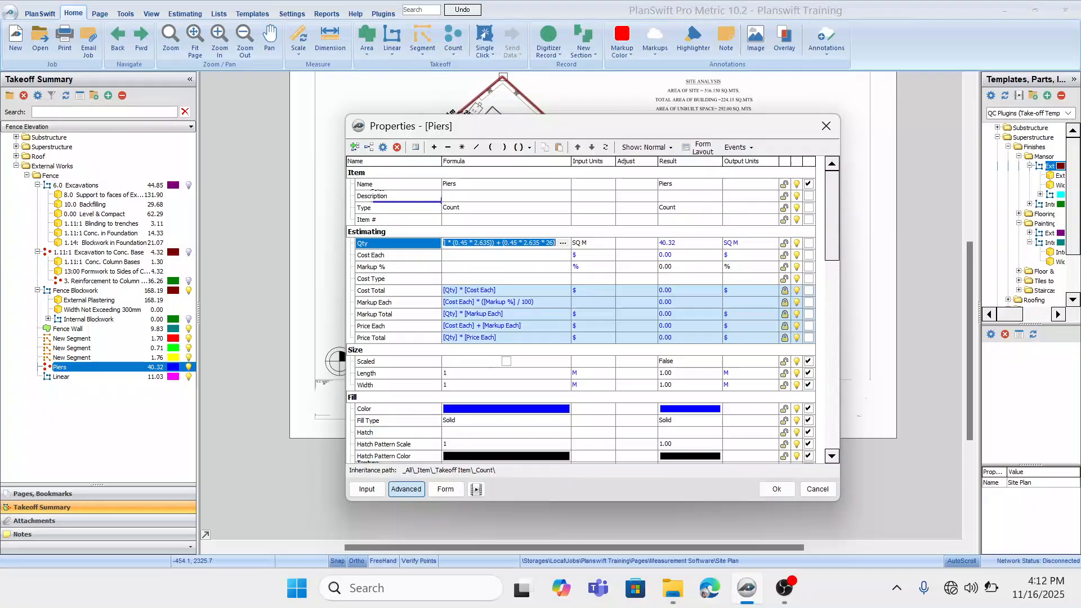
pyautogui.click(519, 148)
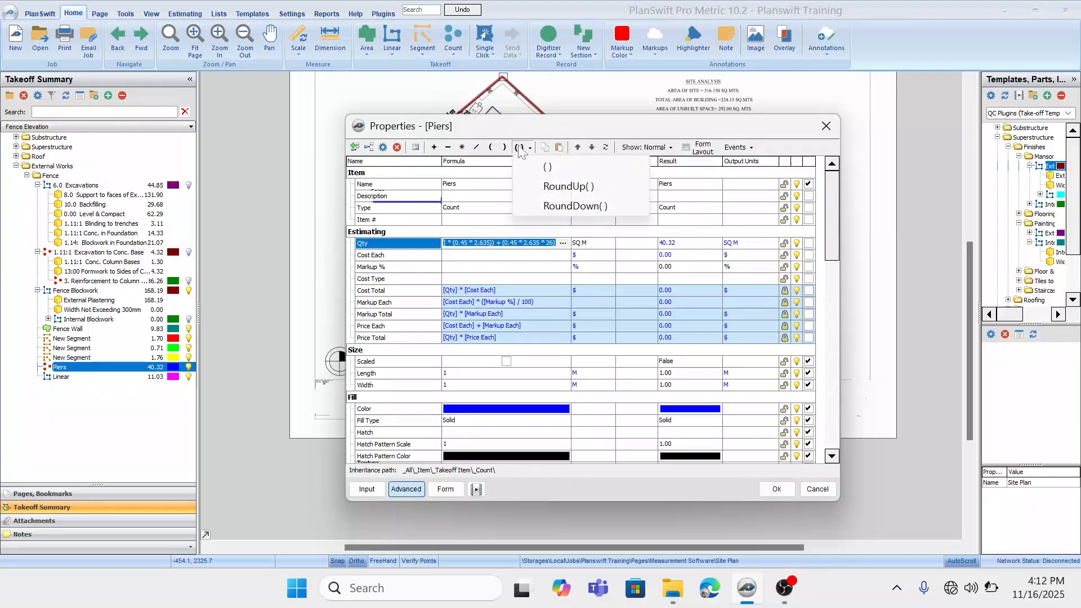
pyautogui.click(549, 169)
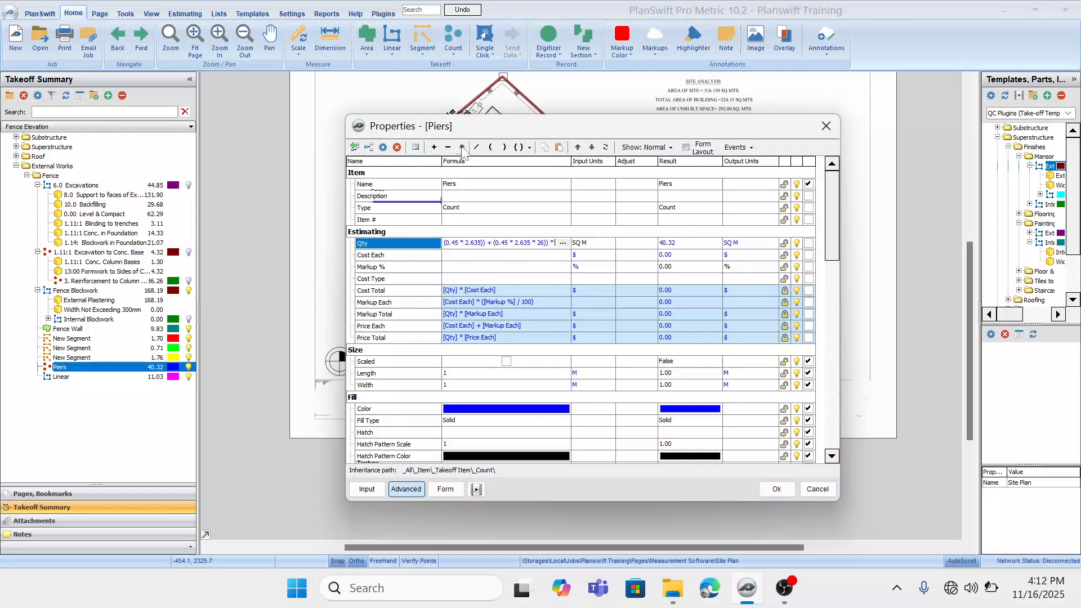
pyautogui.write('2')
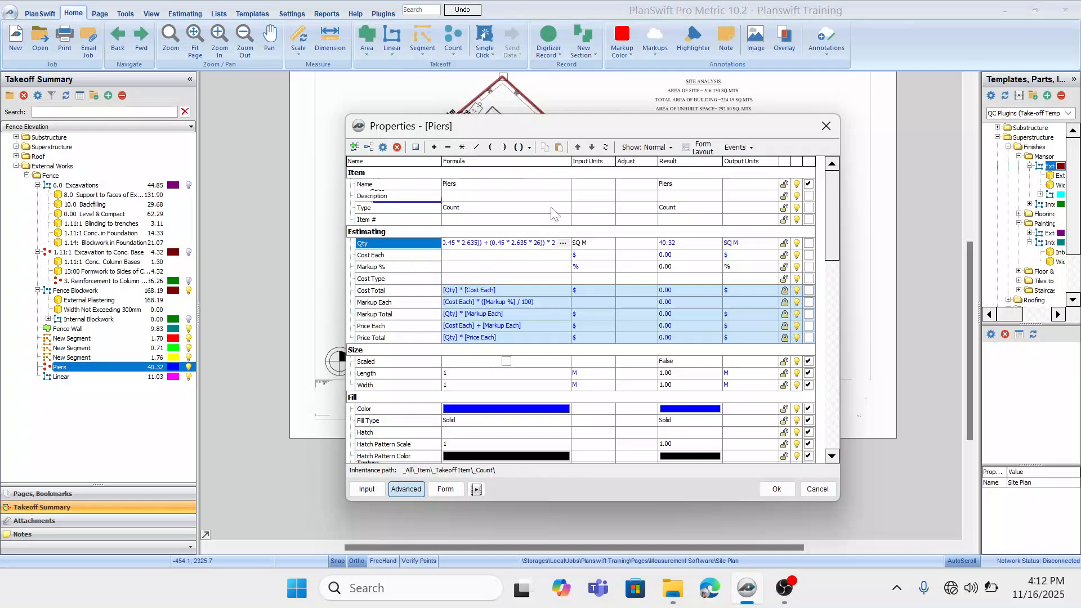
pyautogui.click(775, 489)
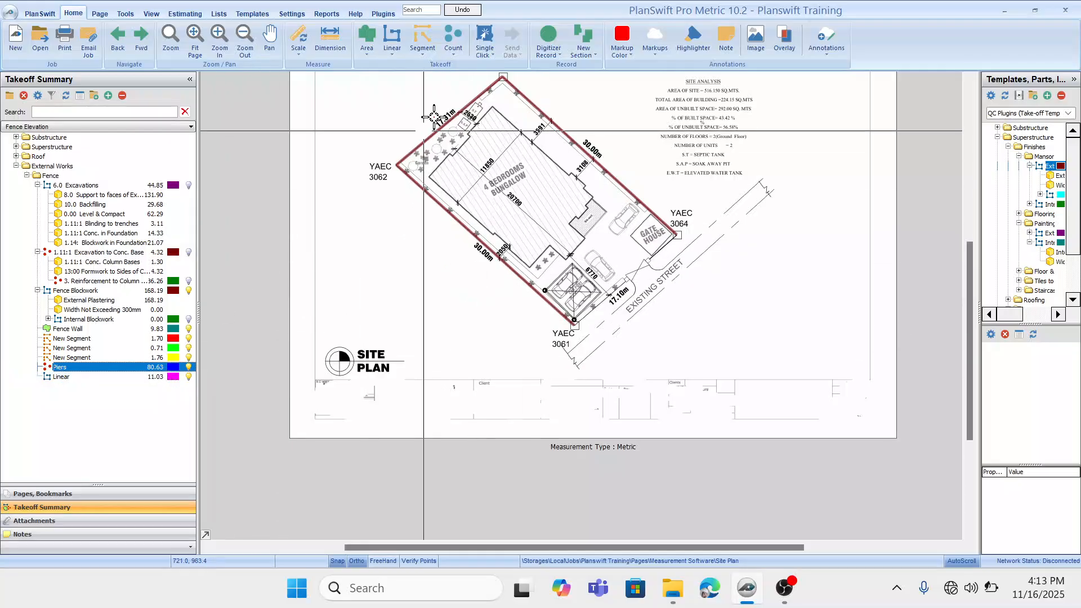
# Return to the Fence Elevation page and examine the pier sketch, counted piers and wall panels.
pyautogui.moveTo(529, 125); pyautogui.dragTo(536, 153)
pyautogui.press('Escape')
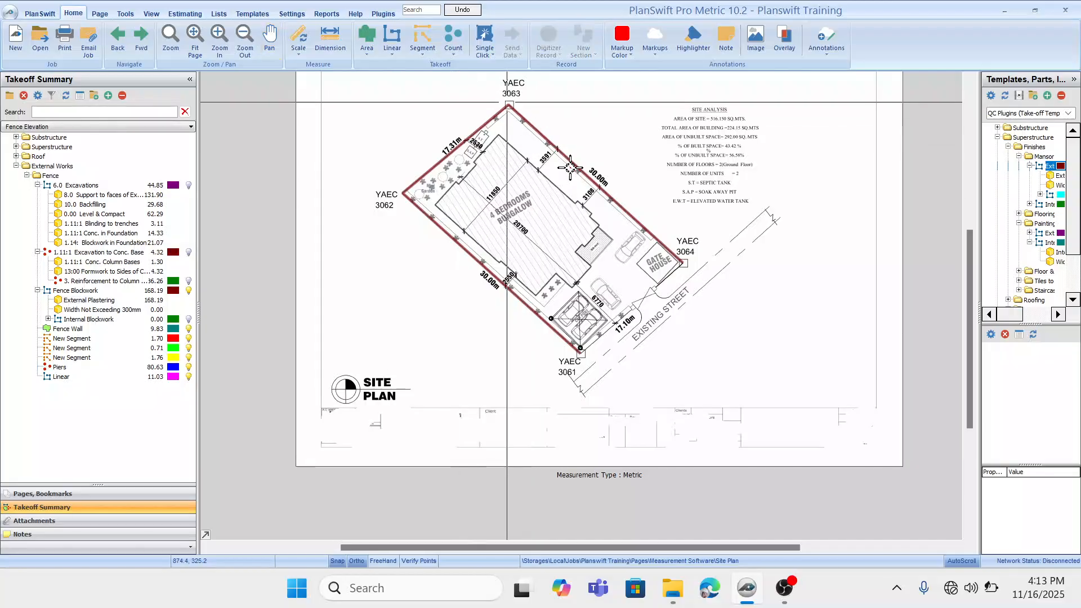
pyautogui.click(117, 37)
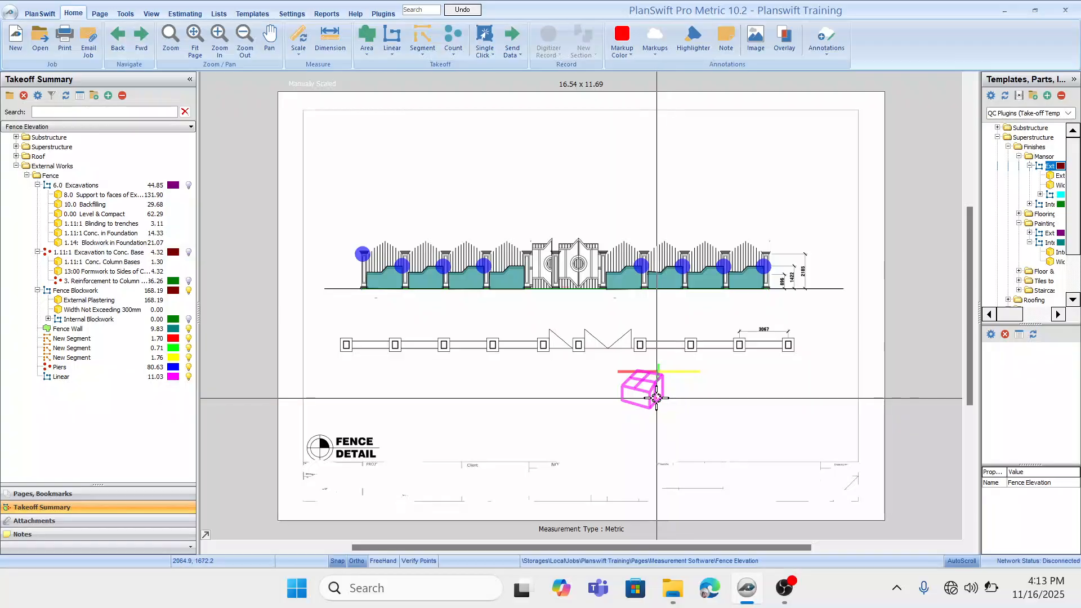
pyautogui.scroll(5, 642, 405)
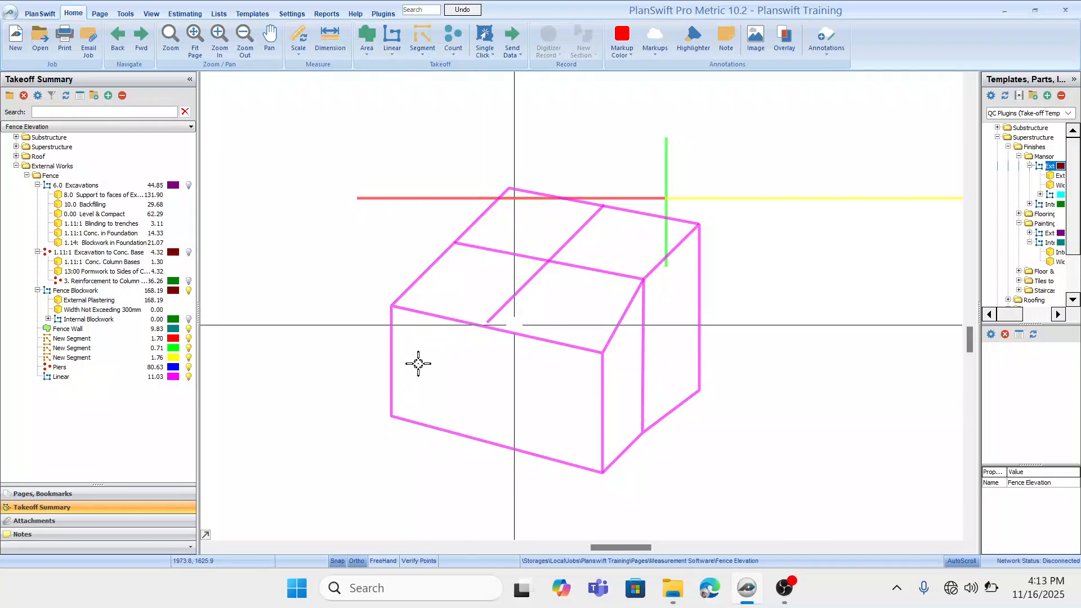
pyautogui.scroll(-2, 534, 344)
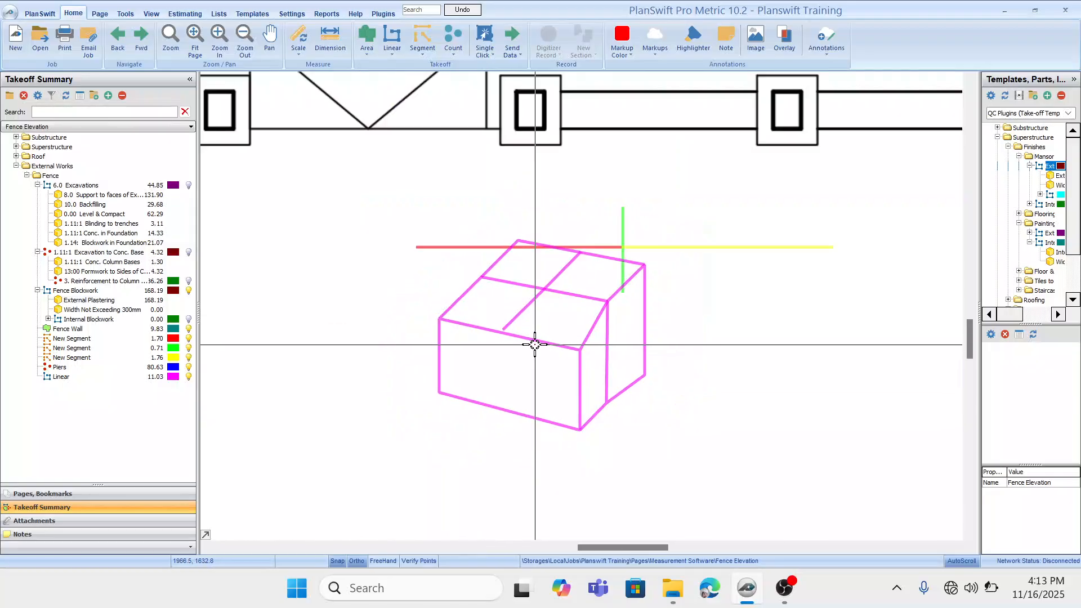
pyautogui.scroll(-2, 535, 344)
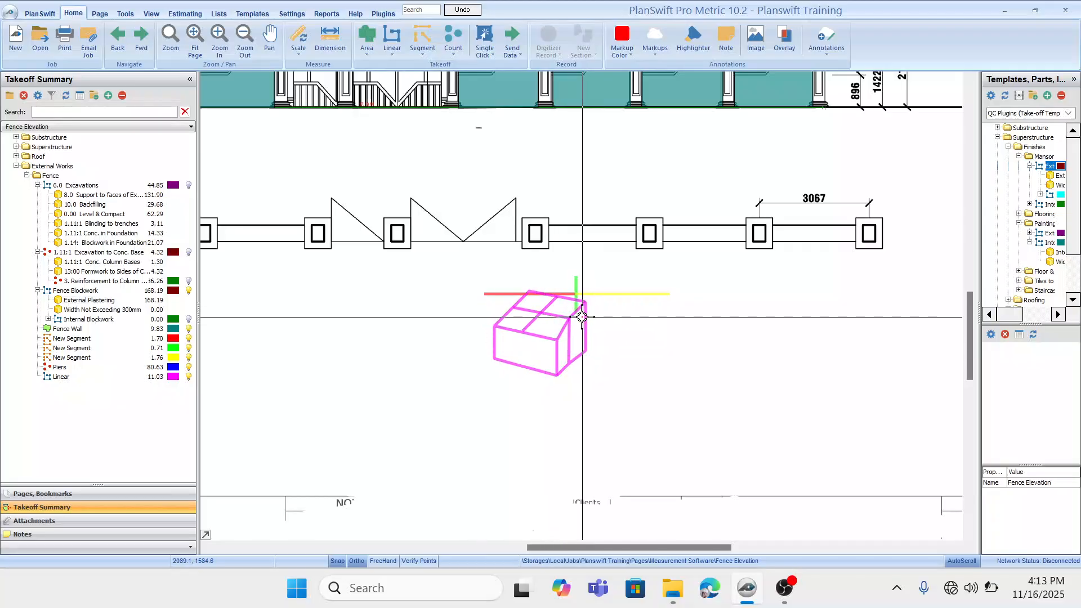
pyautogui.moveTo(485, 203); pyautogui.dragTo(615, 314)
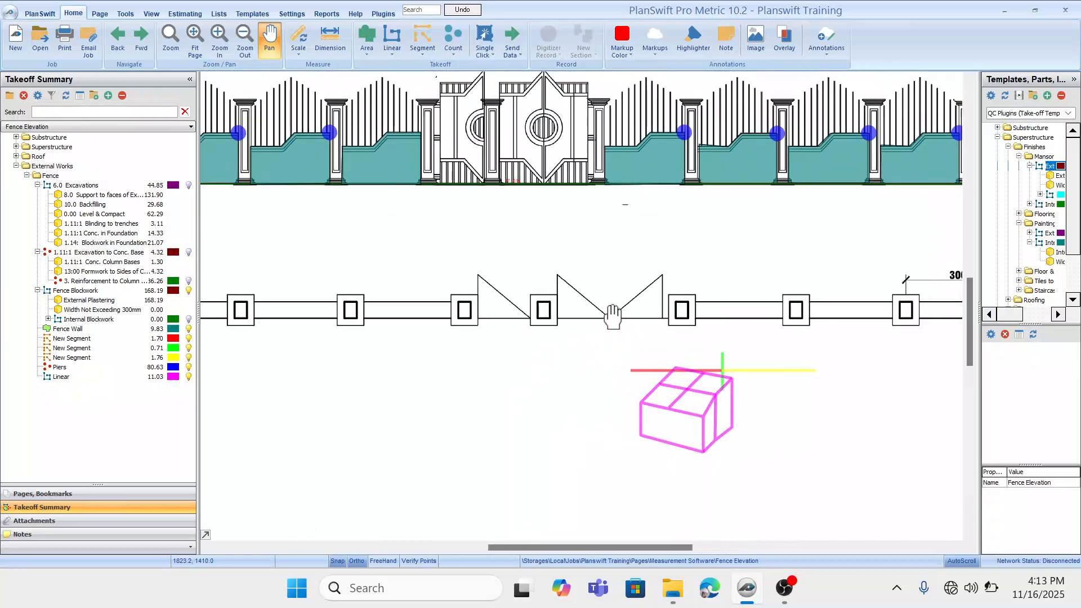
pyautogui.scroll(-1, 562, 301)
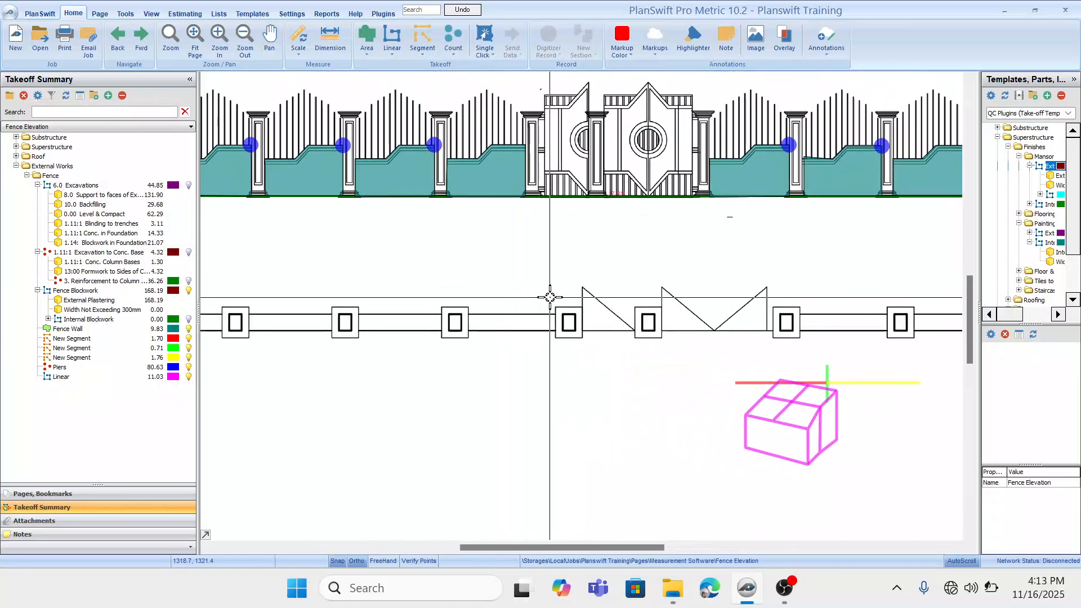
pyautogui.scroll(-1, 464, 262)
pyautogui.moveTo(467, 262)
pyautogui.mouseDown()
pyautogui.moveTo(509, 273)
pyautogui.moveTo(528, 292)
pyautogui.mouseUp()
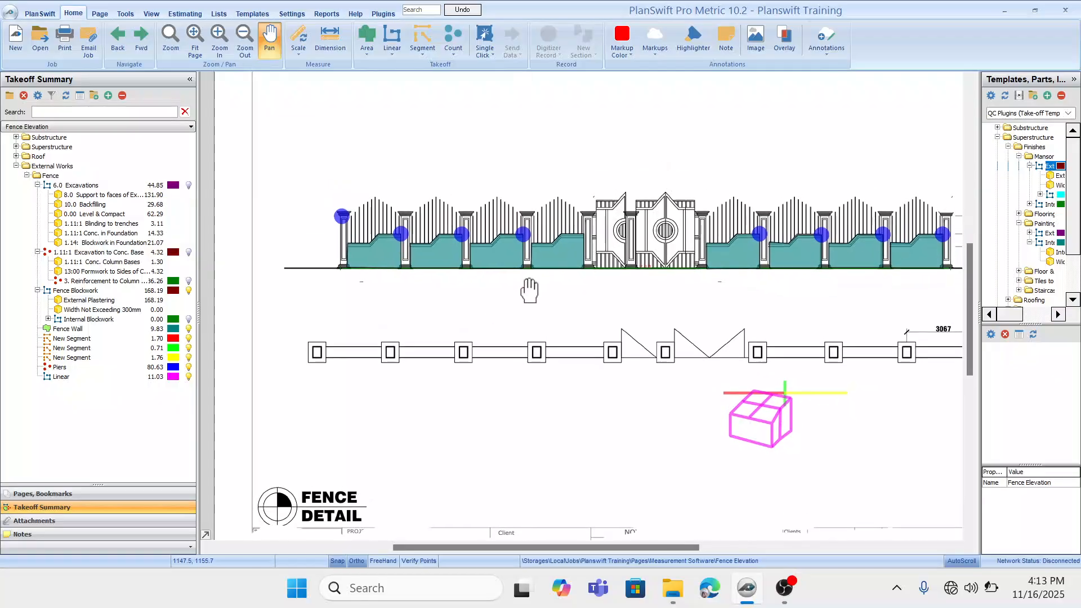
pyautogui.moveTo(610, 338); pyautogui.dragTo(592, 327)
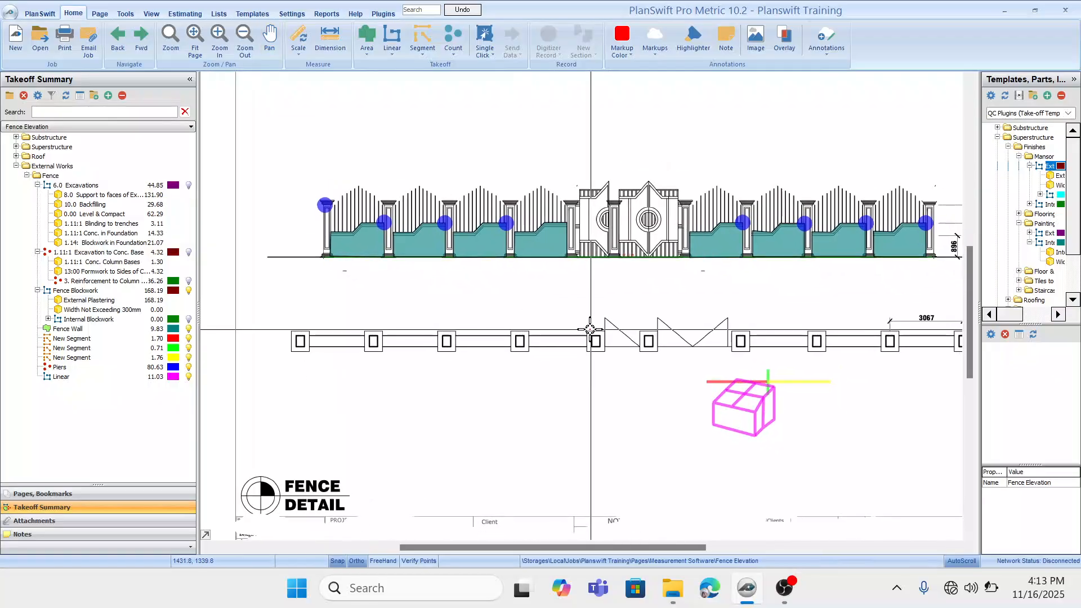
# Go to the Site Plan page and examine the fence boundary alongside the Fence Wall and Internal Blockwork takeoff items.
pyautogui.click(84, 329)
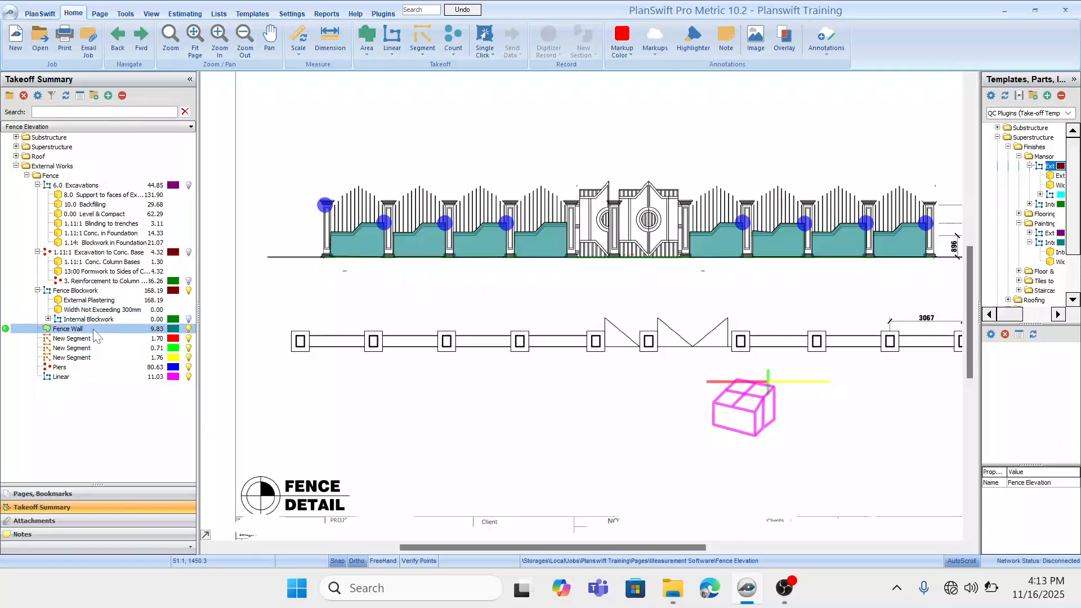
pyautogui.click(96, 320)
pyautogui.click(94, 311)
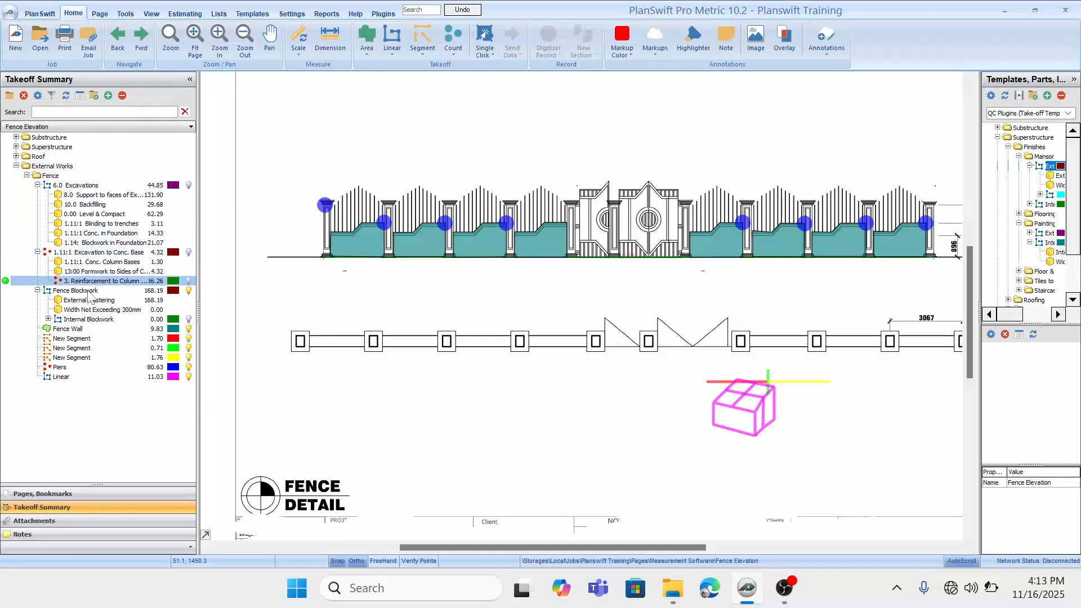
pyautogui.click(84, 328)
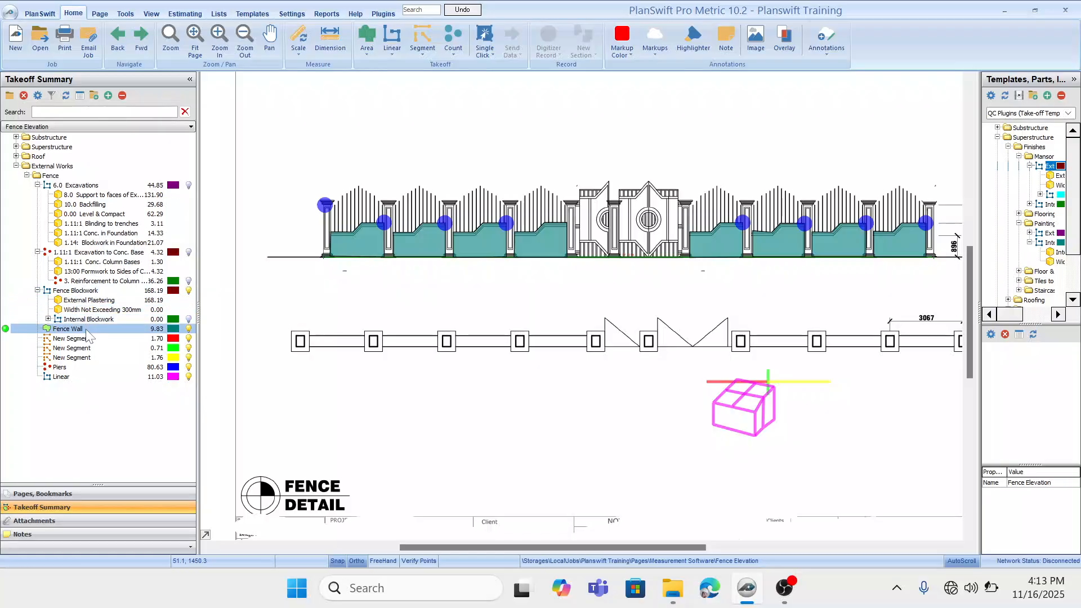
pyautogui.click(117, 39)
pyautogui.click(117, 40)
pyautogui.click(117, 40)
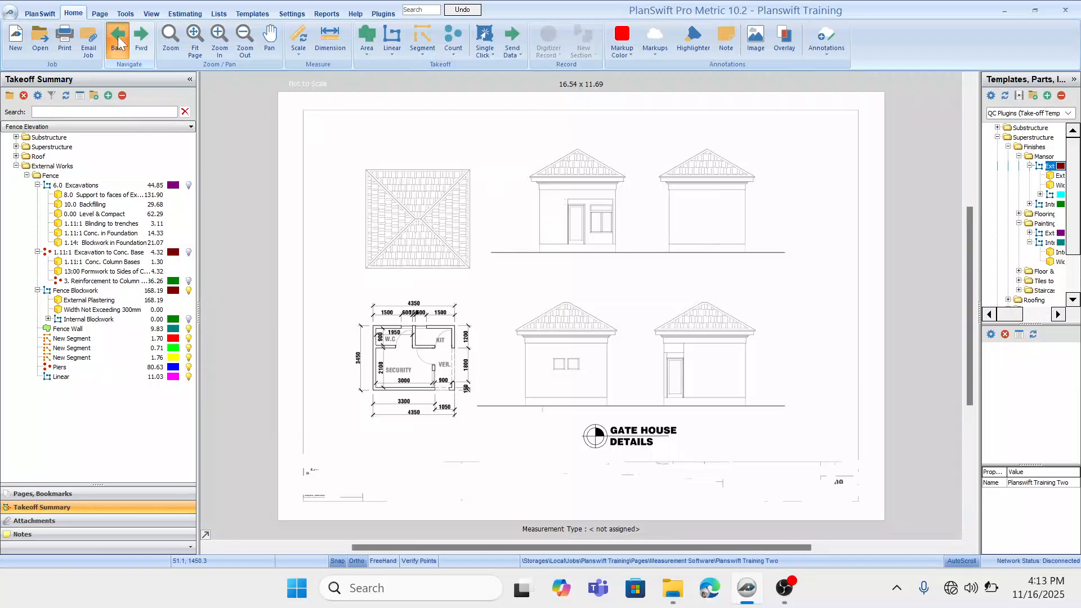
pyautogui.click(142, 41)
pyautogui.click(117, 40)
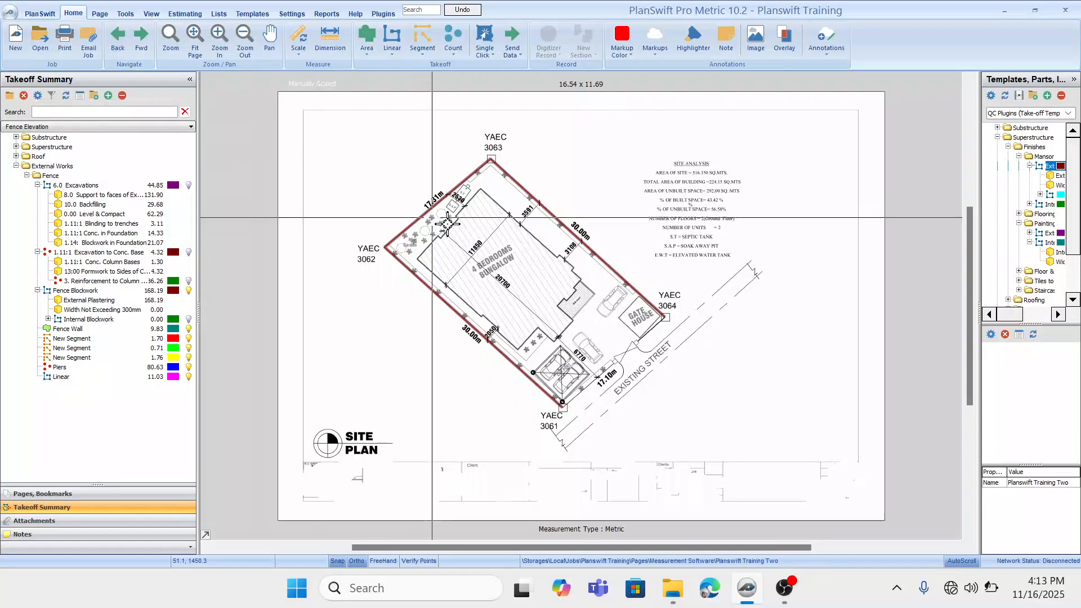
pyautogui.scroll(5, 377, 234)
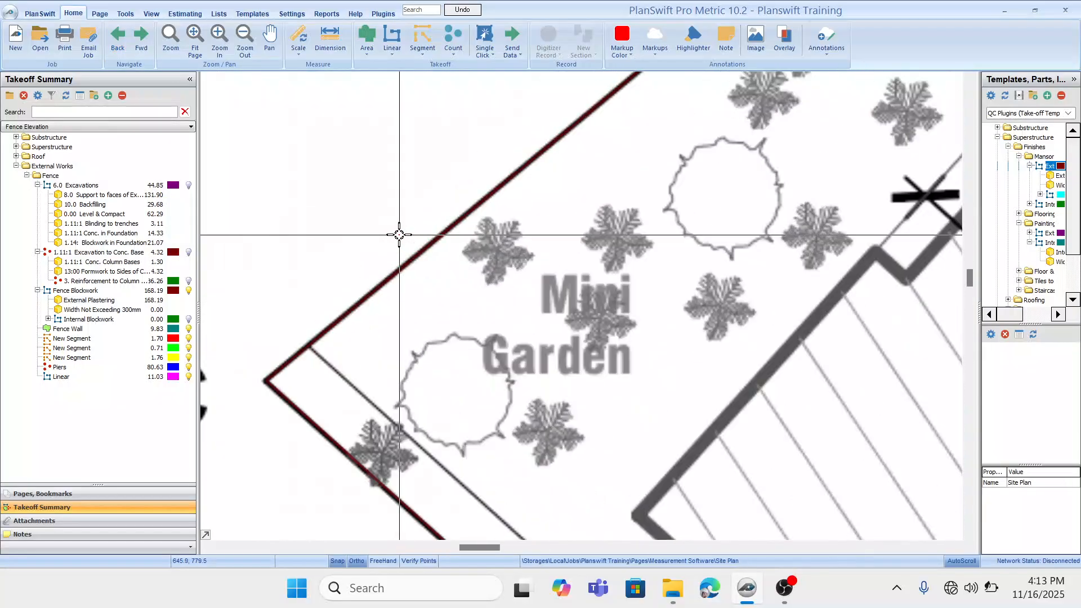
pyautogui.scroll(-2, 365, 242)
pyautogui.click(67, 320)
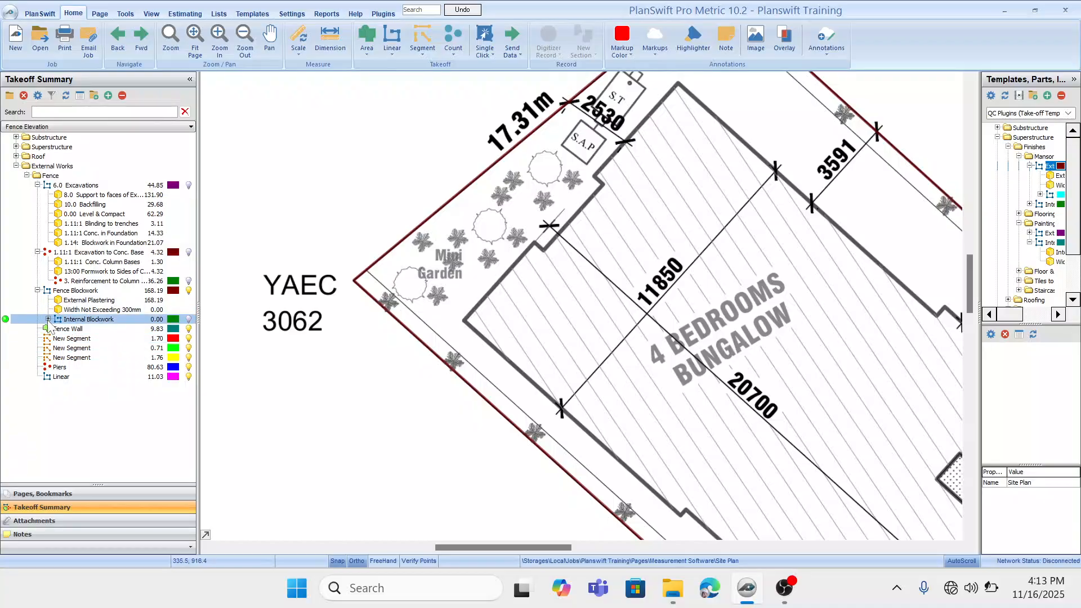
# Expand Internal Blockwork and examine its plastering and width sub-items, the Fence Blockwork items and the whole site boundary.
pyautogui.click(47, 320)
pyautogui.rightClick(90, 325)
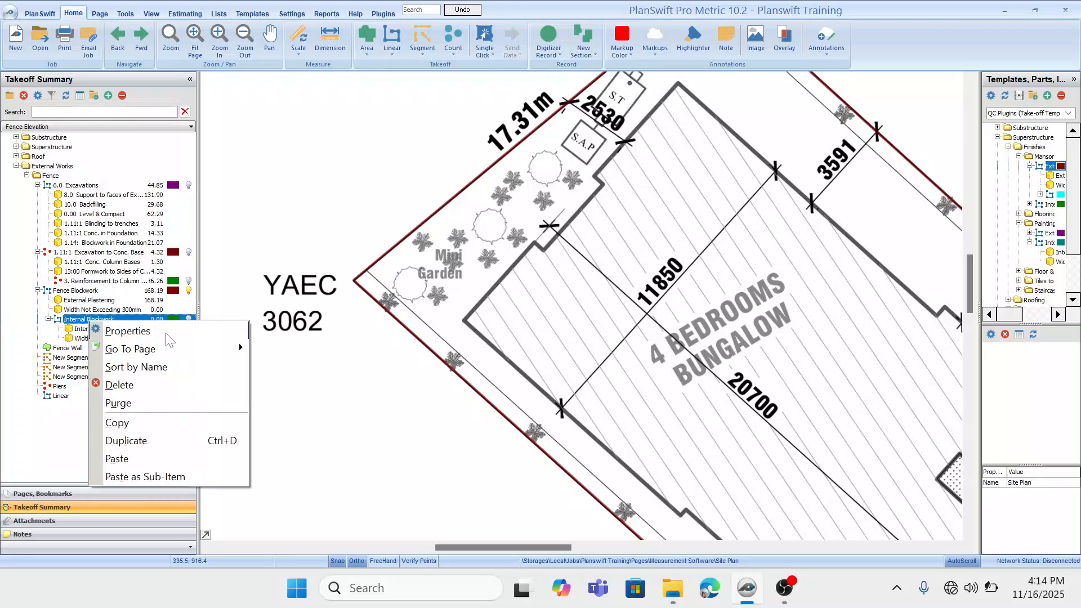
pyautogui.click(272, 321)
pyautogui.click(107, 329)
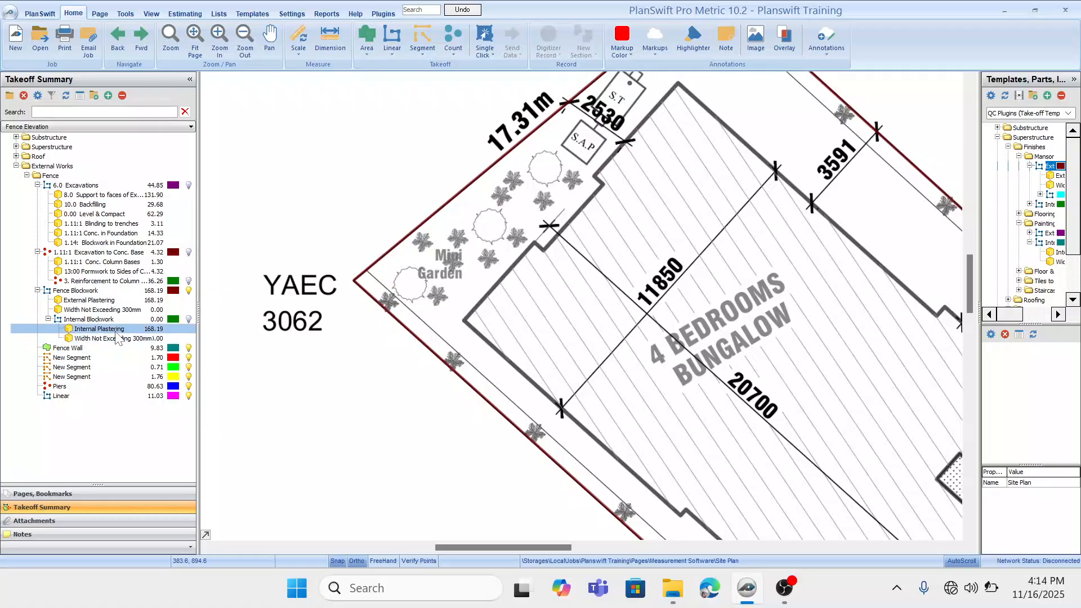
pyautogui.click(122, 301)
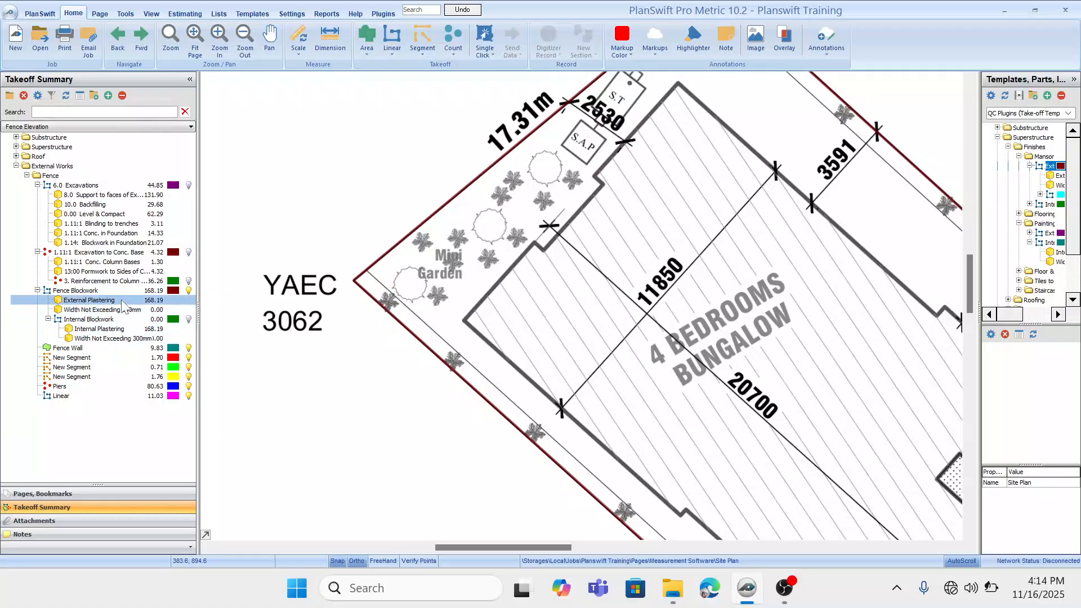
pyautogui.click(99, 291)
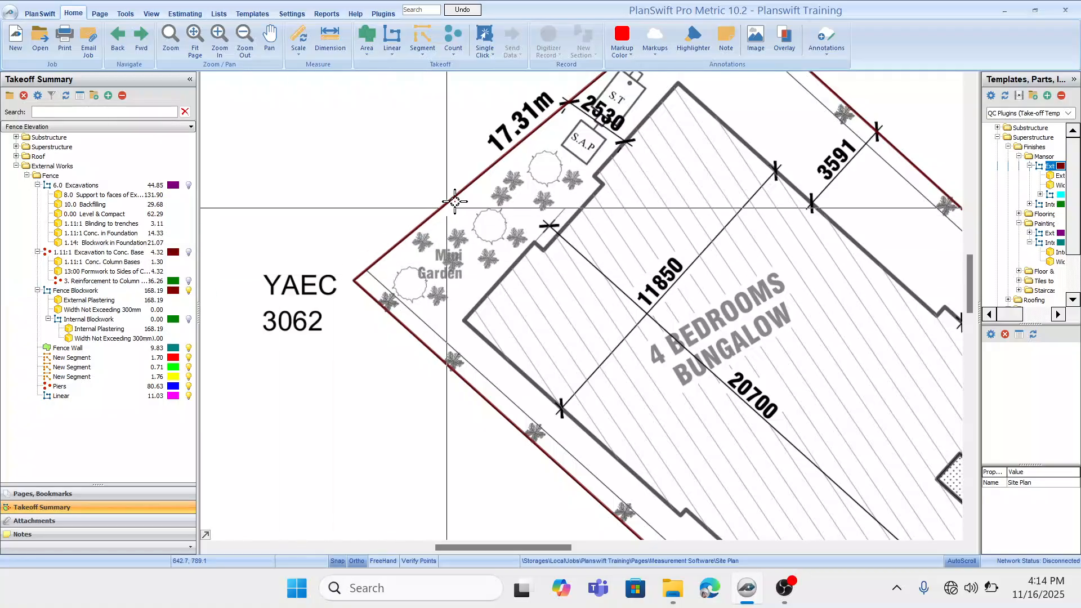
pyautogui.click(437, 239)
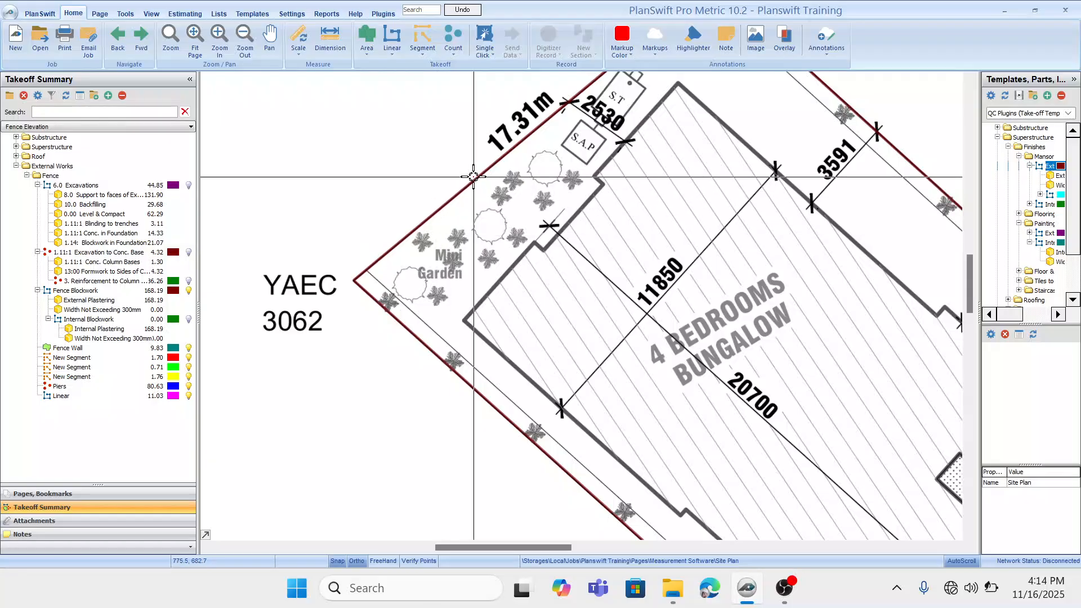
pyautogui.moveTo(497, 257); pyautogui.dragTo(429, 237)
pyautogui.scroll(-4, 429, 237)
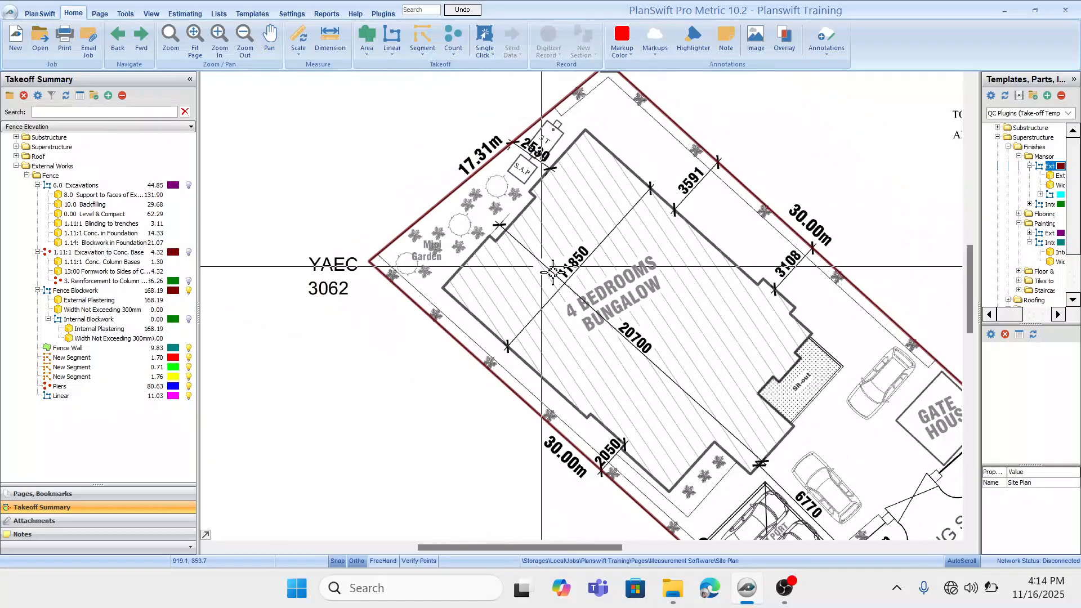
pyautogui.moveTo(581, 271); pyautogui.dragTo(547, 340)
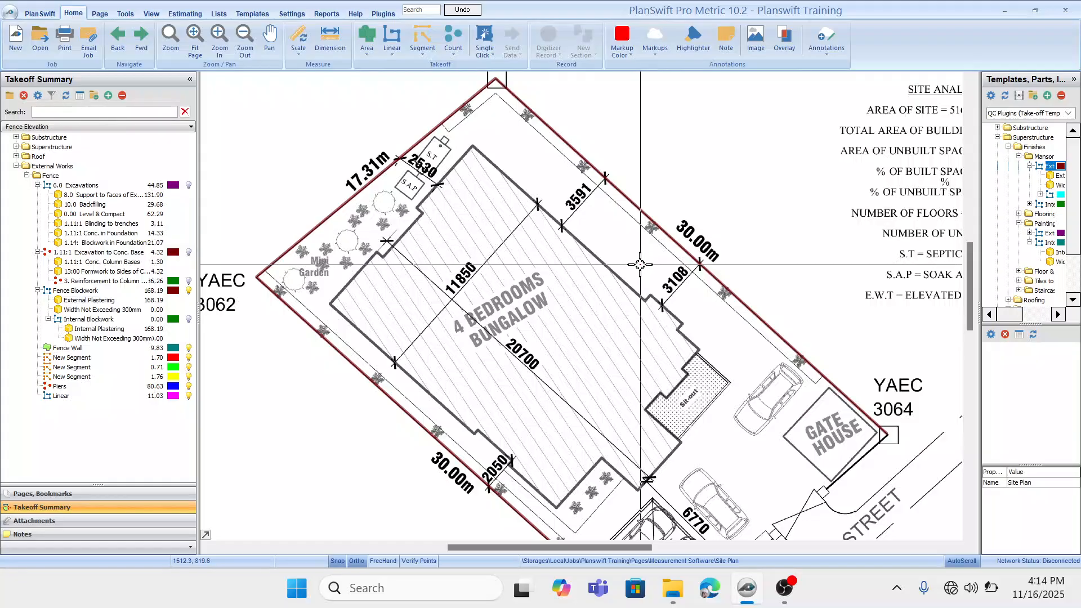
pyautogui.scroll(-3, 637, 260)
pyautogui.moveTo(636, 261); pyautogui.dragTo(636, 263)
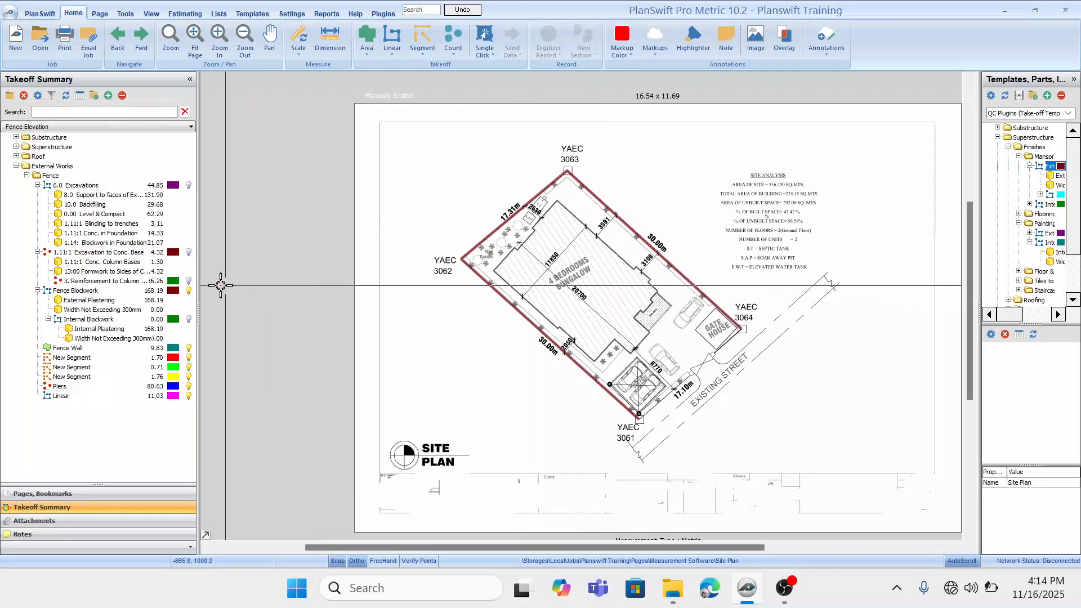
# Delete the Width Not Exceeding 300mm item directly under Fence Blockwork and confirm the deletion.
pyautogui.click(148, 289)
pyautogui.click(137, 300)
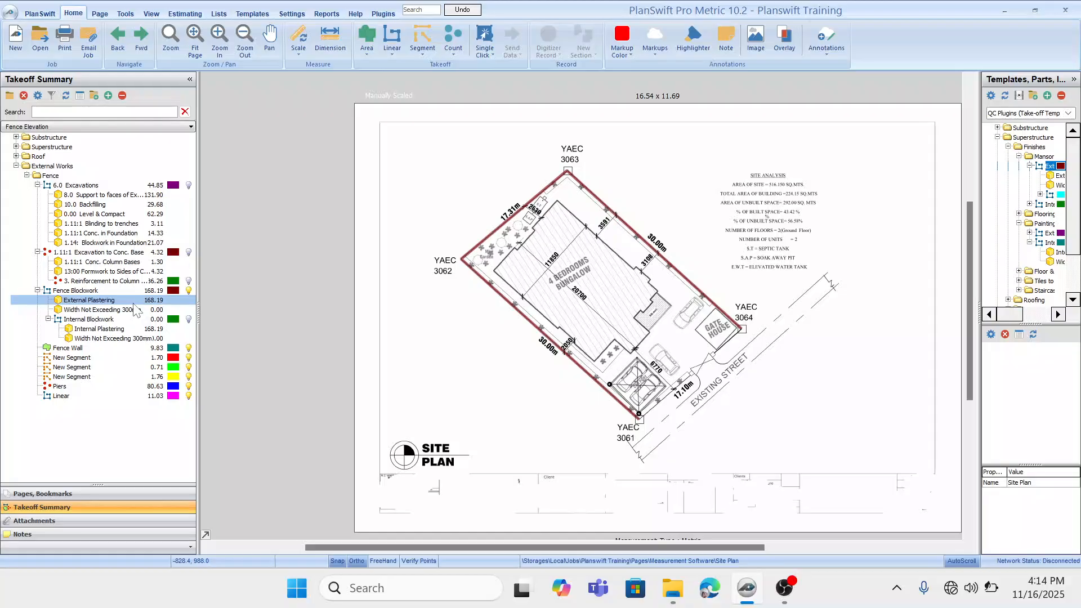
pyautogui.click(121, 310)
pyautogui.rightClick(115, 311)
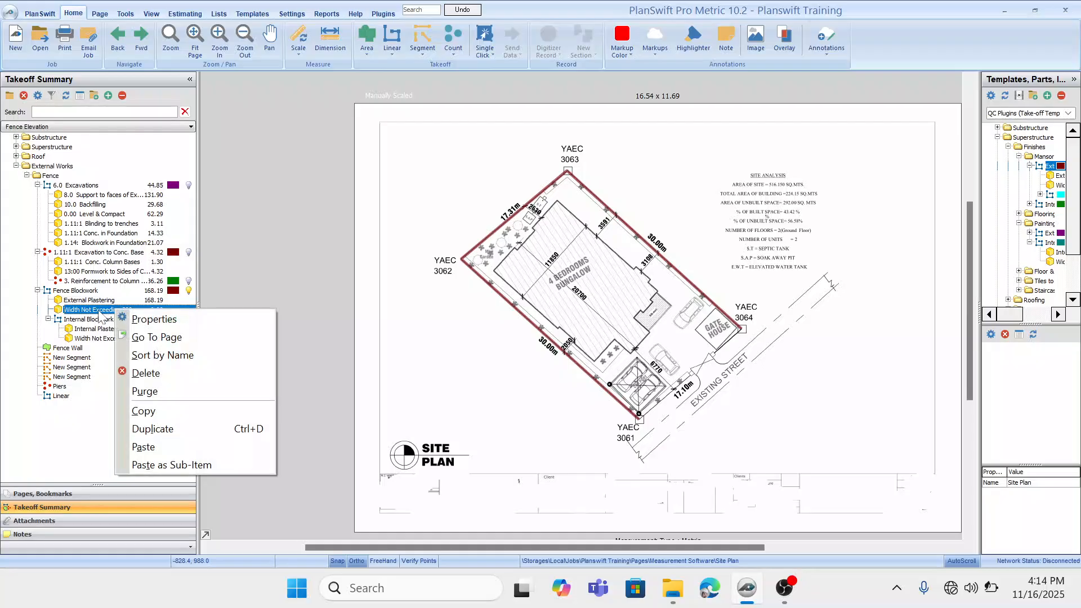
pyautogui.click(156, 374)
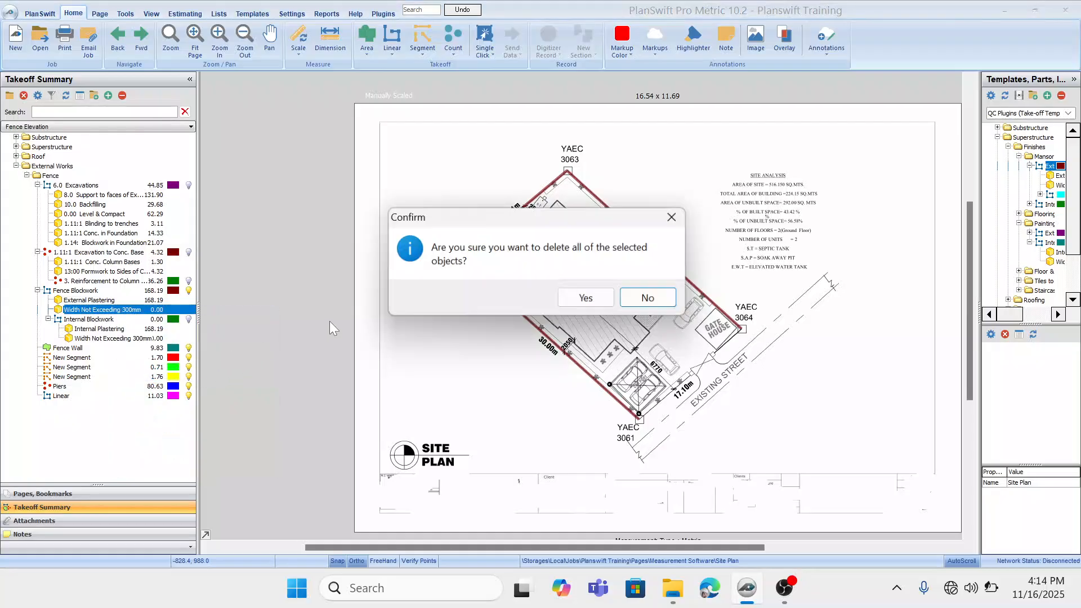
pyautogui.click(588, 299)
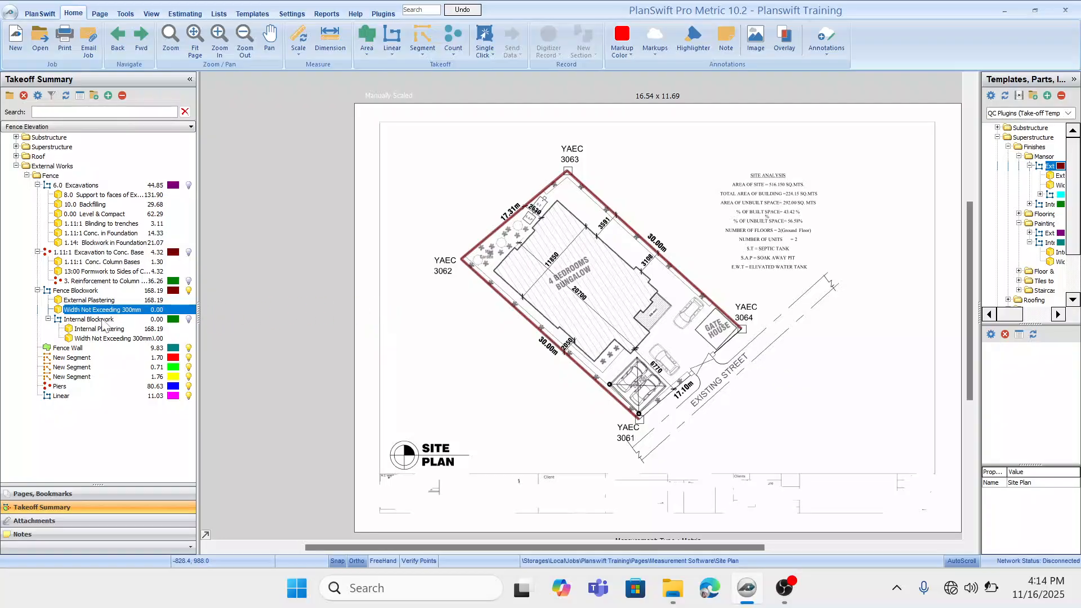
# Delete the Internal Blockwork item together with its sub-items from Fence Blockwork.
pyautogui.rightClick(81, 309)
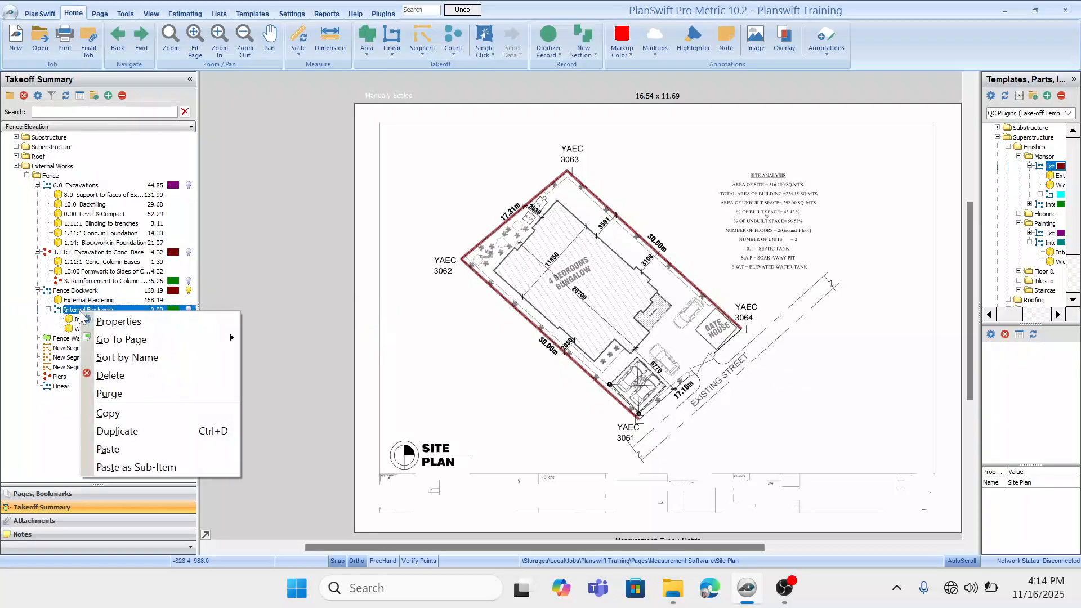
pyautogui.click(112, 375)
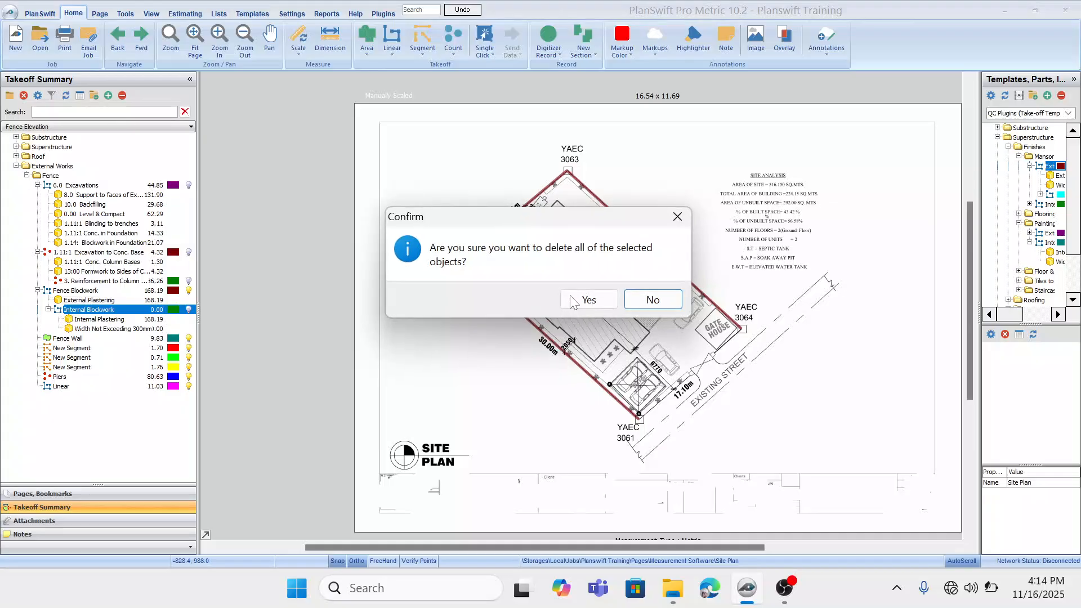
pyautogui.click(573, 301)
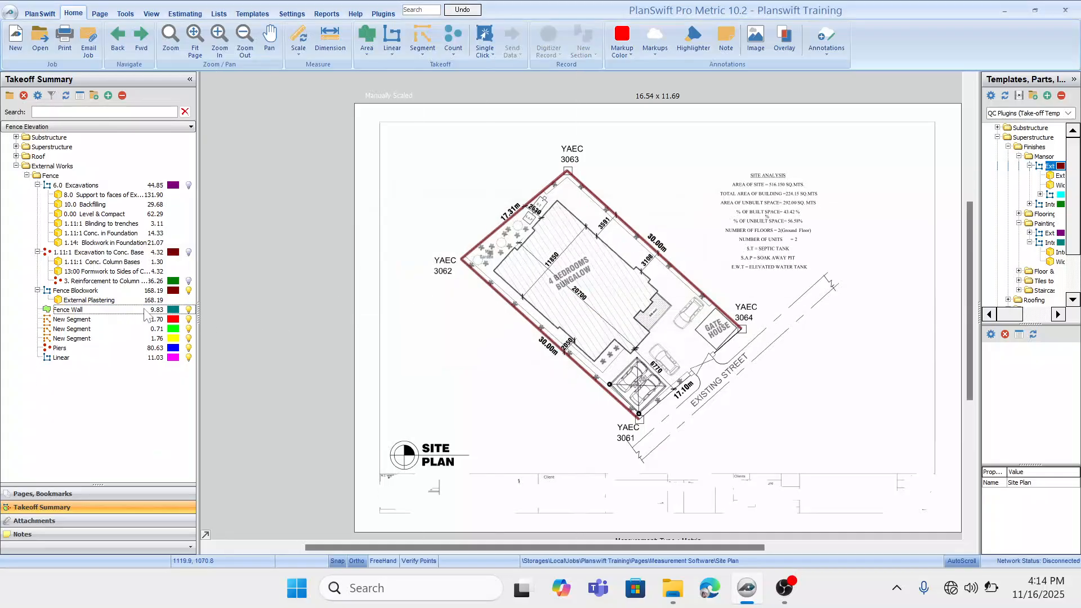
# Rename the External Plastering item under Fence Blockwork as Internal Plastering.
pyautogui.doubleClick(96, 301)
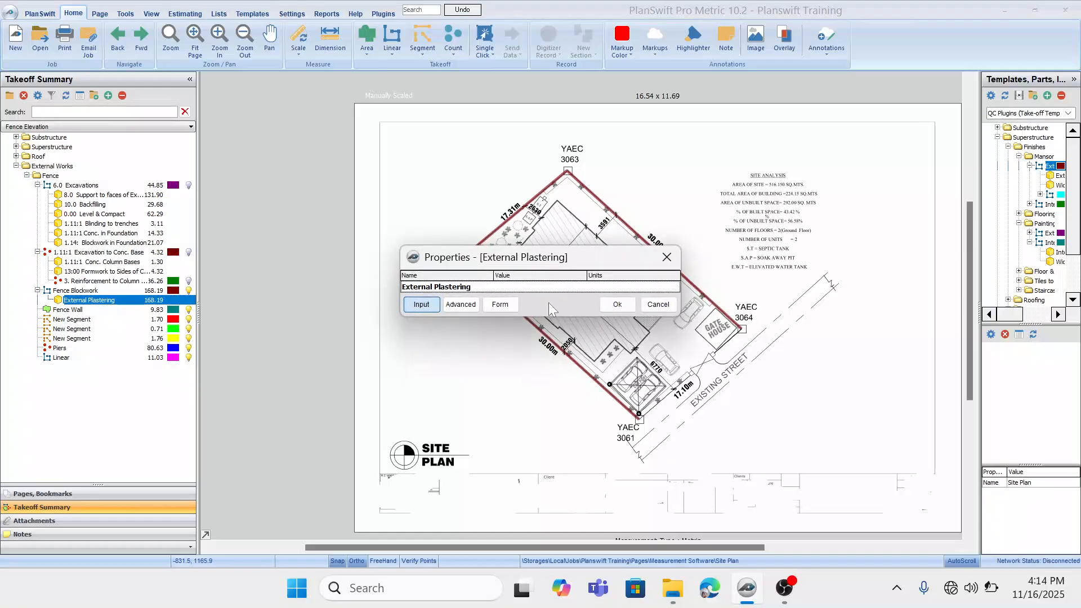
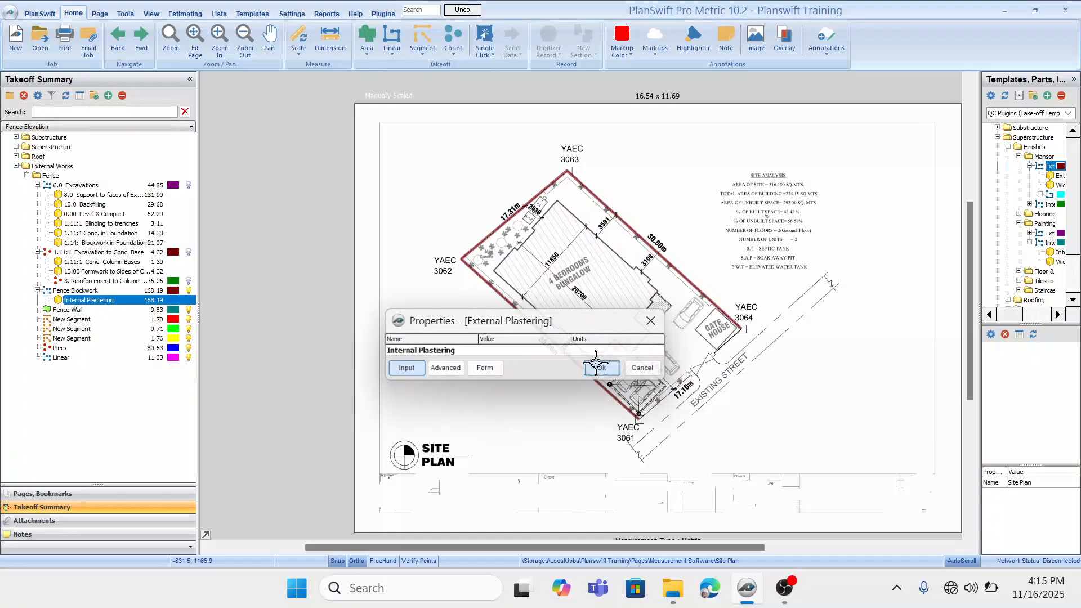
pyautogui.click(600, 367)
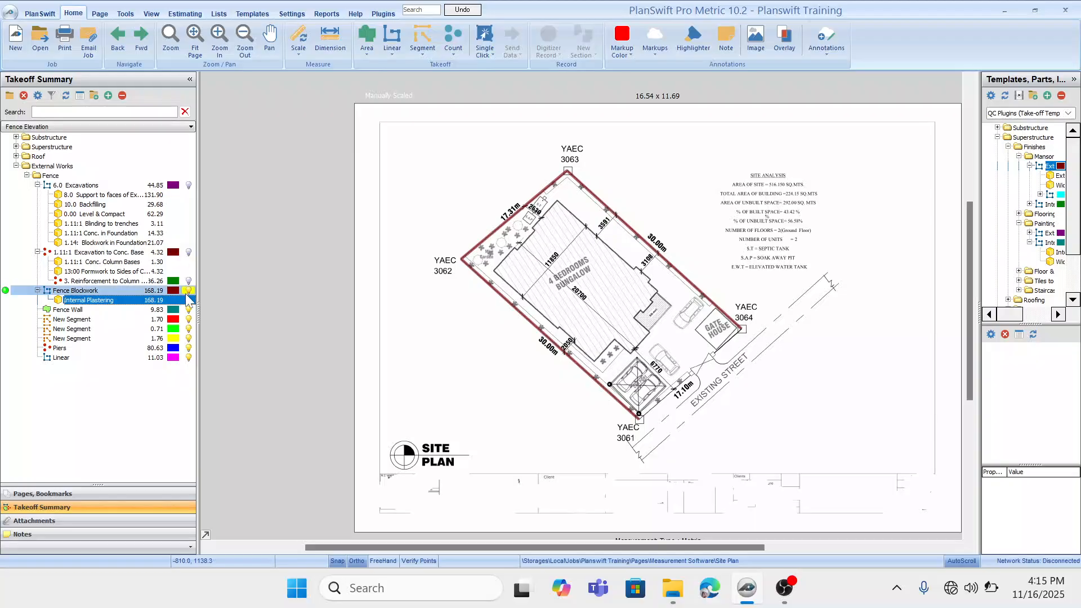
pyautogui.rightClick(116, 309)
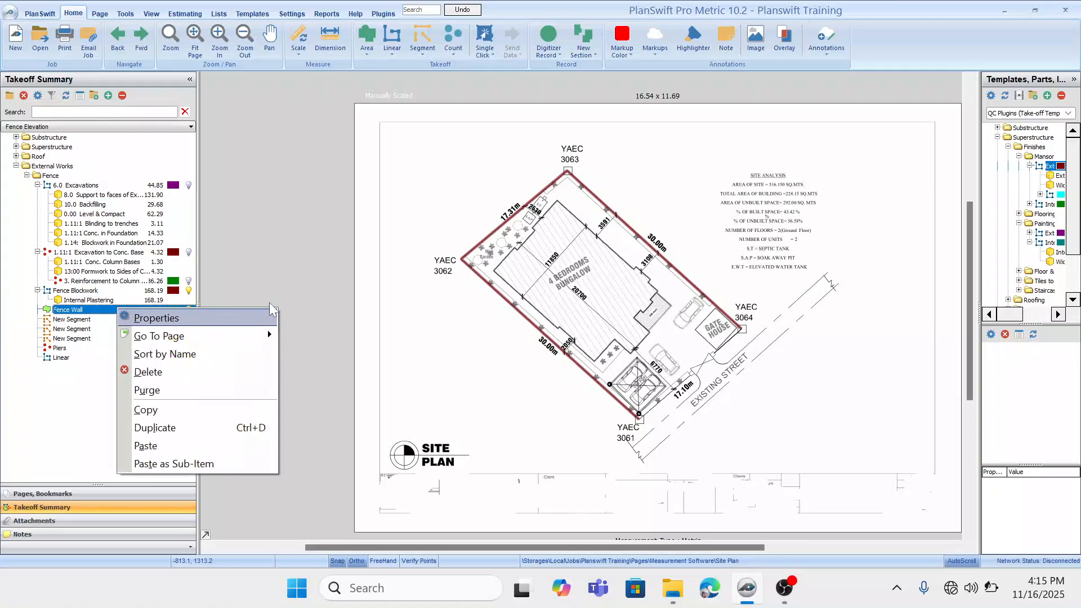
pyautogui.click(281, 273)
pyautogui.moveTo(728, 383); pyautogui.dragTo(688, 324)
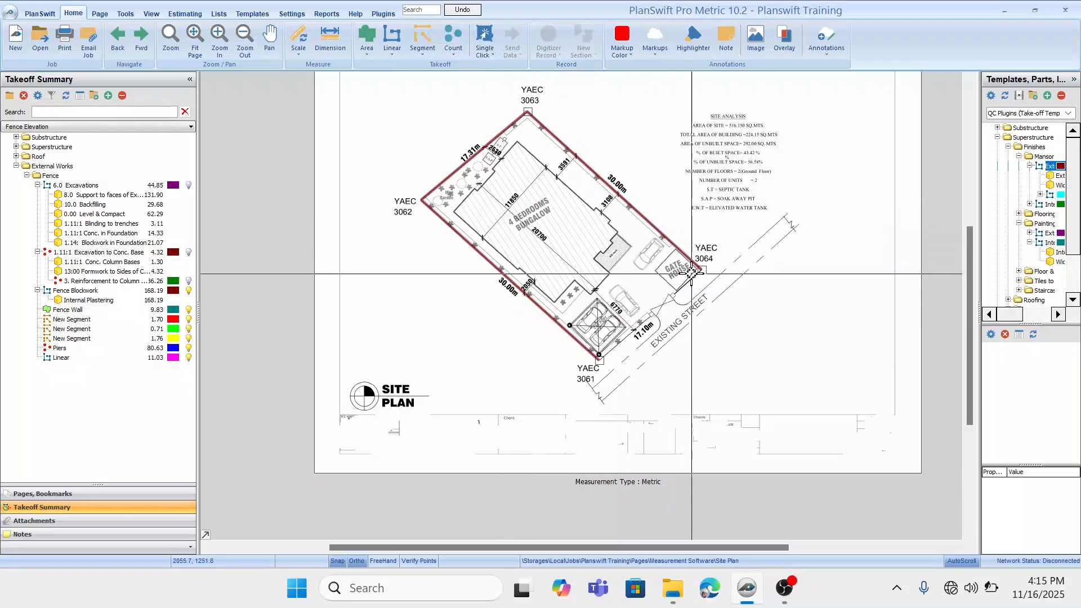
# Delete the Fence Wall takeoff item and undo the deletion.
pyautogui.click(79, 310)
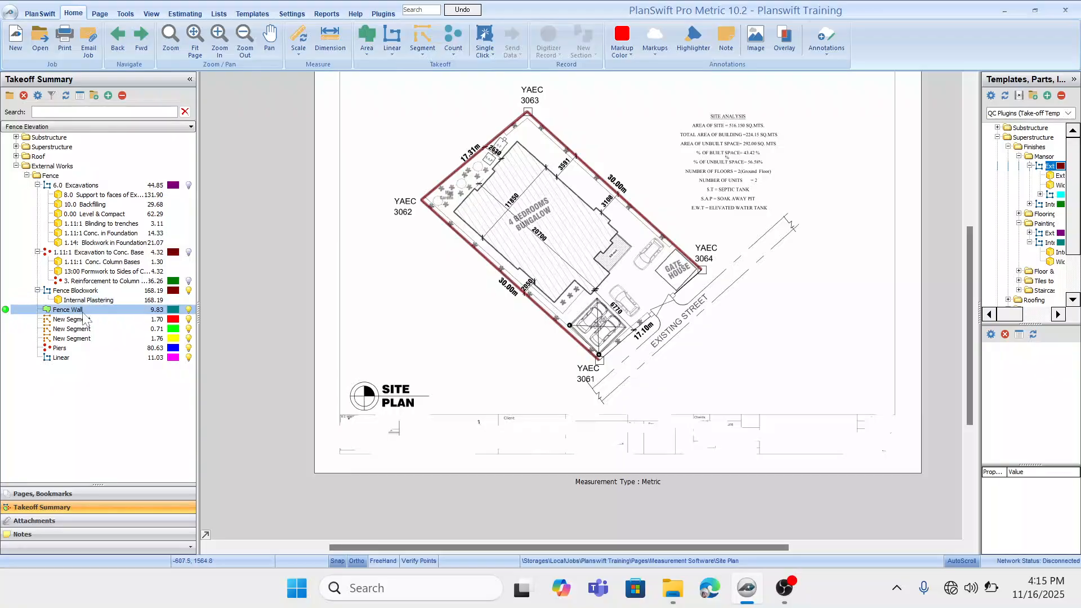
pyautogui.rightClick(82, 313)
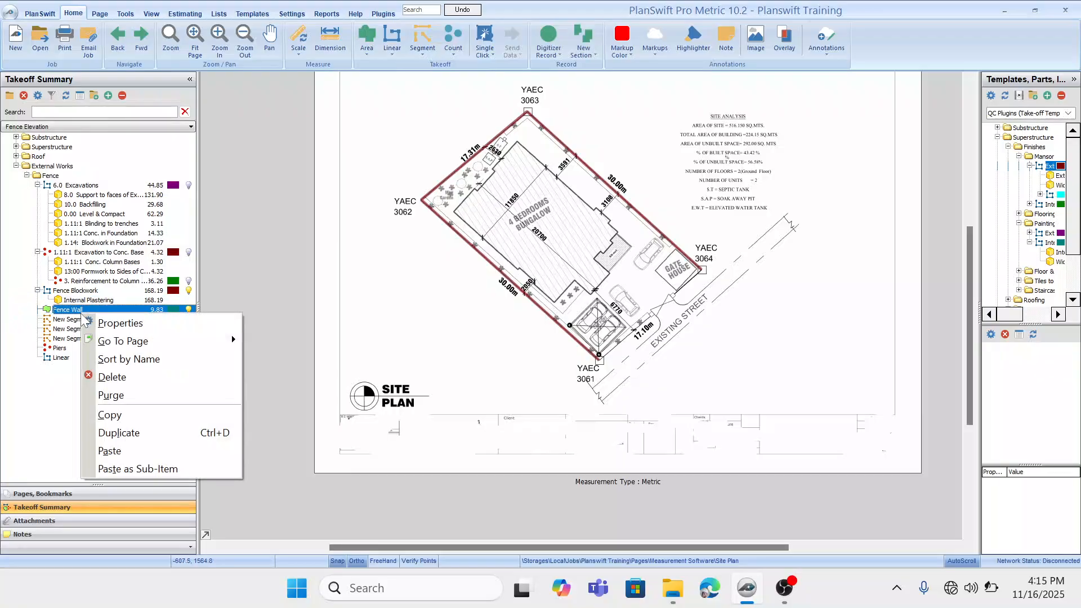
pyautogui.click(112, 380)
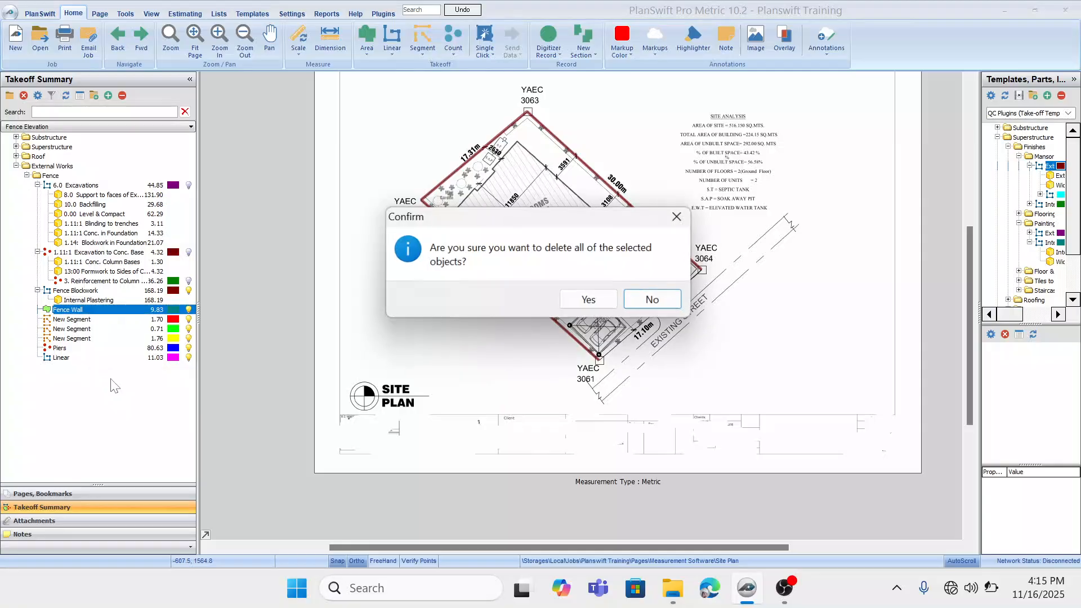
pyautogui.click(586, 301)
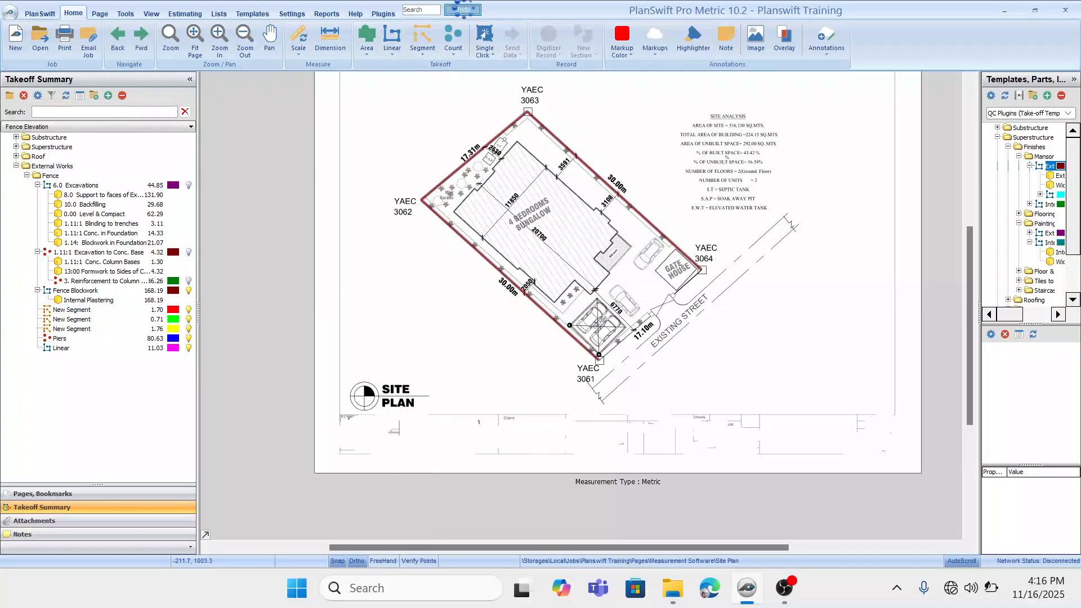
# Copy the Fence Wall area and paste a second one into the Fence folder, including its digitizer points.
pyautogui.rightClick(83, 311)
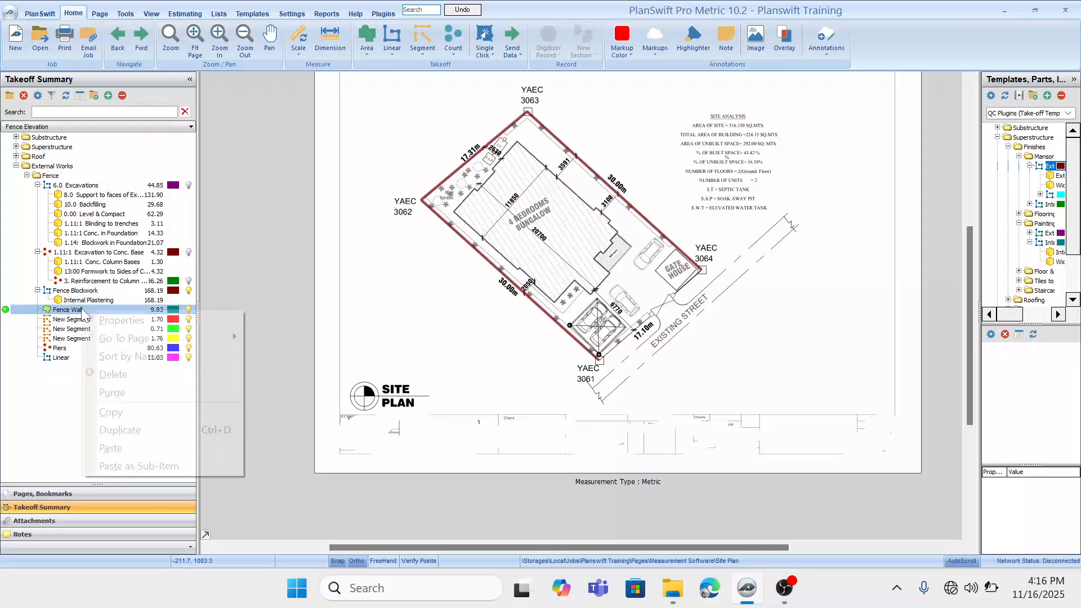
pyautogui.click(119, 411)
pyautogui.rightClick(77, 314)
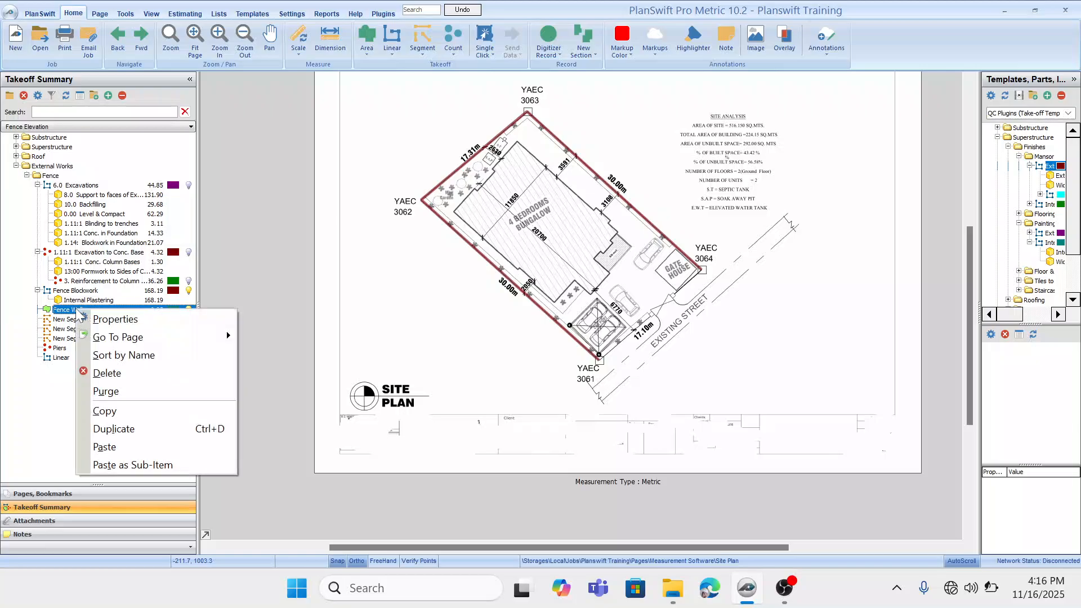
pyautogui.click(106, 449)
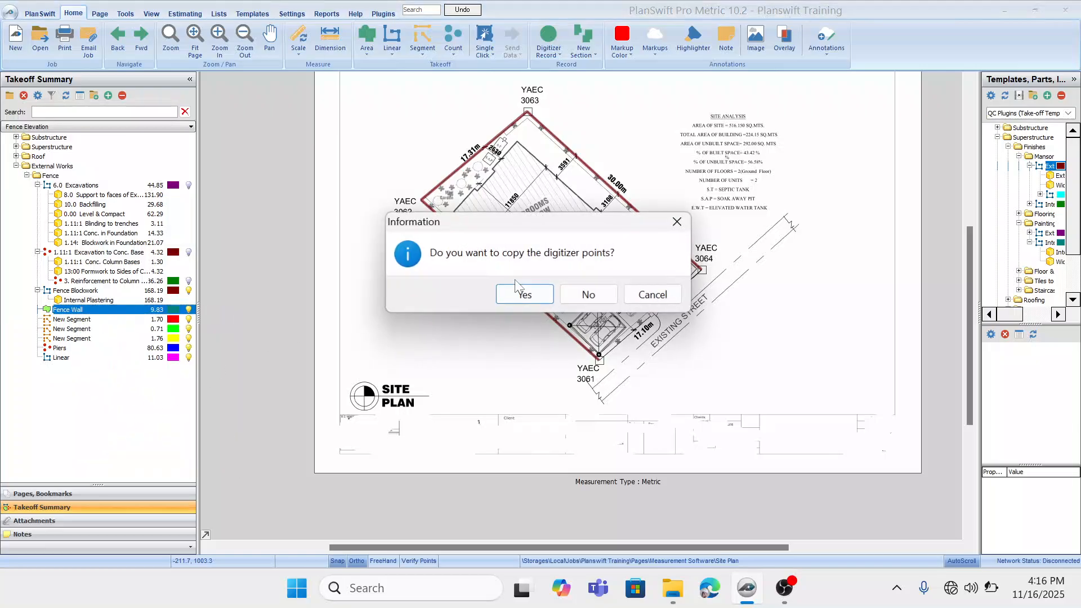
pyautogui.click(523, 296)
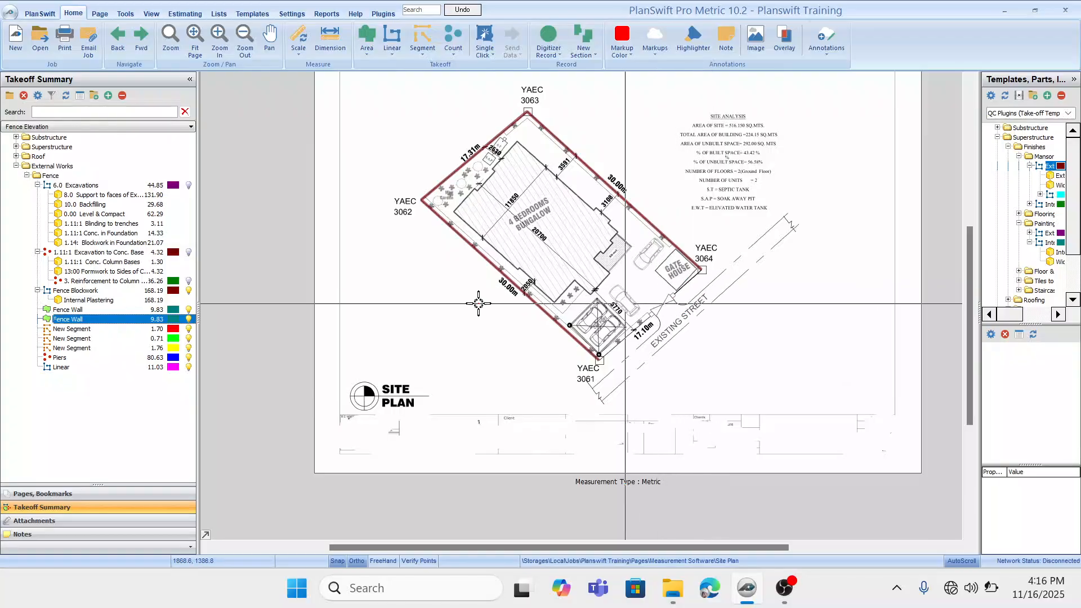
# Rename the pasted Fence Wall as Internal and External Plastering and multiply its Qty formula by 2.
pyautogui.doubleClick(107, 322)
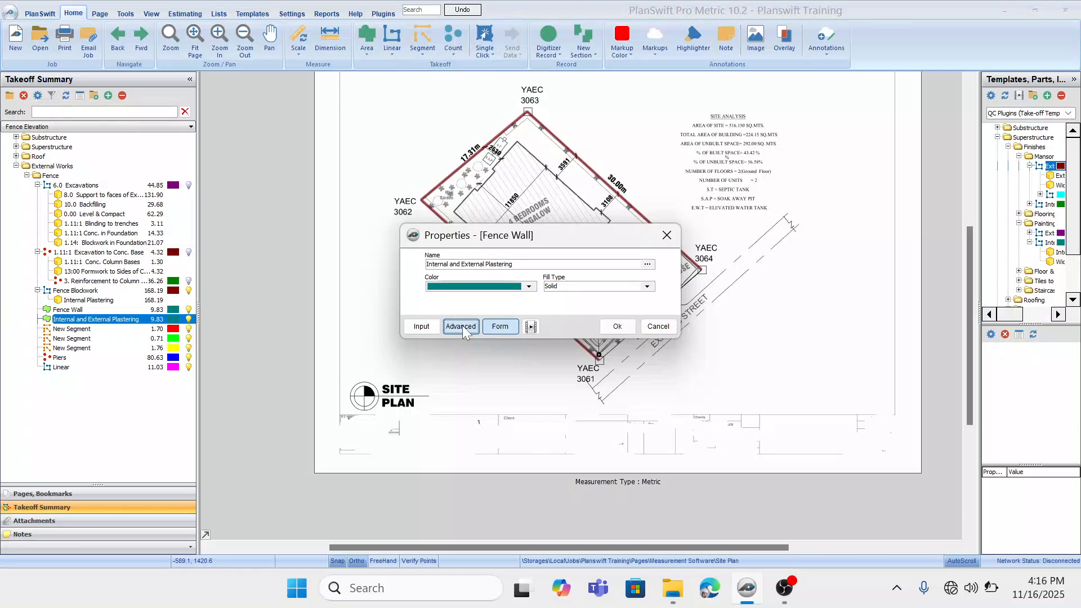
pyautogui.click(463, 328)
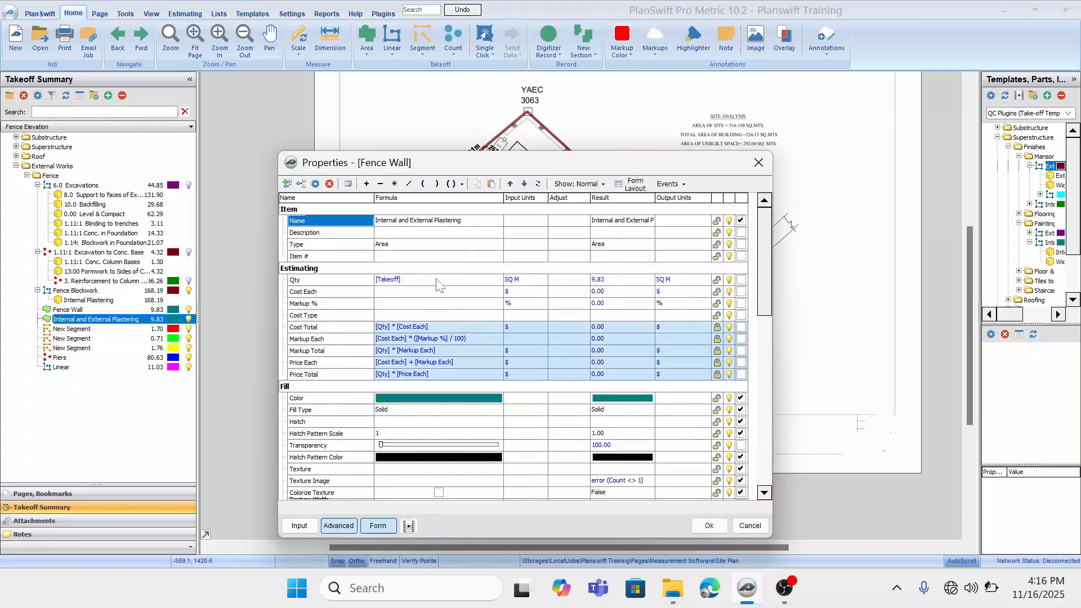
pyautogui.click(437, 280)
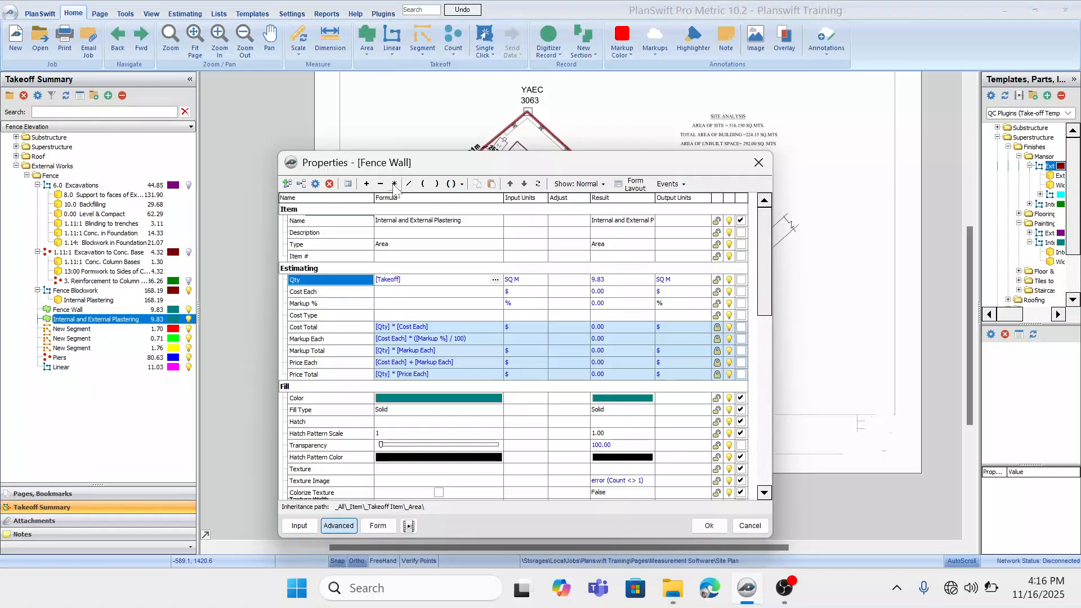
pyautogui.click(709, 525)
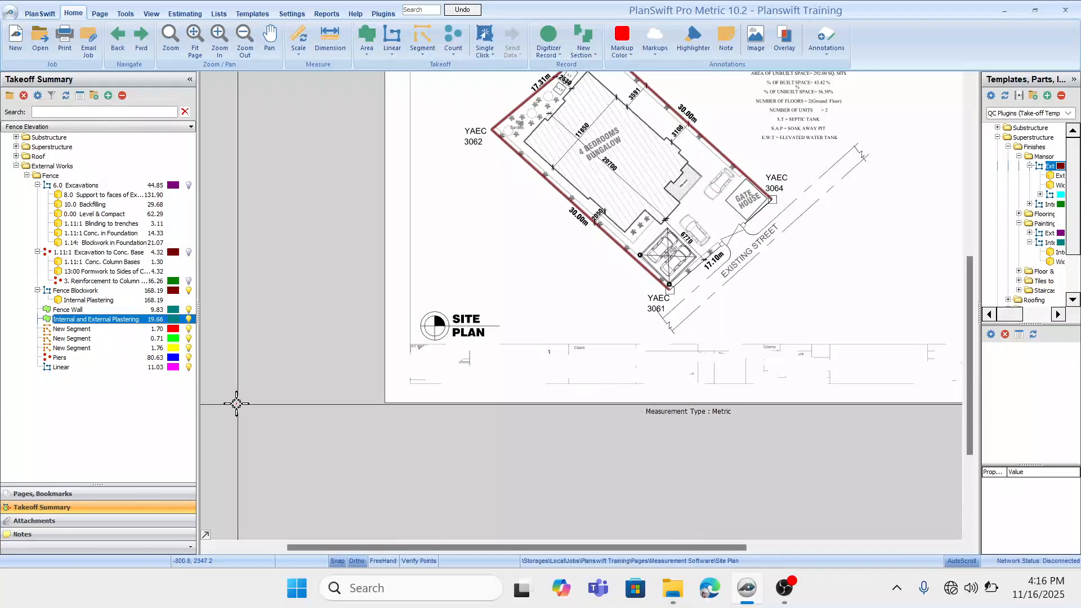
pyautogui.click(71, 331)
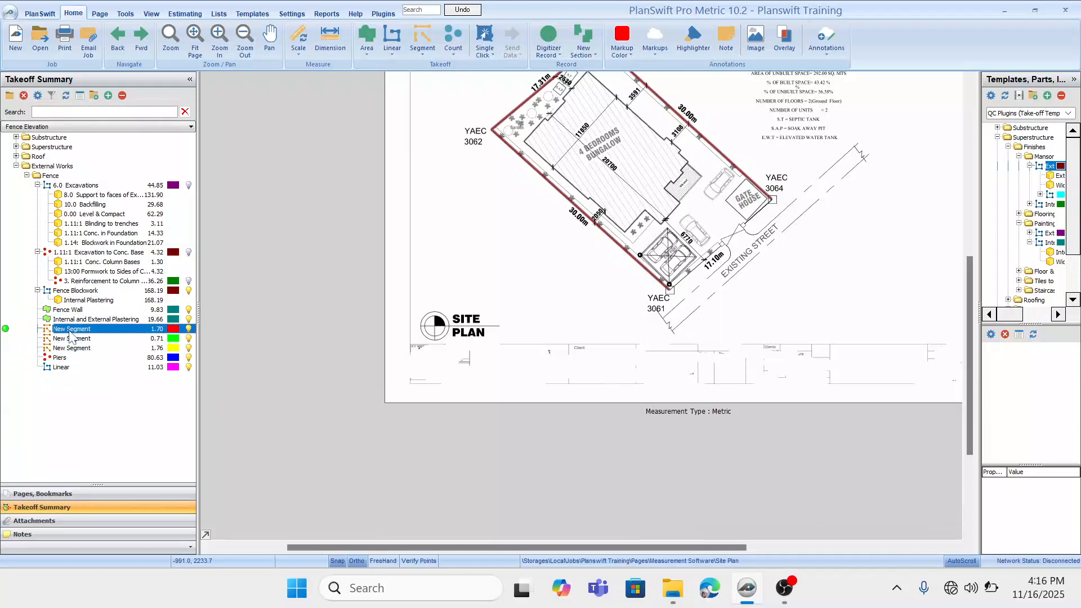
pyautogui.press('Delete')
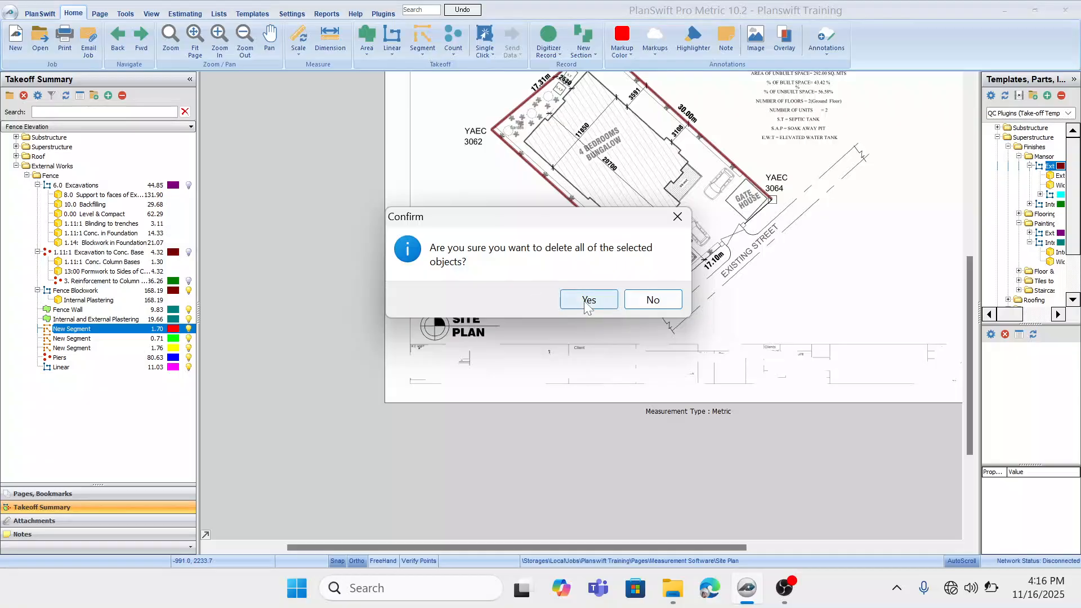
pyautogui.click(653, 299)
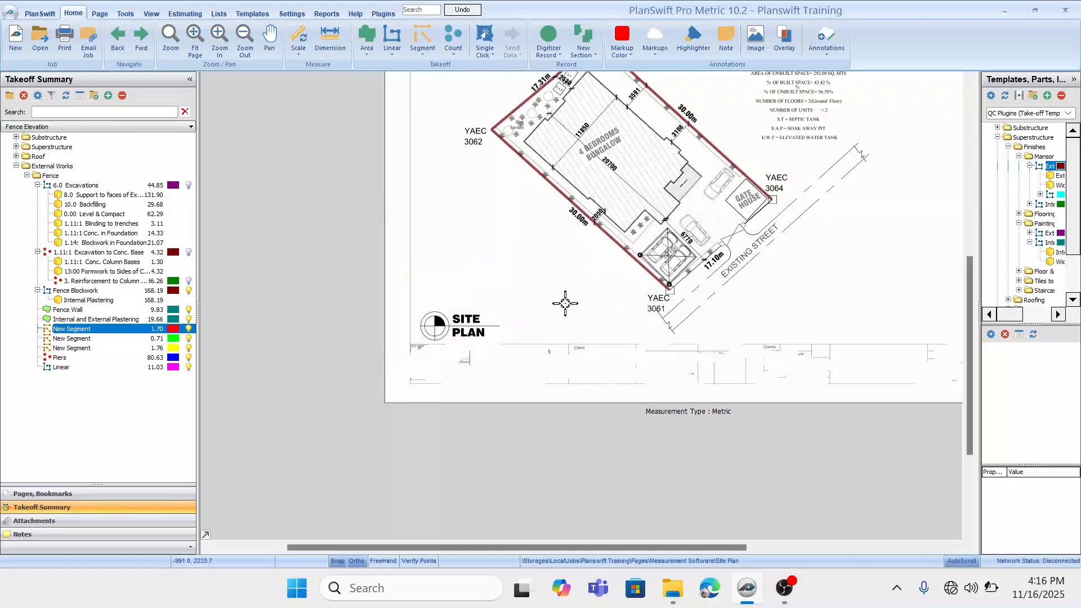
# Examine the street-side boundary on the site plan, around the gate, gate house and car port.
pyautogui.click(108, 367)
pyautogui.moveTo(438, 216); pyautogui.dragTo(413, 254)
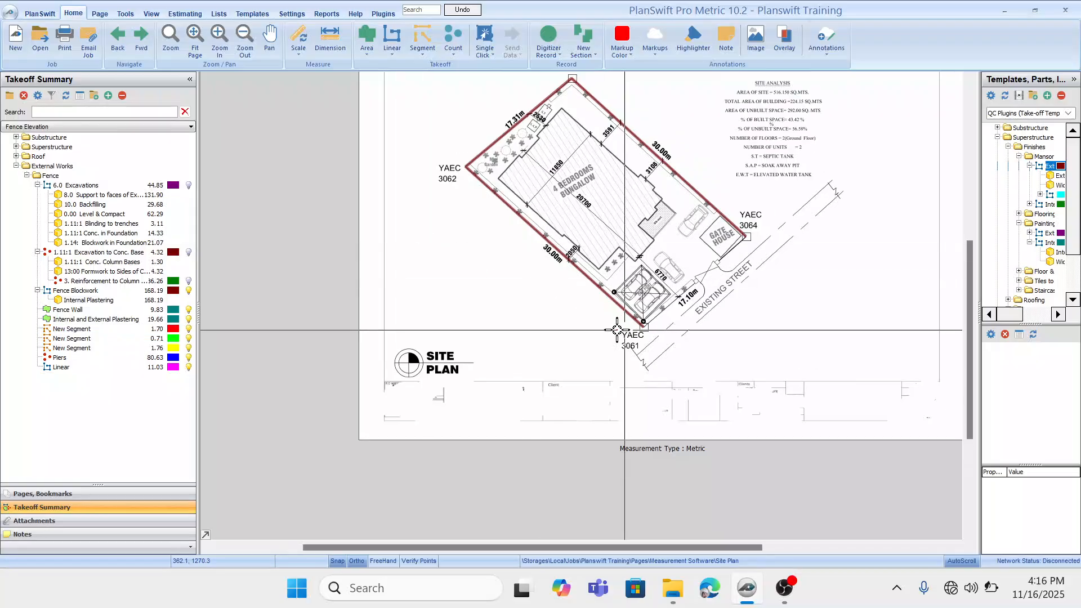
pyautogui.moveTo(622, 329); pyautogui.dragTo(573, 326)
pyautogui.moveTo(637, 341); pyautogui.dragTo(623, 343)
pyautogui.click(91, 357)
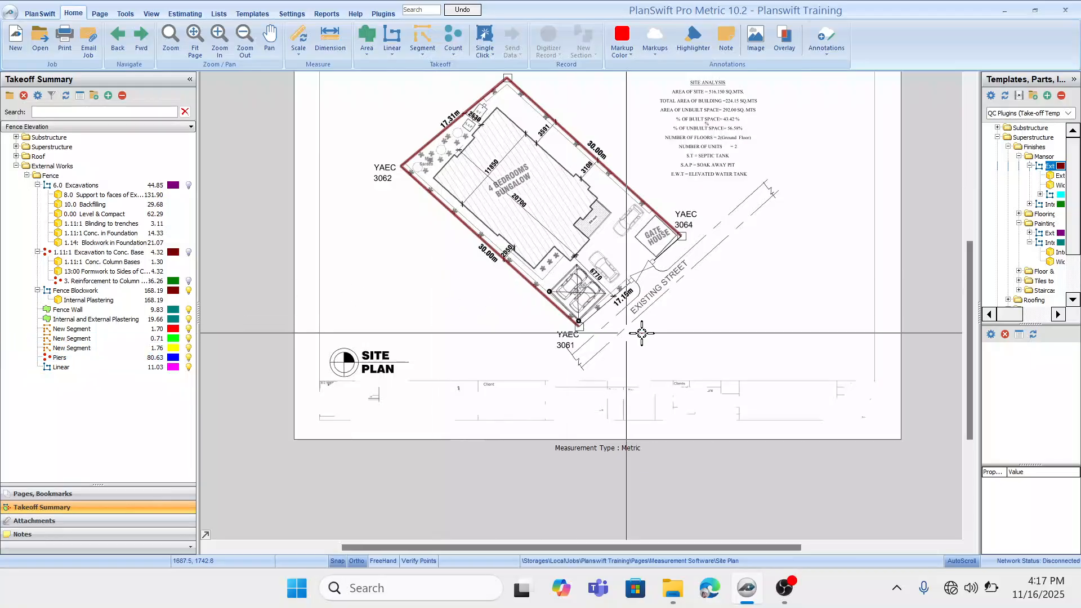
pyautogui.moveTo(643, 334); pyautogui.dragTo(657, 315)
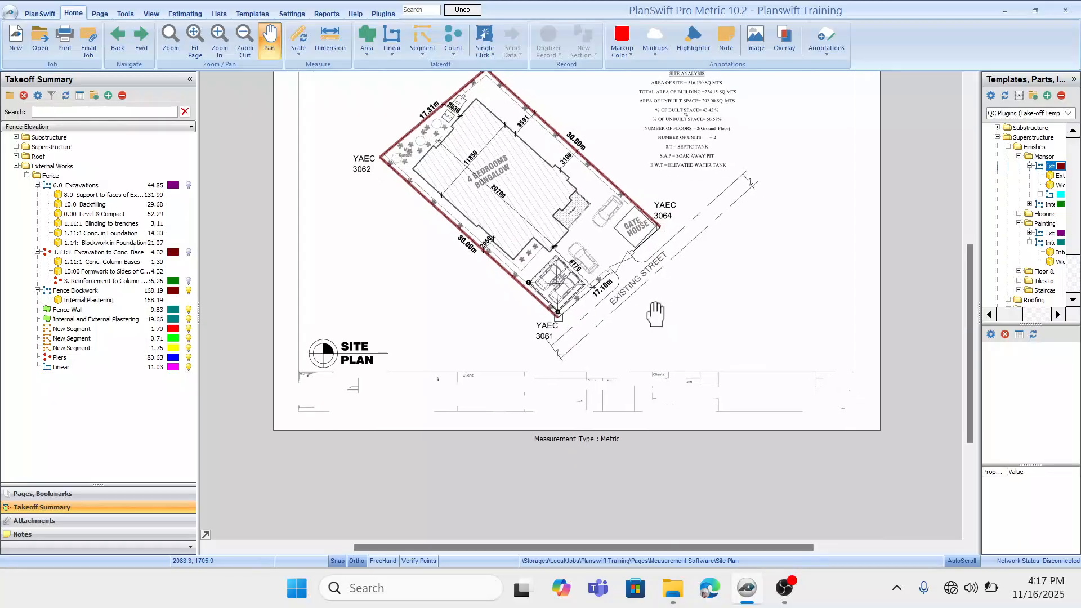
pyautogui.scroll(4, 654, 312)
pyautogui.moveTo(645, 277); pyautogui.dragTo(649, 248)
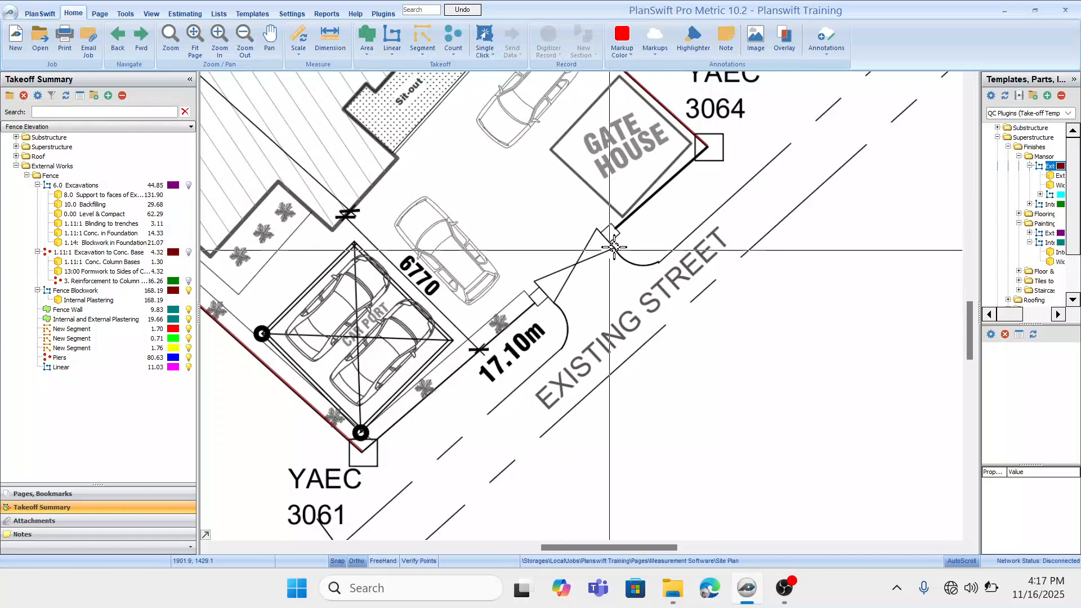
pyautogui.moveTo(617, 245); pyautogui.dragTo(614, 256)
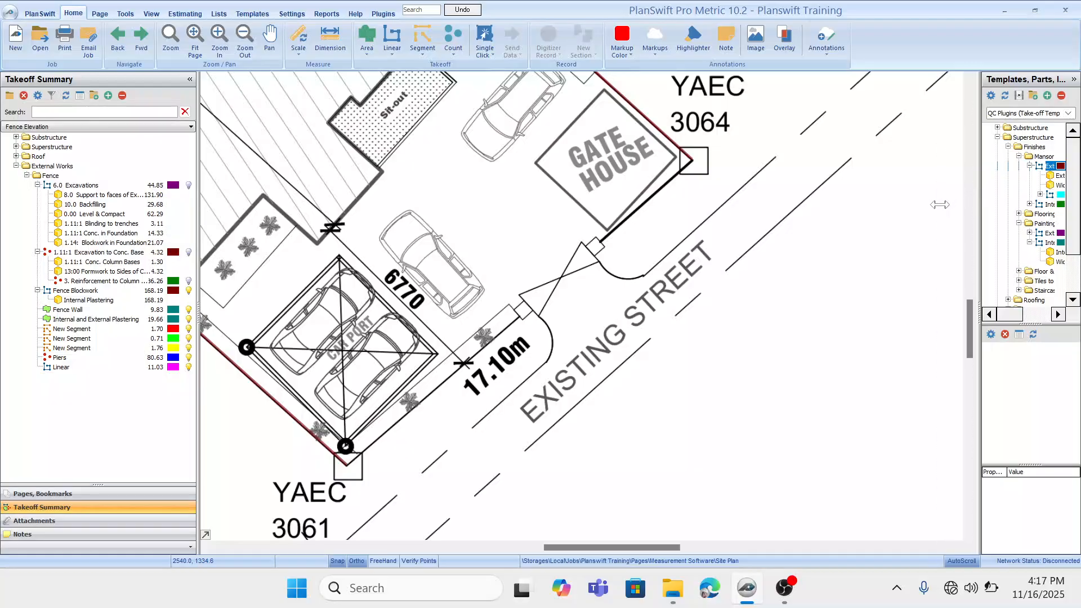
# Widen the templates list, collapse Mansory & Plastering and Painting, and expand the 1.11:2 Conc. Columns template among the isolated column finishes.
pyautogui.moveTo(979, 205); pyautogui.dragTo(939, 204)
pyautogui.moveTo(672, 255); pyautogui.dragTo(727, 292)
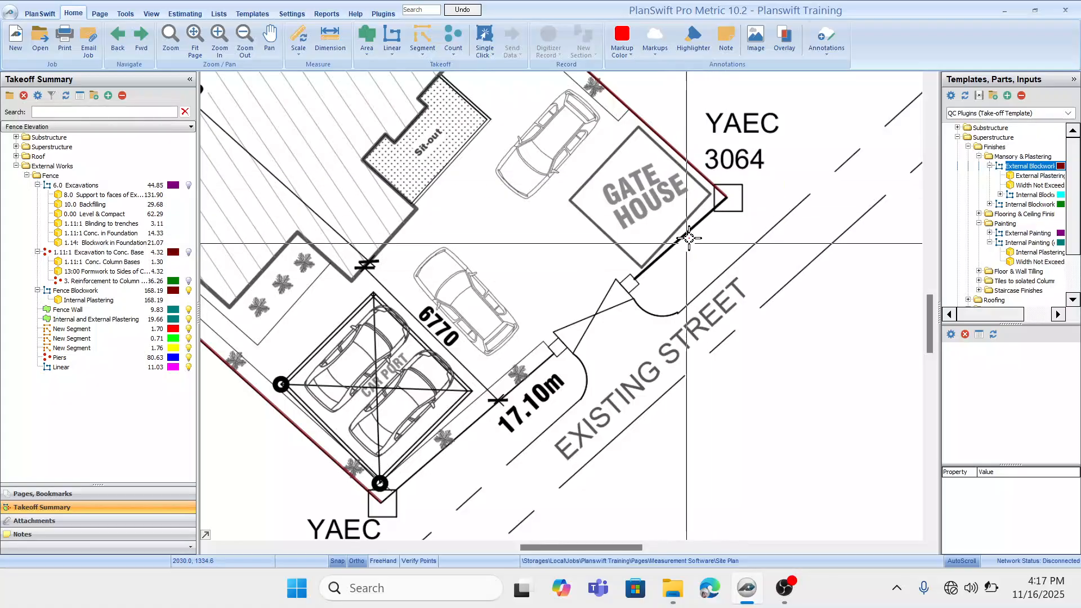
pyautogui.moveTo(732, 259); pyautogui.dragTo(716, 250)
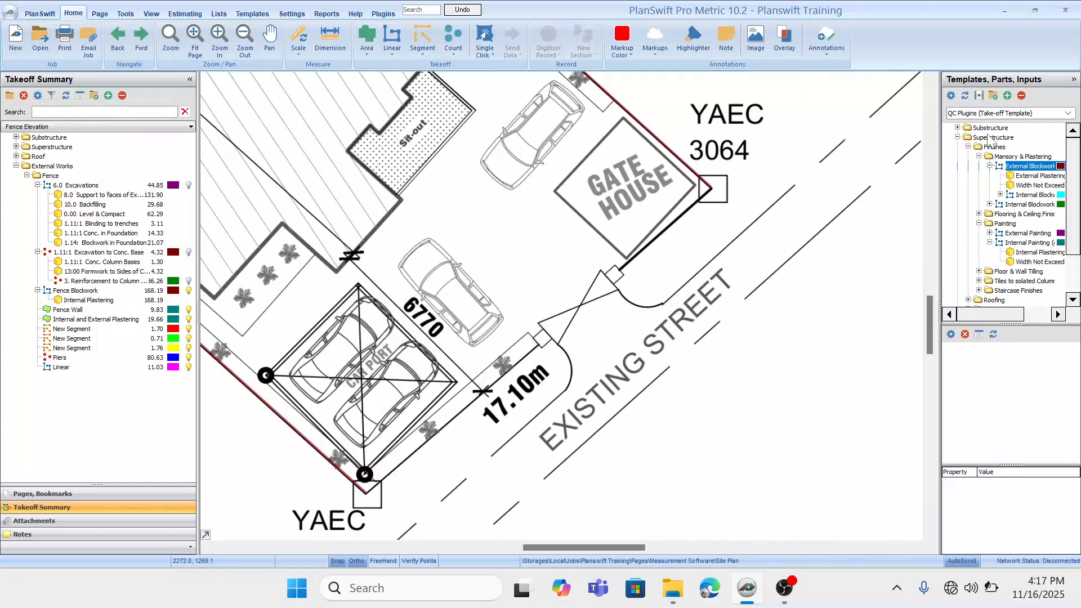
pyautogui.moveTo(923, 223); pyautogui.dragTo(892, 223)
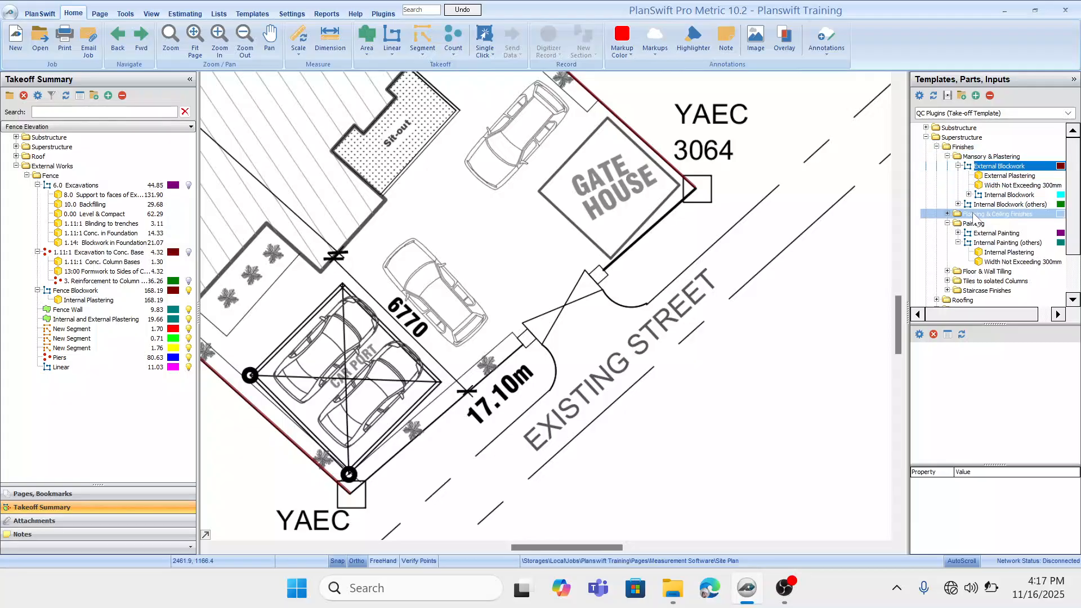
pyautogui.click(947, 157)
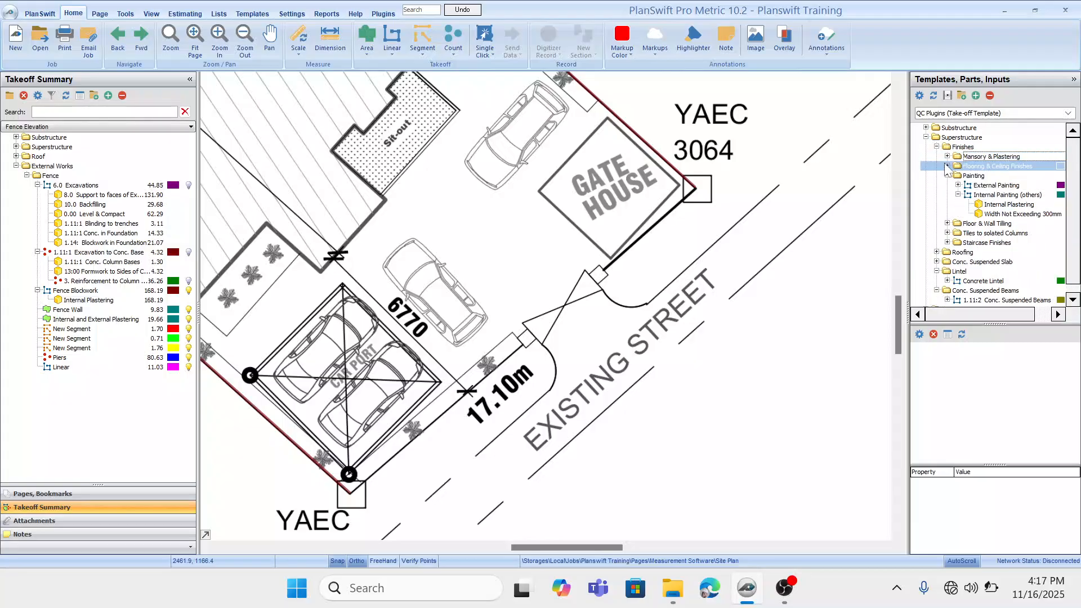
pyautogui.click(947, 175)
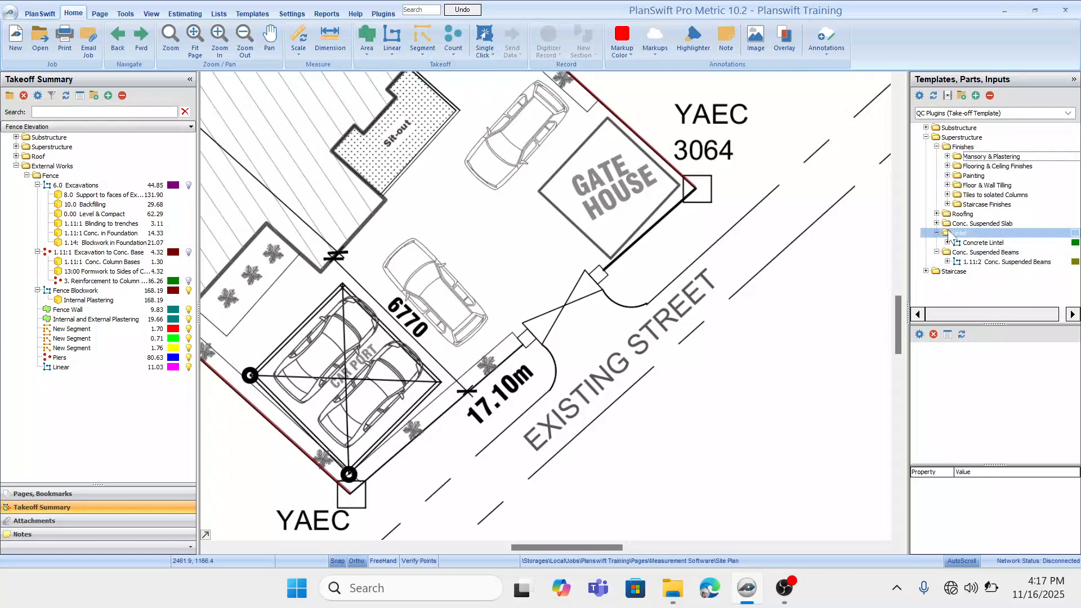
pyautogui.click(947, 195)
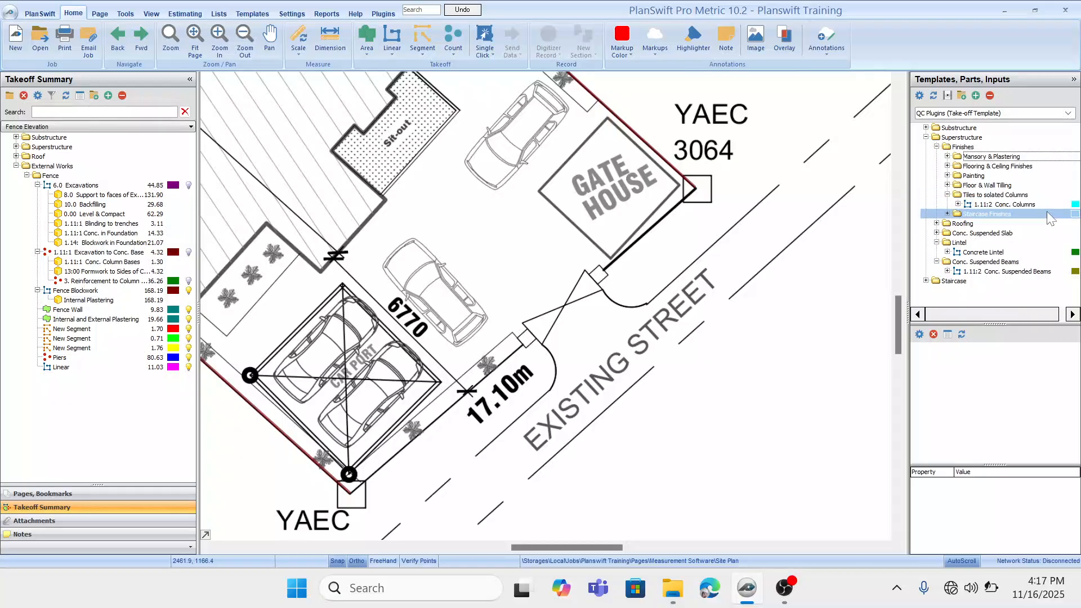
pyautogui.click(957, 204)
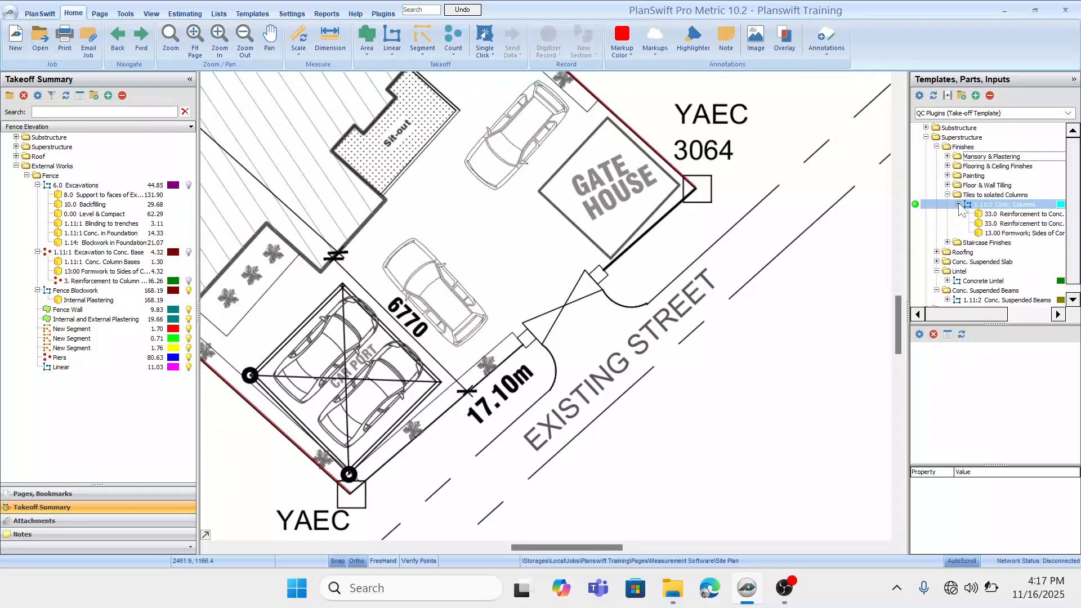
# Add the 1.11:2 Conc. Columns template to the External Works Fence folder with 3 columns, 0.6 m thickness and 0.6 m width.
pyautogui.doubleClick(916, 205)
pyautogui.moveTo(636, 216); pyautogui.dragTo(893, 185)
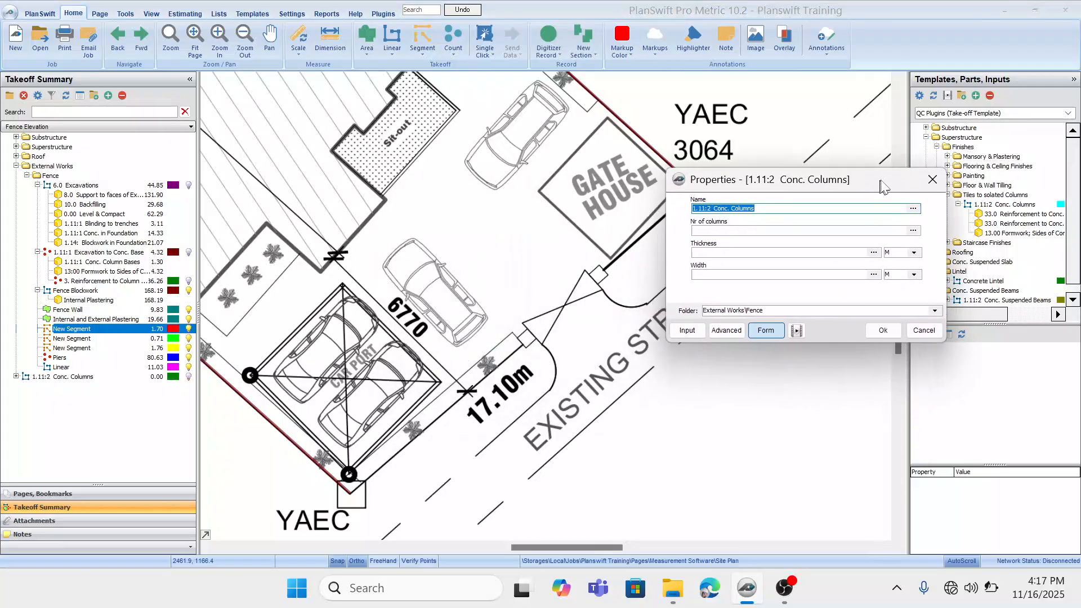
pyautogui.click(722, 227)
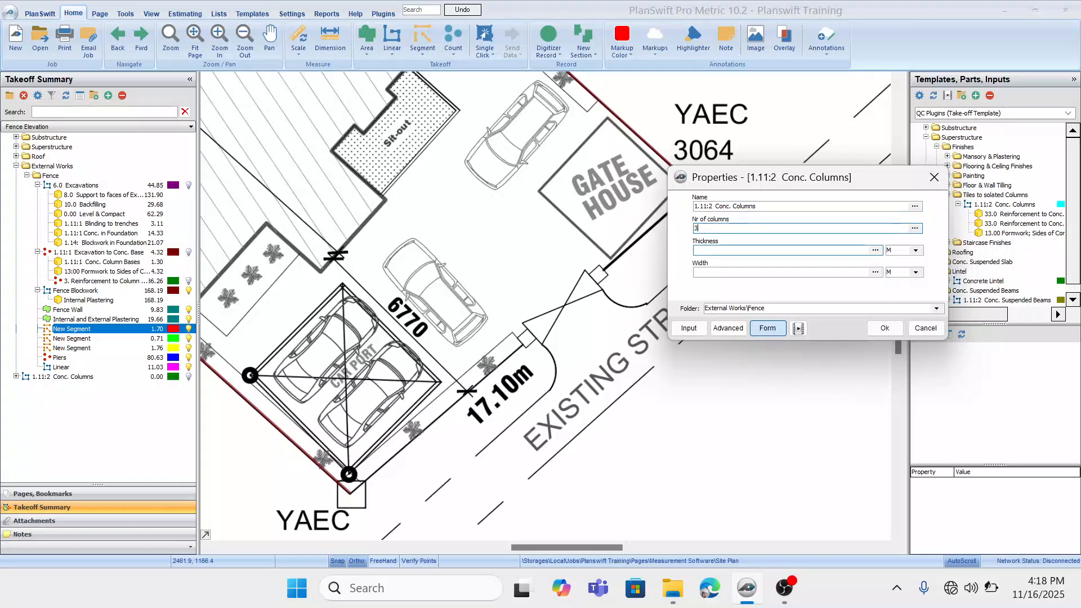
pyautogui.click(726, 250)
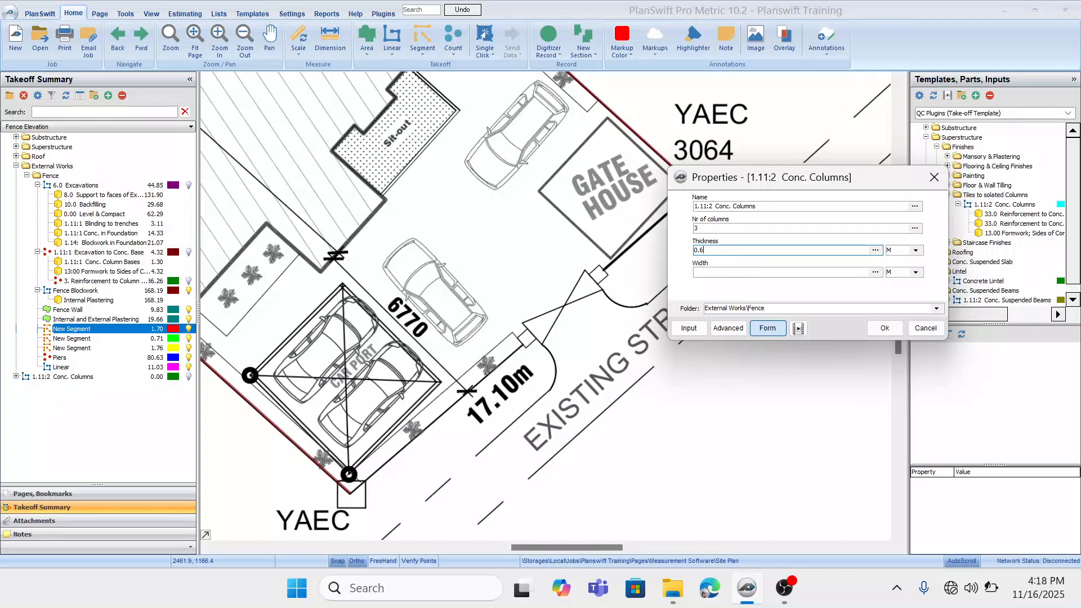
pyautogui.click(732, 273)
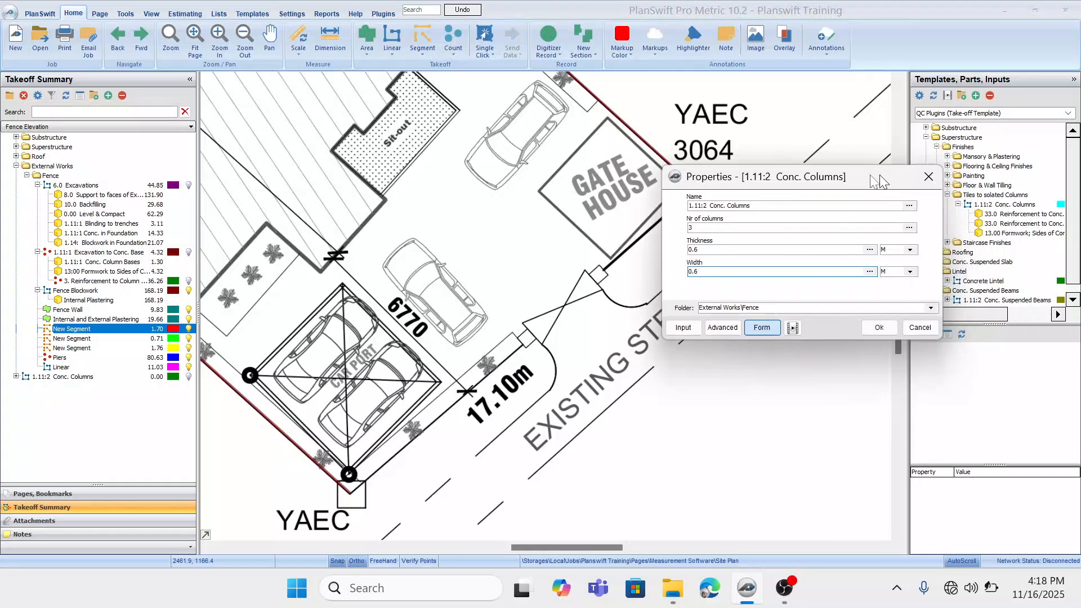
pyautogui.moveTo(890, 178); pyautogui.dragTo(844, 175)
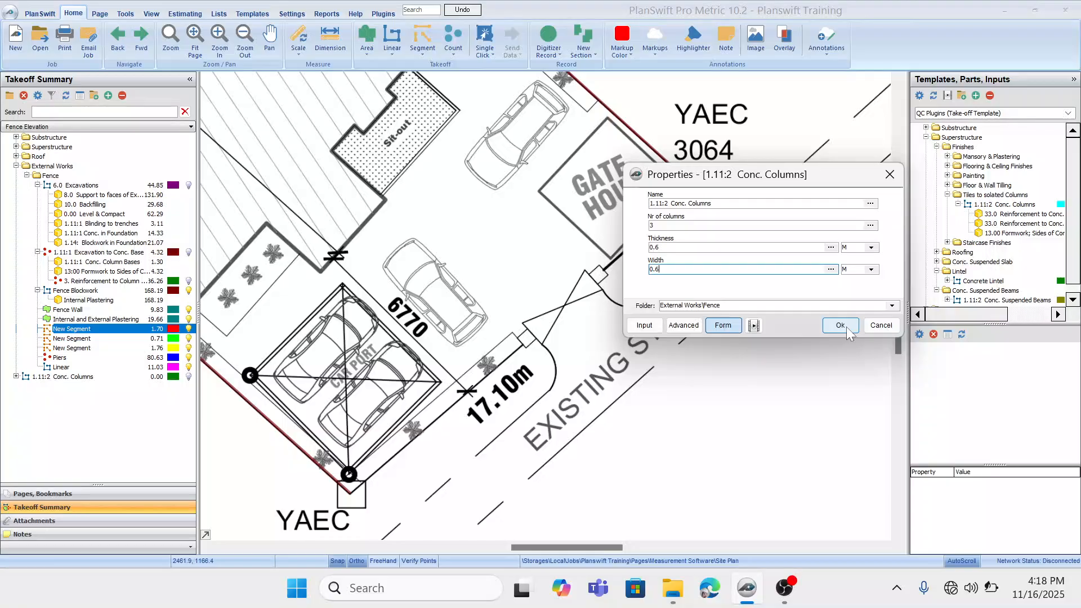
pyautogui.click(846, 327)
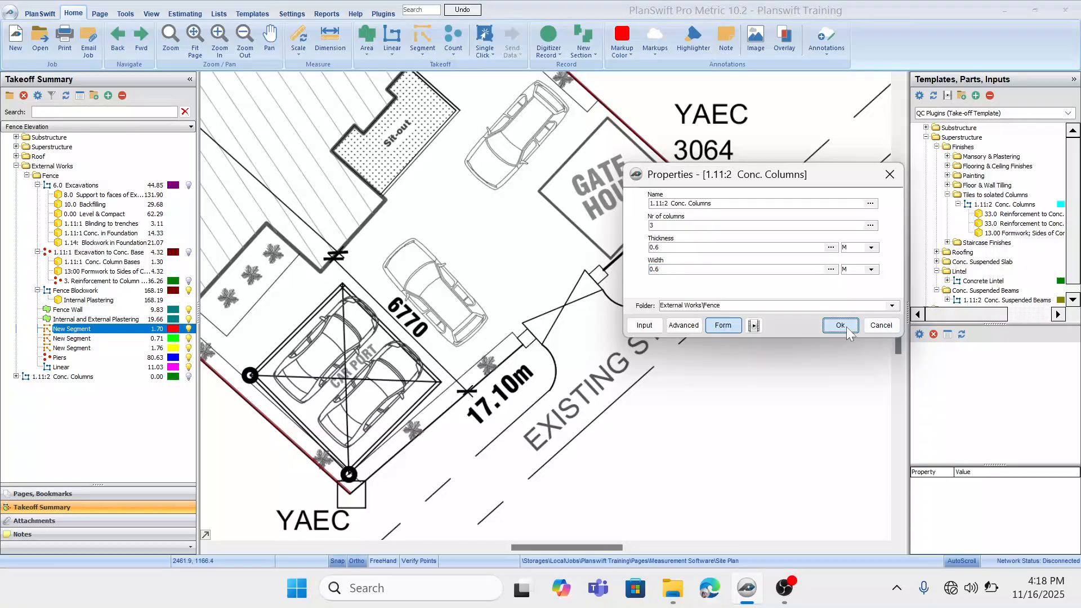
pyautogui.click(846, 327)
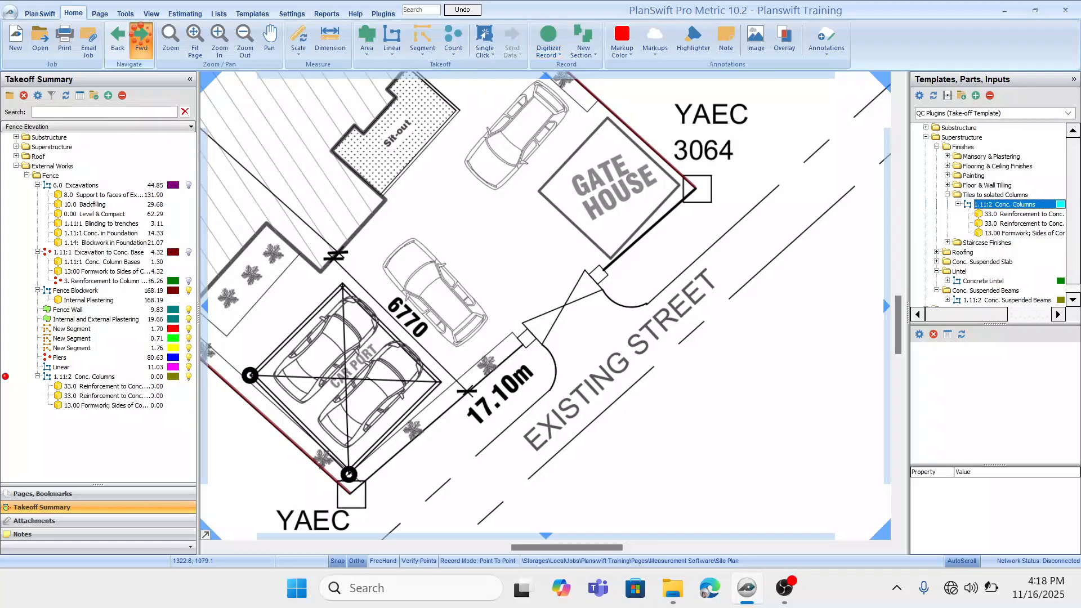
# Go to the Fence Elevation page and examine the height dimensions beside the end pier.
pyautogui.click(140, 34)
pyautogui.click(140, 33)
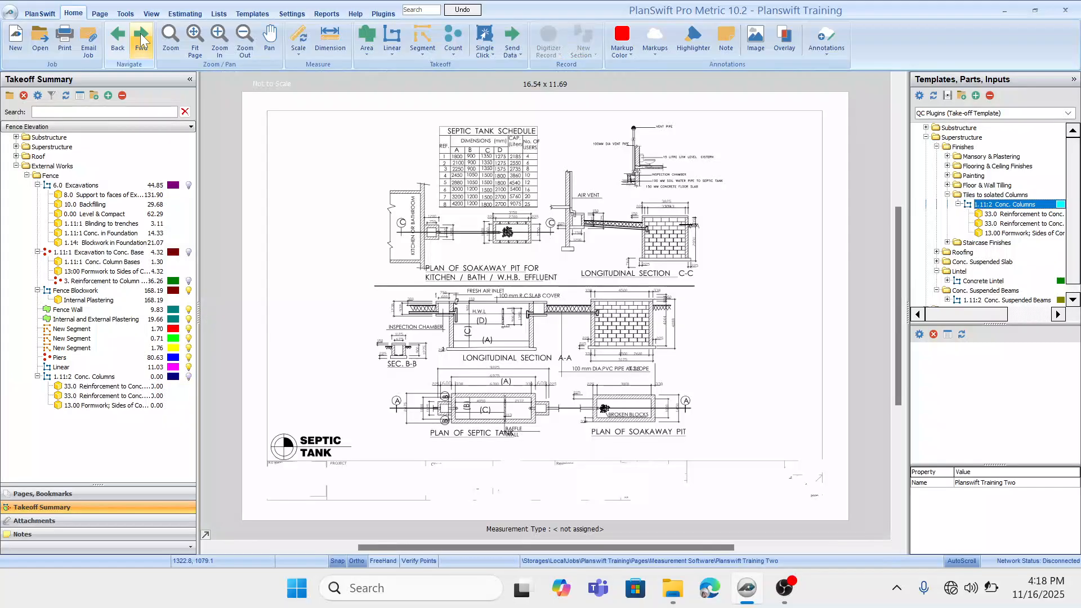
pyautogui.click(140, 34)
pyautogui.moveTo(577, 386); pyautogui.dragTo(511, 287)
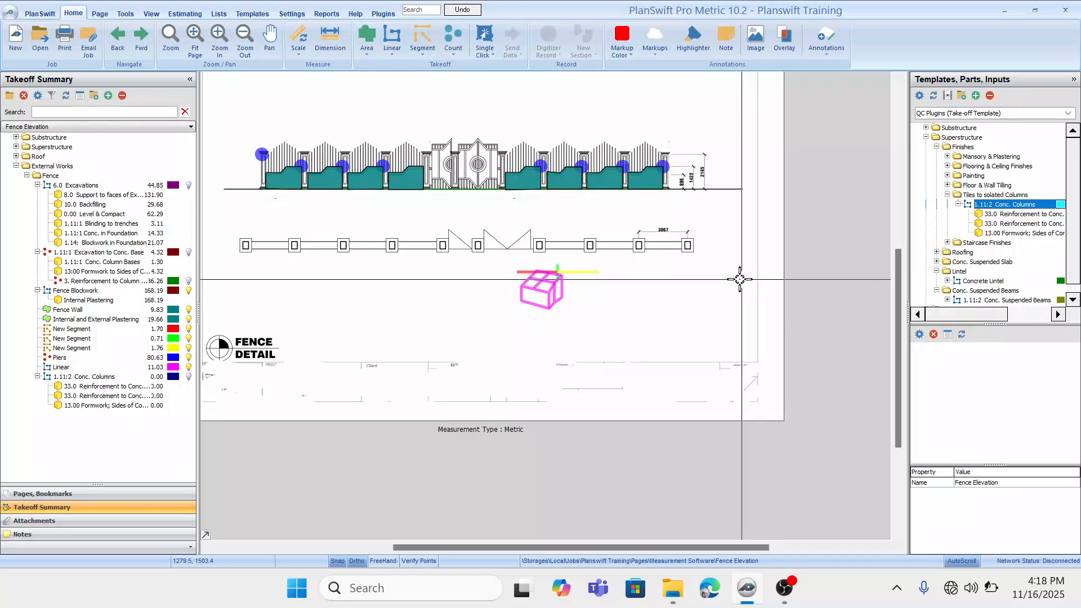
pyautogui.moveTo(731, 270); pyautogui.dragTo(729, 292)
pyautogui.scroll(4, 687, 232)
pyautogui.moveTo(670, 199); pyautogui.dragTo(704, 336)
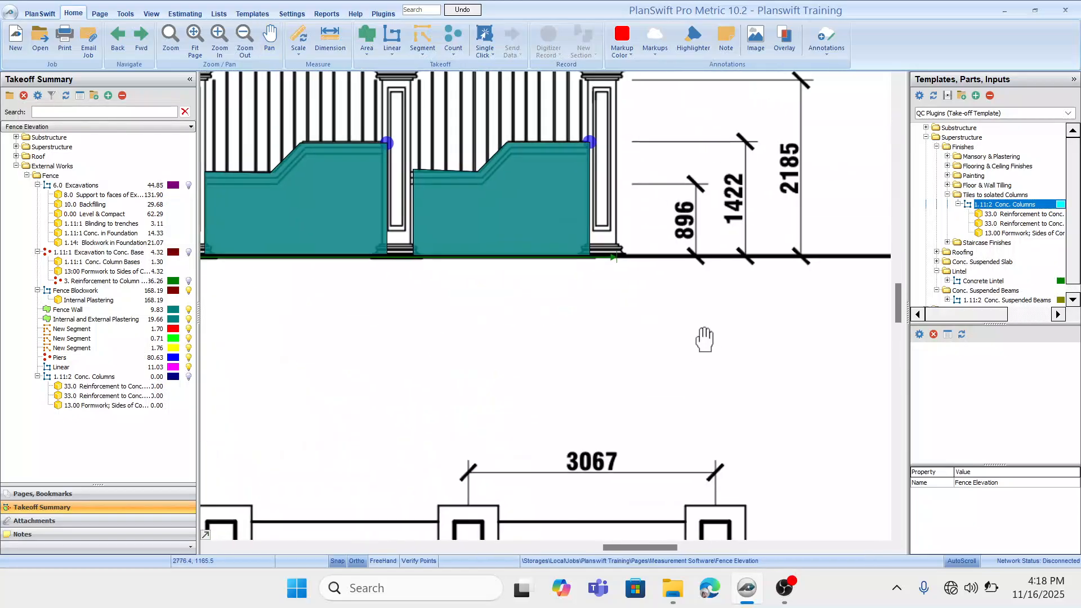
pyautogui.moveTo(691, 267); pyautogui.dragTo(712, 328)
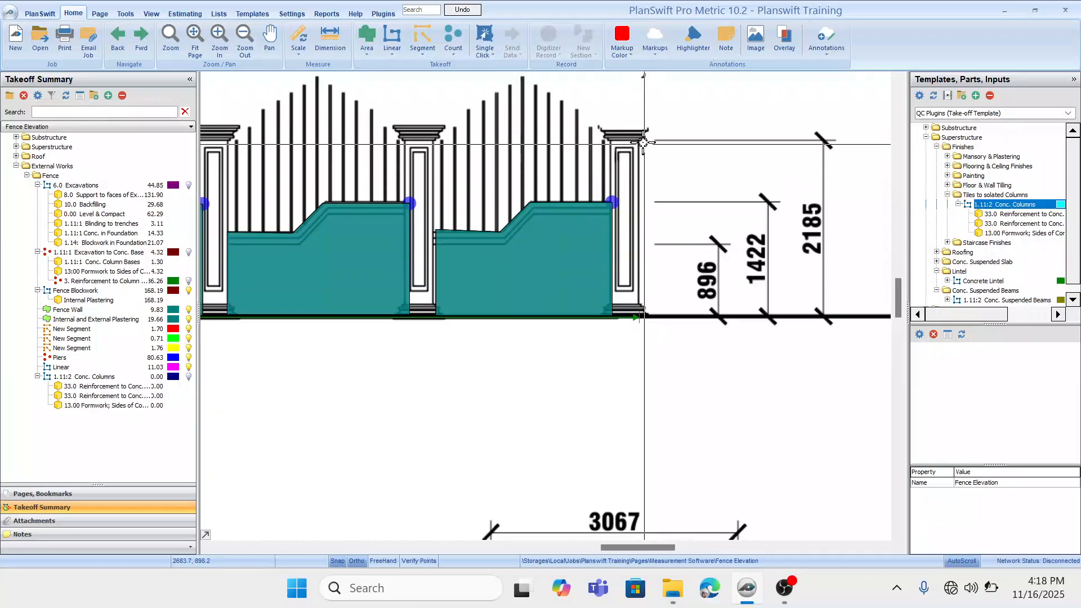
pyautogui.moveTo(734, 366)
pyautogui.mouseDown()
pyautogui.moveTo(687, 325)
pyautogui.moveTo(671, 343)
pyautogui.mouseUp()
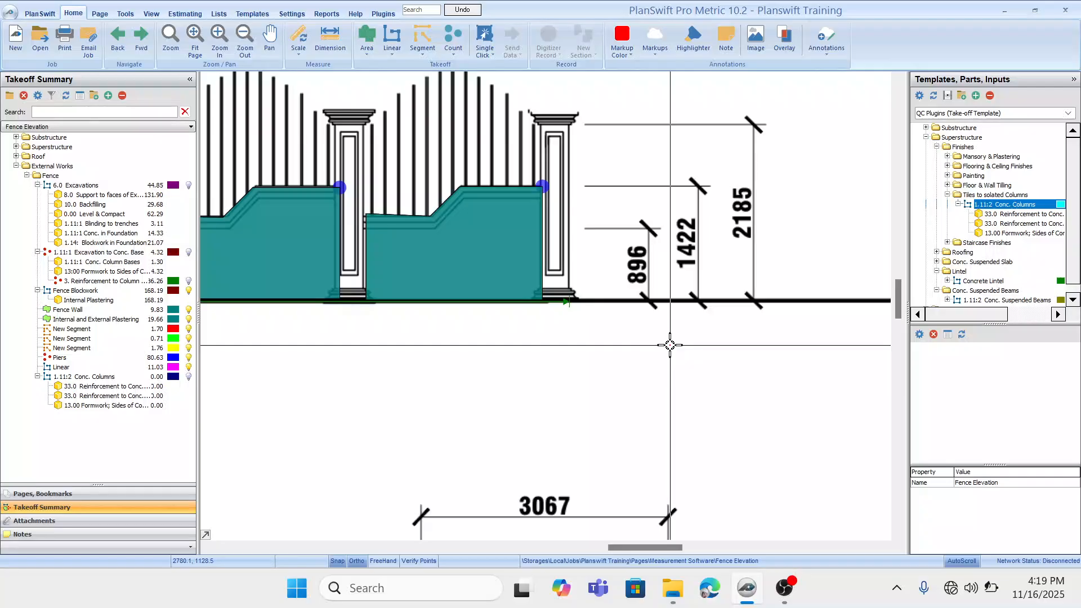
# Draw a 1 m vertical dimension down from ground level under the 2185 pier height, and shorten it to about 0.69 m.
pyautogui.click(337, 44)
pyautogui.click(751, 300)
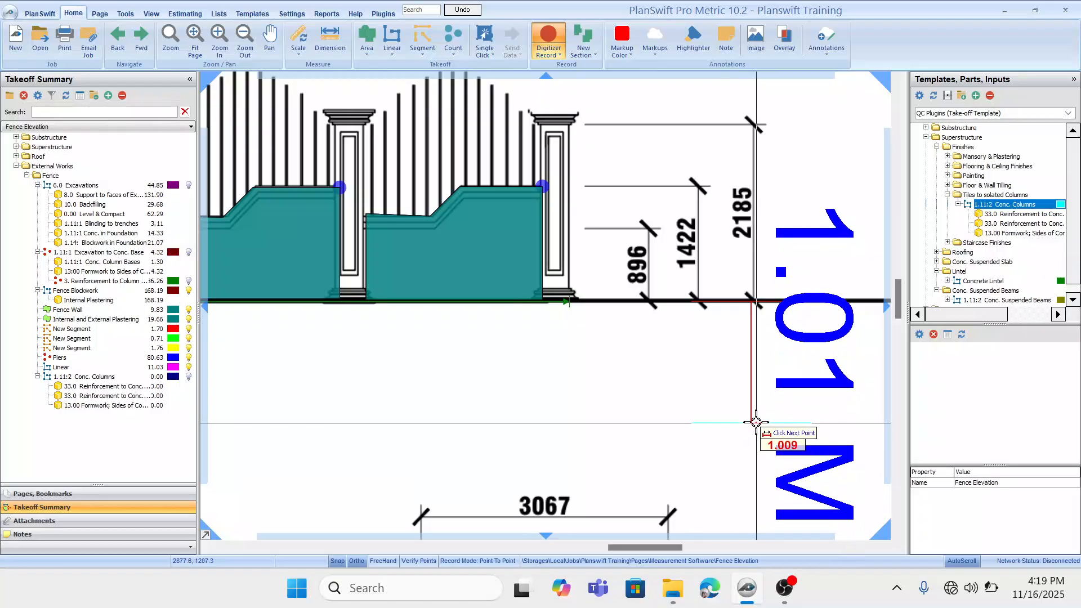
pyautogui.click(827, 405)
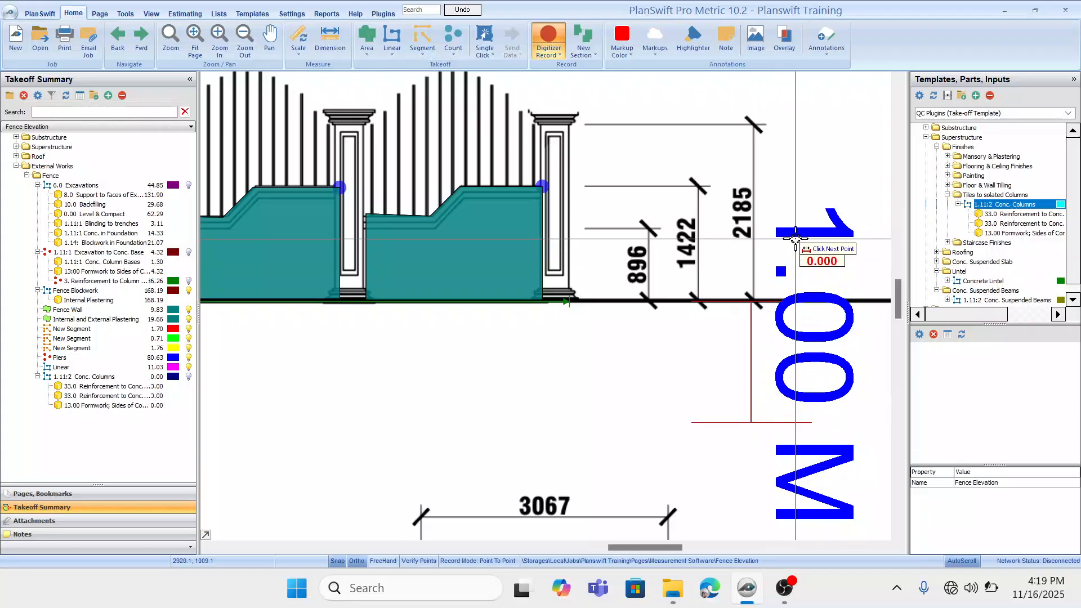
pyautogui.press('Escape')
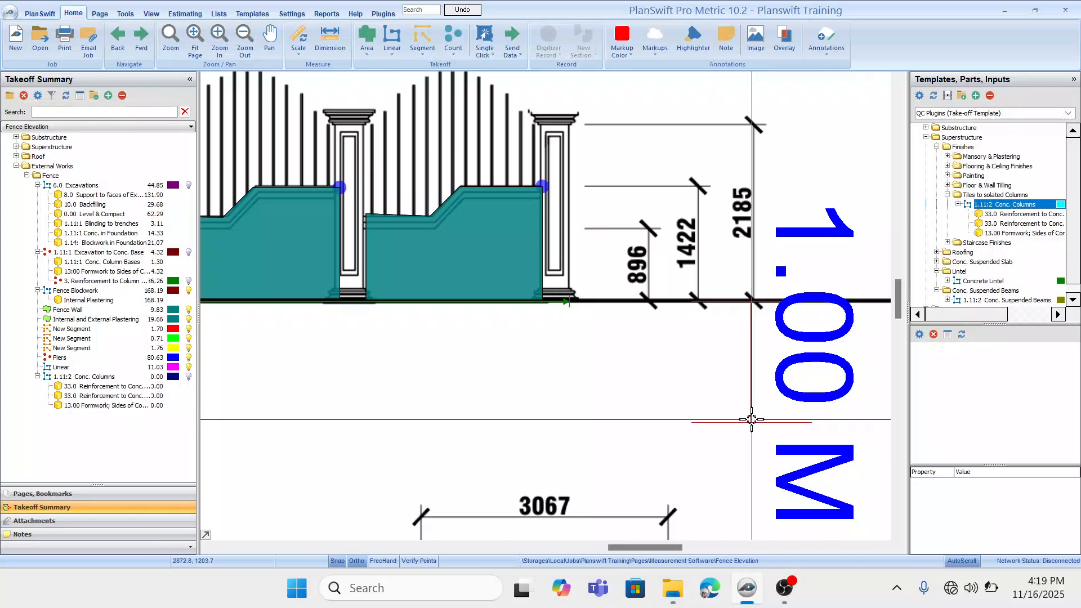
pyautogui.click(751, 421)
pyautogui.moveTo(751, 422); pyautogui.dragTo(750, 384)
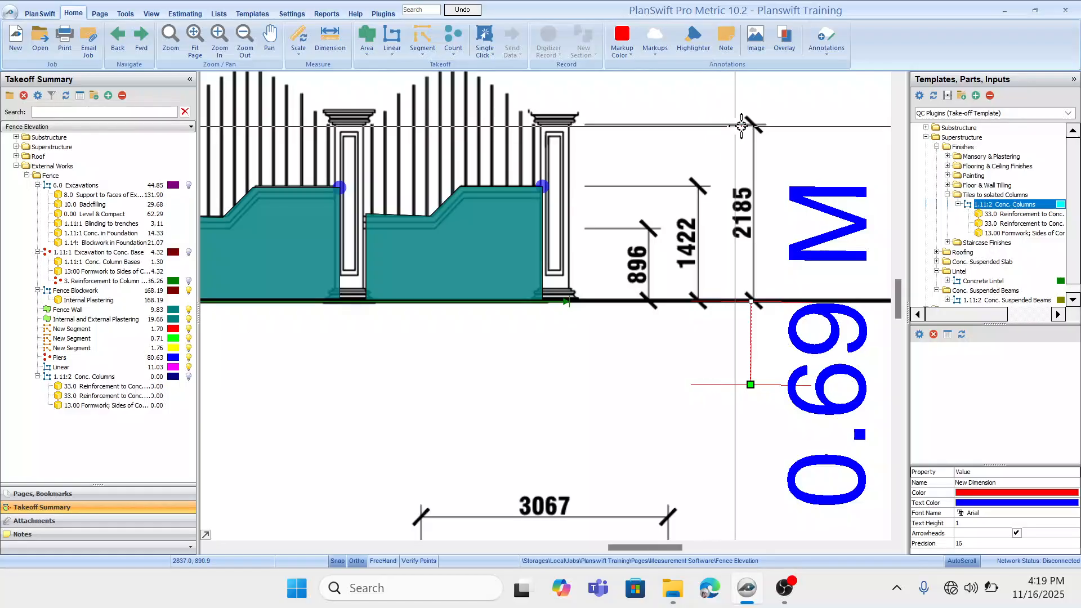
# Examine the piers flanking the gates along the fence elevation and select the 1.11:2 Conc. Columns takeoff item.
pyautogui.moveTo(552, 272); pyautogui.dragTo(777, 262)
pyautogui.moveTo(644, 263); pyautogui.dragTo(851, 264)
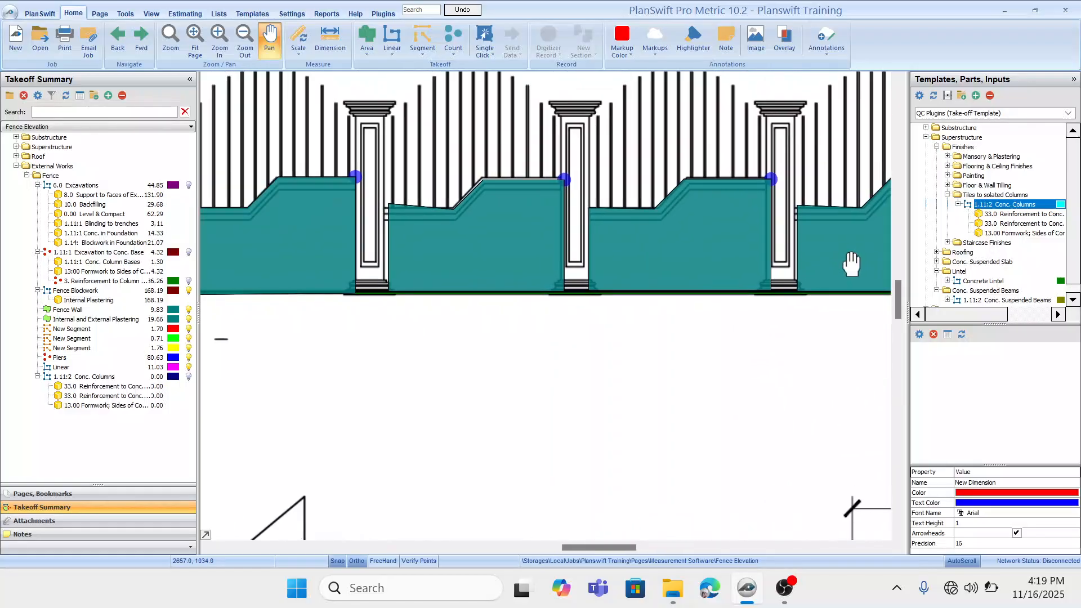
pyautogui.moveTo(503, 317); pyautogui.dragTo(784, 315)
pyautogui.moveTo(536, 382)
pyautogui.mouseDown()
pyautogui.moveTo(674, 437)
pyautogui.moveTo(657, 473)
pyautogui.mouseUp()
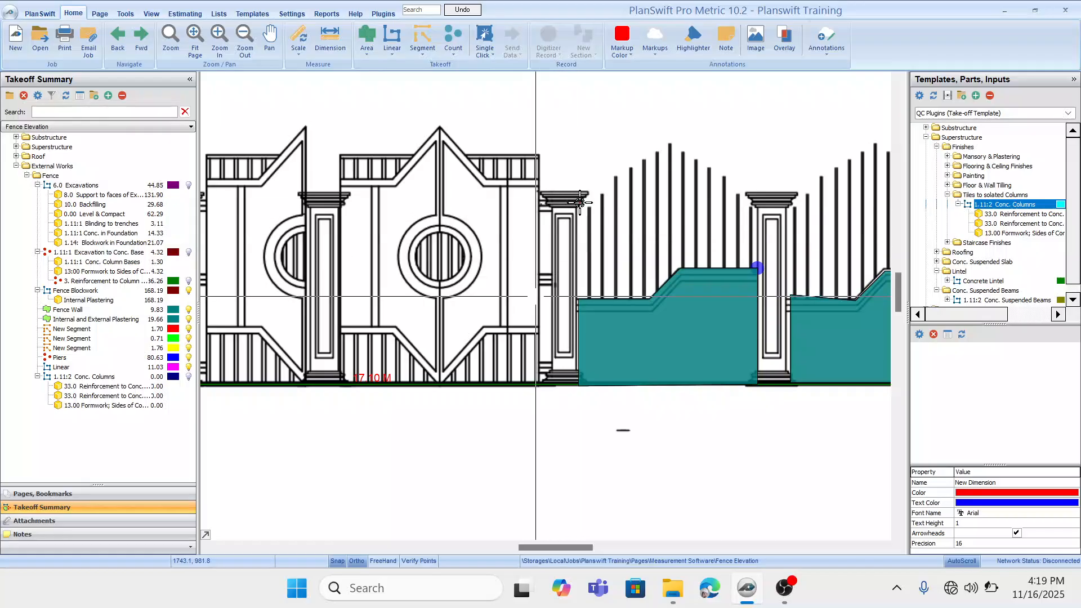
pyautogui.click(578, 246)
pyautogui.moveTo(338, 284); pyautogui.dragTo(475, 251)
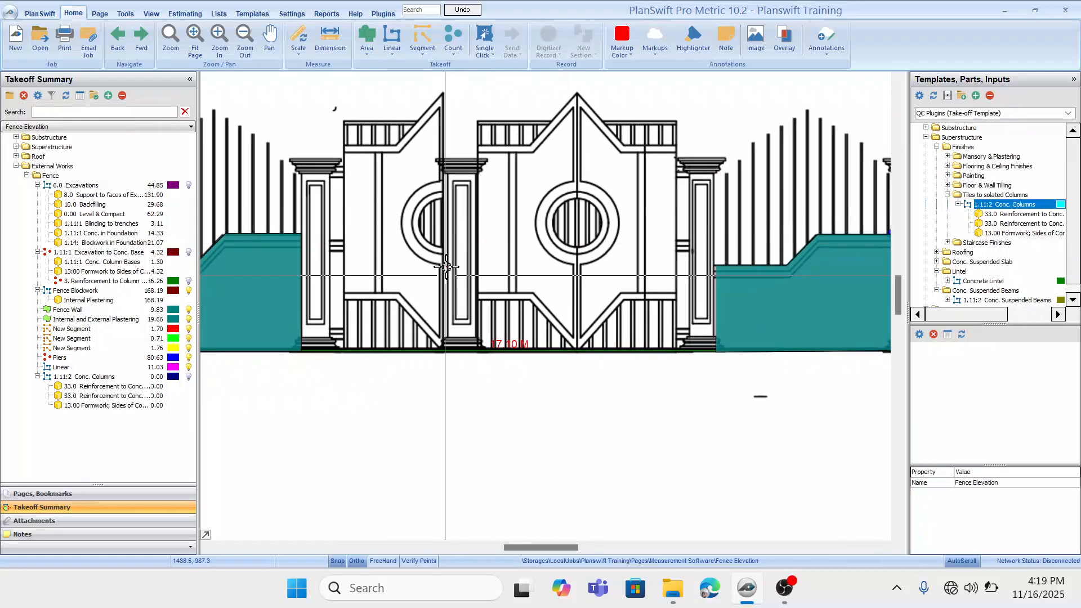
pyautogui.scroll(-4, 501, 239)
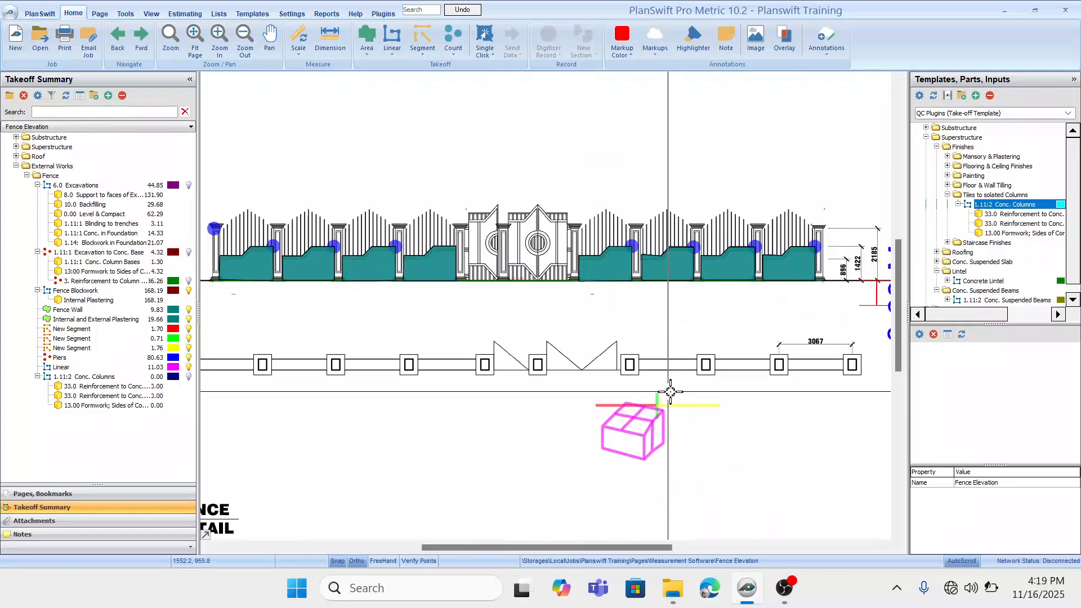
pyautogui.moveTo(669, 392); pyautogui.dragTo(503, 334)
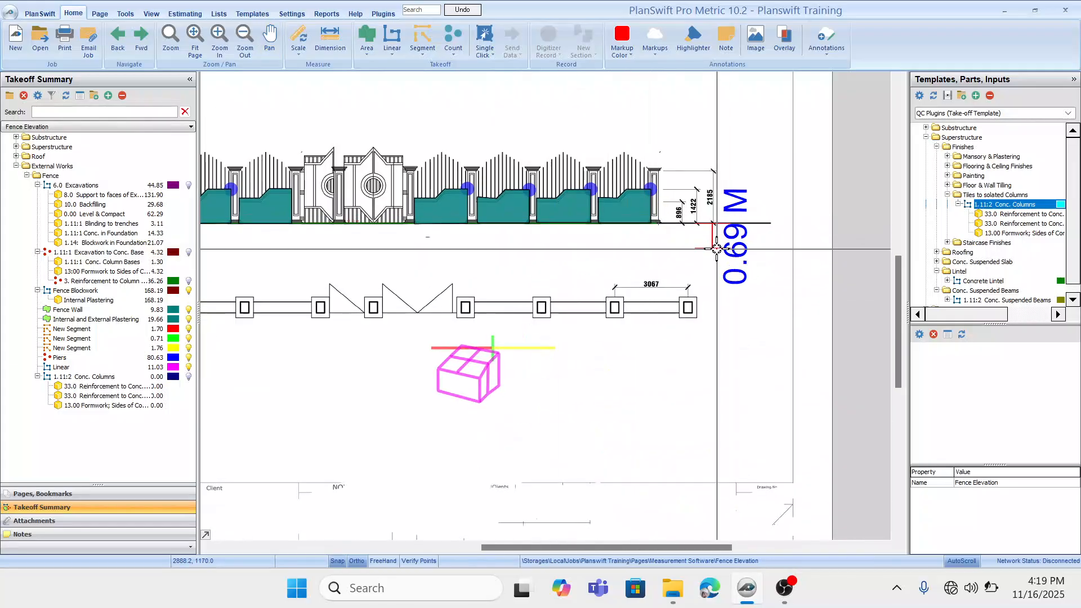
pyautogui.moveTo(745, 186); pyautogui.dragTo(744, 201)
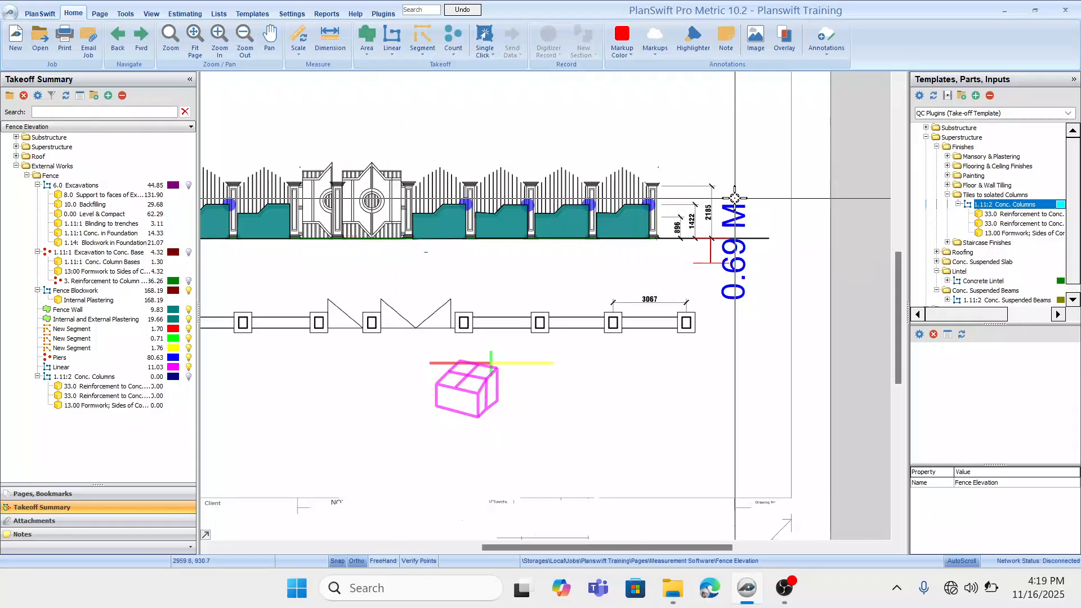
pyautogui.click(77, 378)
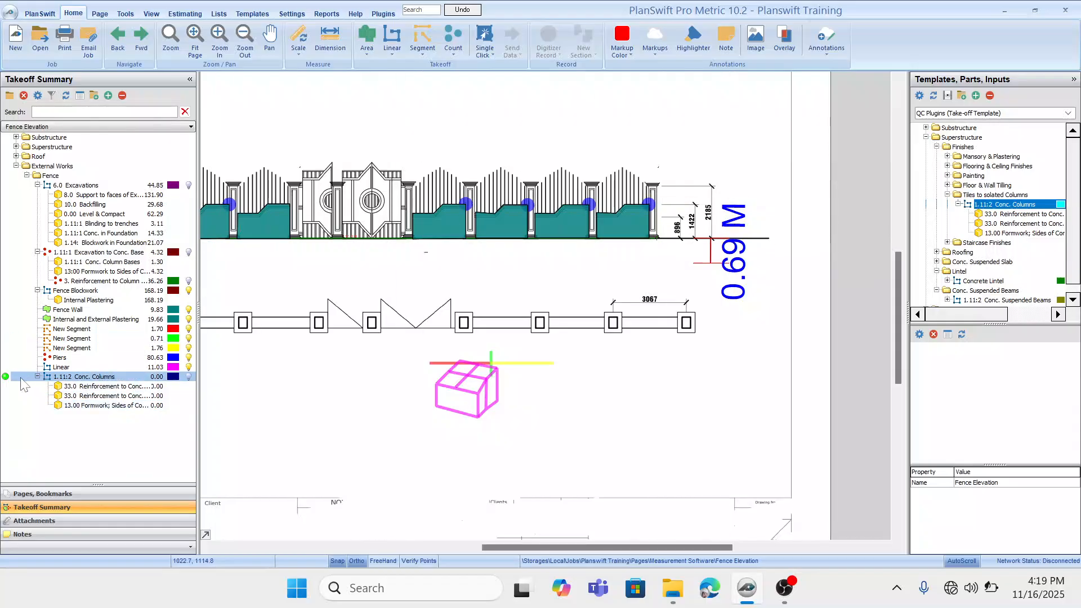
# Record the 1.11:2 Conc. Columns height beside the end pier, from the foot of the 0.69 m dimension to the pier's 2185 top level.
pyautogui.doubleClick(59, 380)
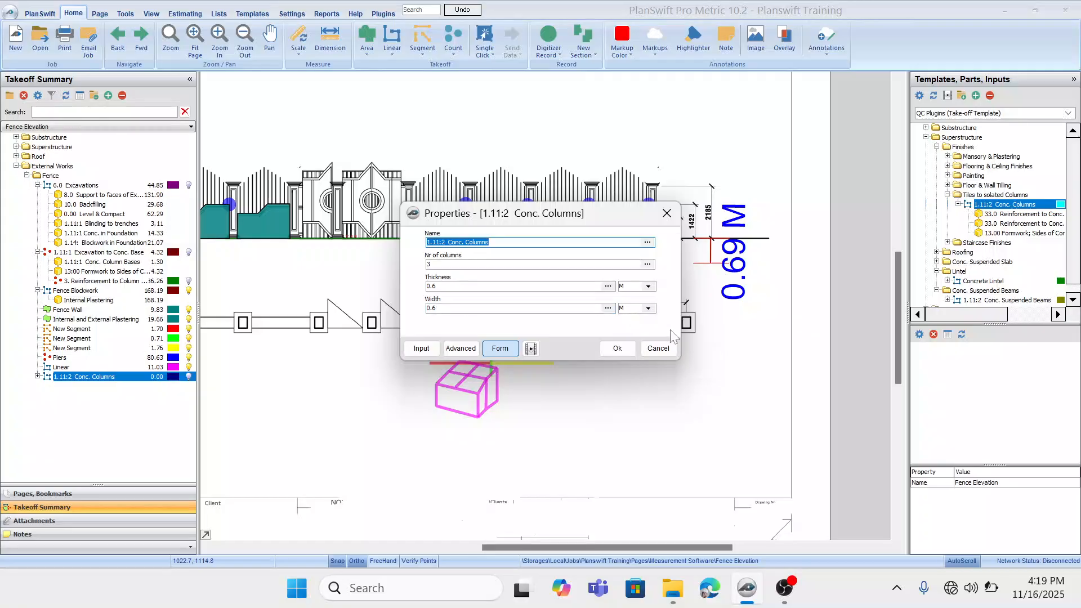
pyautogui.click(617, 348)
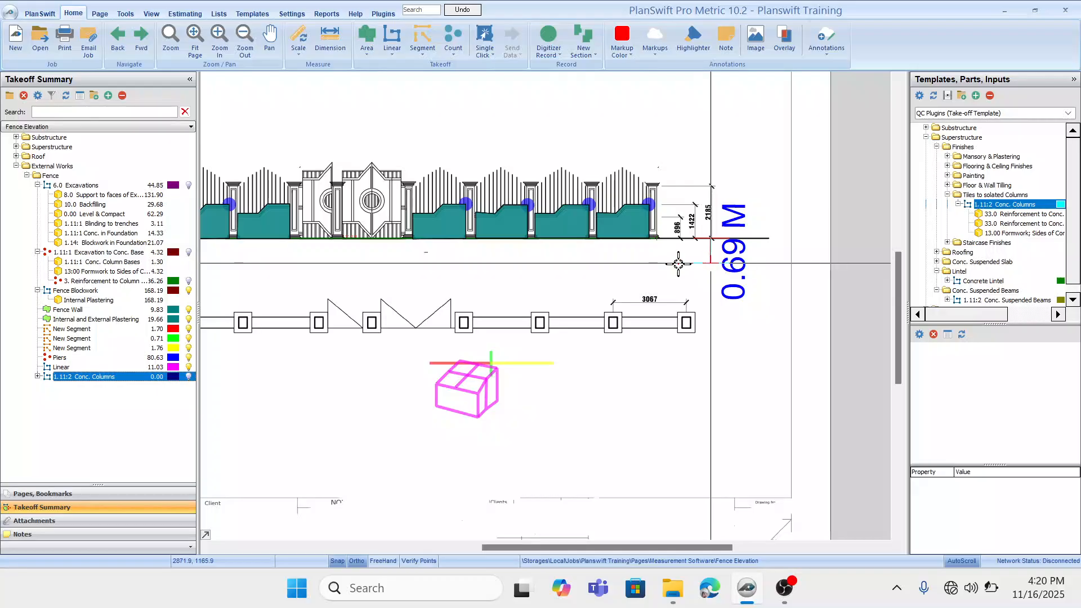
pyautogui.click(678, 264)
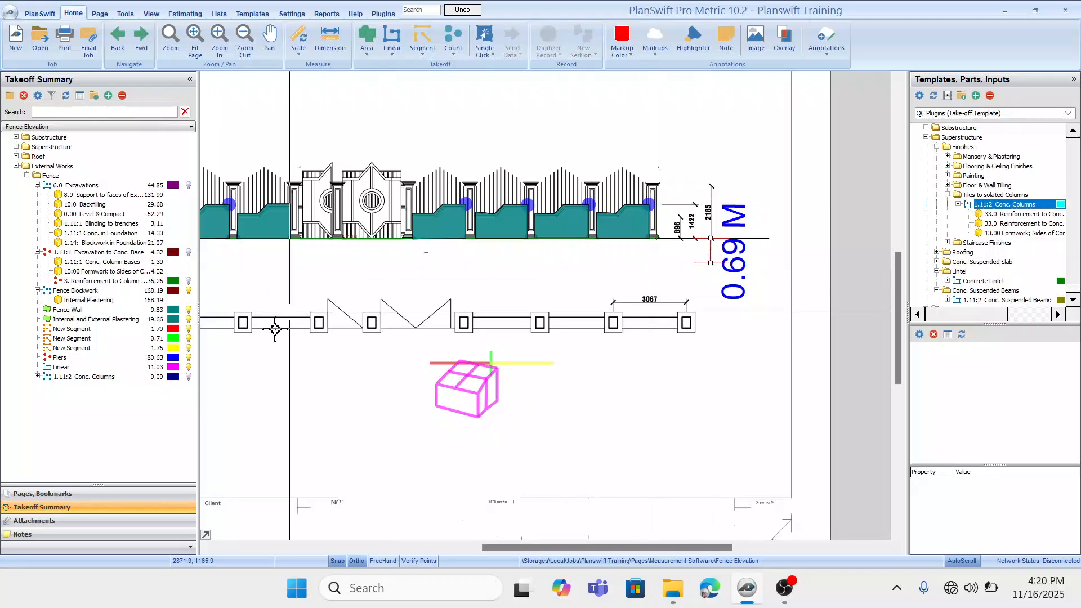
pyautogui.click(5, 376)
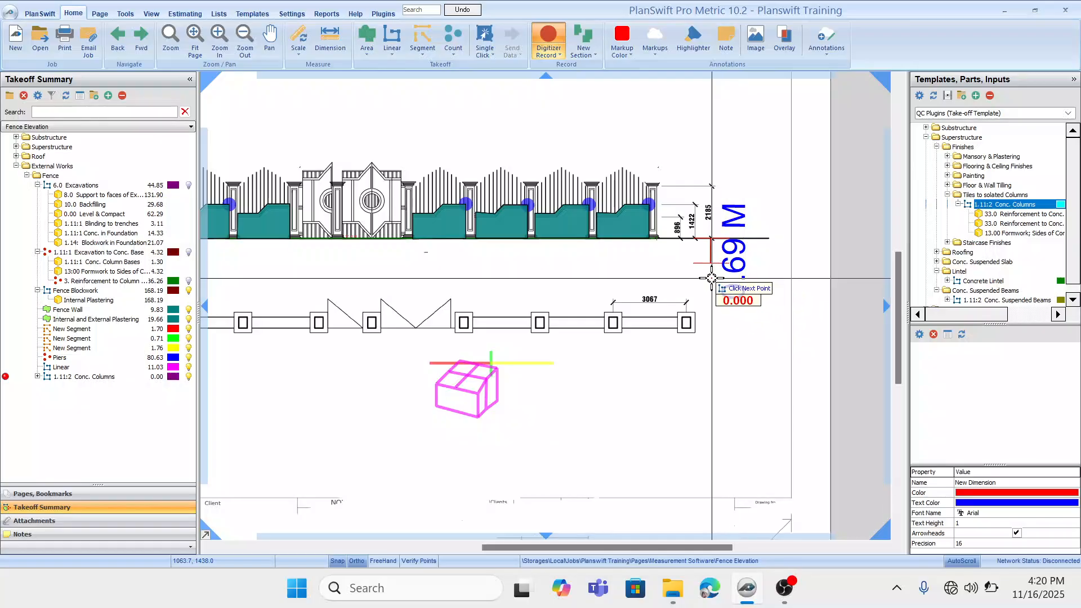
pyautogui.click(707, 186)
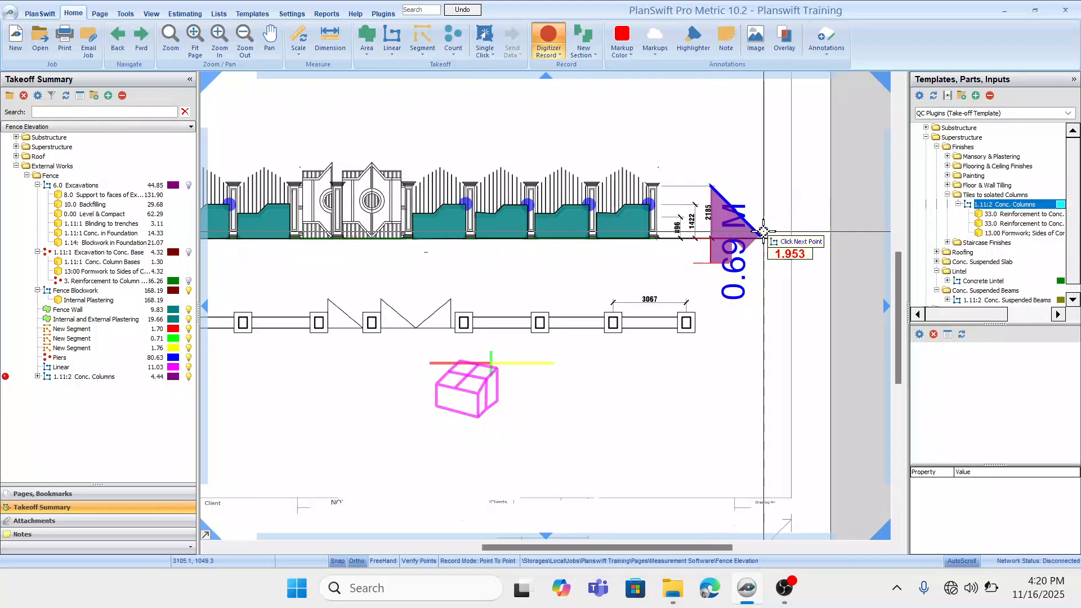
pyautogui.press('Escape')
pyautogui.moveTo(706, 341); pyautogui.dragTo(770, 338)
pyautogui.click(5, 376)
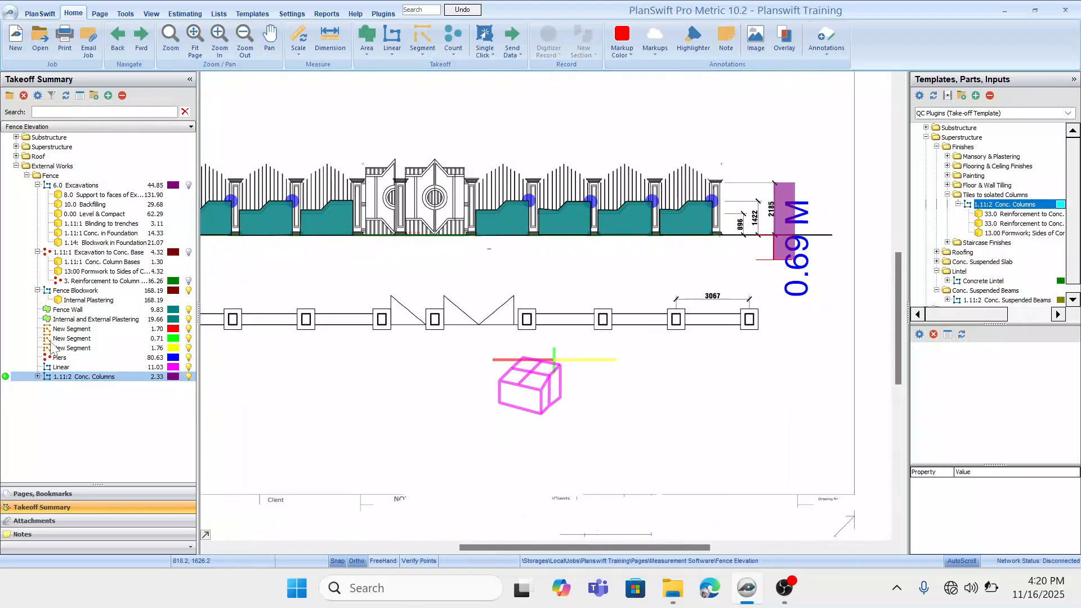
# For the columns' straight-bar reinforcement part, set the diameter to 16 mm and the bar weight to 1.577 kg.
pyautogui.click(37, 376)
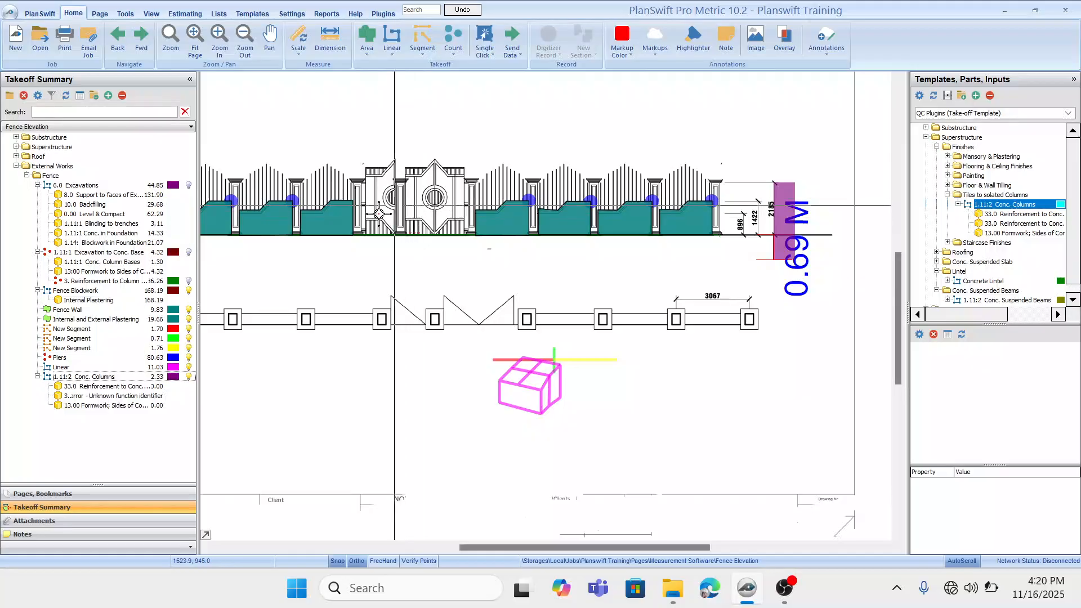
pyautogui.doubleClick(82, 388)
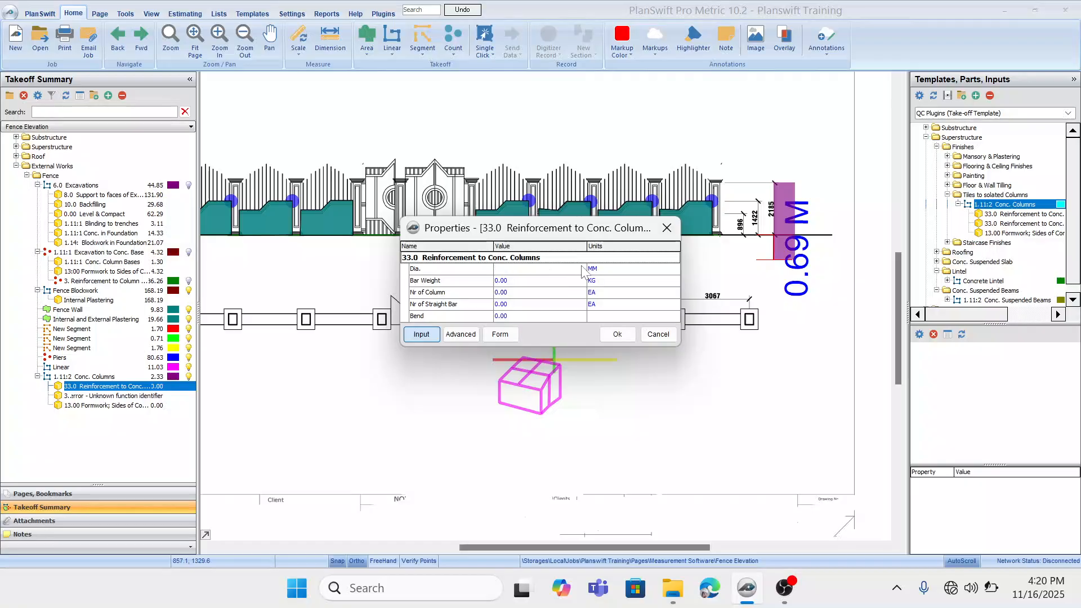
pyautogui.click(582, 270)
pyautogui.click(578, 269)
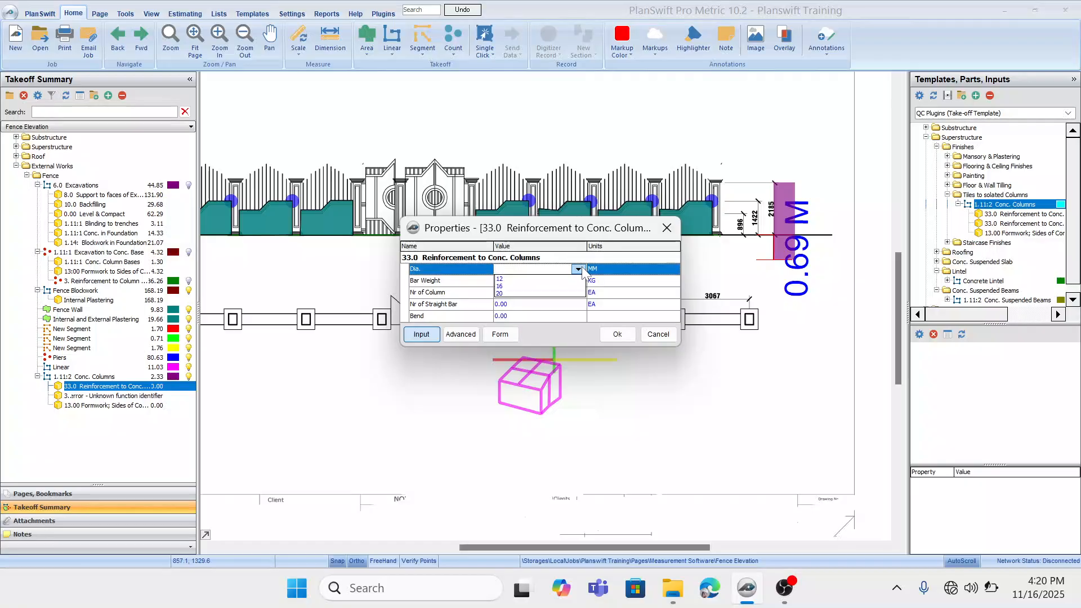
pyautogui.click(549, 286)
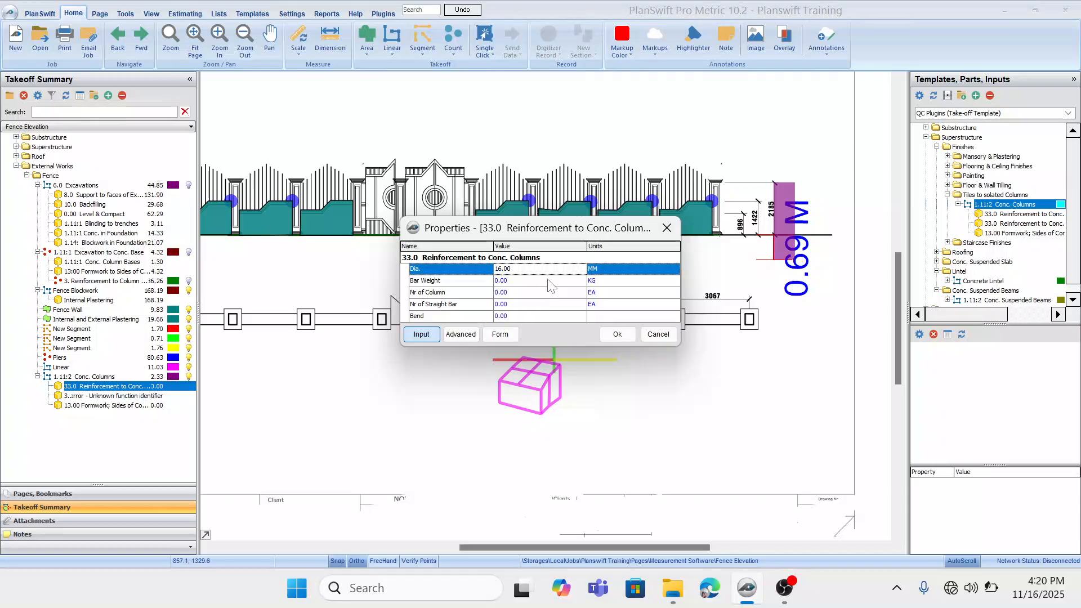
pyautogui.click(583, 282)
pyautogui.click(578, 281)
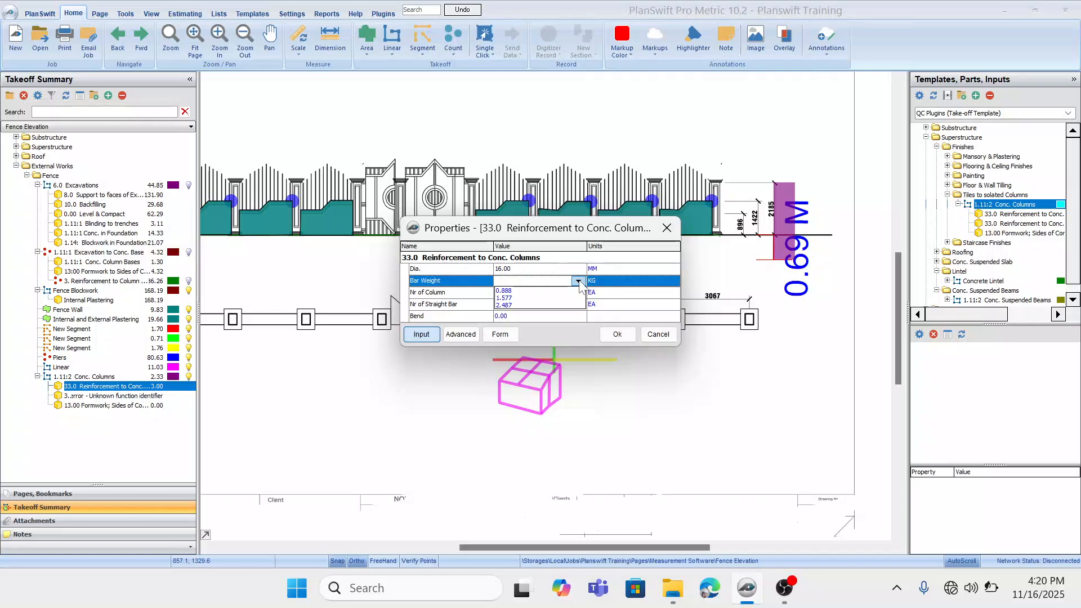
pyautogui.click(540, 304)
# Complete the straight-bar reinforcement with 3 columns, 4 straight bars and a bend value.
pyautogui.click(539, 292)
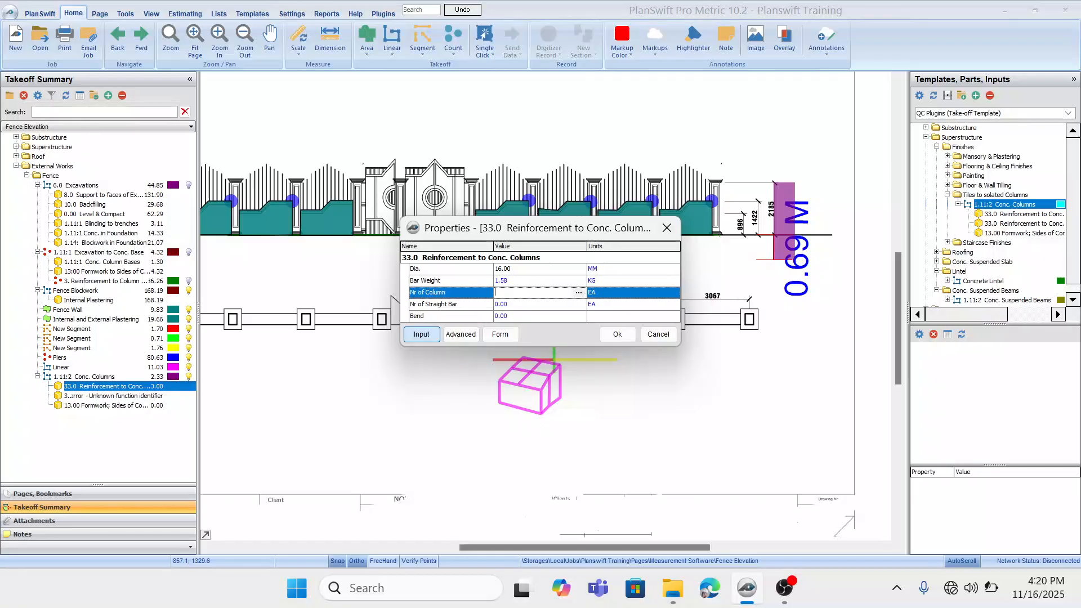
pyautogui.click(522, 307)
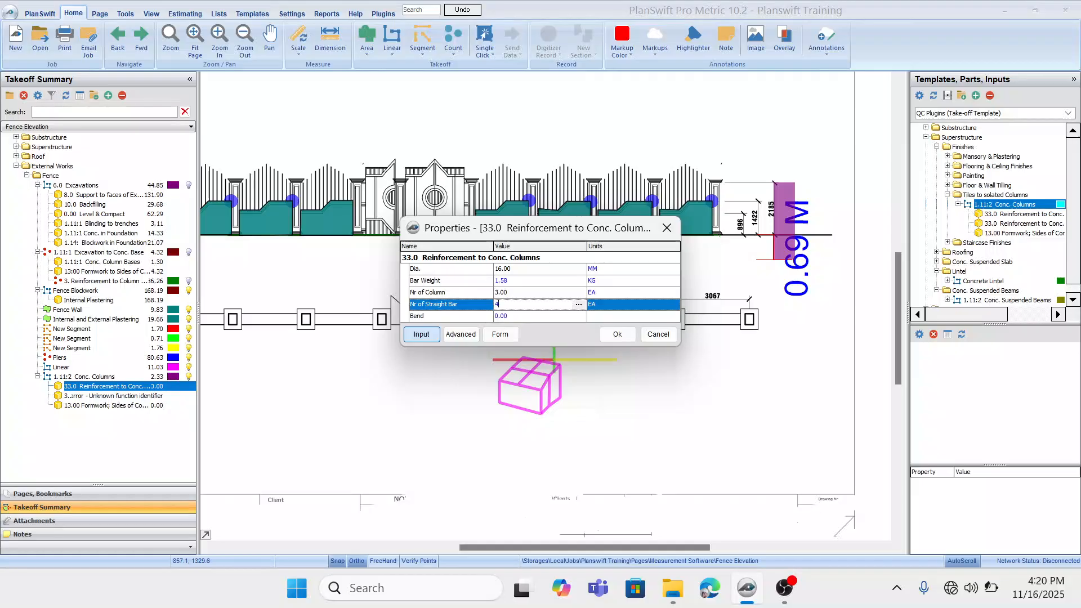
pyautogui.click(577, 319)
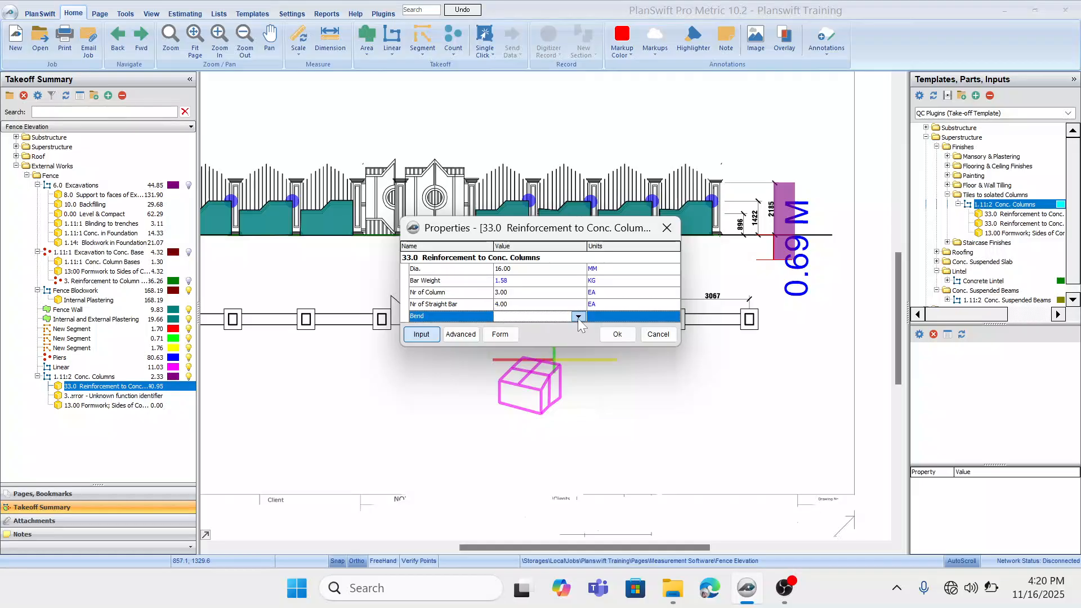
pyautogui.click(578, 317)
pyautogui.click(529, 340)
pyautogui.click(612, 335)
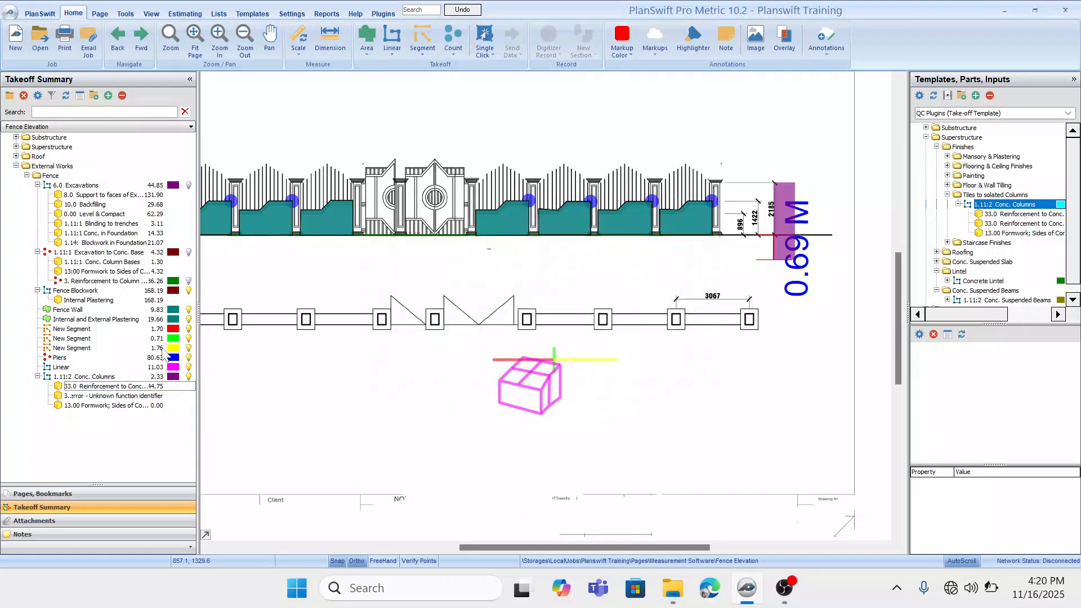
# Set the columns' stirrup/link reinforcement to 3 columns, 10 mm diameter, 0.616 kg bar weight and 0.20 m centre-to-centre spacing.
pyautogui.click(103, 397)
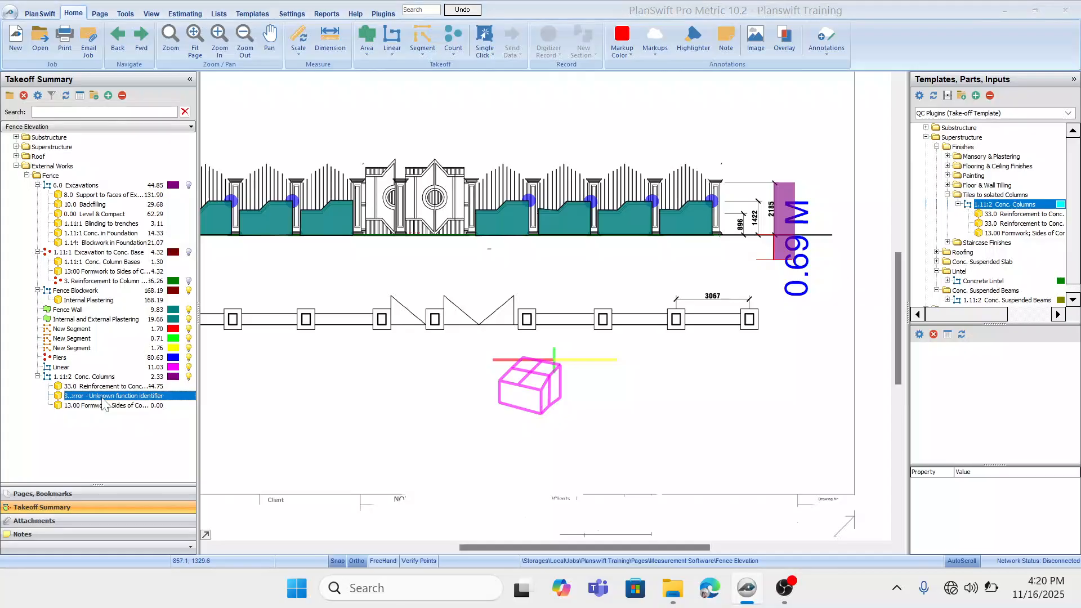
pyautogui.doubleClick(103, 398)
pyautogui.click(533, 233)
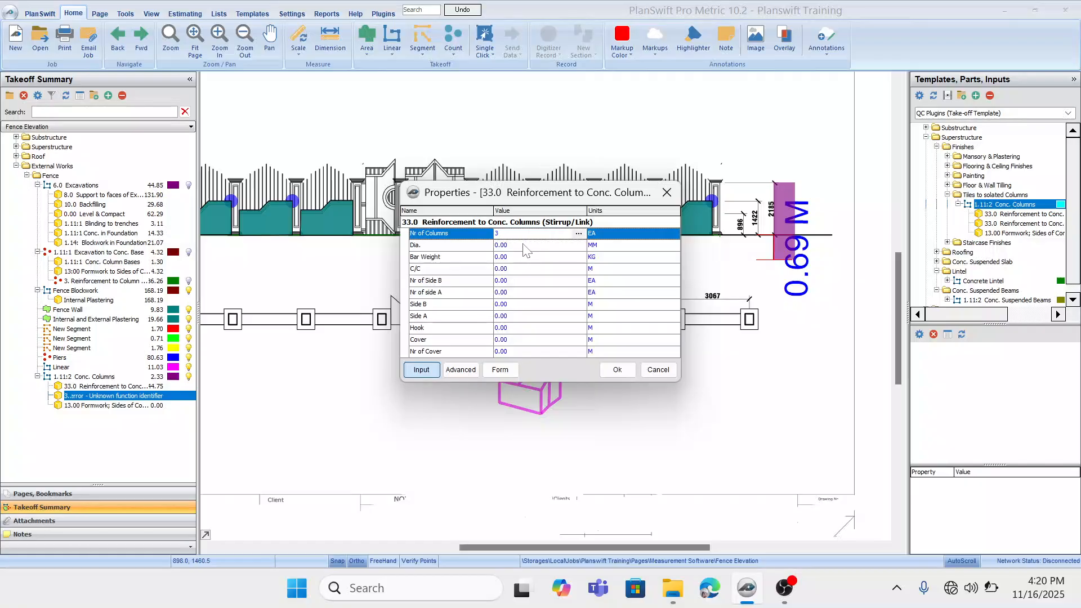
pyautogui.write('3')
pyautogui.click(585, 245)
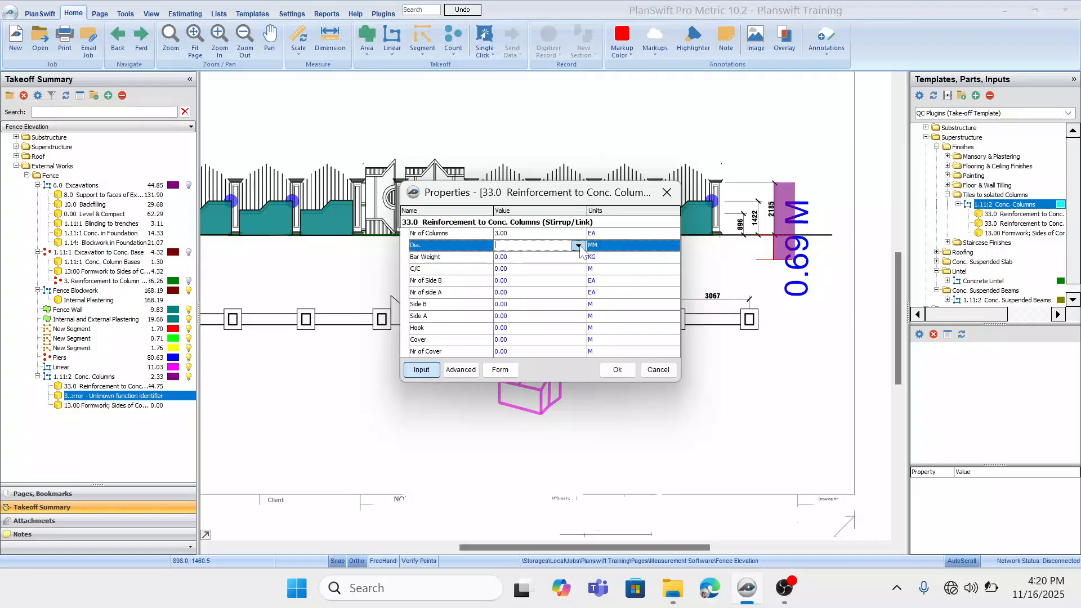
pyautogui.click(548, 256)
pyautogui.click(575, 258)
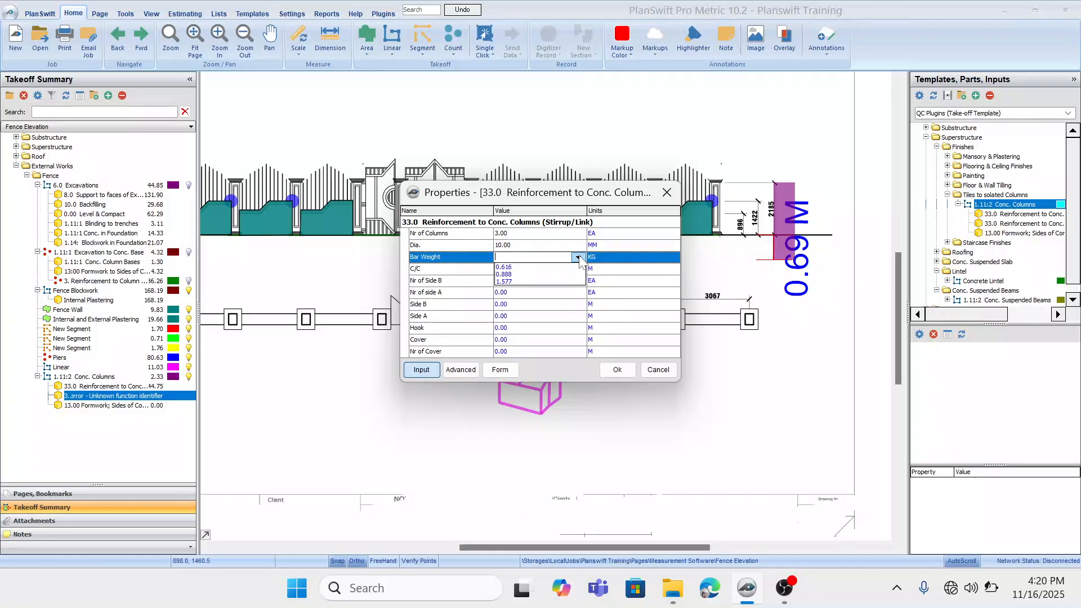
pyautogui.click(541, 267)
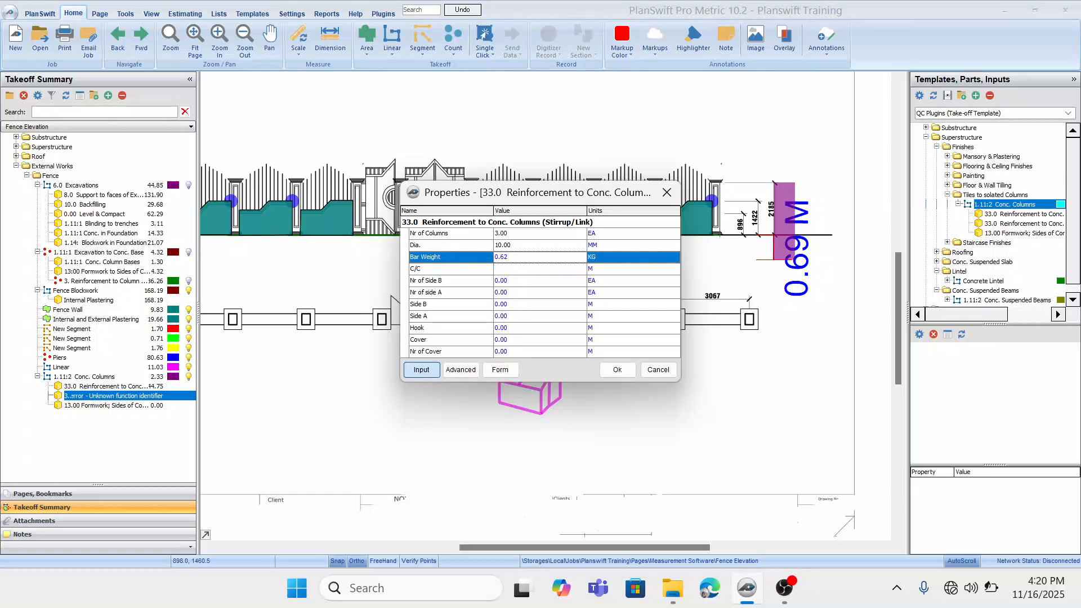
pyautogui.click(576, 269)
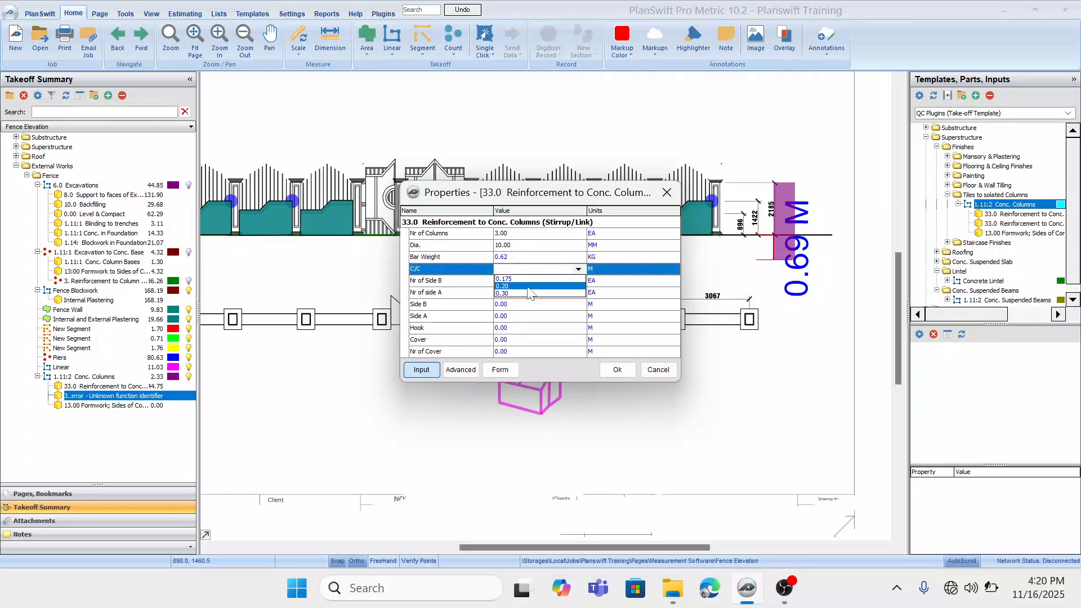
pyautogui.click(528, 285)
# Give the stirrups 2 of side B and 2 of side A, with both side lengths at 0.6 m.
pyautogui.click(539, 280)
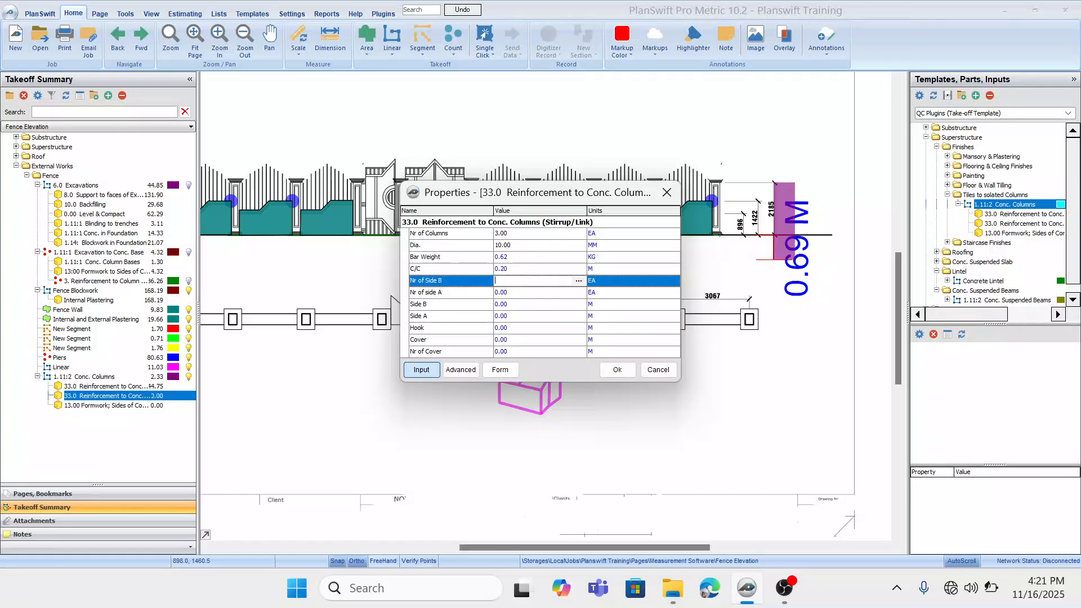
pyautogui.click(522, 291)
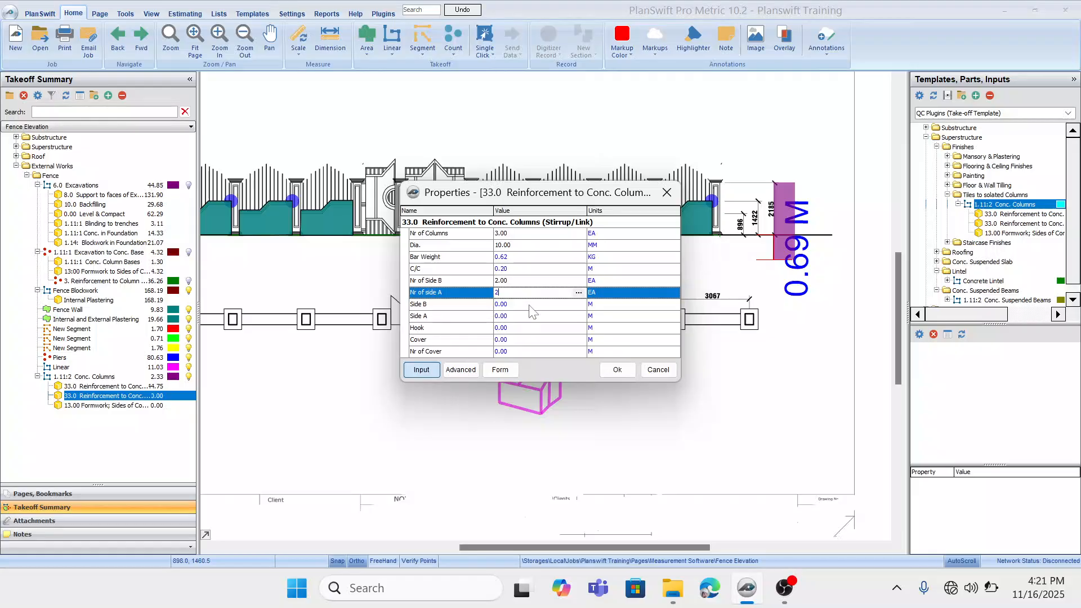
pyautogui.press('Return')
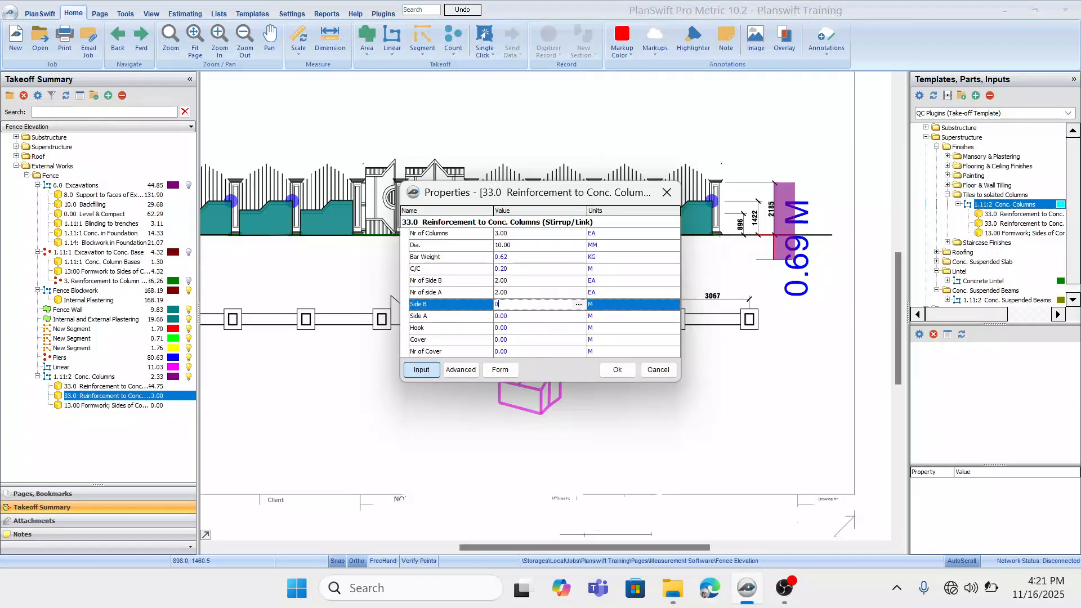
pyautogui.press('Return')
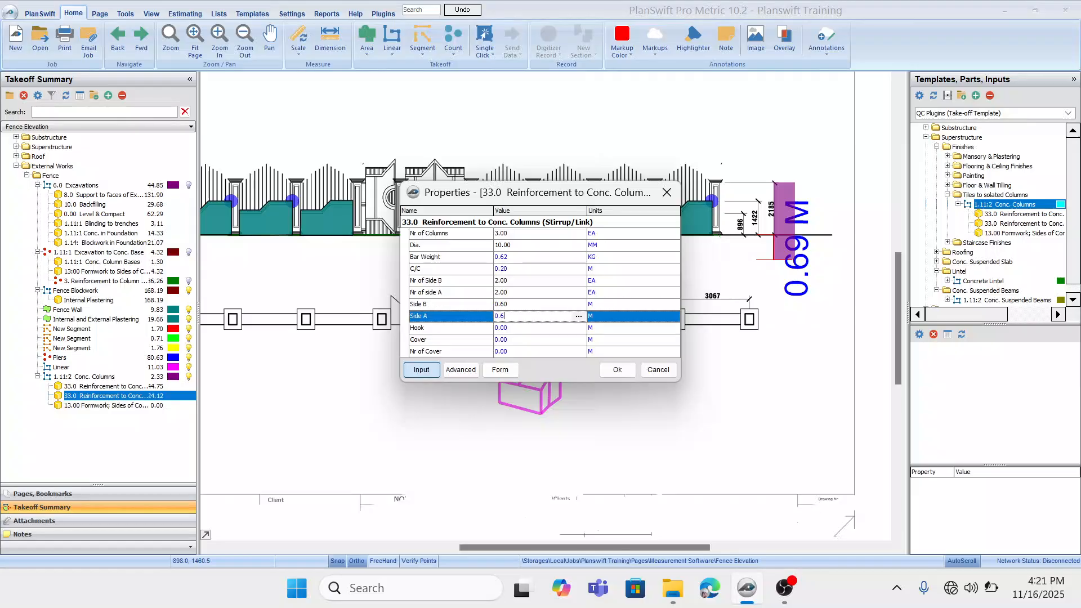
pyautogui.press('Return')
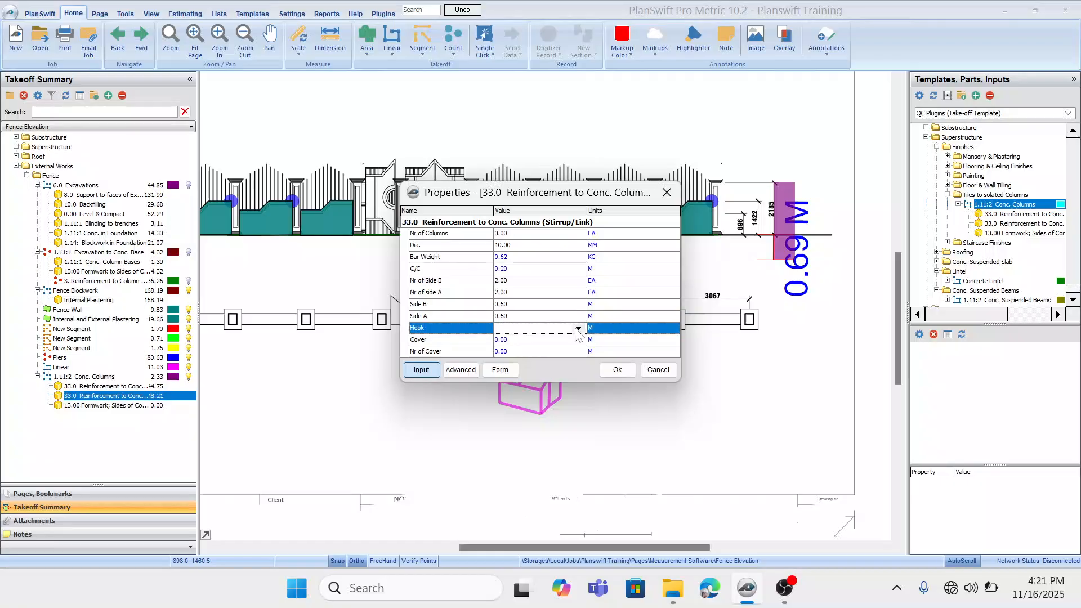
# Set the stirrups' hook to 0.20 m, cover to 0.025 m and number of covers to 2, and apply the properties.
pyautogui.click(578, 328)
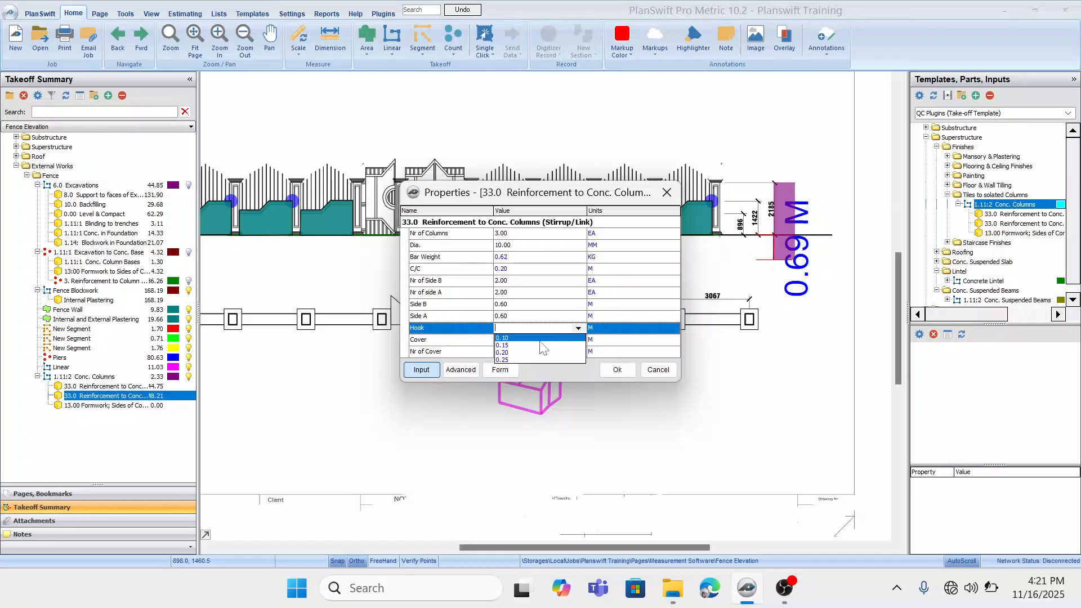
pyautogui.click(531, 353)
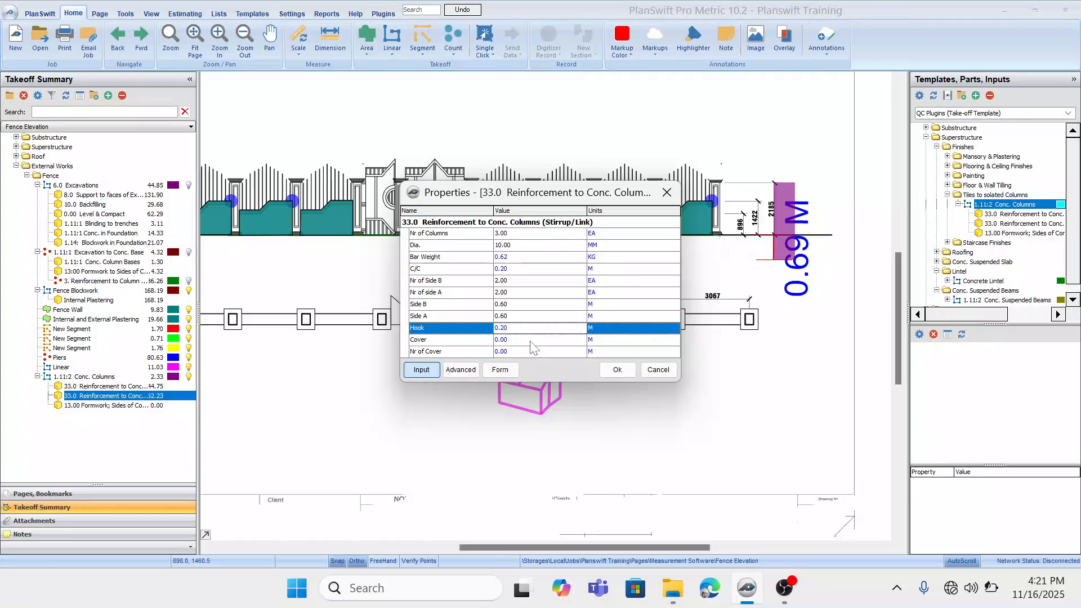
pyautogui.click(579, 339)
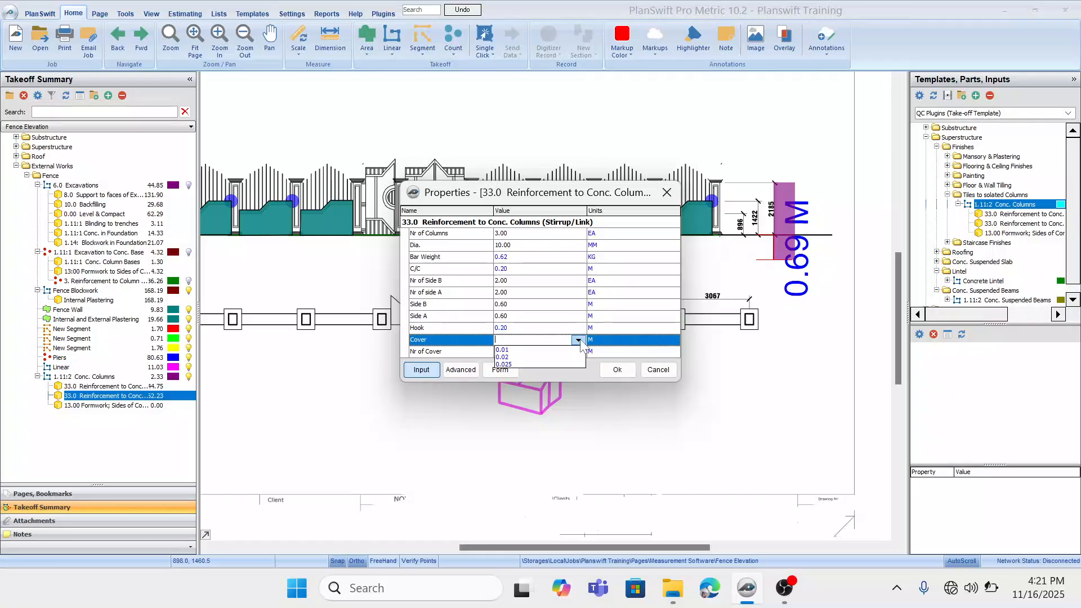
pyautogui.click(531, 364)
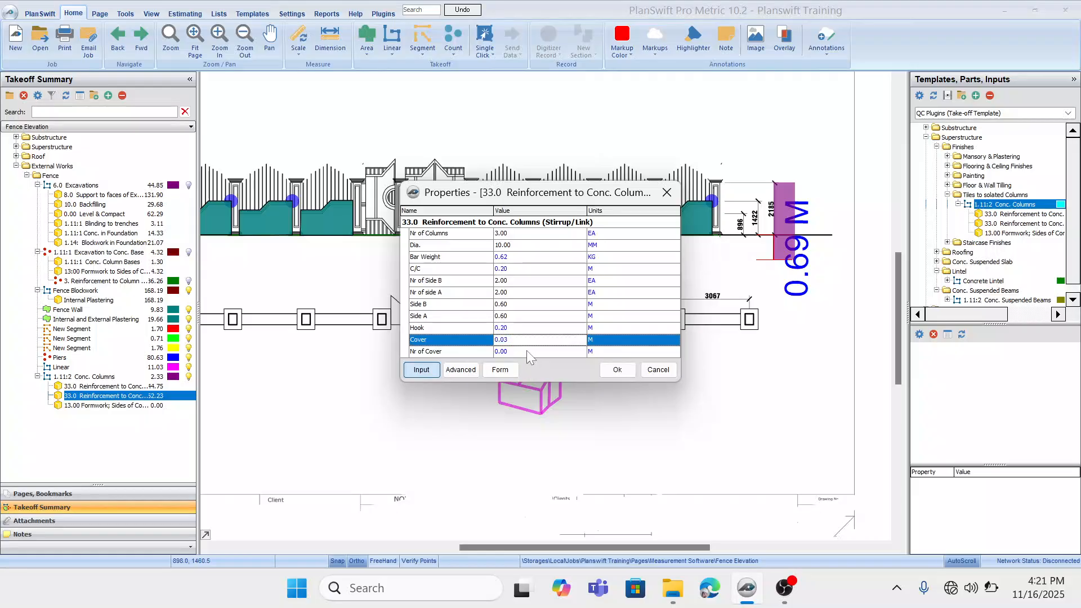
pyautogui.click(576, 352)
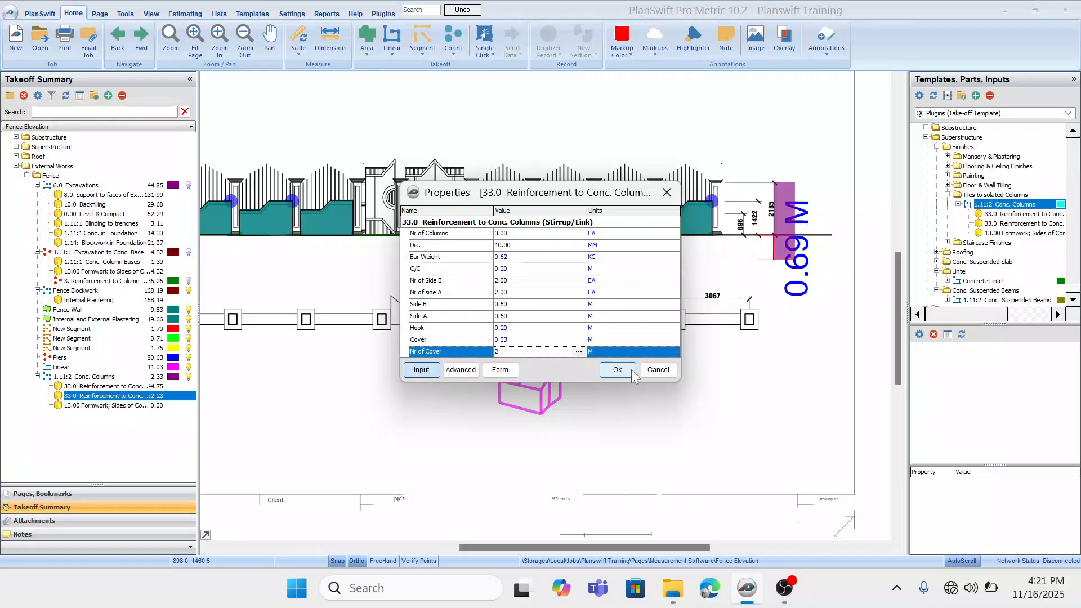
# Enter the number of columns for the 13.00 Formwork part under 1.11:2 Conc. Columns and apply it.
pyautogui.click(151, 406)
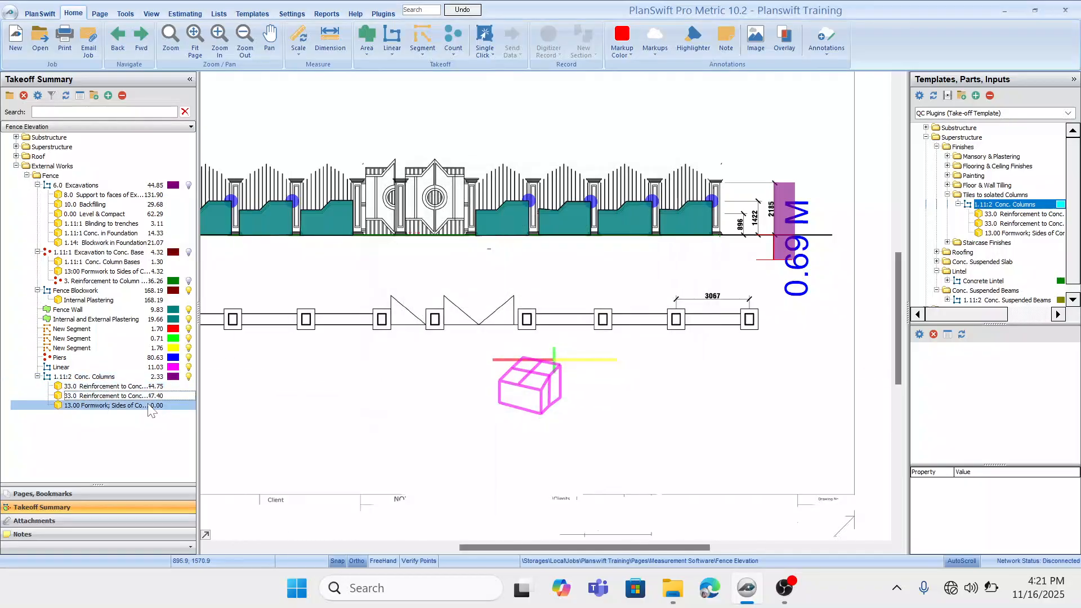
pyautogui.doubleClick(151, 406)
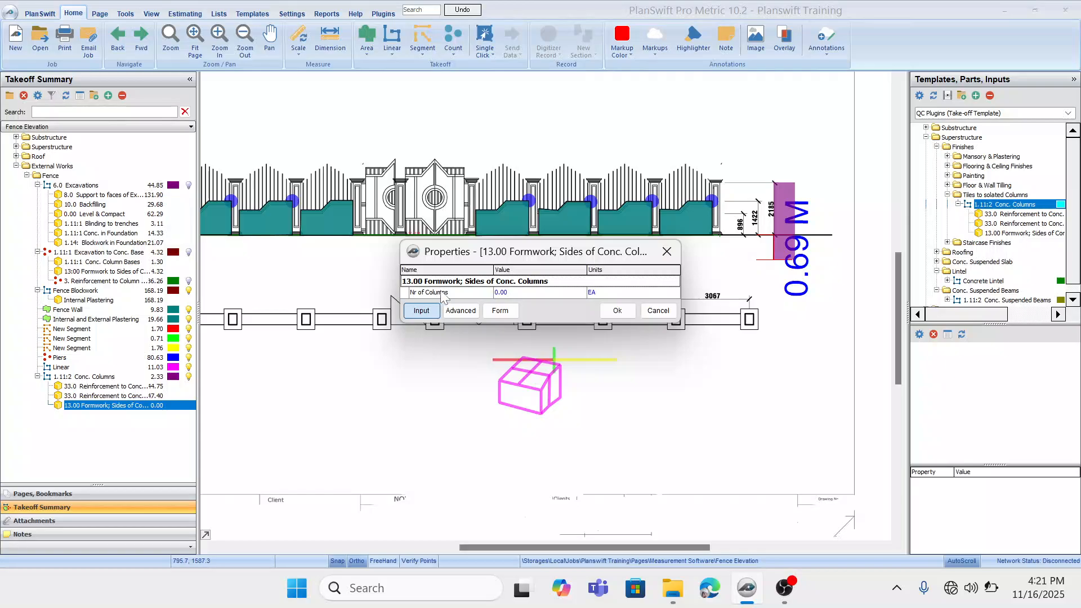
pyautogui.click(538, 293)
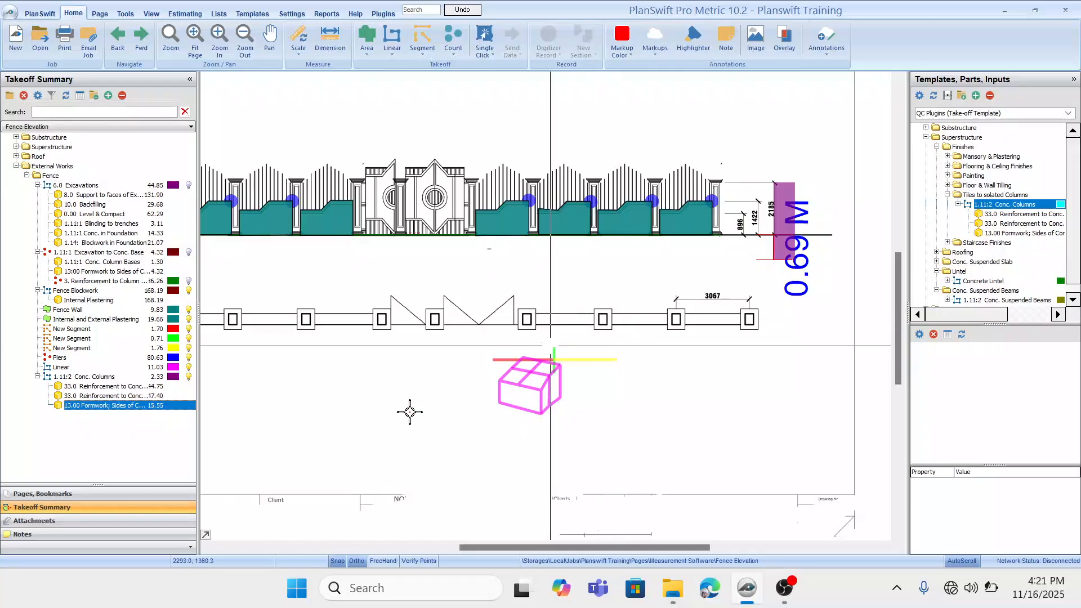
pyautogui.moveTo(393, 280); pyautogui.dragTo(477, 274)
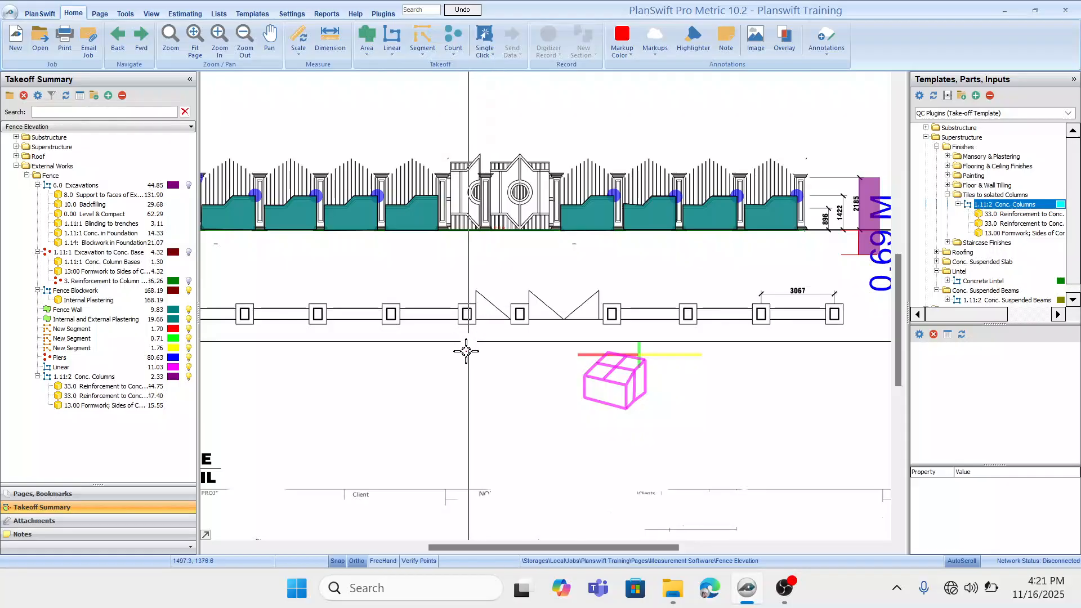
# Hide the takeoffs from Fence Wall and Internal and External Plastering through the segments, Piers, Linear and 1.11:2 Conc. Columns on the drawing.
pyautogui.moveTo(465, 374); pyautogui.dragTo(538, 383)
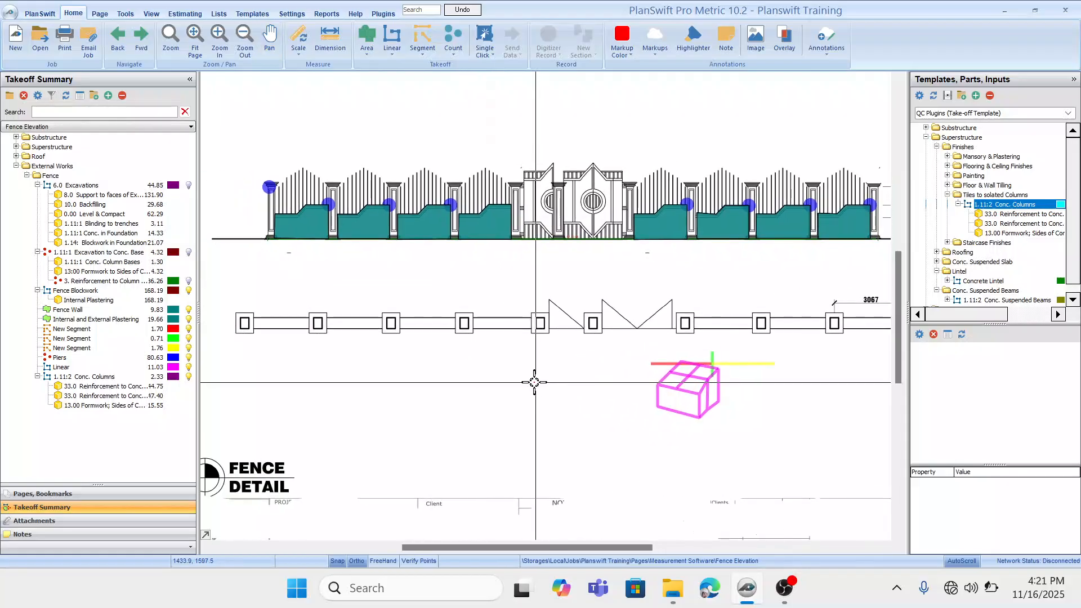
pyautogui.moveTo(351, 258); pyautogui.dragTo(407, 263)
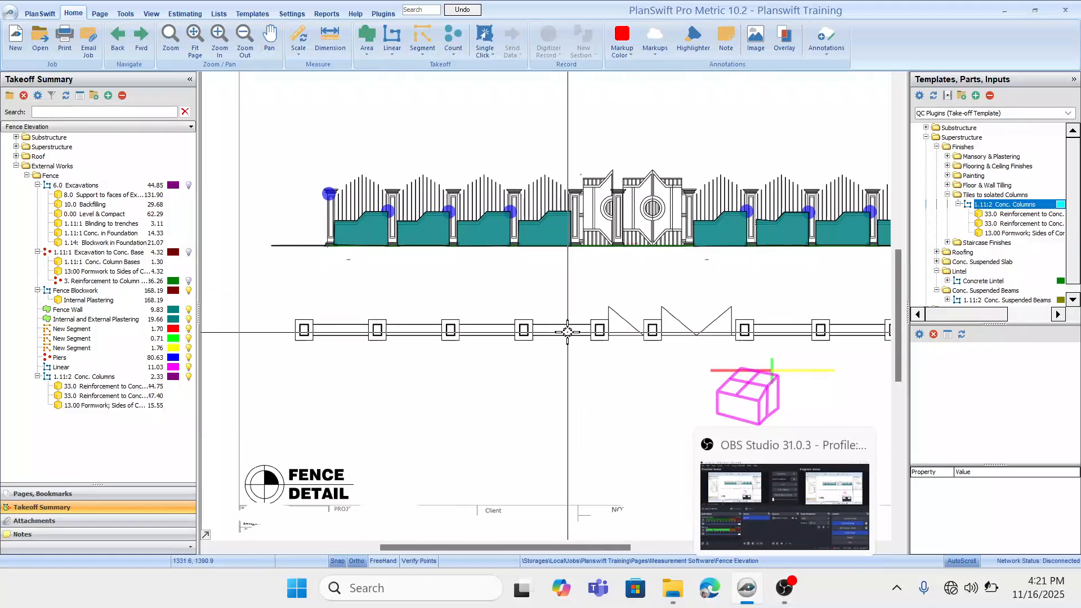
pyautogui.moveTo(560, 294); pyautogui.dragTo(550, 301)
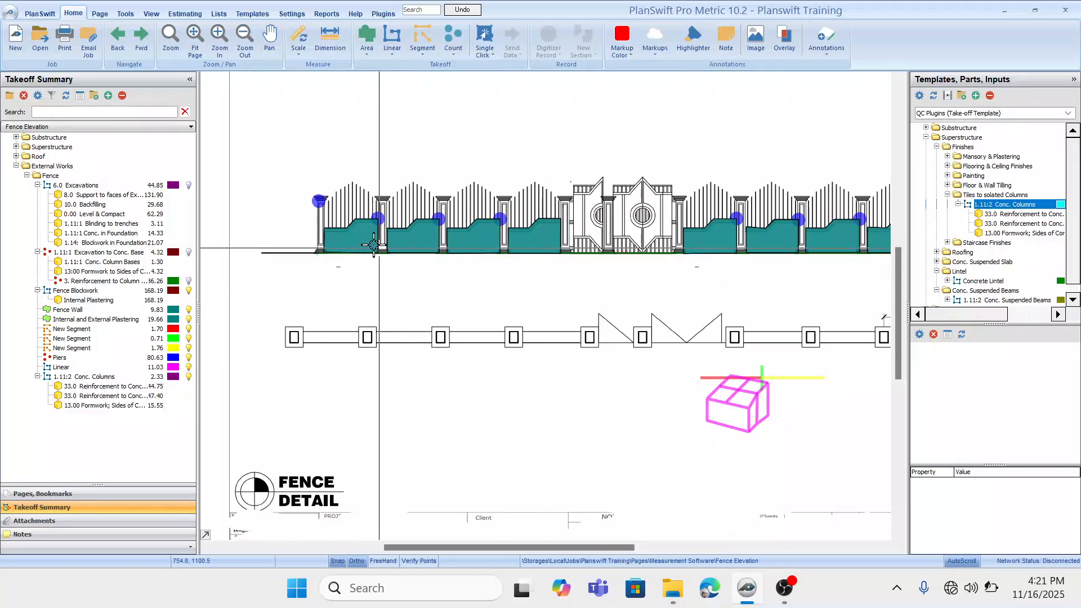
pyautogui.moveTo(357, 299); pyautogui.dragTo(482, 321)
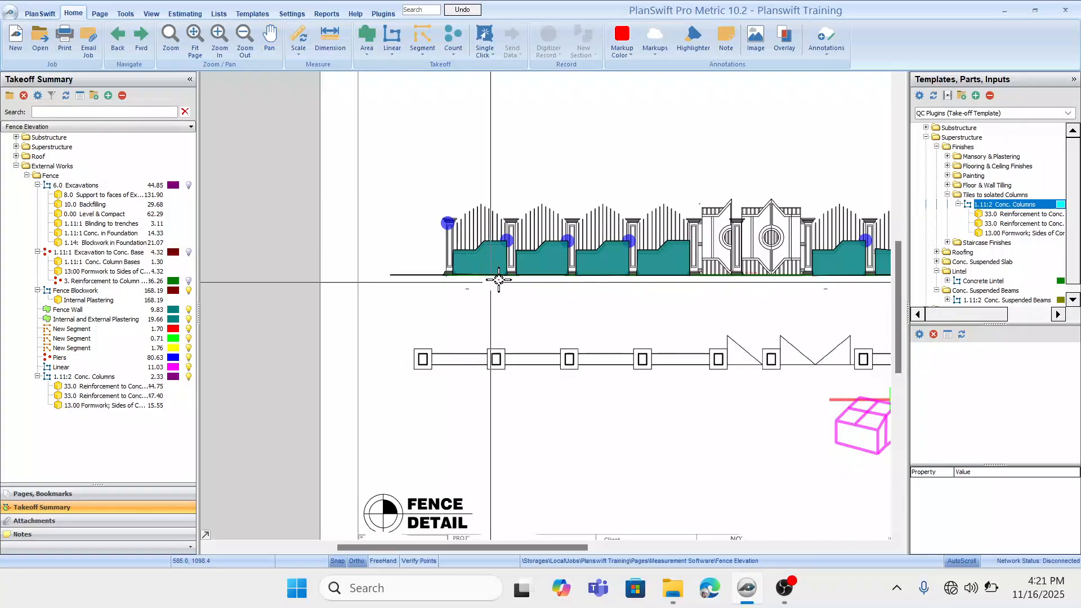
pyautogui.scroll(3, 472, 249)
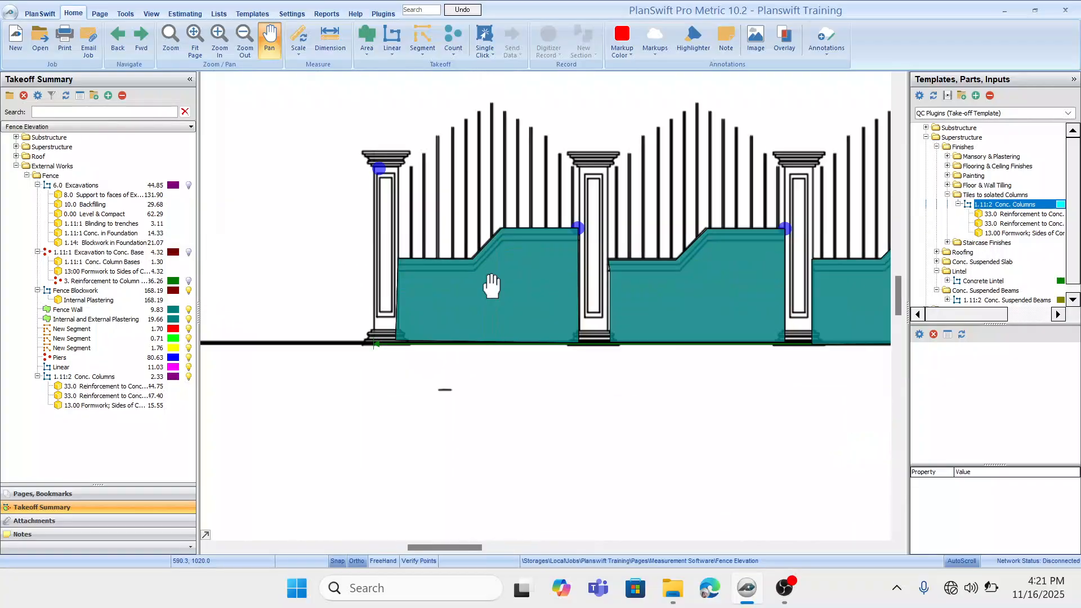
pyautogui.click(485, 268)
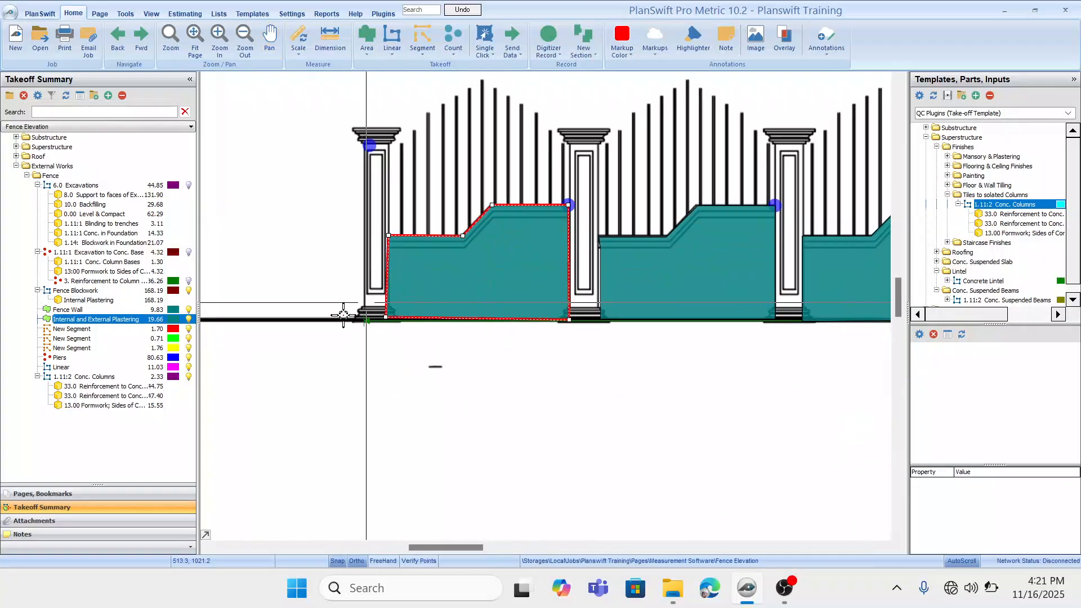
pyautogui.click(189, 309)
pyautogui.click(189, 318)
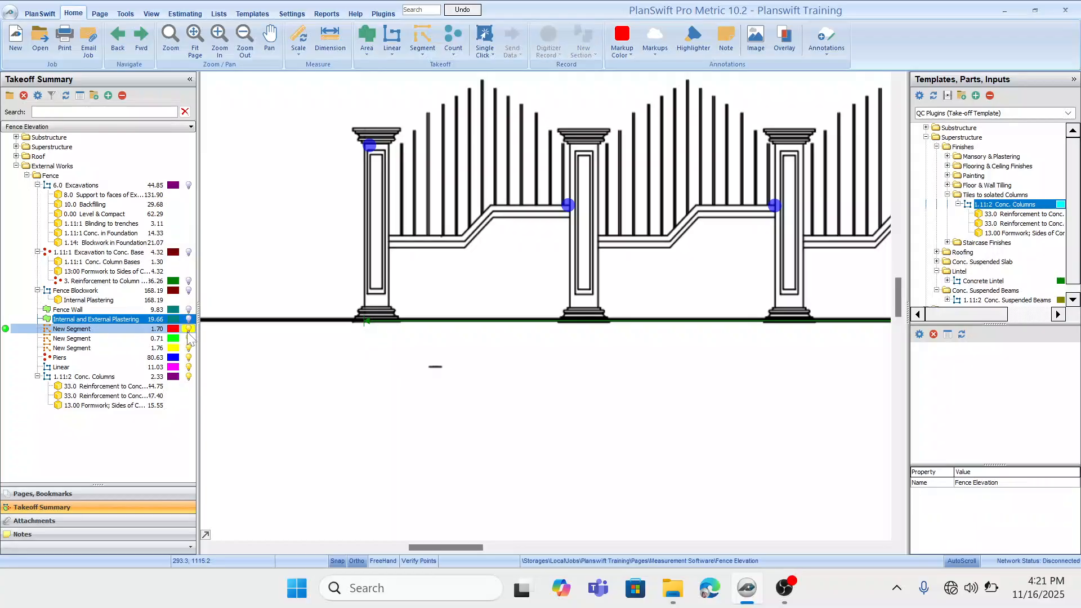
pyautogui.click(189, 340)
pyautogui.click(188, 348)
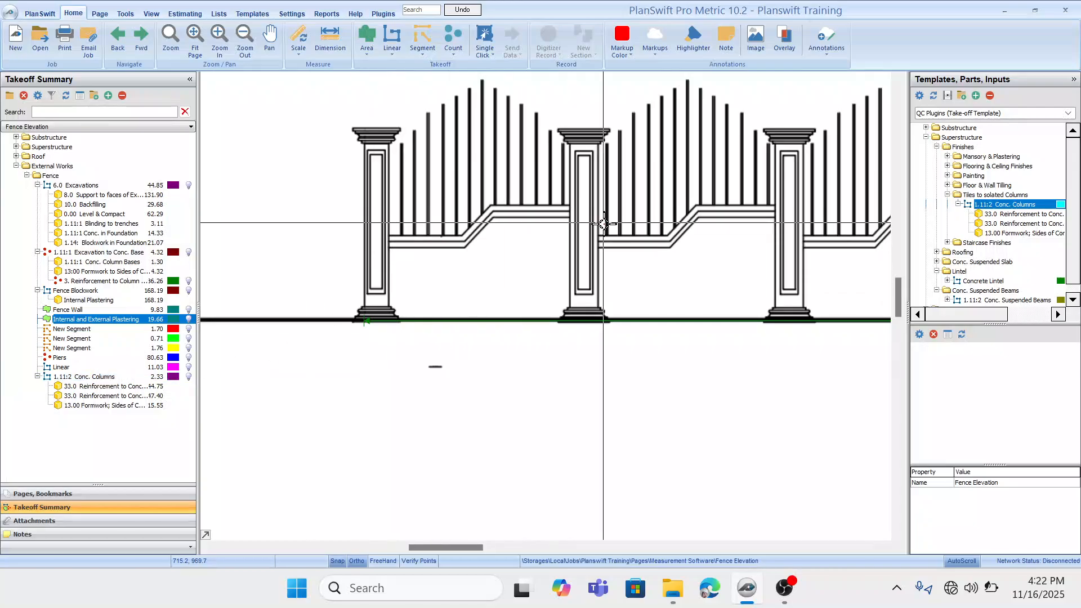
# Examine the columns, wall panels and gates along the whole fence elevation and the plan below it.
pyautogui.hscroll(3, 586, 236)
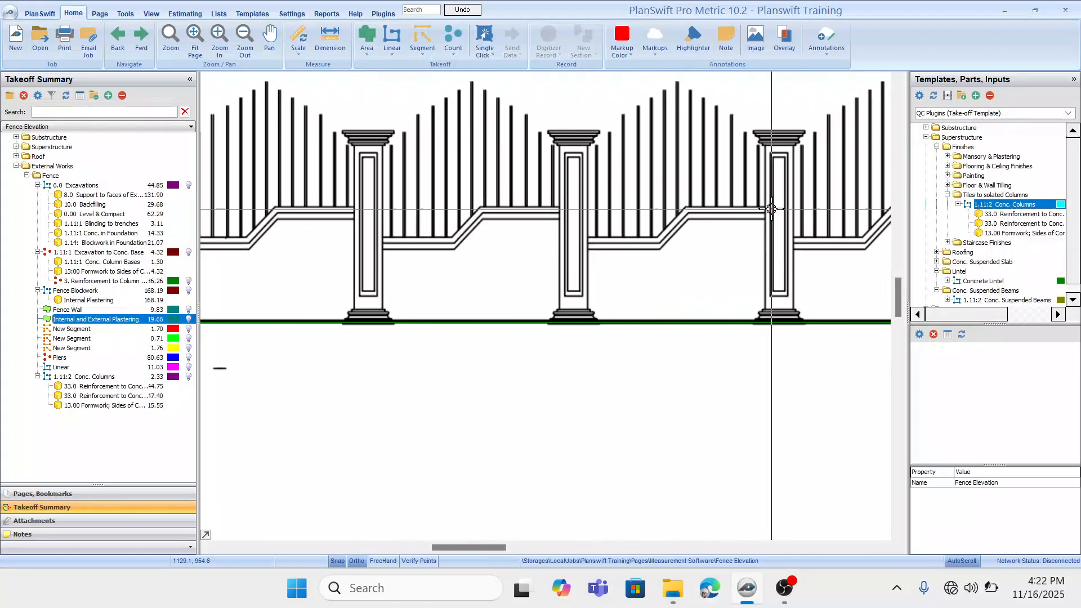
pyautogui.scroll(-5, 636, 272)
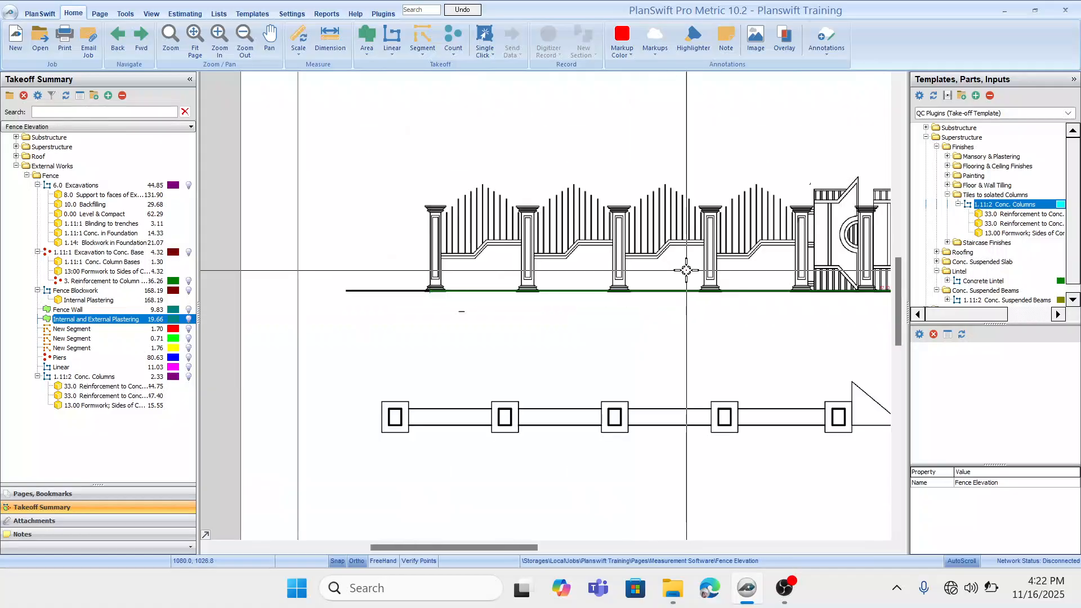
pyautogui.moveTo(727, 278)
pyautogui.mouseDown()
pyautogui.moveTo(662, 271)
pyautogui.moveTo(671, 257)
pyautogui.moveTo(541, 252)
pyautogui.mouseUp()
pyautogui.scroll(2, 681, 262)
pyautogui.moveTo(675, 246); pyautogui.dragTo(451, 228)
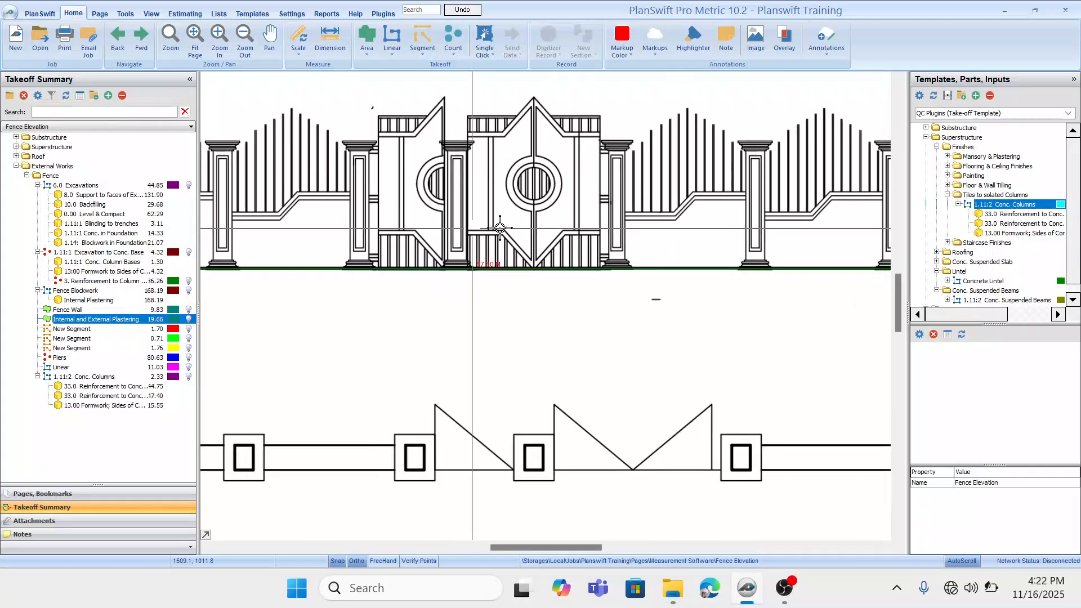
pyautogui.moveTo(617, 235)
pyautogui.mouseDown()
pyautogui.moveTo(484, 231)
pyautogui.moveTo(543, 205)
pyautogui.mouseUp()
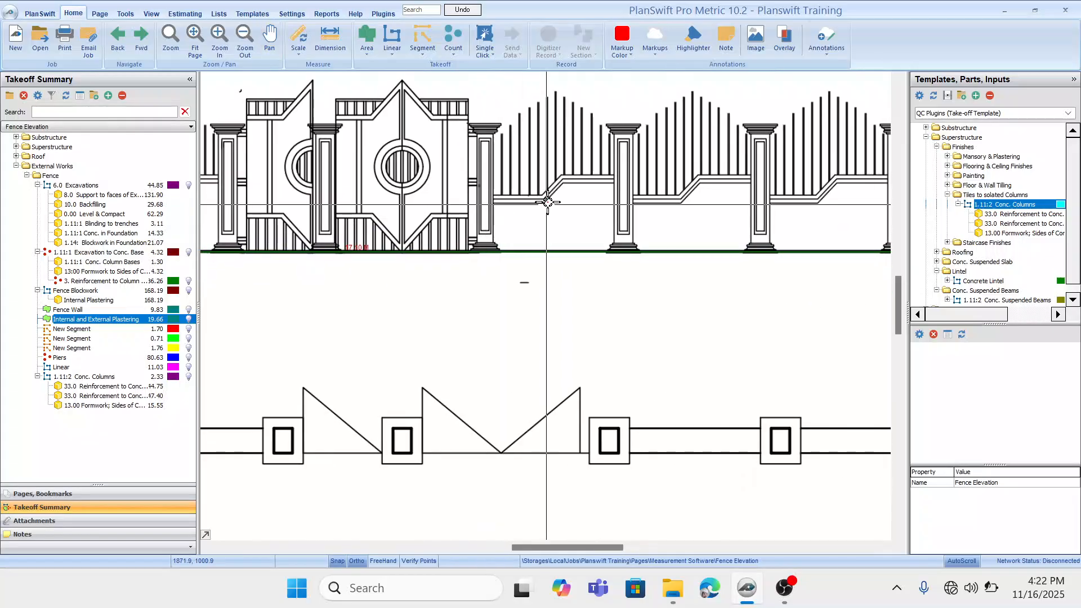
pyautogui.moveTo(802, 204); pyautogui.dragTo(595, 217)
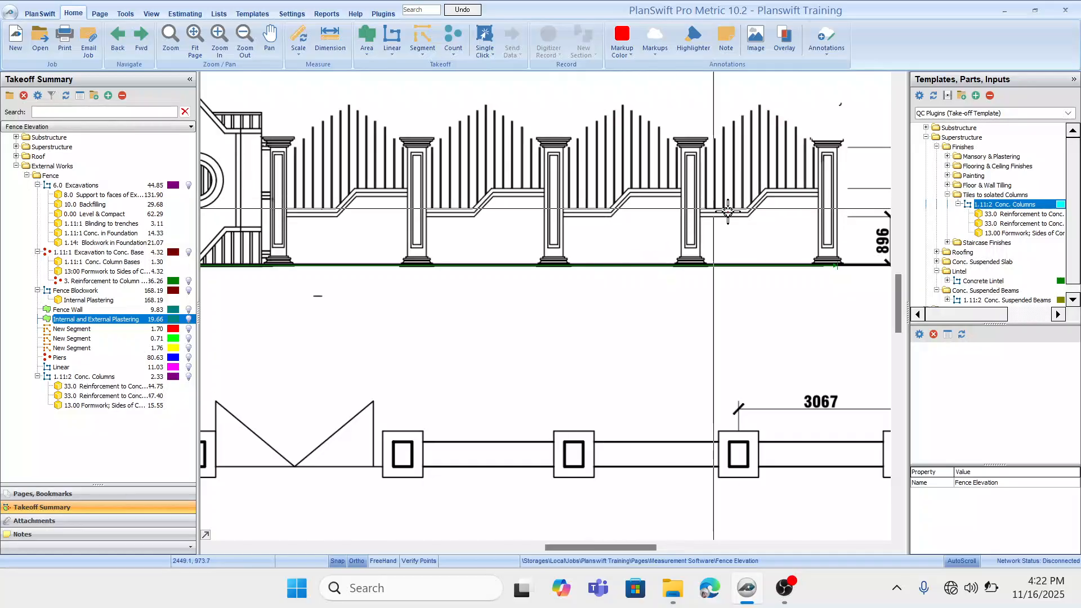
pyautogui.moveTo(757, 219)
pyautogui.mouseDown()
pyautogui.moveTo(632, 218)
pyautogui.moveTo(723, 233)
pyautogui.mouseUp()
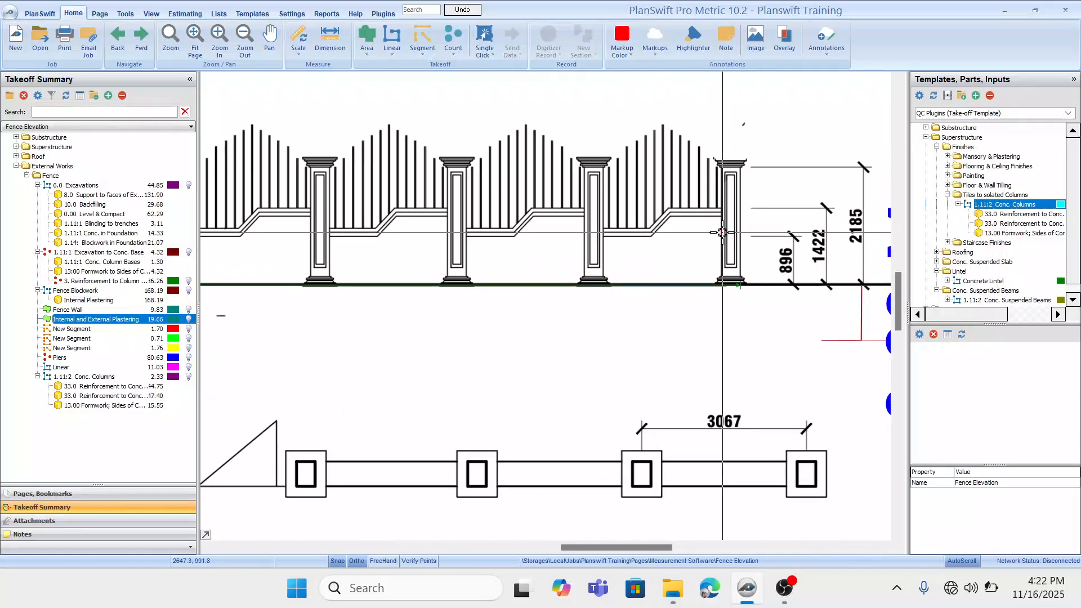
pyautogui.scroll(-3, 700, 345)
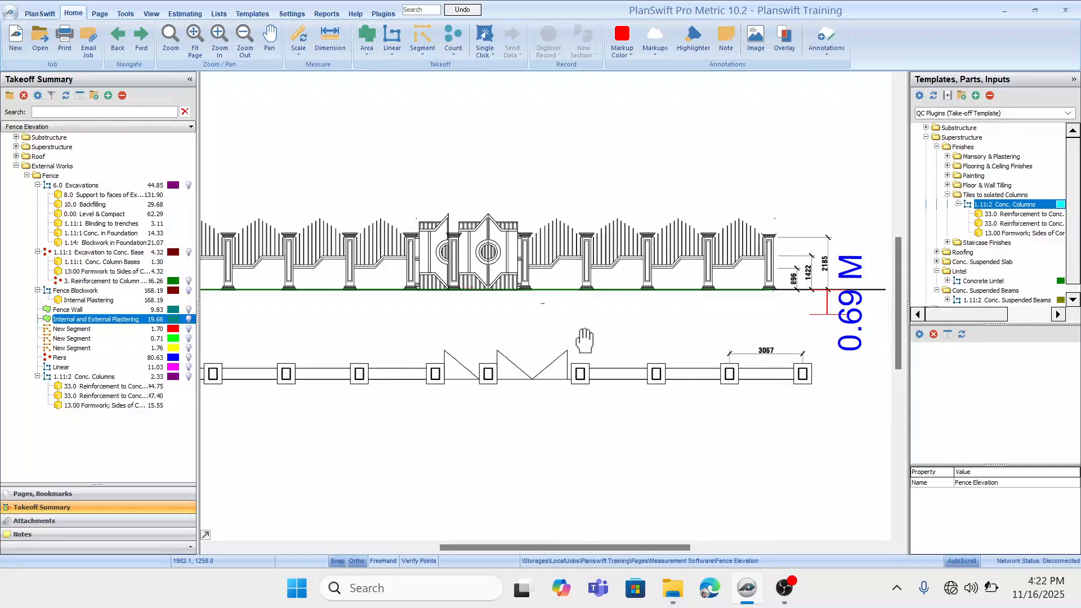
pyautogui.moveTo(583, 340); pyautogui.dragTo(765, 360)
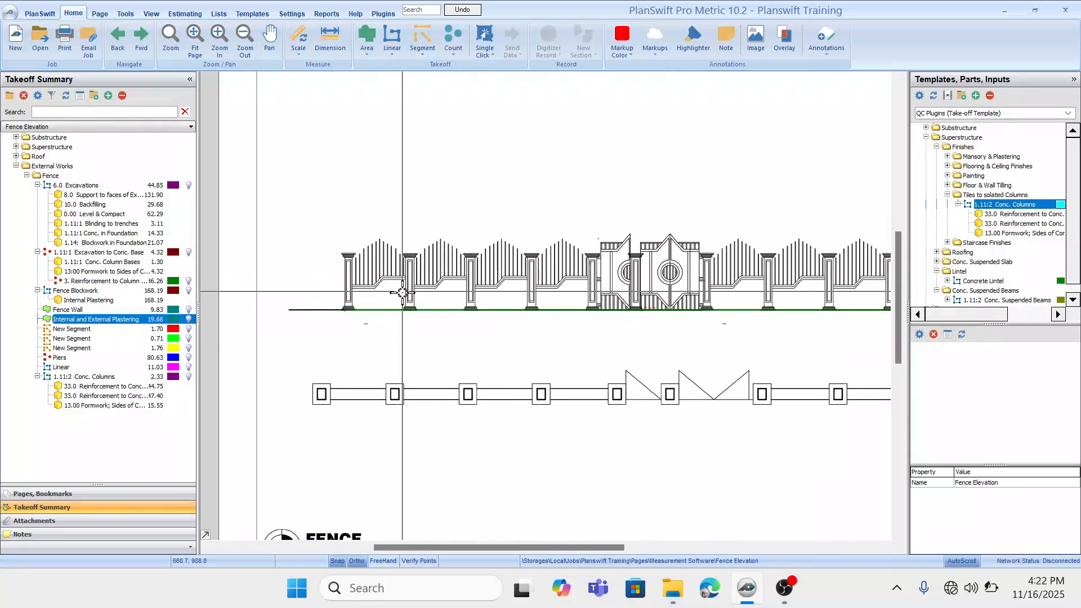
pyautogui.moveTo(454, 378); pyautogui.dragTo(456, 340)
pyautogui.moveTo(678, 371); pyautogui.dragTo(664, 367)
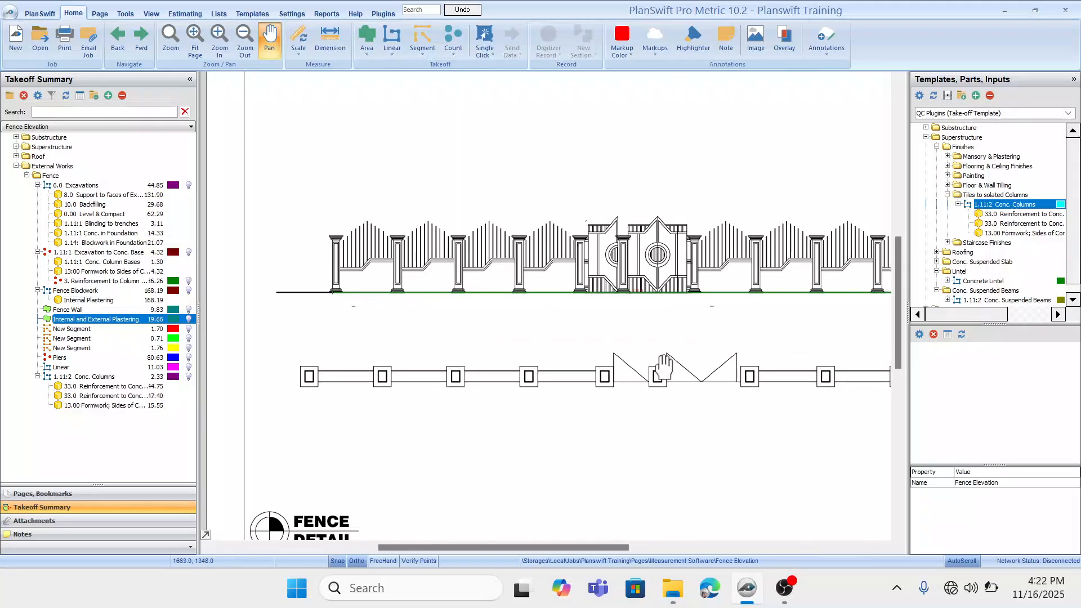
pyautogui.moveTo(762, 345)
pyautogui.mouseDown()
pyautogui.moveTo(714, 328)
pyautogui.moveTo(685, 339)
pyautogui.mouseUp()
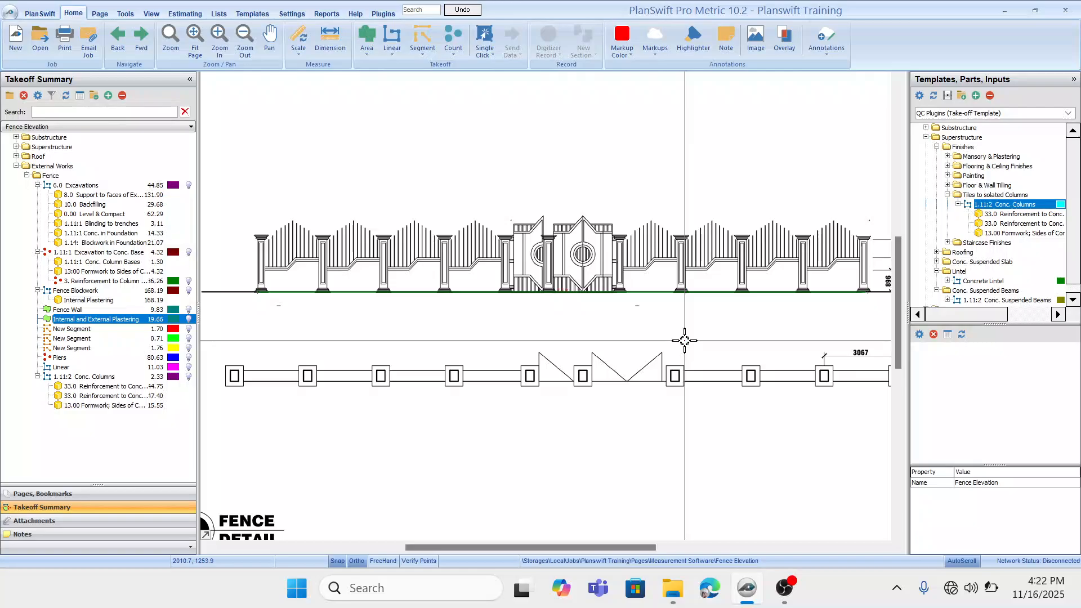
pyautogui.moveTo(615, 332); pyautogui.dragTo(693, 328)
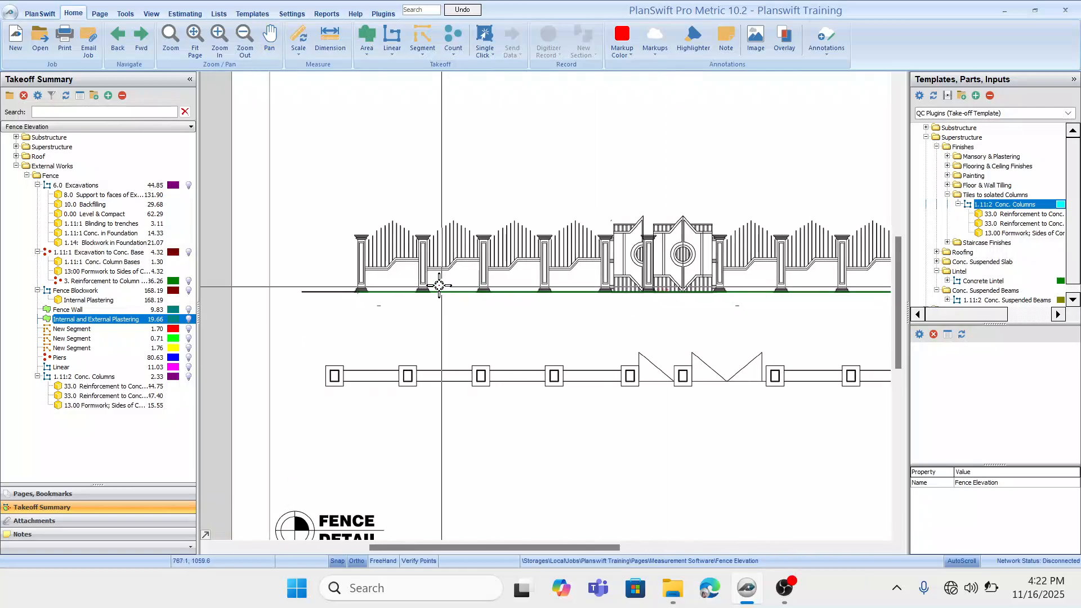